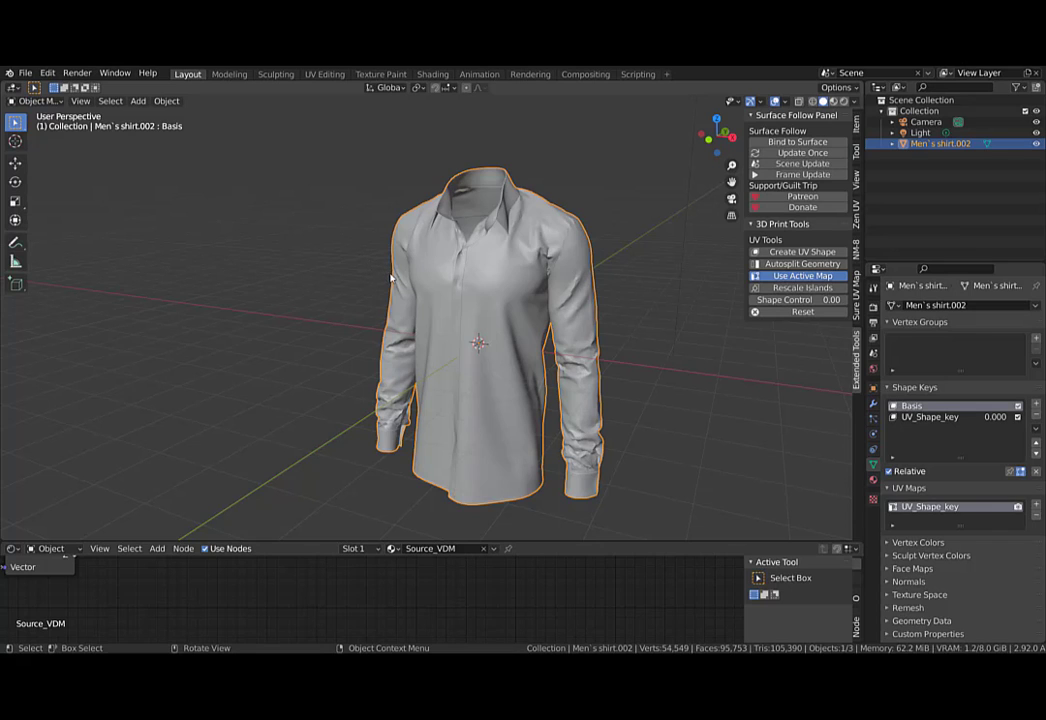
Switch the lower area to an enlarged image/UV editor and show the shirt's UV islands in Edit Mode.
scroll(408, 285, "up", 4)
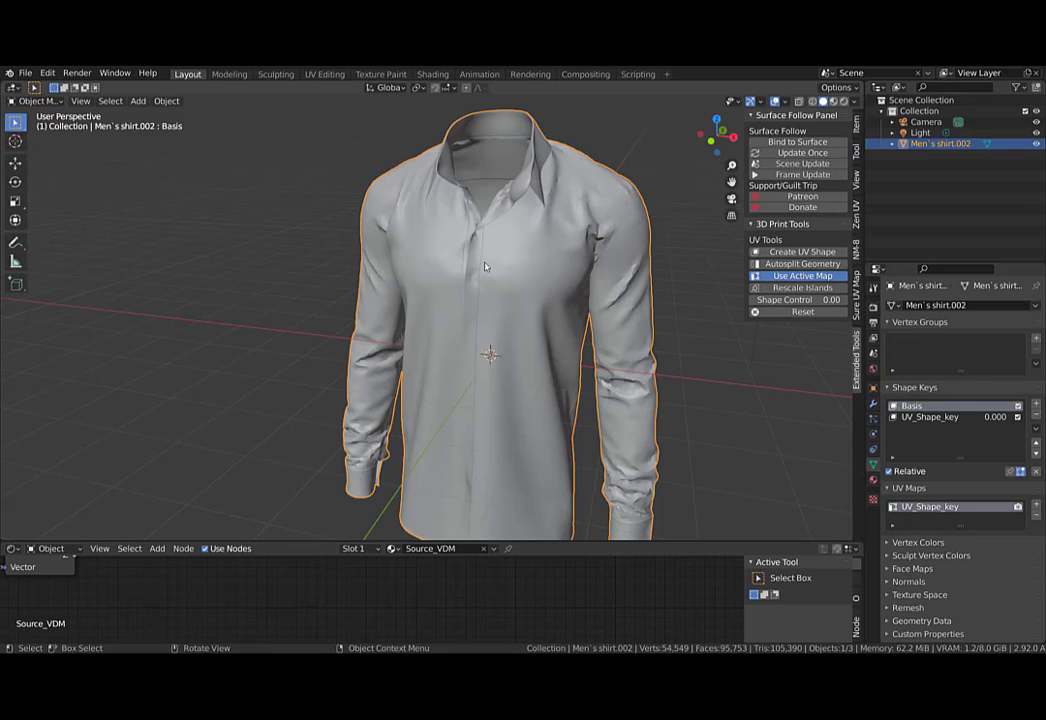
middle_click_drag(591, 392, 532, 384)
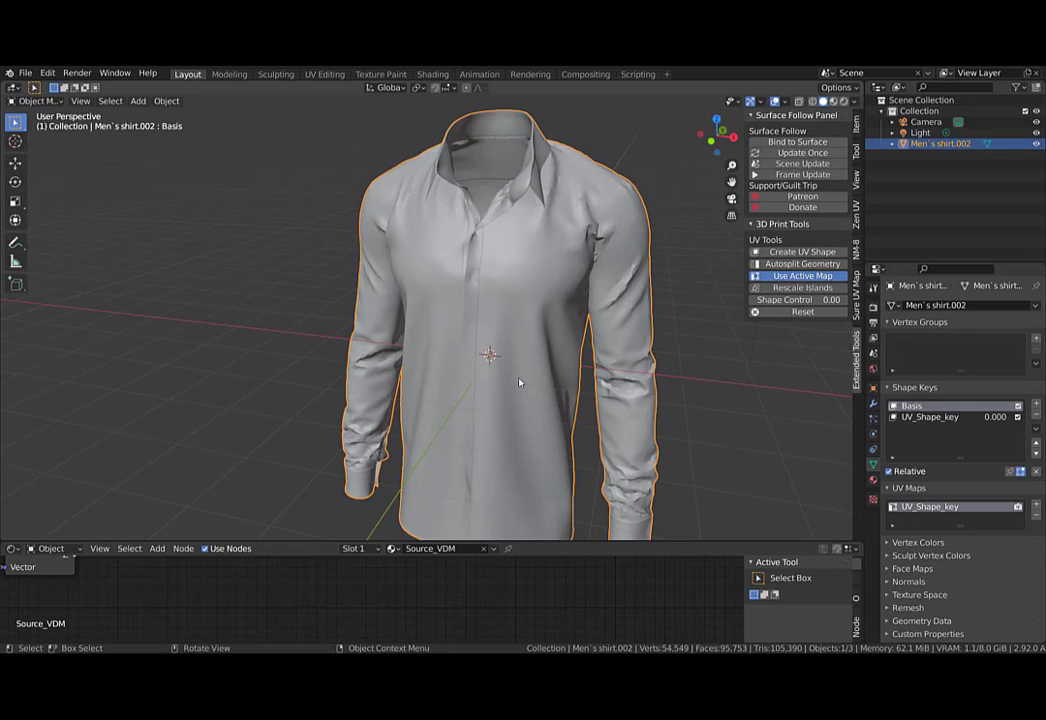
left_click(12, 548)
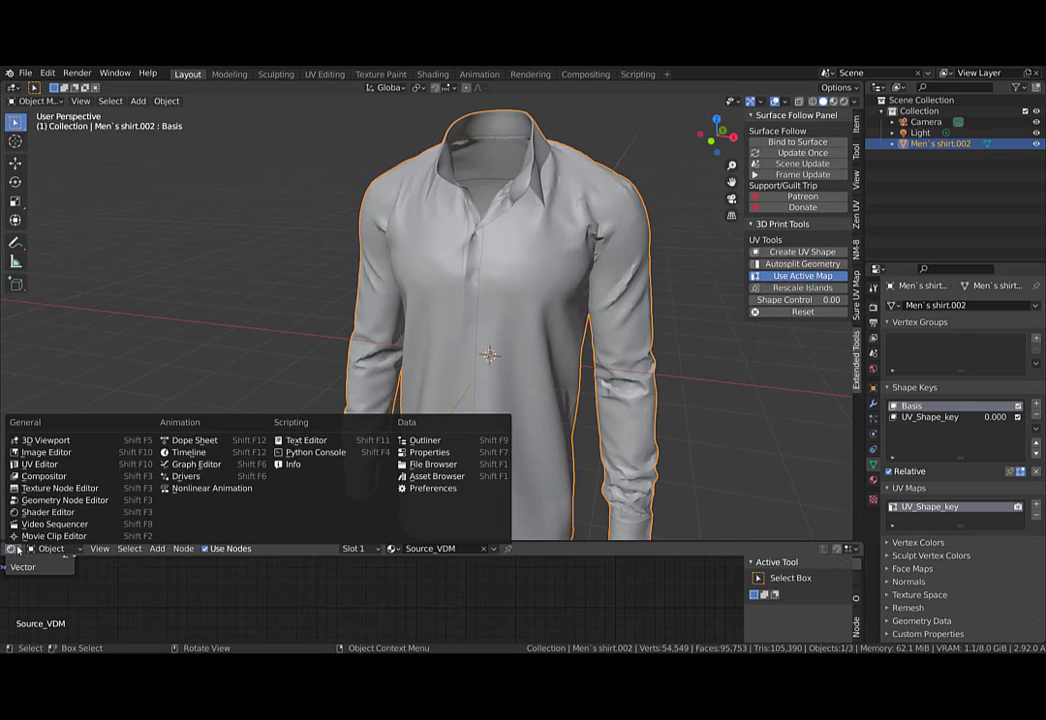
left_click(45, 453)
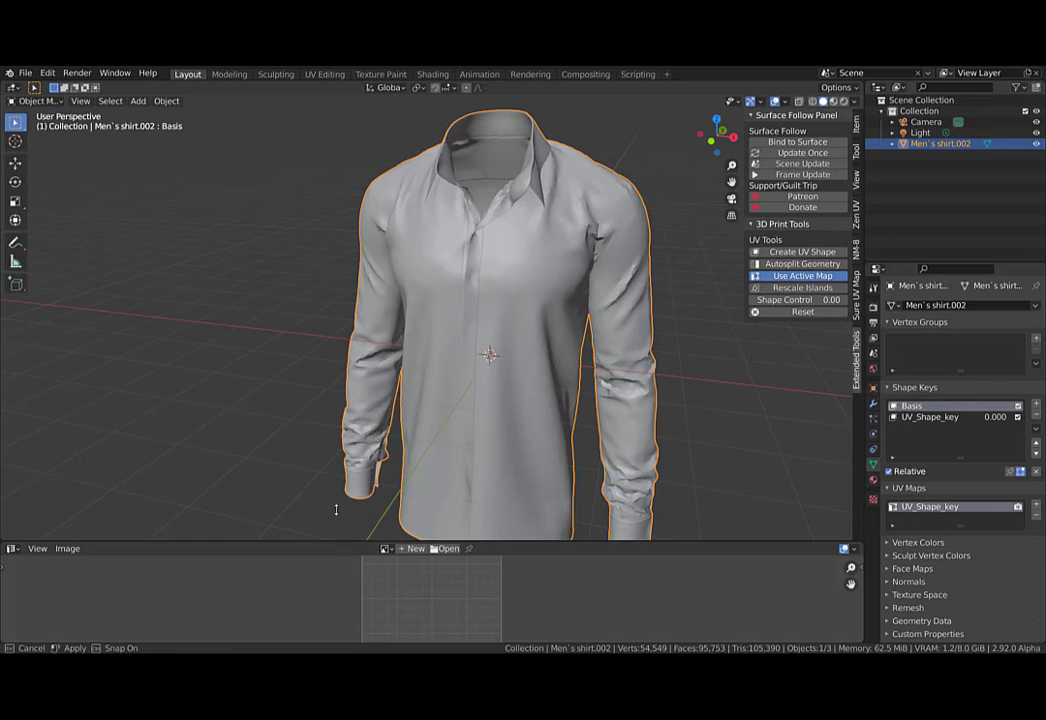
left_click_drag(347, 544, 350, 428)
key("Tab")
scroll(493, 540, "up", 4)
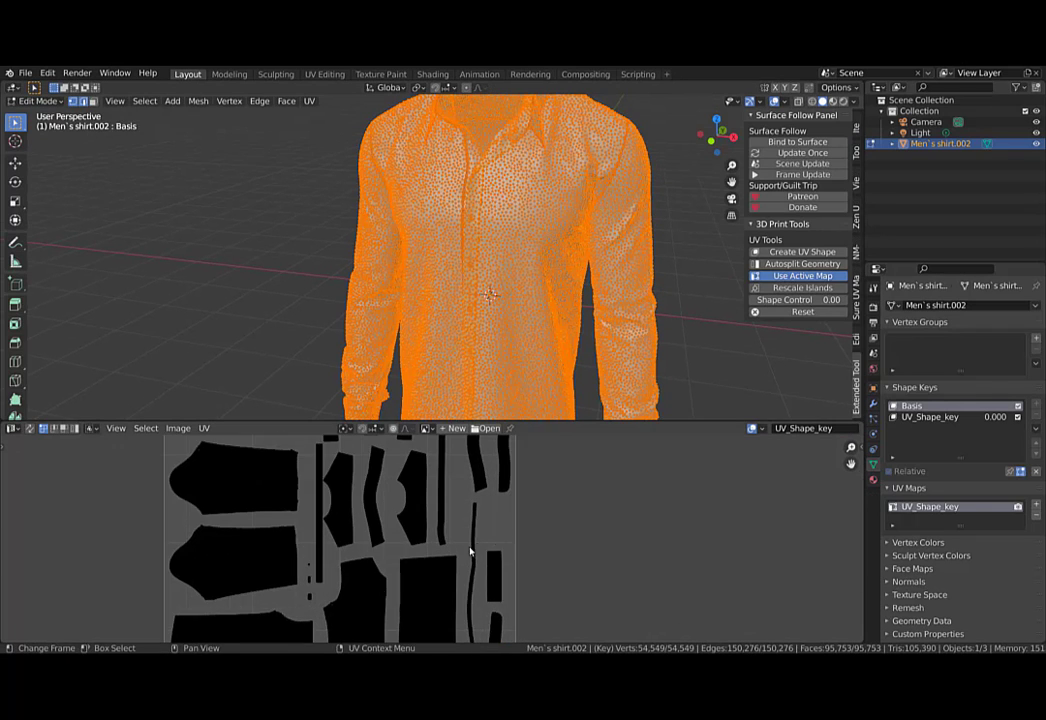
middle_click_drag(383, 446, 461, 553)
scroll(433, 528, "down", 1)
scroll(490, 510, "up", 1)
scroll(490, 510, "up", 2)
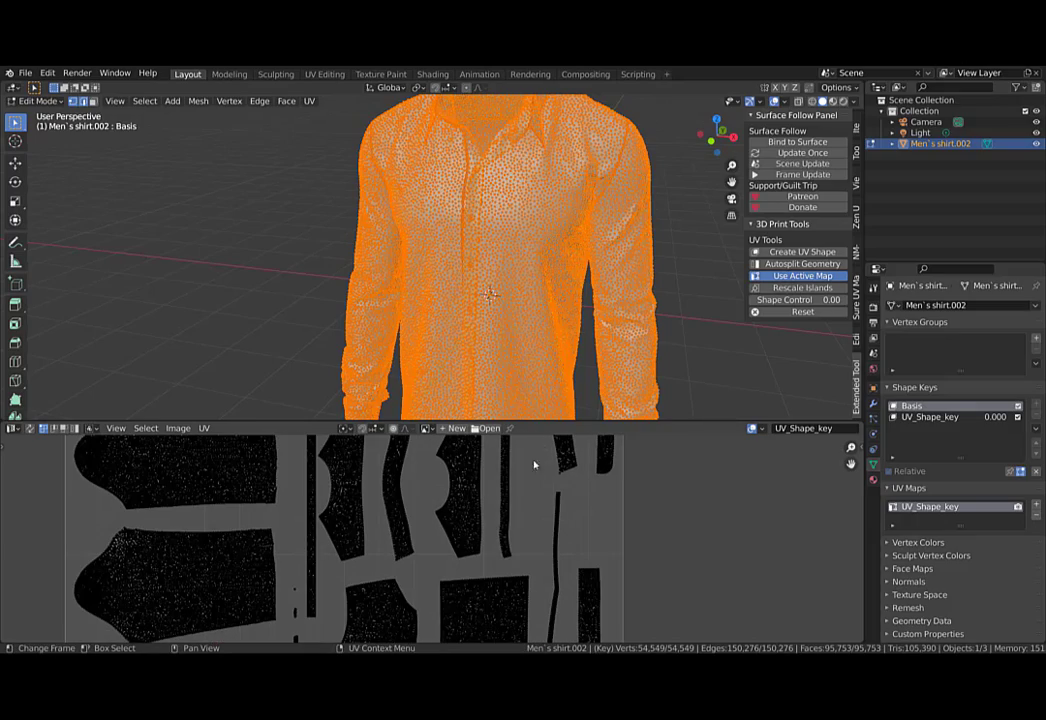
Switch to edge selection, select all of the shirt's UVs and create seams from the UV islands.
scroll(591, 320, "up", 3)
middle_click_drag(578, 316, 621, 298)
scroll(621, 298, "up", 4)
scroll(621, 298, "up", 3)
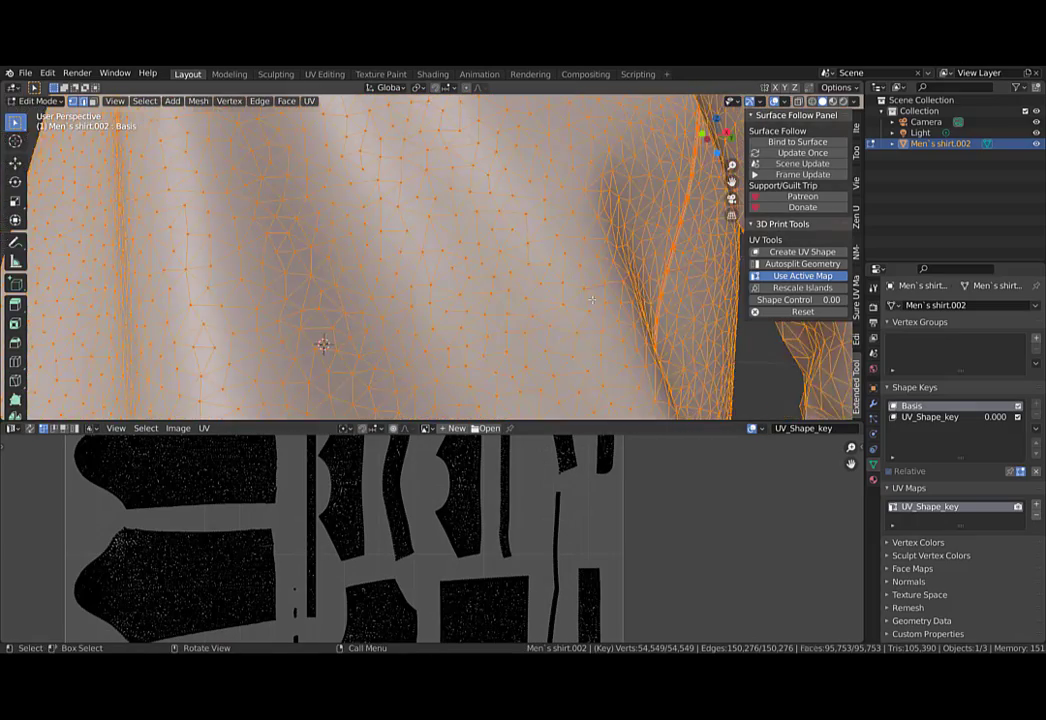
middle_click_drag(624, 368, 560, 305, "shift")
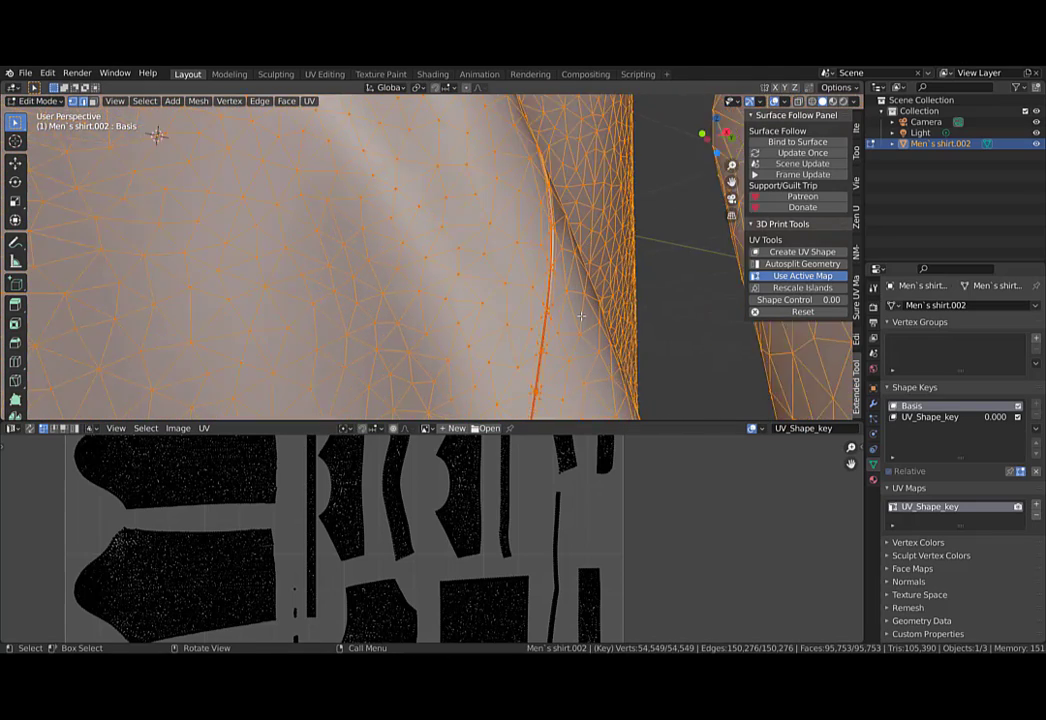
scroll(541, 341, "up", 2)
scroll(548, 343, "up", 4)
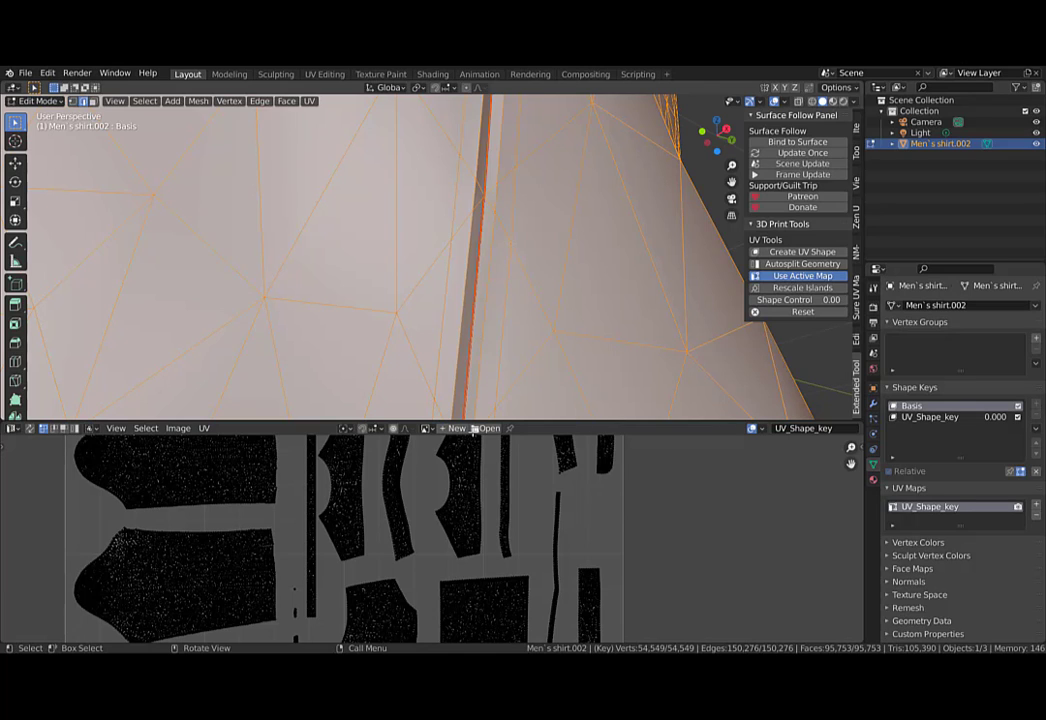
key("a")
left_click(204, 428)
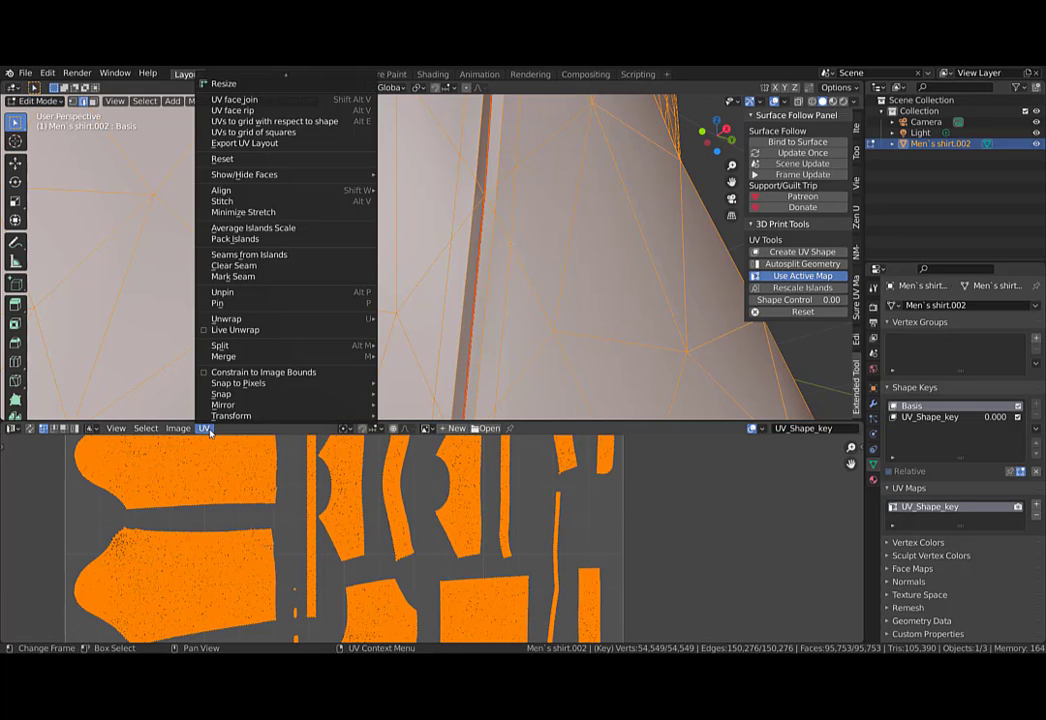
left_click(258, 258)
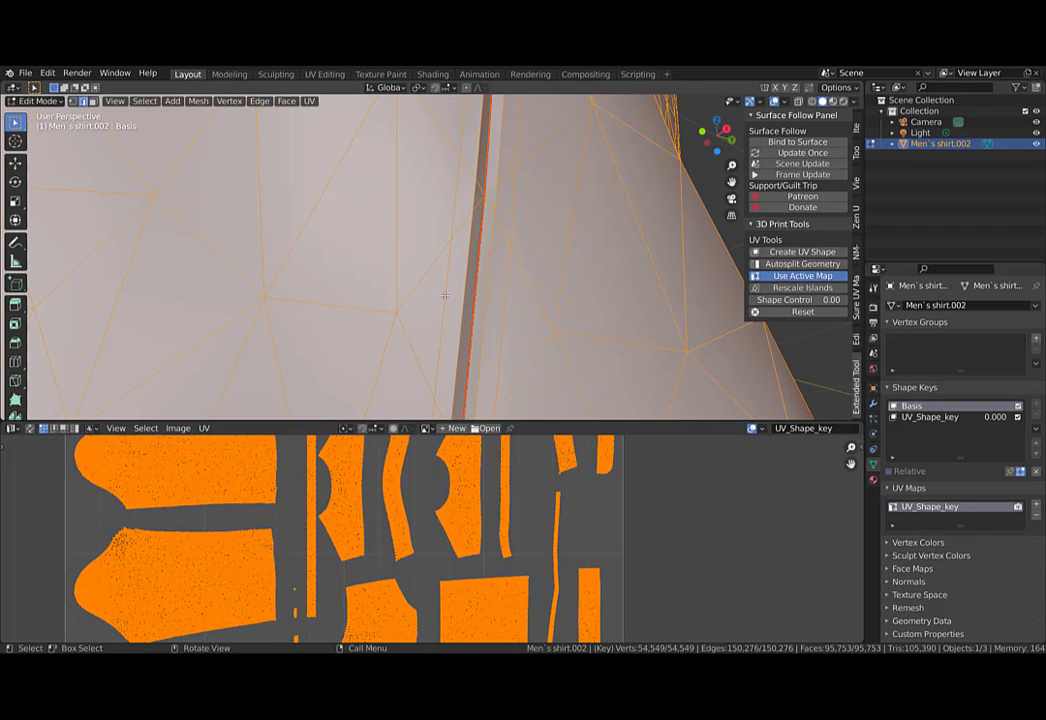
Select one seam edge on the shirt and extend the selection to all similar seam edges.
left_click(480, 307)
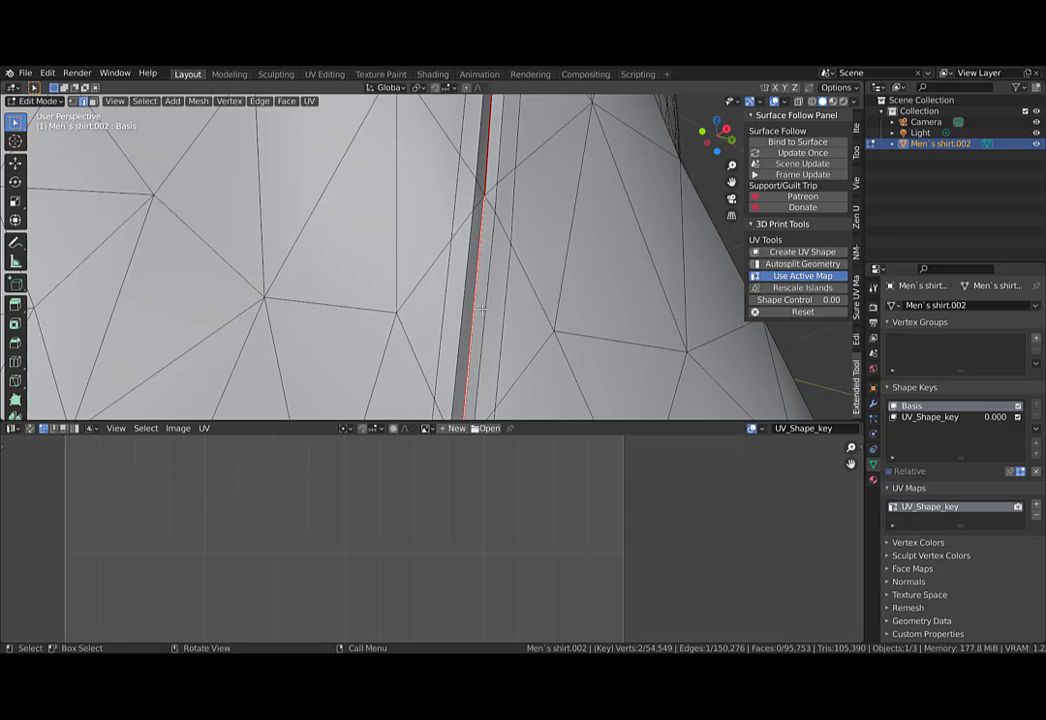
left_click(144, 102)
left_click(143, 101)
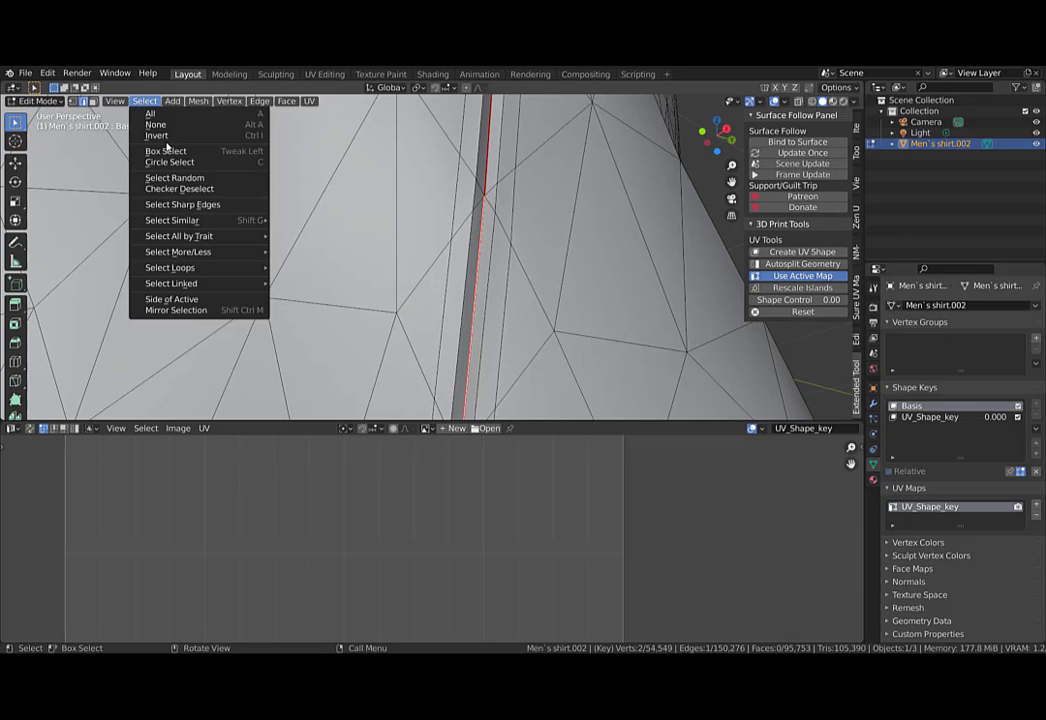
mouse_move(196, 222)
left_click(334, 291)
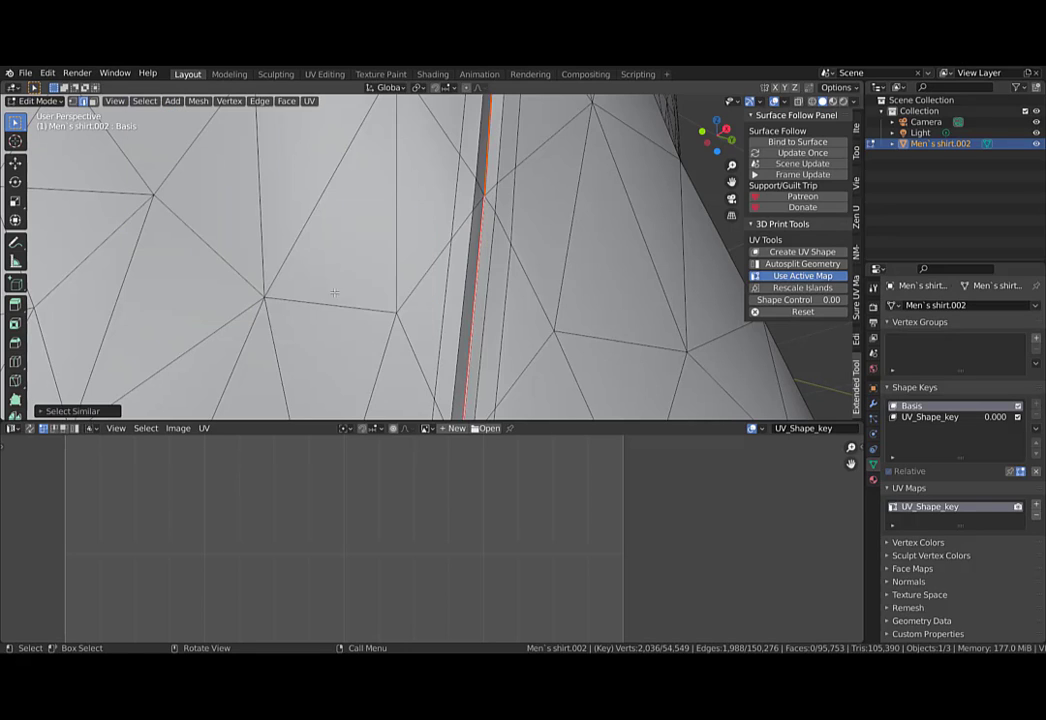
Try to rip the shirt mesh along the selected seam edges.
middle_click_drag(334, 291, 394, 287)
key("v")
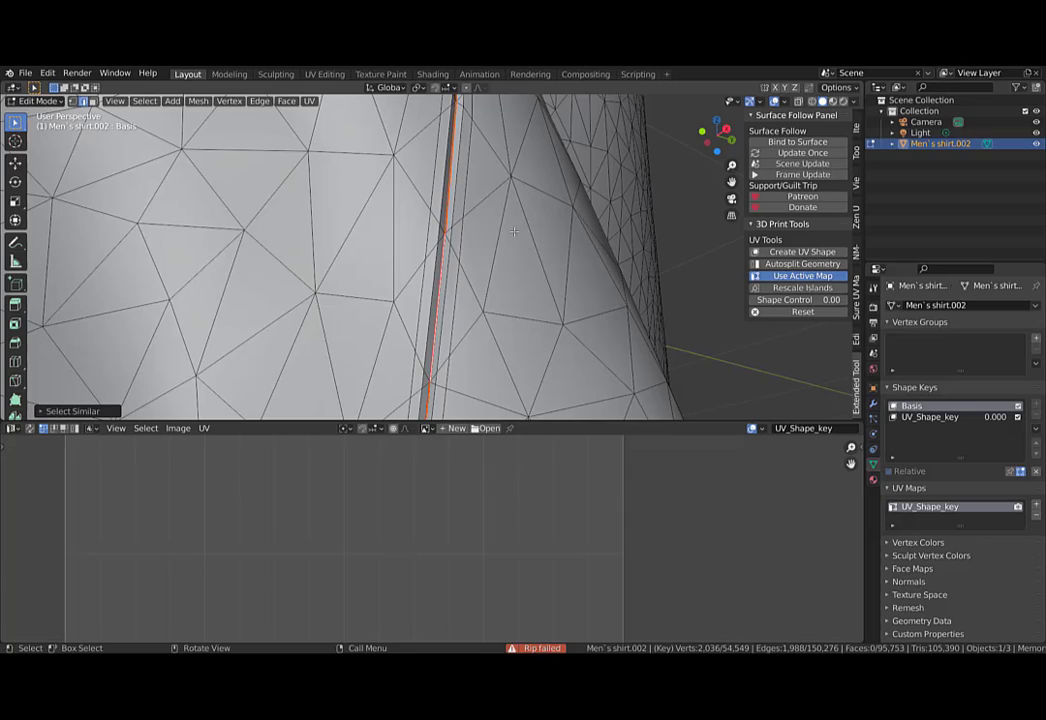
middle_click_drag(513, 231, 573, 424)
Return the shirt to Object Mode and shrink the lower editor to give the 3D view more room.
key("l")
scroll(356, 281, "down", 5)
key("l")
scroll(436, 290, "down", 3)
key("Tab")
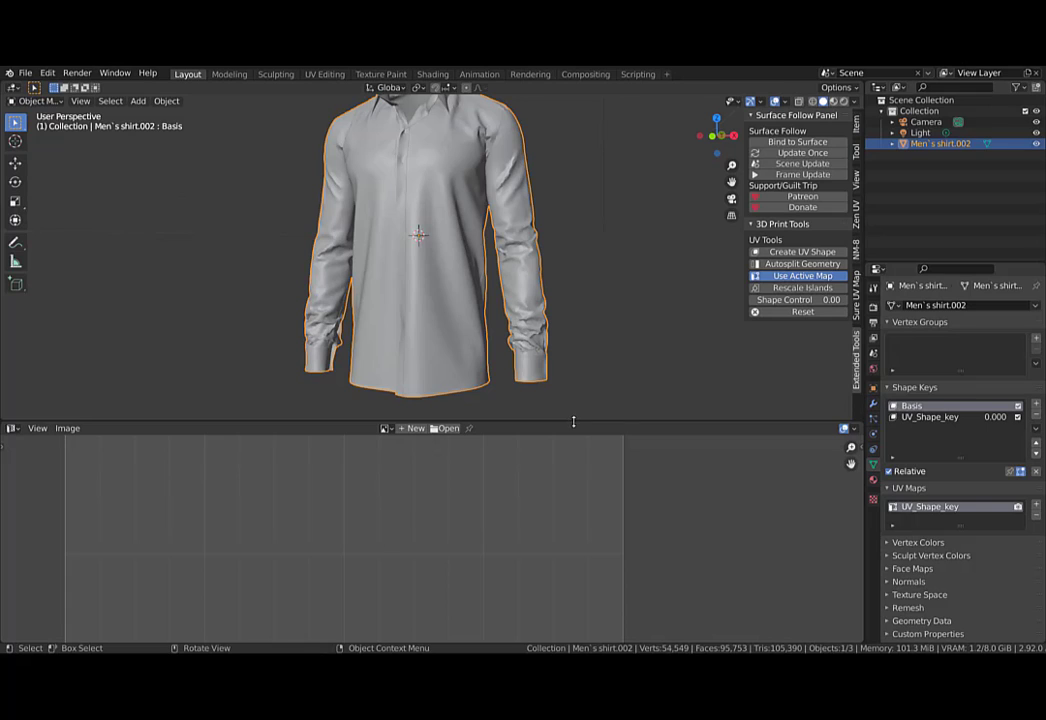
left_click_drag(573, 421, 576, 508)
scroll(464, 296, "up", 2)
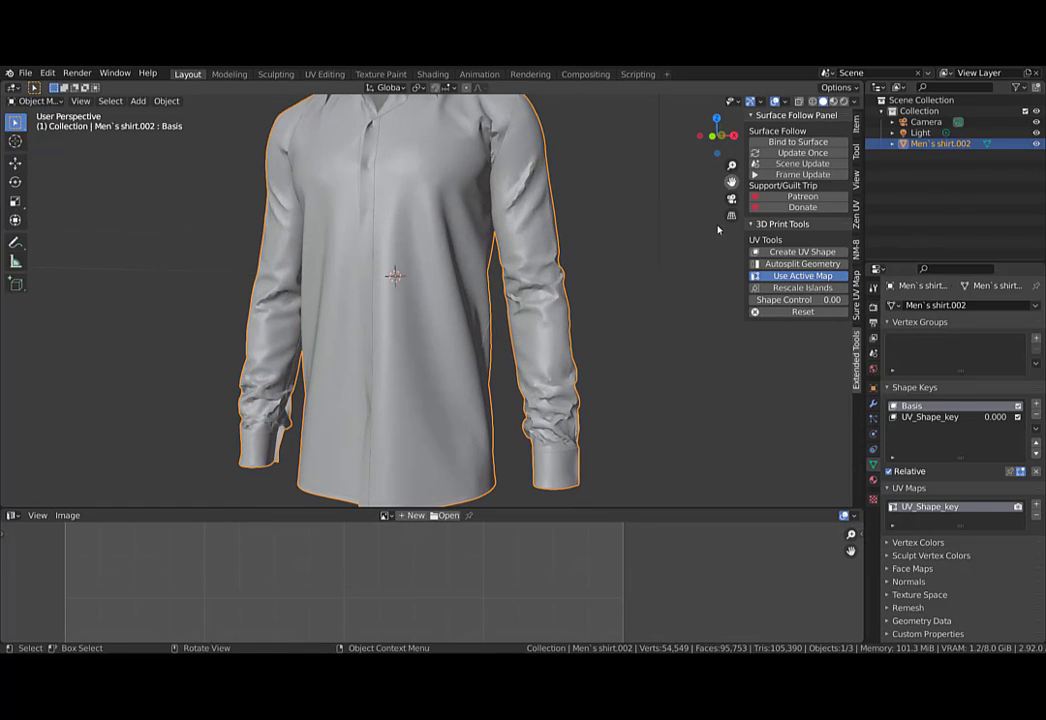
middle_click_drag(449, 308, 453, 335, "shift")
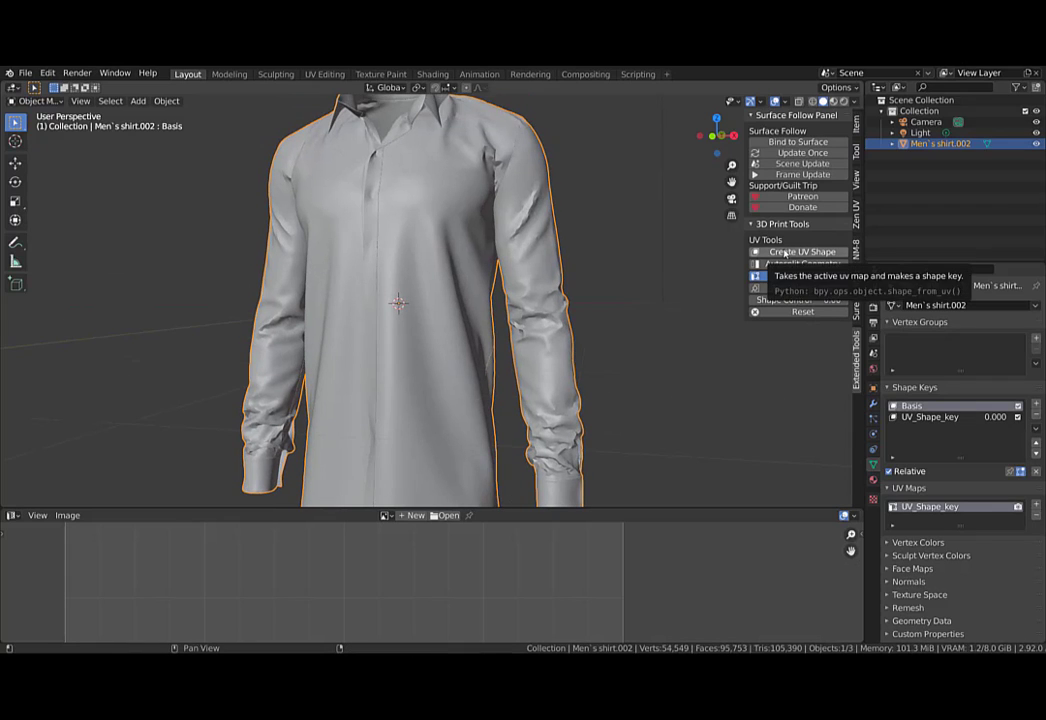
Try the Autosplit Geometry option in the UV tools and leave it switched off.
middle_click_drag(592, 253, 602, 279)
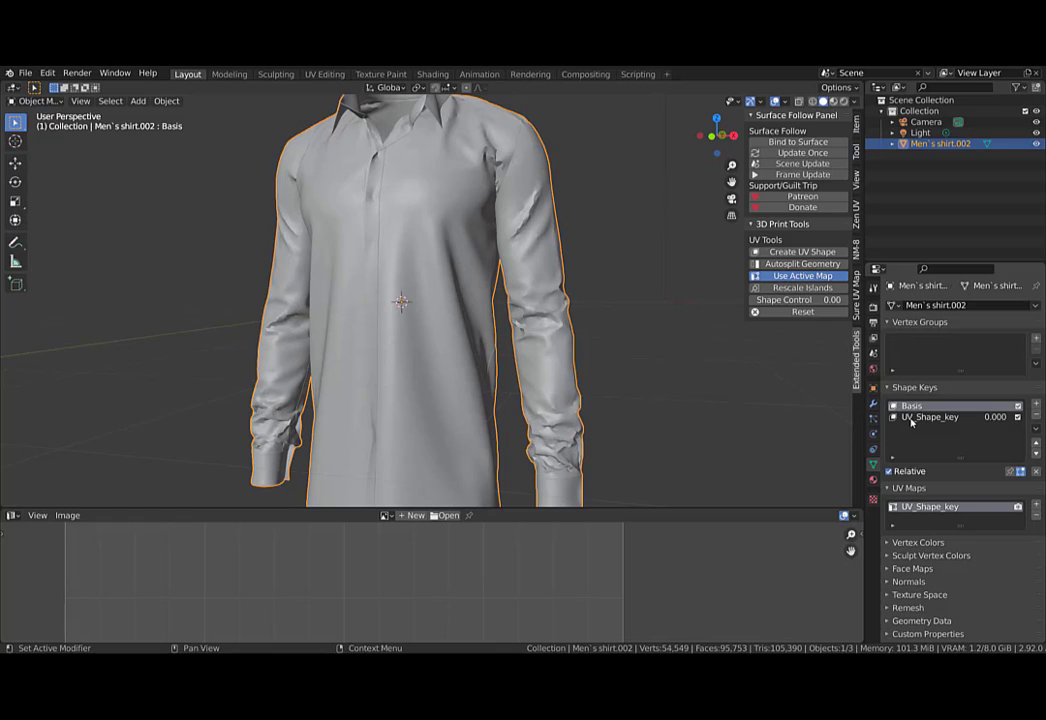
middle_click_drag(620, 390, 535, 350)
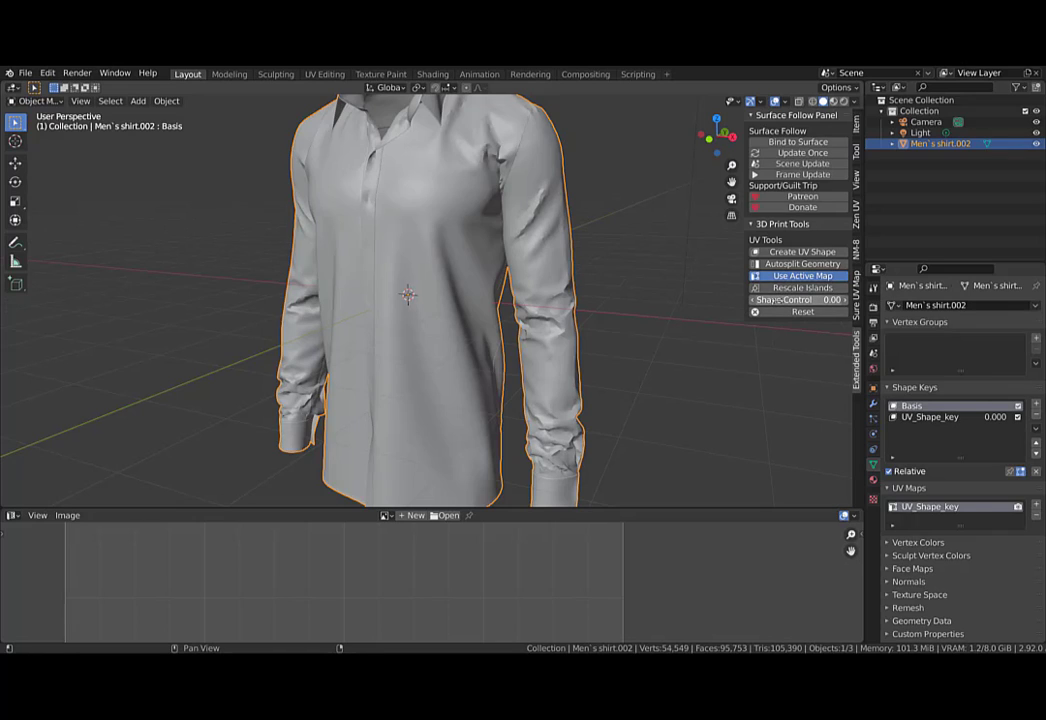
left_click(797, 266)
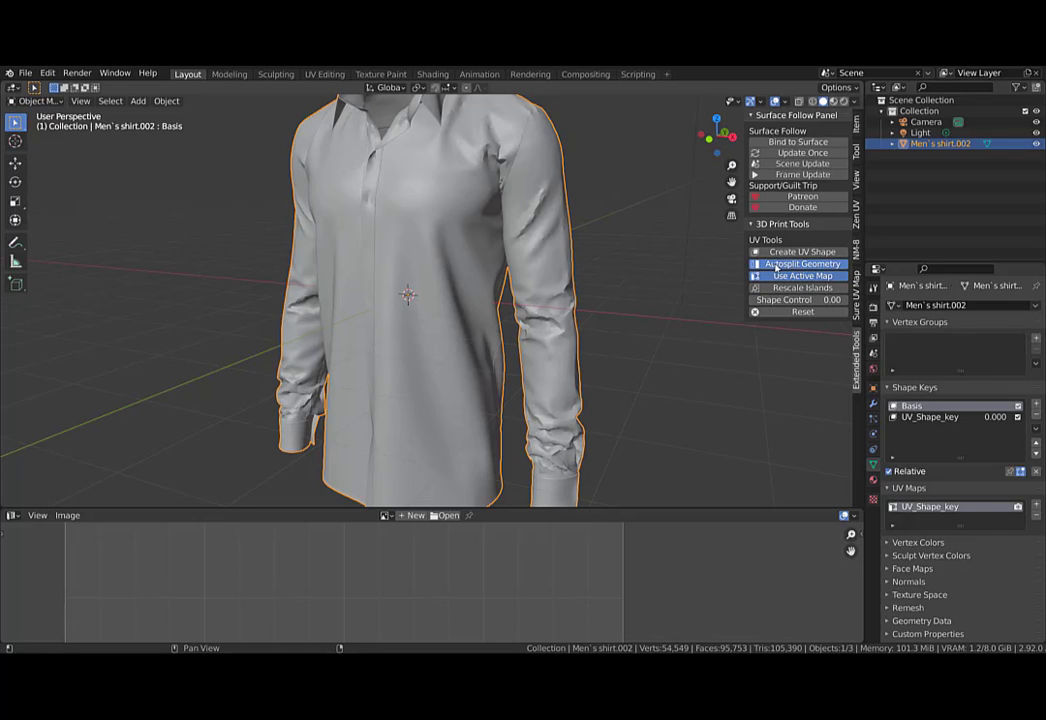
scroll(690, 289, "down", 1)
scroll(686, 289, "up", 1)
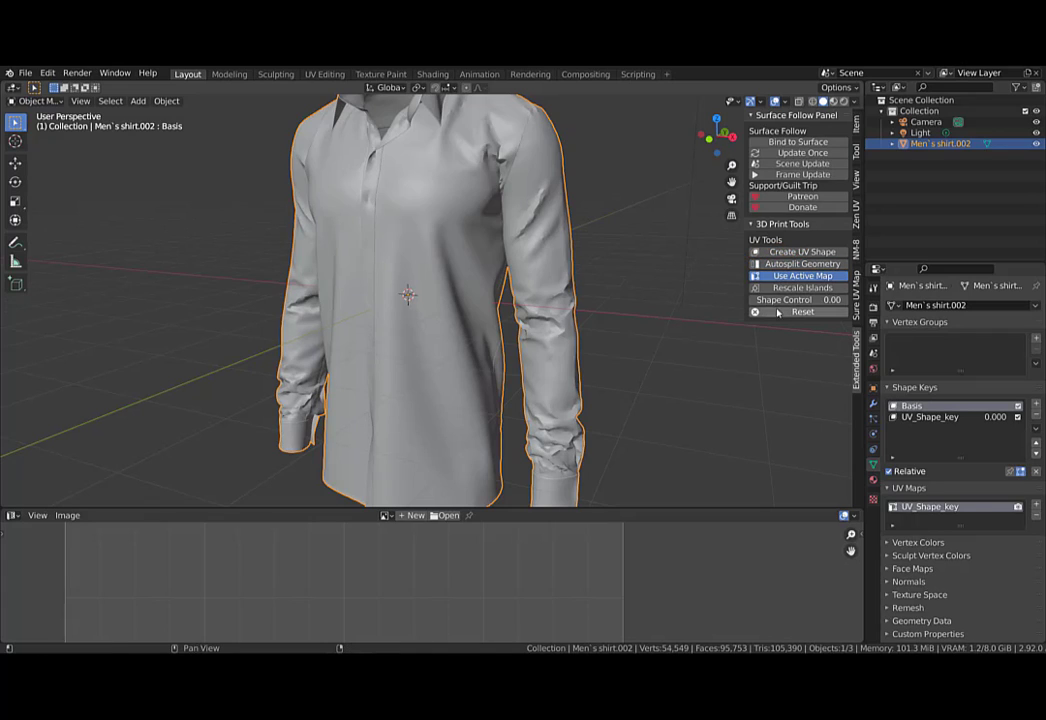
Set the shirt's Shape Control to 1.00 to flatten it into its UV layout.
left_click_drag(800, 300, 905, 300)
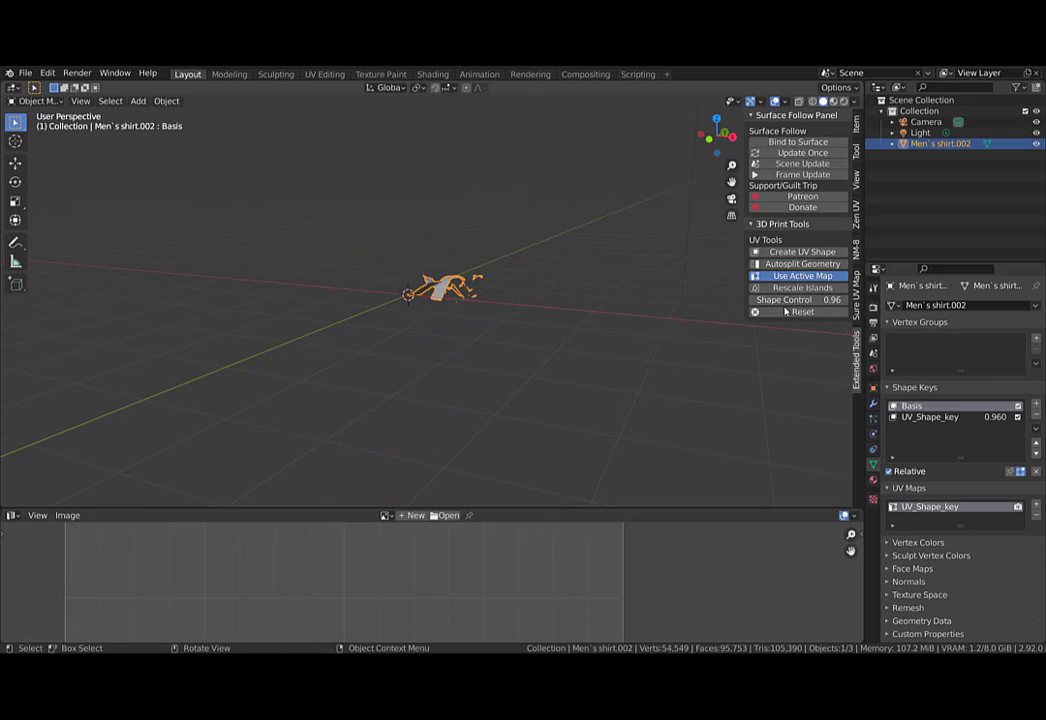
left_click_drag(797, 299, 812, 299)
scroll(460, 291, "up", 1)
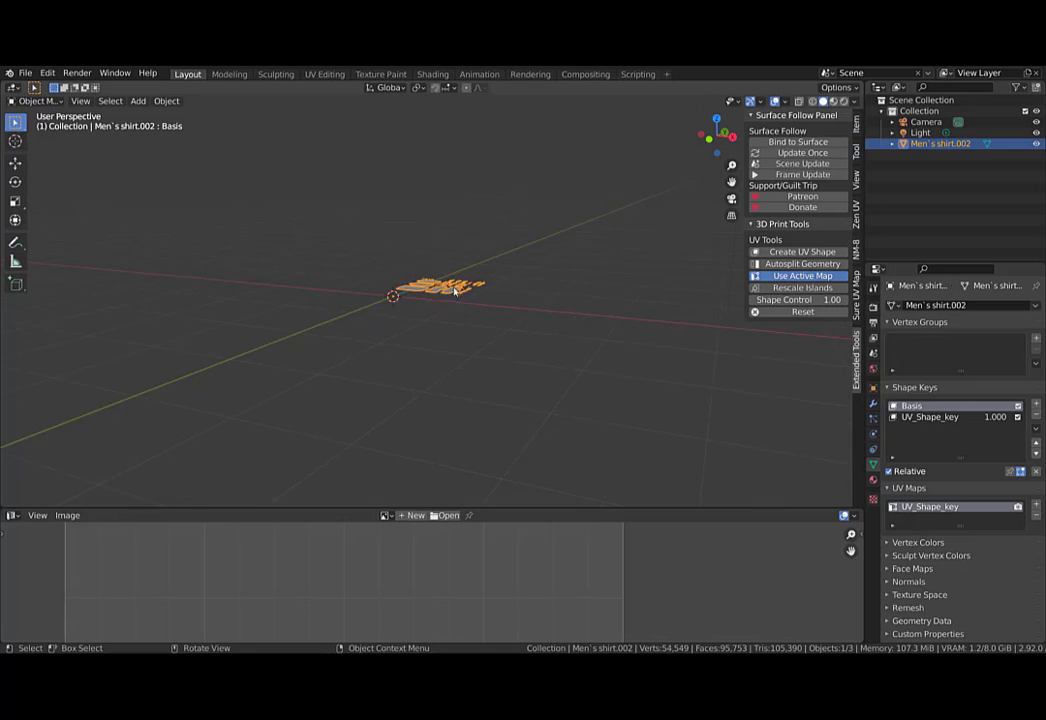
scroll(454, 291, "up", 6)
middle_click_drag(376, 283, 412, 402)
scroll(470, 332, "up", 4)
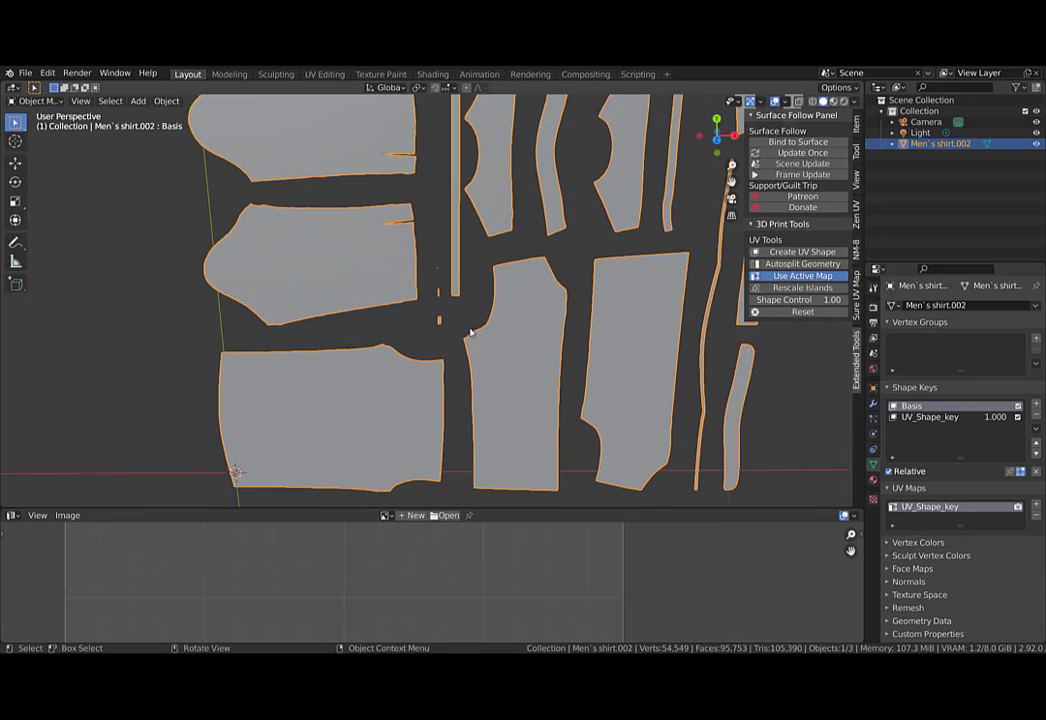
scroll(470, 333, "up", 1)
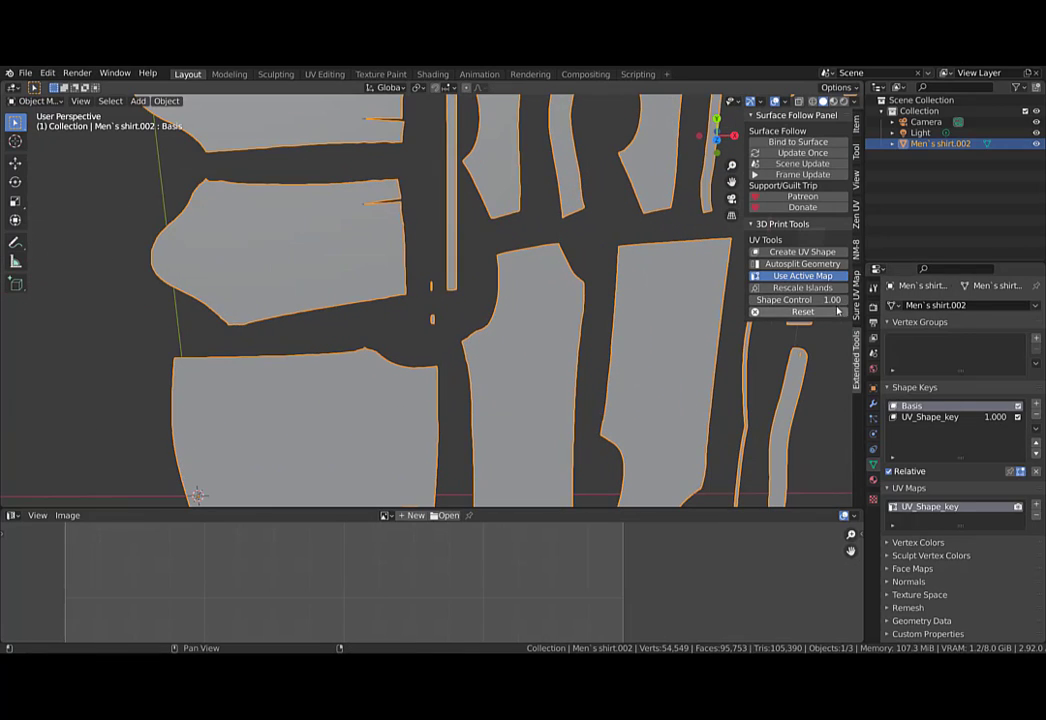
mouse_move(815, 300)
left_mouse_down()
mouse_move(785, 300)
mouse_move(815, 300)
left_mouse_up()
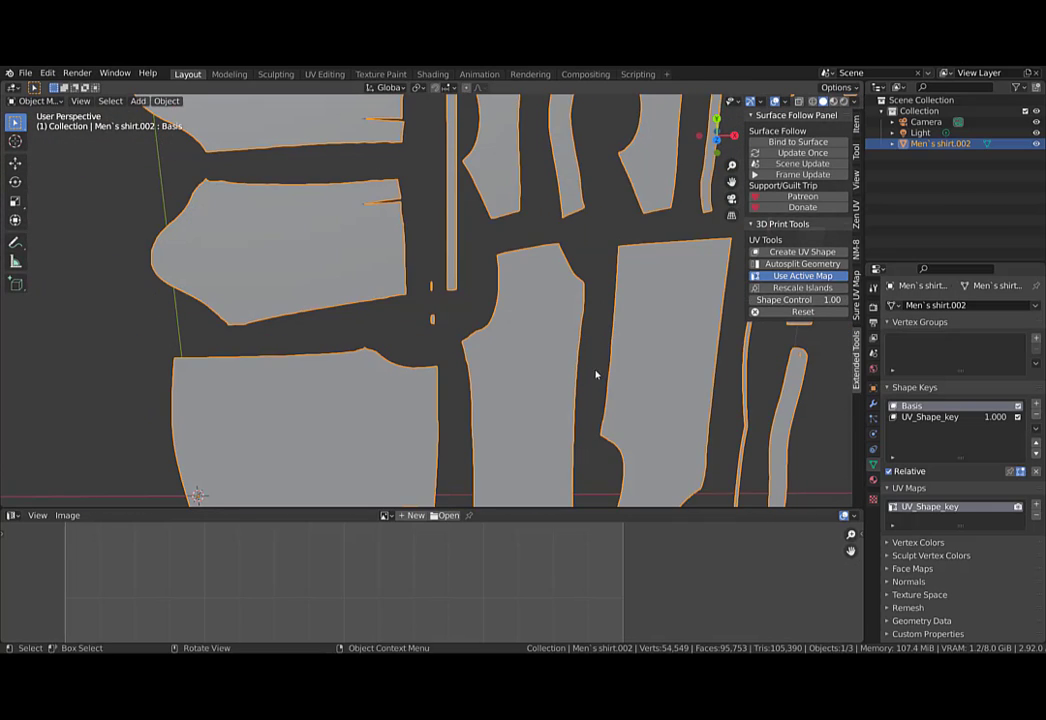
Duplicate the flattened shirt in place and set the duplicate's Shape Control to 0.00.
middle_click_drag(597, 373, 551, 374)
scroll(560, 352, "down", 3)
scroll(585, 372, "down", 4)
key("shift+d")
right_click(602, 334)
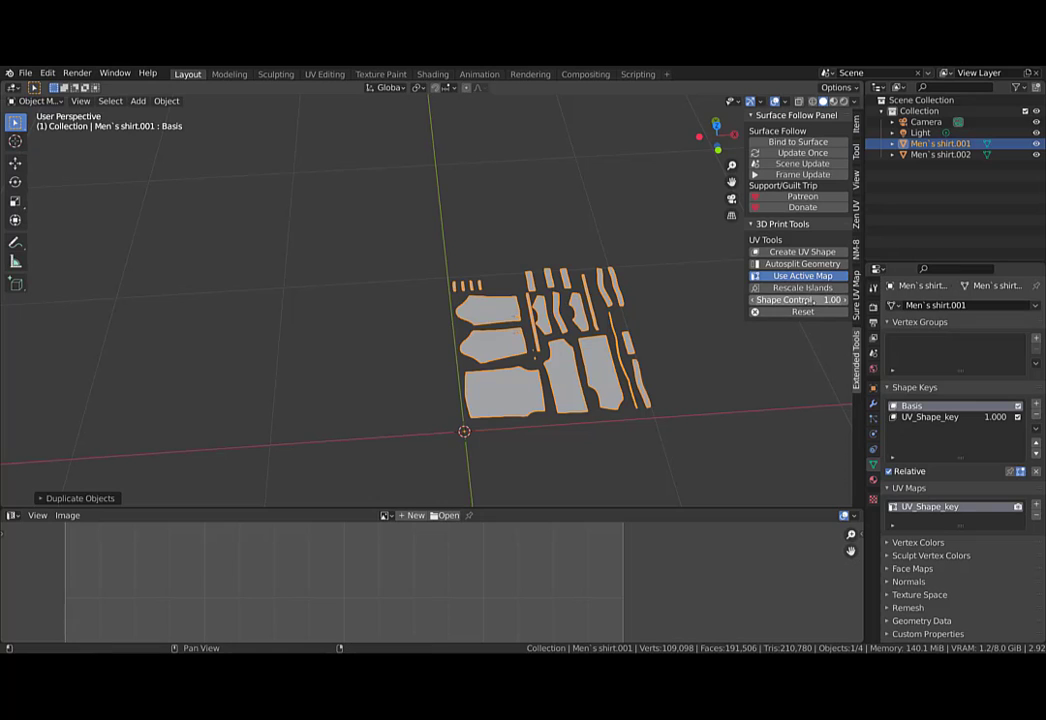
left_click_drag(800, 299, 715, 299)
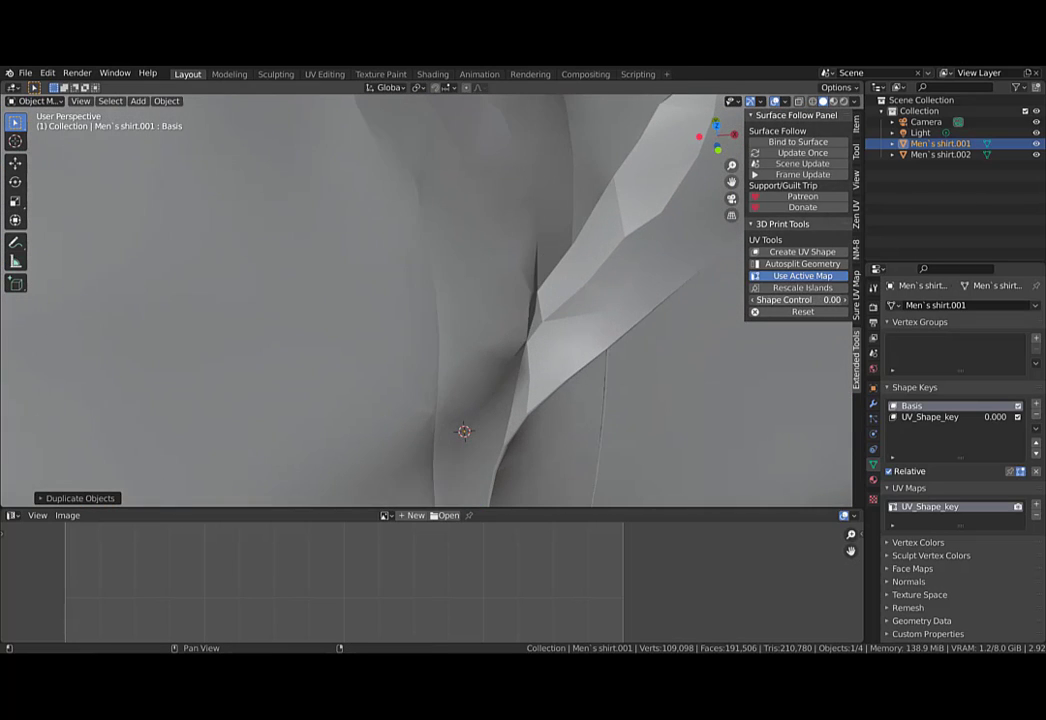
scroll(500, 374, "down", 6)
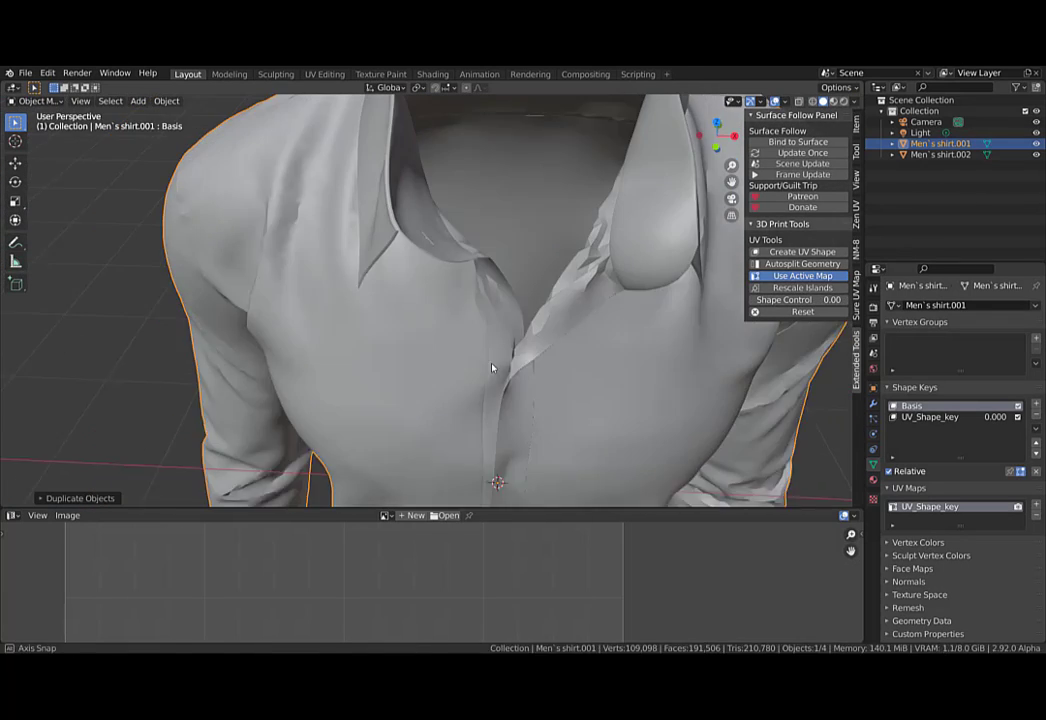
Delete both shape keys, UV_Shape_key and Basis, from the duplicated shirt.
left_click(935, 416)
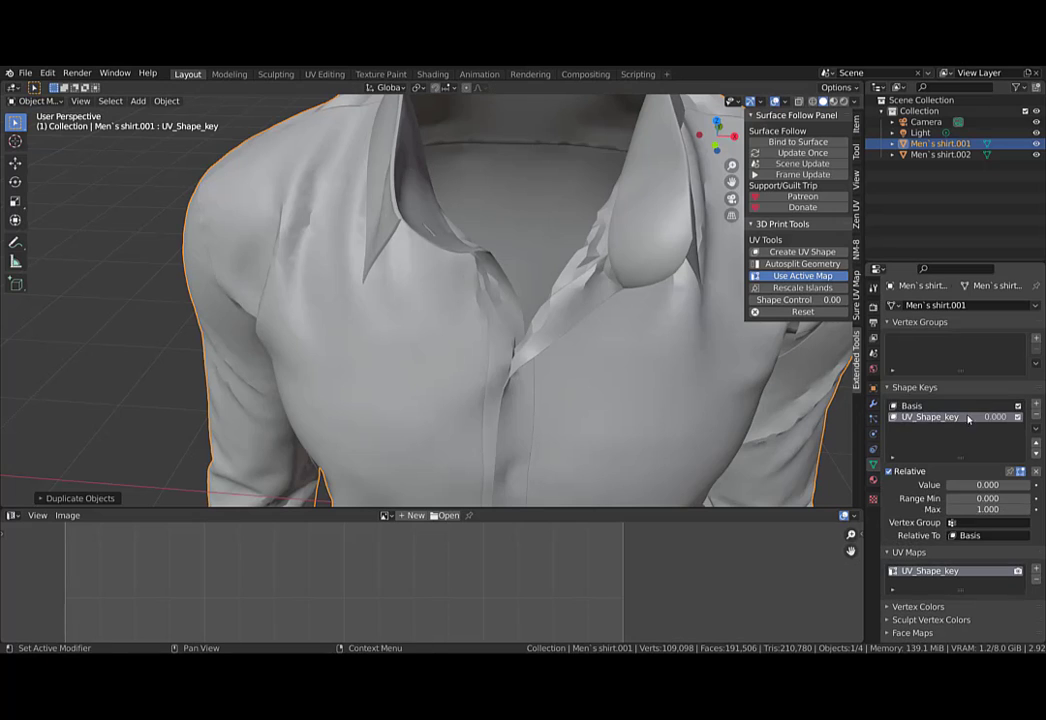
left_click(1036, 417)
left_click(1036, 417)
scroll(547, 470, "down", 3)
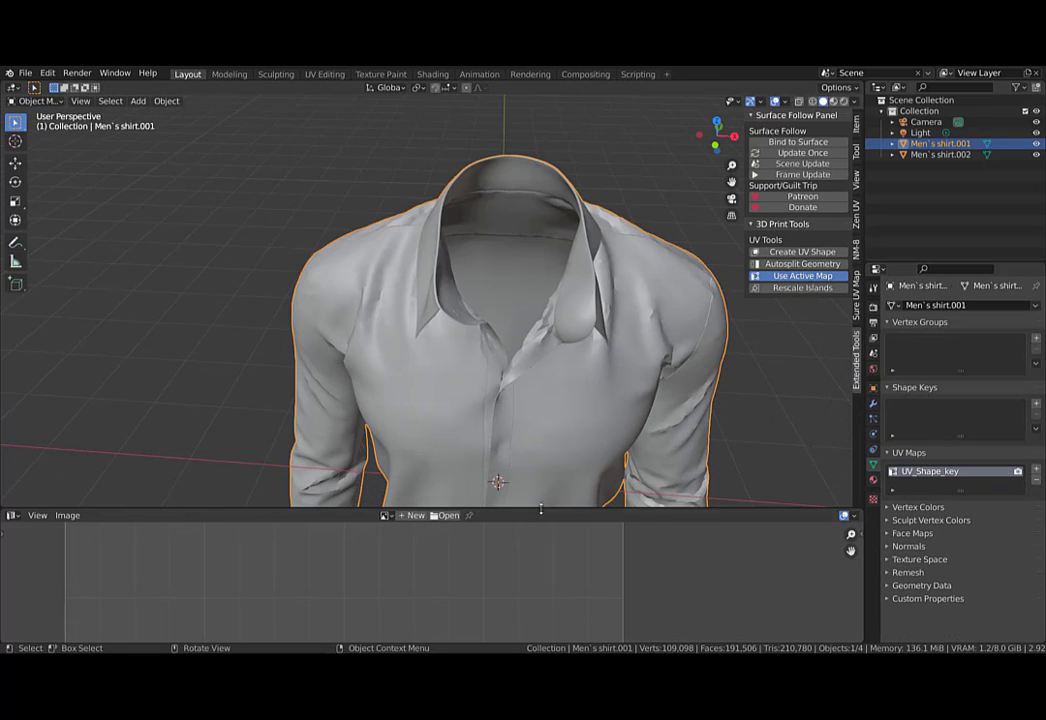
Enlarge the lower area and switch it to the Shader Editor.
left_click_drag(547, 515, 547, 469)
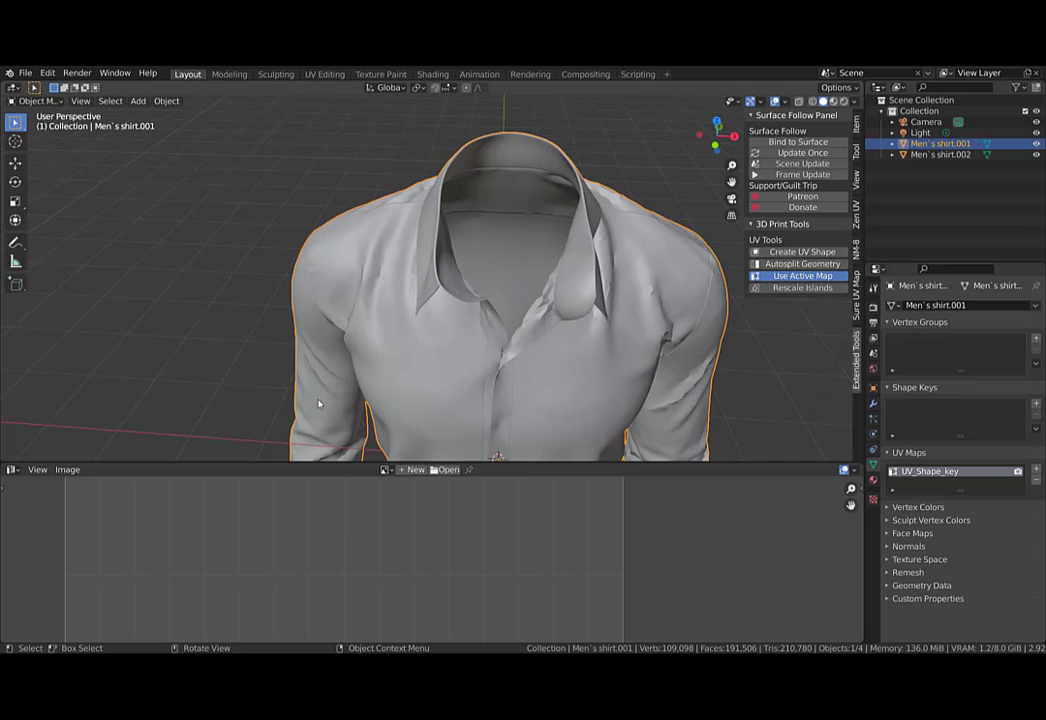
left_click(12, 469)
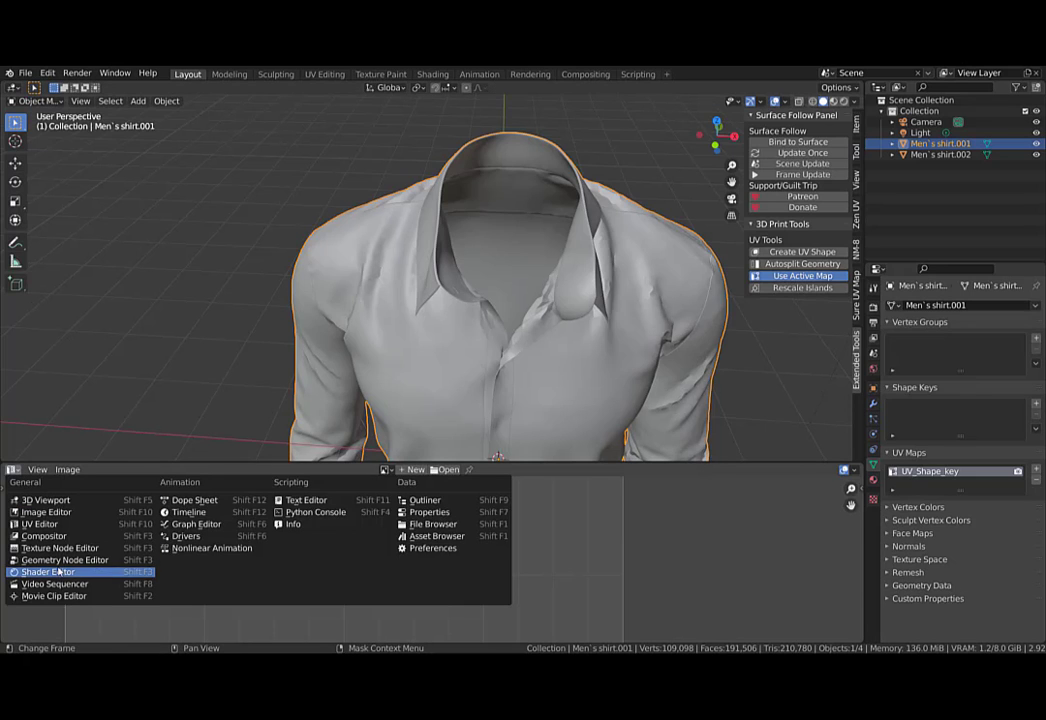
left_click(48, 571)
scroll(446, 226, "down", 5)
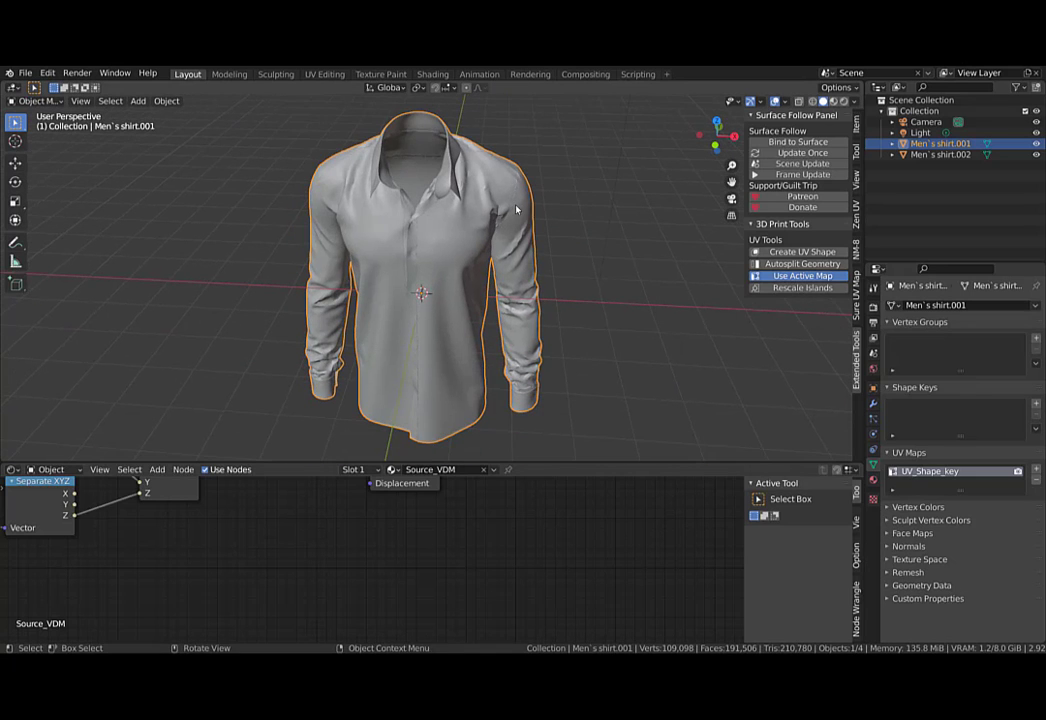
Bring the connected Source_VDM nodes into view and enlarge the Shader Editor area.
middle_click_drag(262, 508, 388, 588)
scroll(390, 586, "down", 3)
middle_click_drag(310, 586, 405, 584)
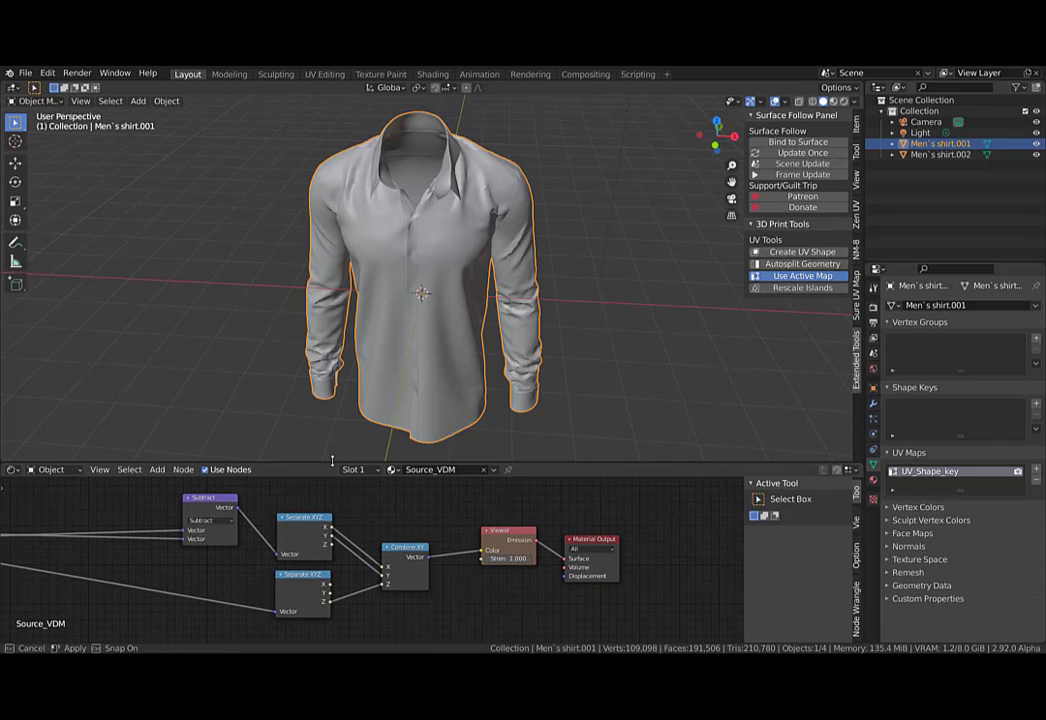
left_click_drag(336, 465, 338, 384)
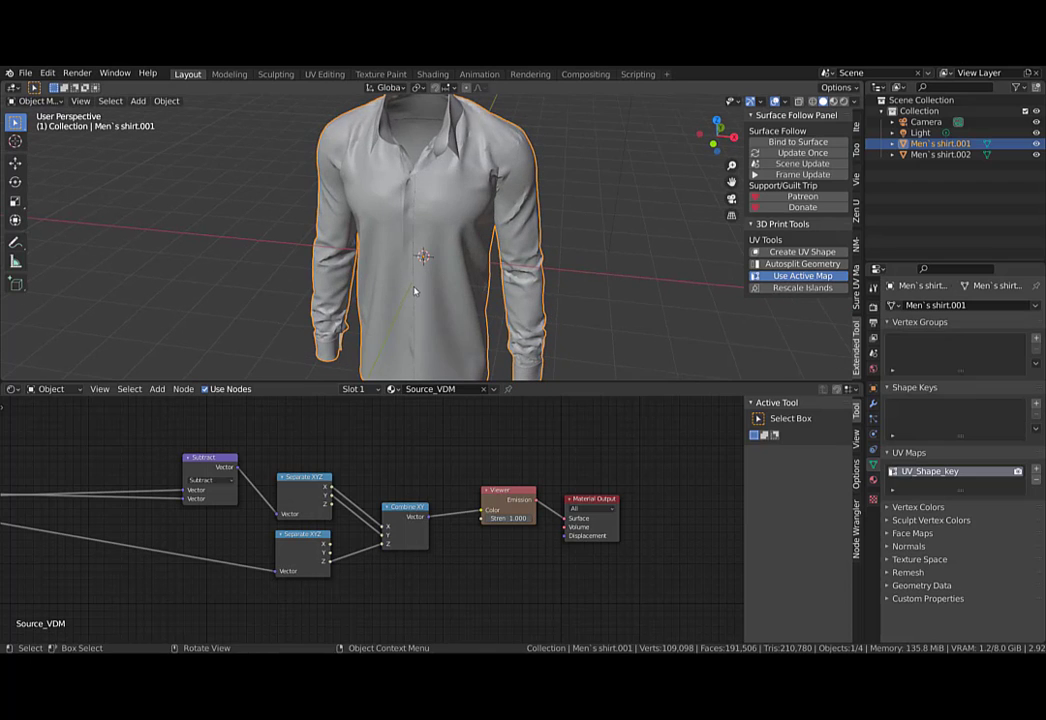
key("g")
key("x")
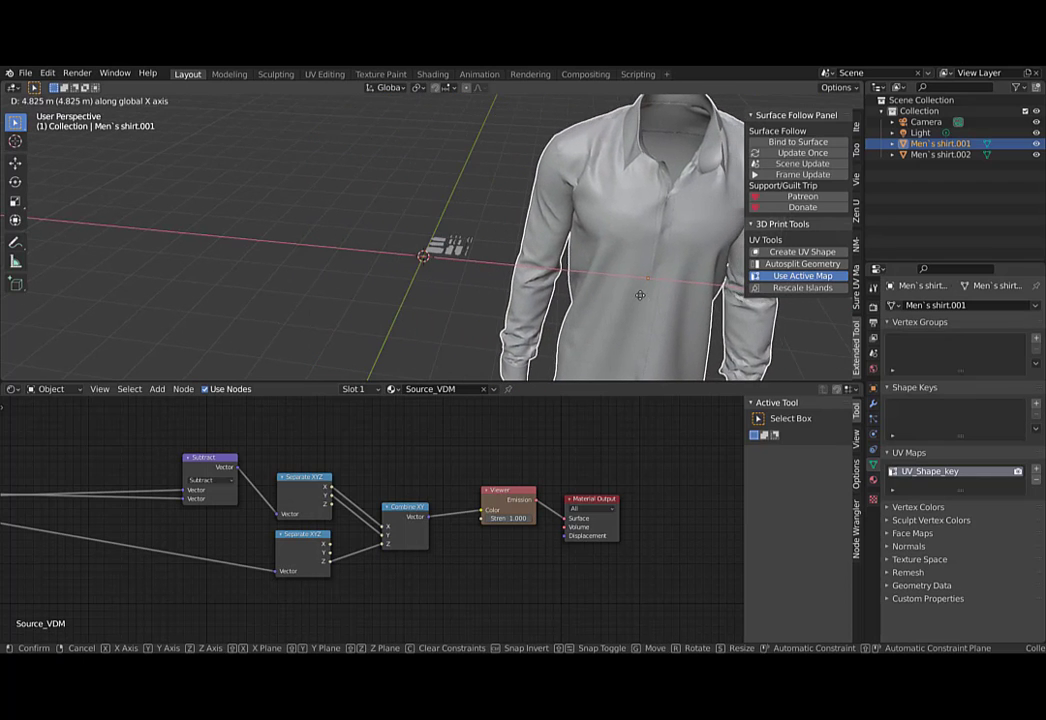
left_click(373, 235)
Turn on X-ray shading in the 3D view and select the flattened shirt layout beside the world origin.
scroll(382, 187, "up", 6)
scroll(476, 262, "up", 6)
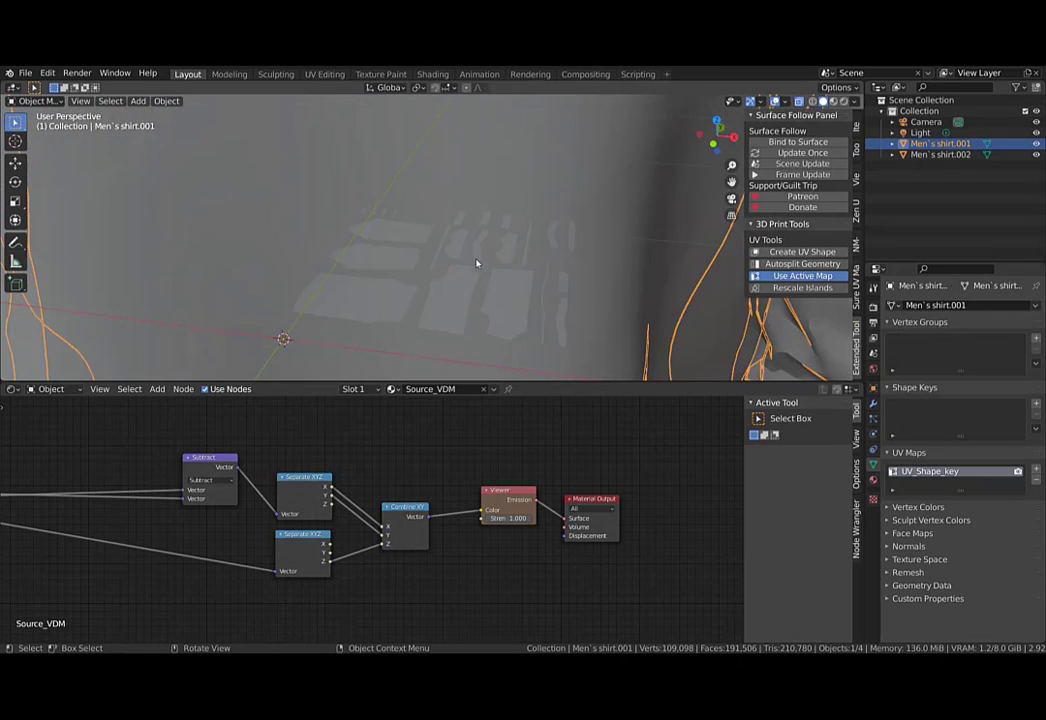
scroll(488, 284, "down", 5)
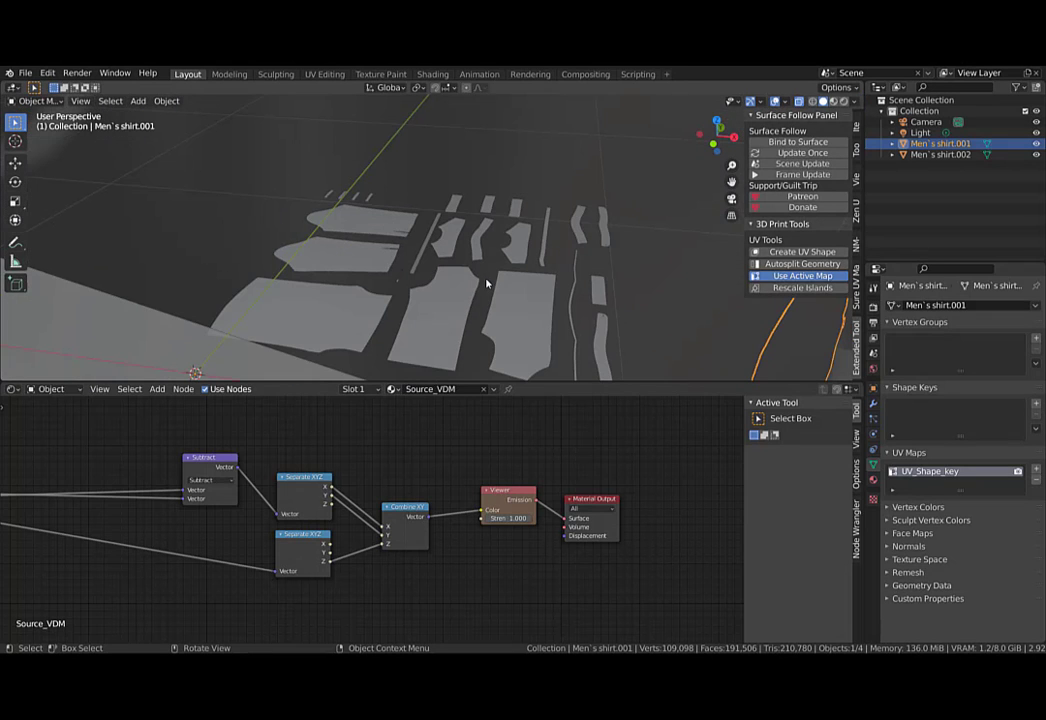
left_click(443, 307)
scroll(444, 303, "up", 2)
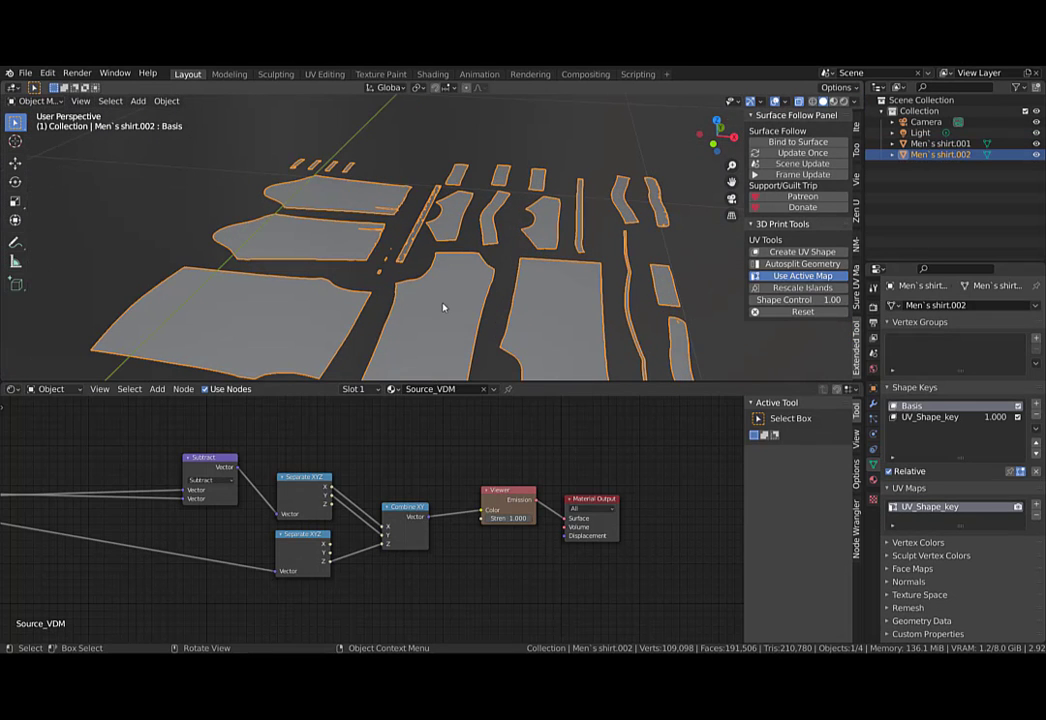
scroll(463, 292, "down", 10)
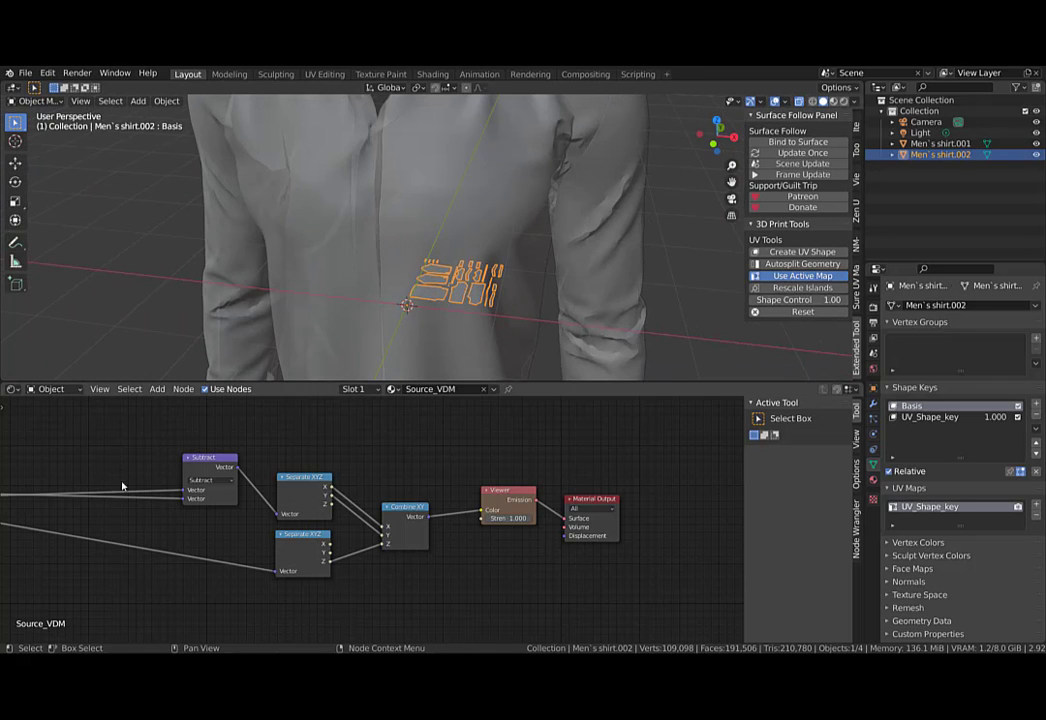
Move the Texture Coordinate node closer to the Subtract node and widen it so its full name fits.
scroll(124, 486, "down", 1)
middle_click_drag(124, 486, 383, 483)
scroll(383, 483, "down", 2)
scroll(161, 477, "up", 4)
left_click_drag(143, 470, 333, 470)
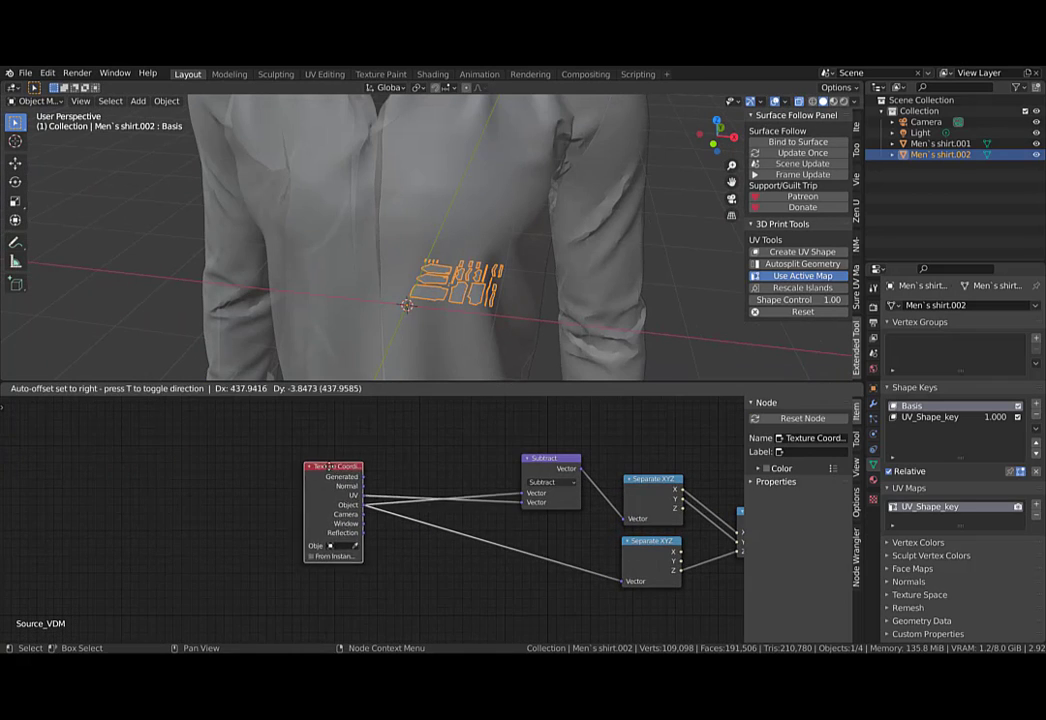
scroll(340, 475, "up", 2)
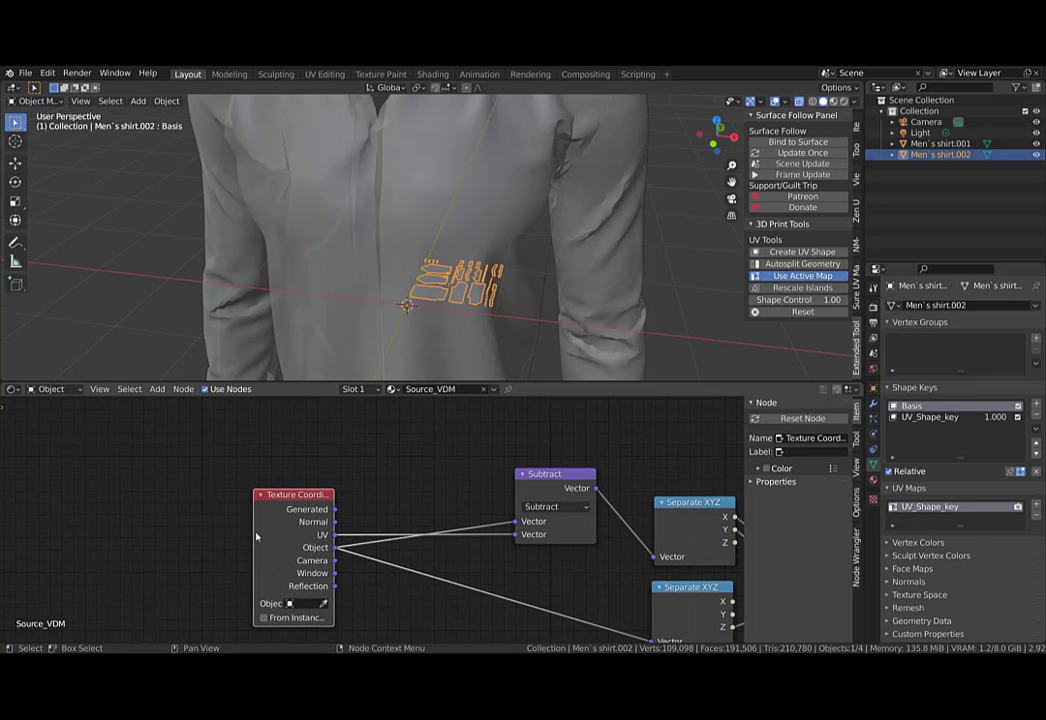
left_click_drag(253, 537, 147, 532)
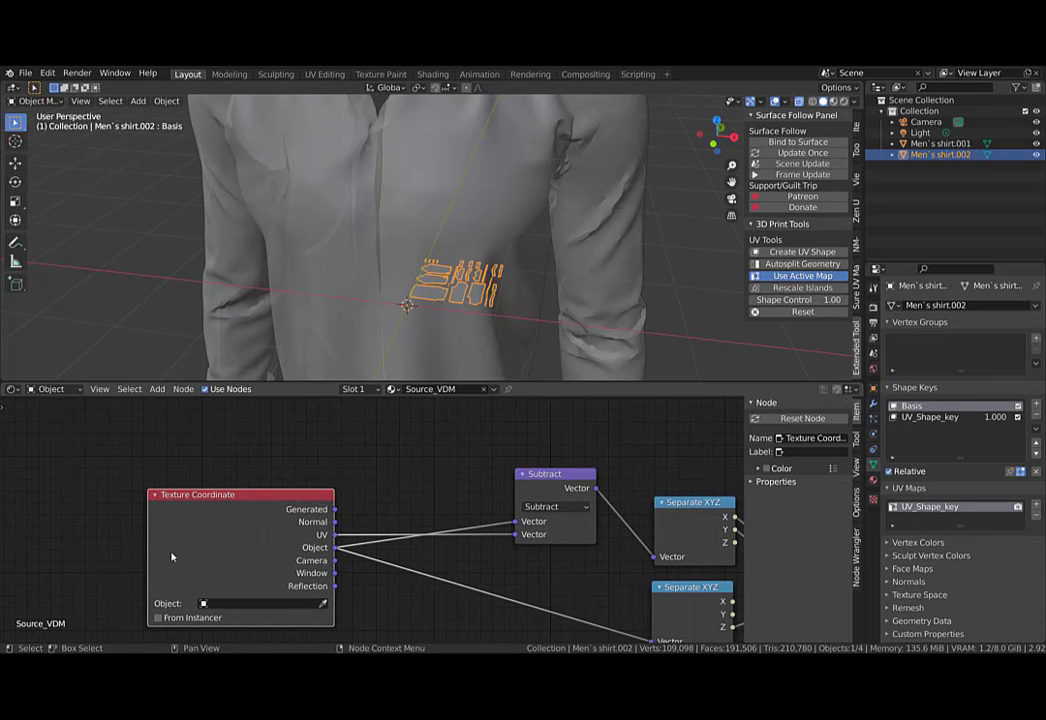
Shift the Subtract node slightly toward the Texture Coordinate node and widen it.
middle_click_drag(441, 521, 230, 482)
middle_click_drag(110, 487, 116, 502)
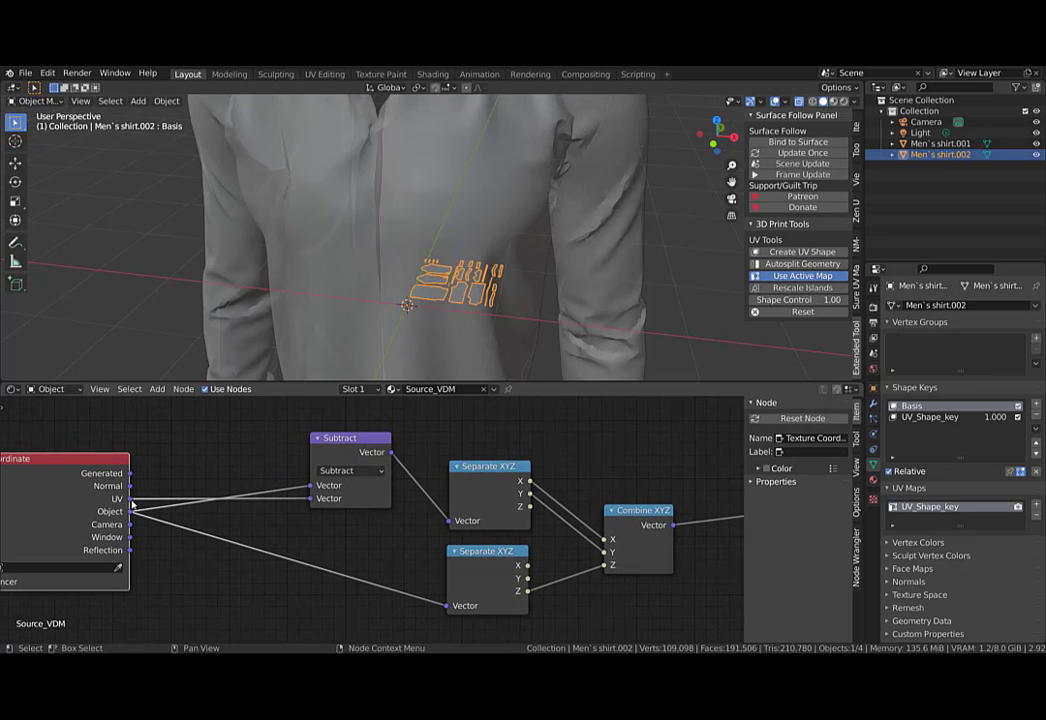
left_click_drag(131, 498, 304, 494)
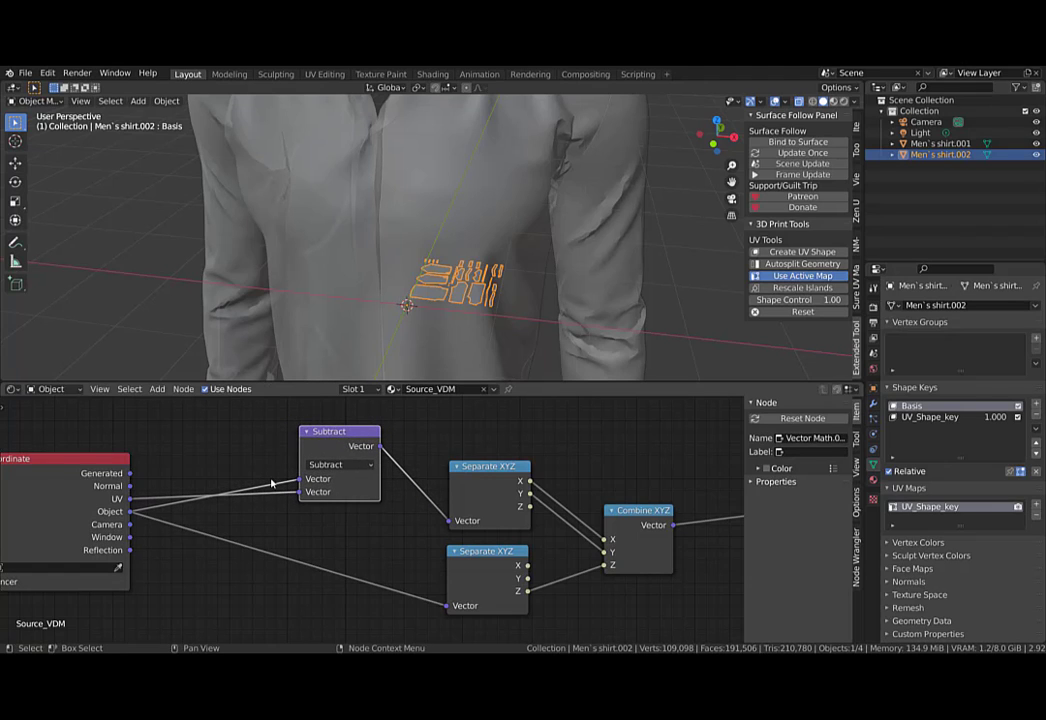
left_click_drag(131, 512, 238, 465)
Add an unconnected Vector Math node below the existing Subtract node and set its operation to Subtract.
key("shift+a")
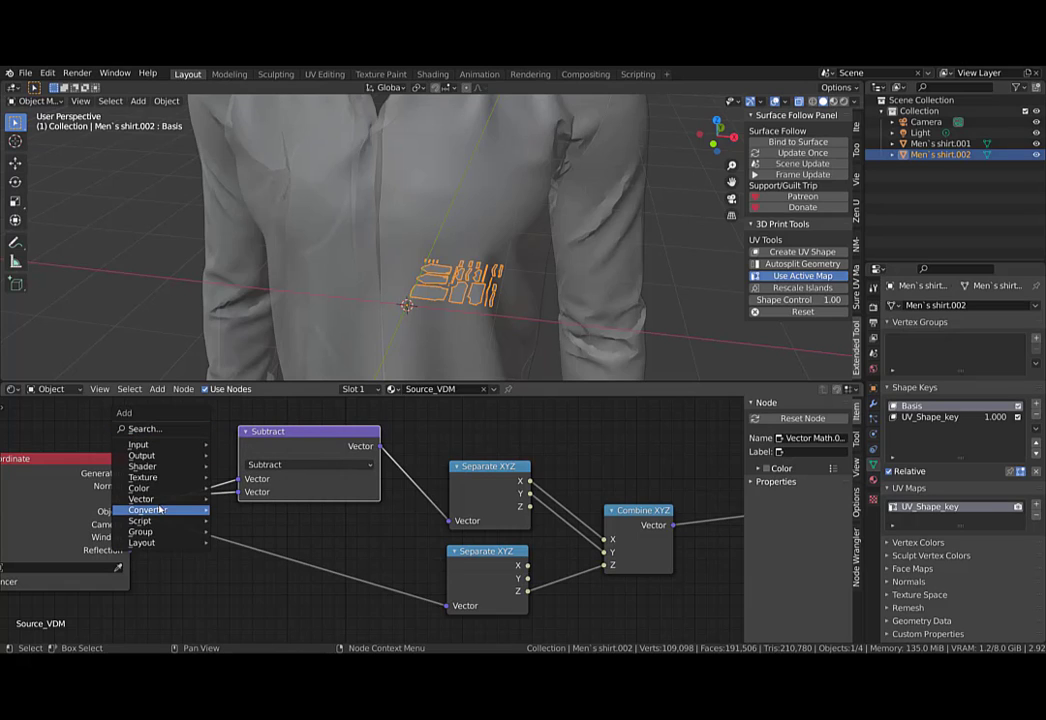
mouse_move(161, 500)
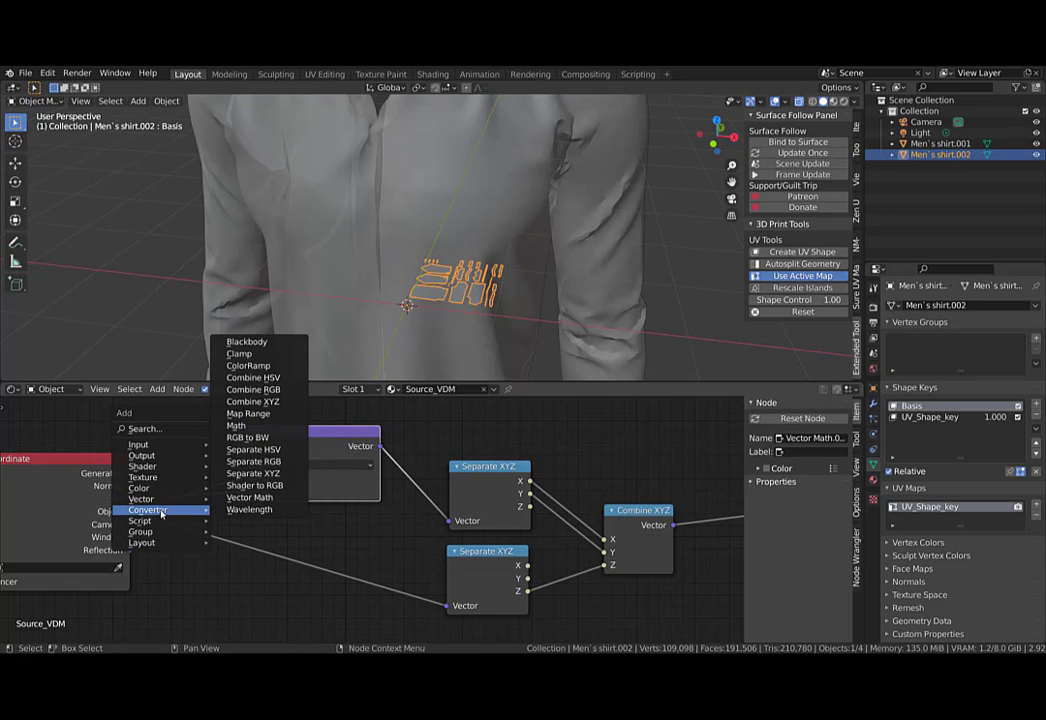
left_click(249, 497)
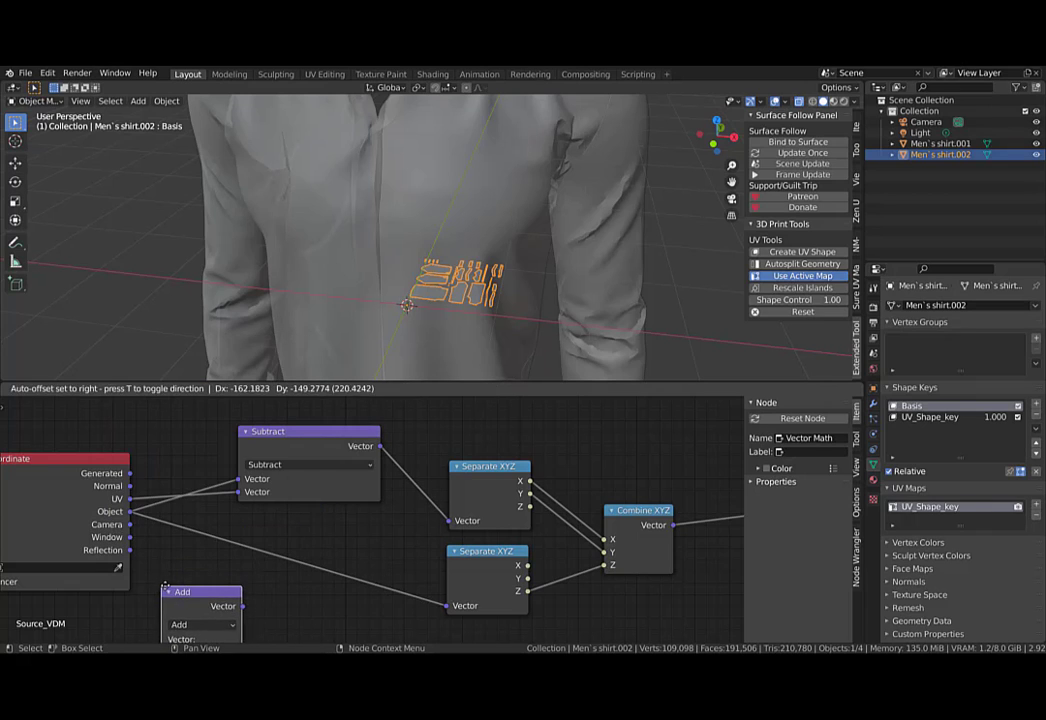
left_click(193, 584)
middle_click_drag(193, 584, 238, 498)
left_click(255, 541)
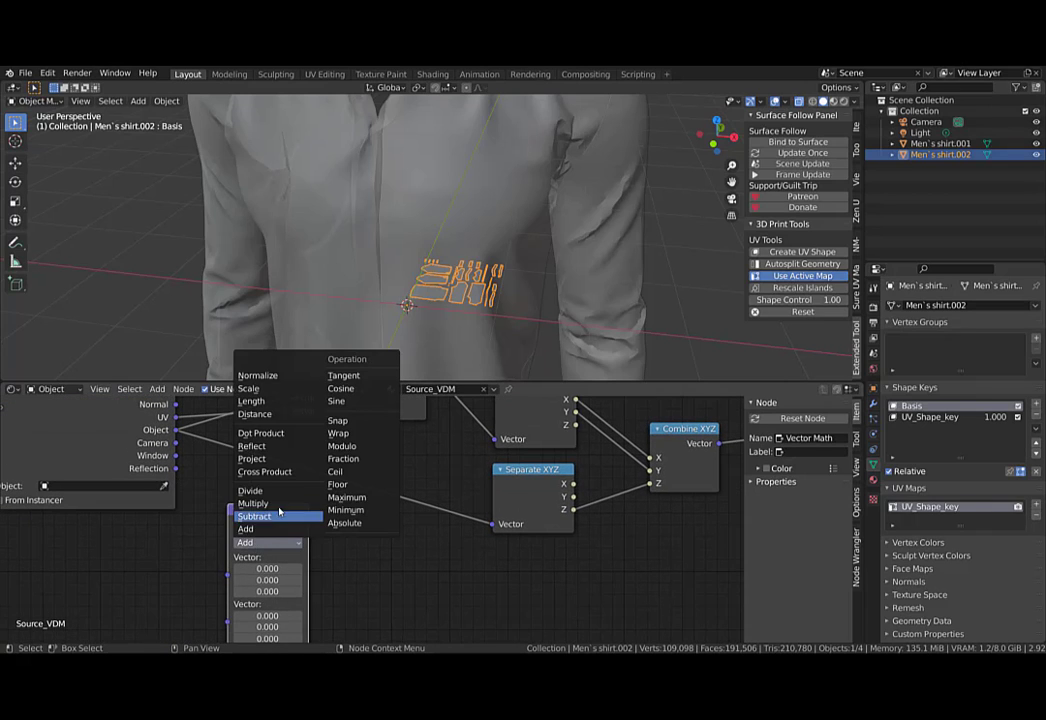
left_click(279, 516)
scroll(271, 528, "down", 3)
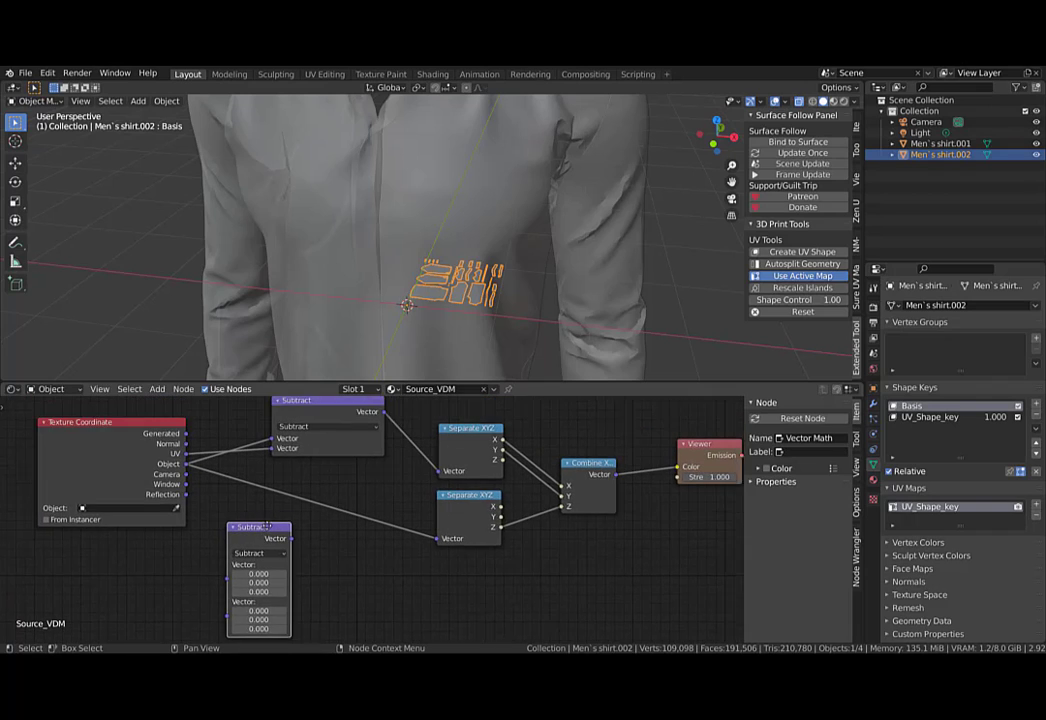
left_click(453, 447)
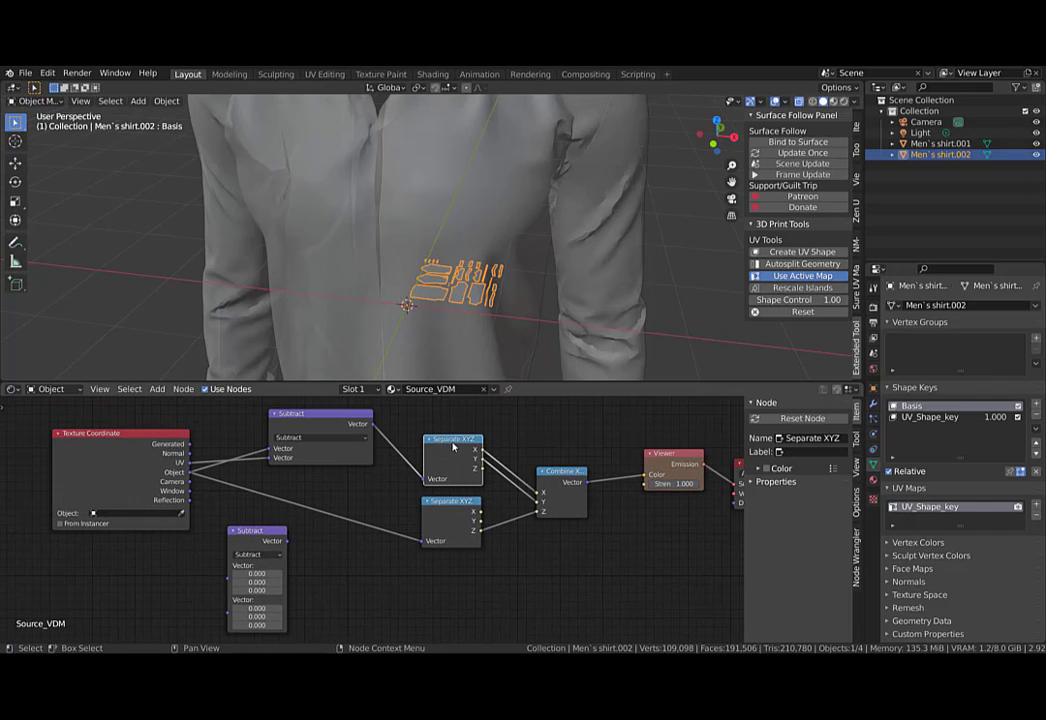
left_click(260, 553)
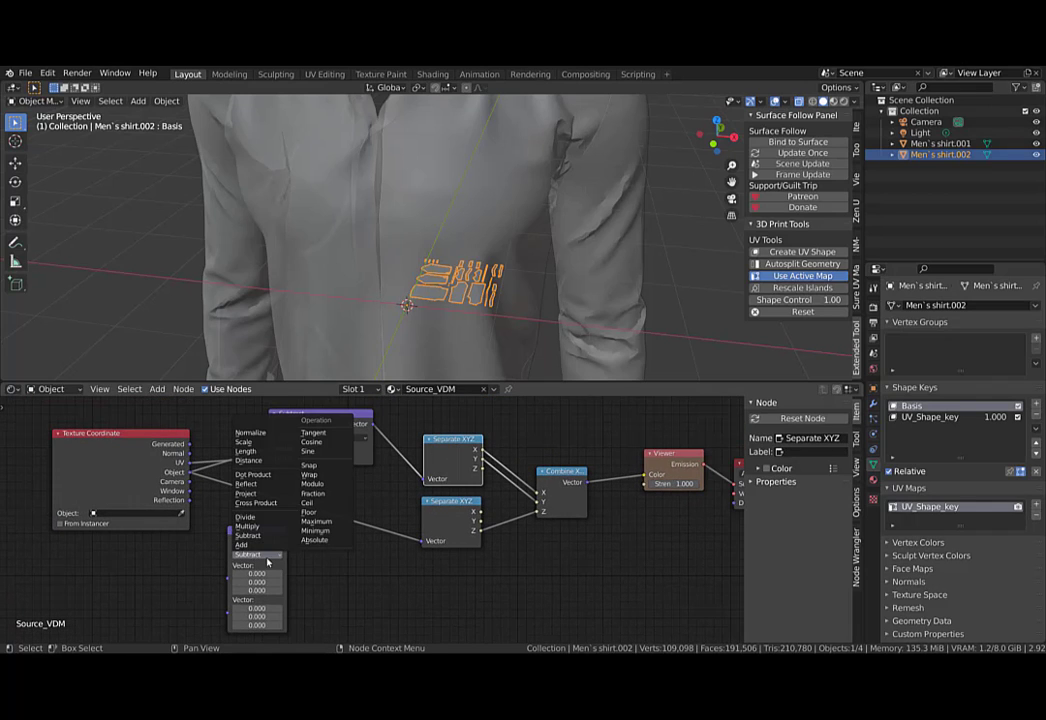
Nudge the connected Subtract node toward Texture Coordinate and add an unconnected Separate XYZ node above the Combine XYZ node.
scroll(466, 520, "up", 3)
middle_click_drag(440, 424, 398, 486)
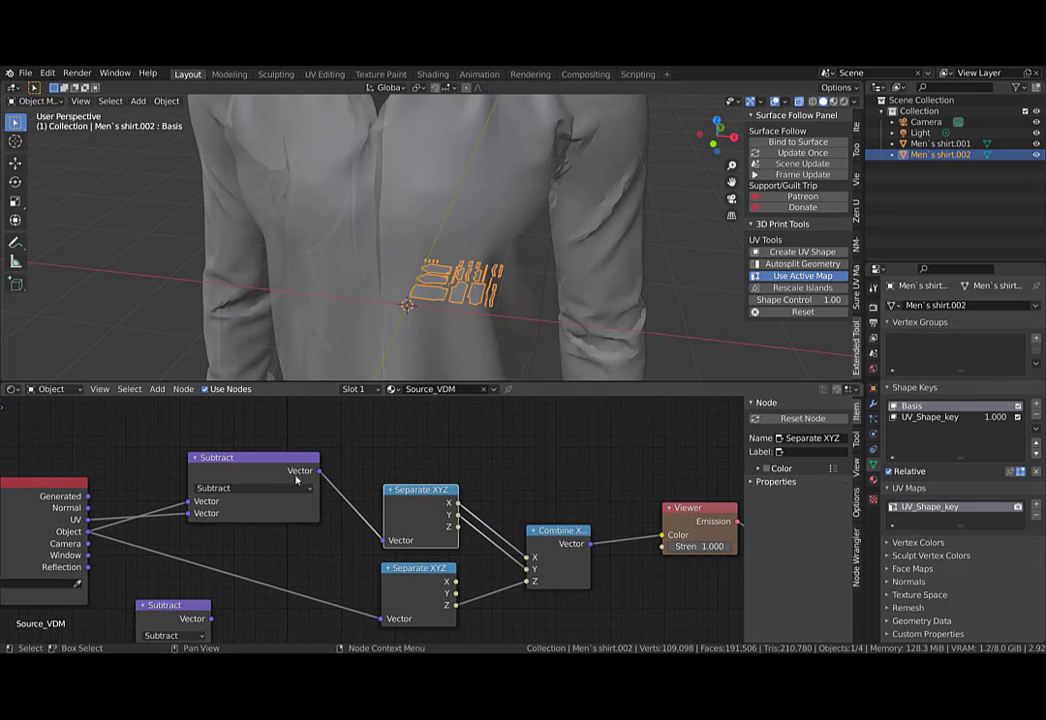
left_click_drag(296, 481, 271, 483)
key("shift+a")
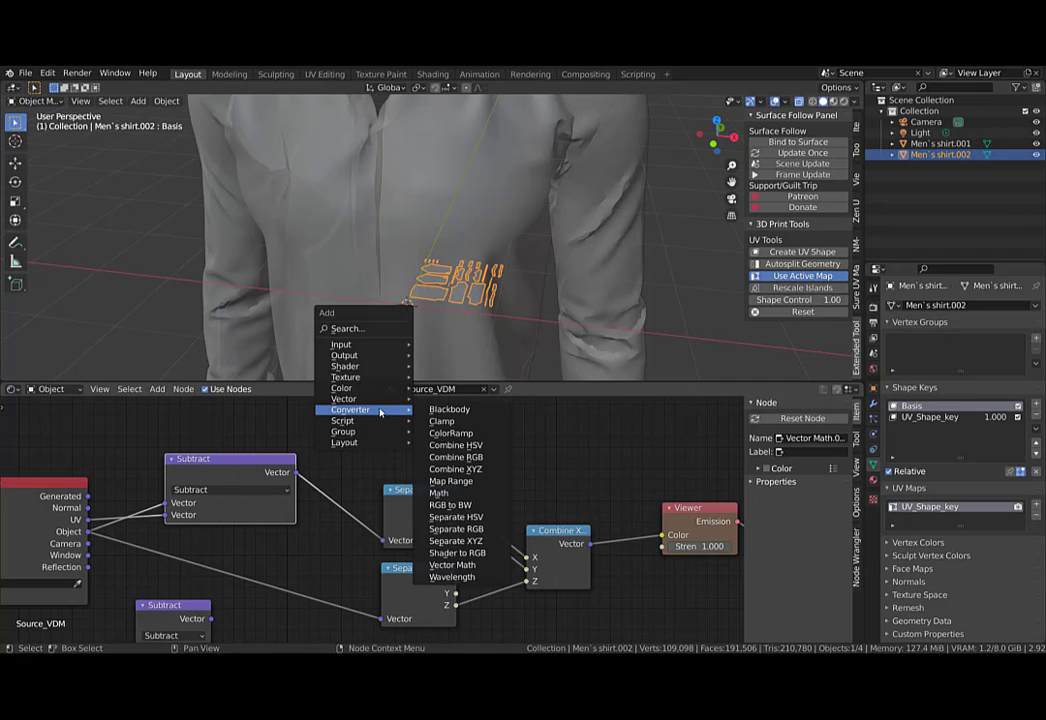
left_click(482, 541)
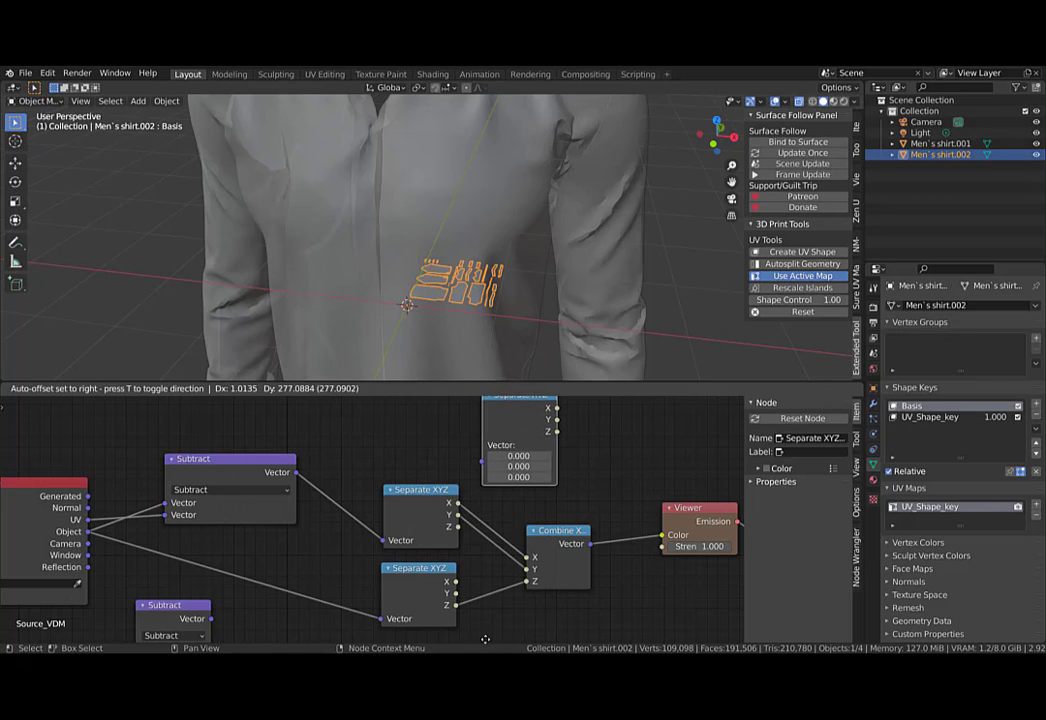
left_click(490, 407)
Duplicate the unconnected Separate XYZ node and place the copy below the Combine XYZ node.
scroll(526, 444, "down", 1)
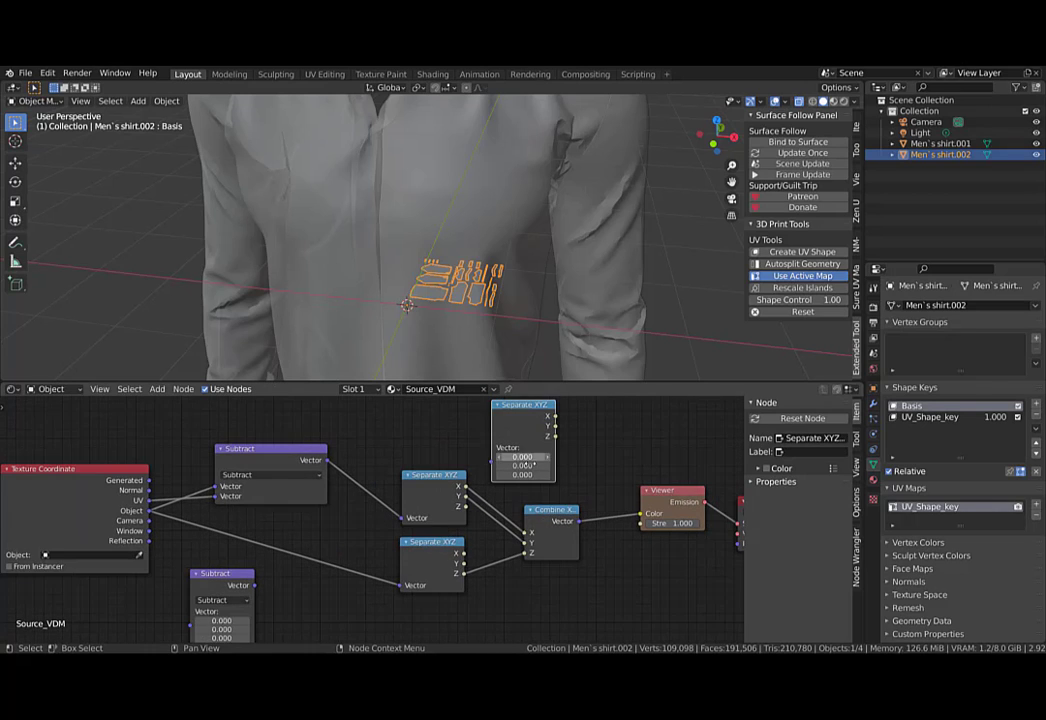
scroll(528, 440, "down", 1, "shift")
key("shift+d")
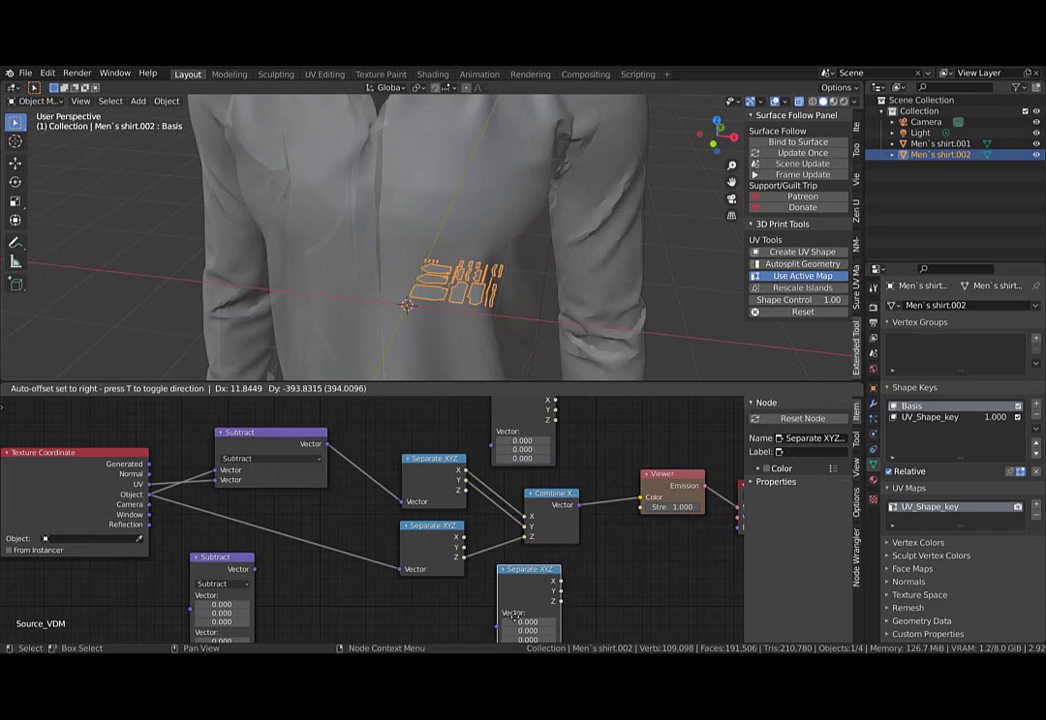
left_click(516, 580)
middle_click_drag(516, 580, 406, 535)
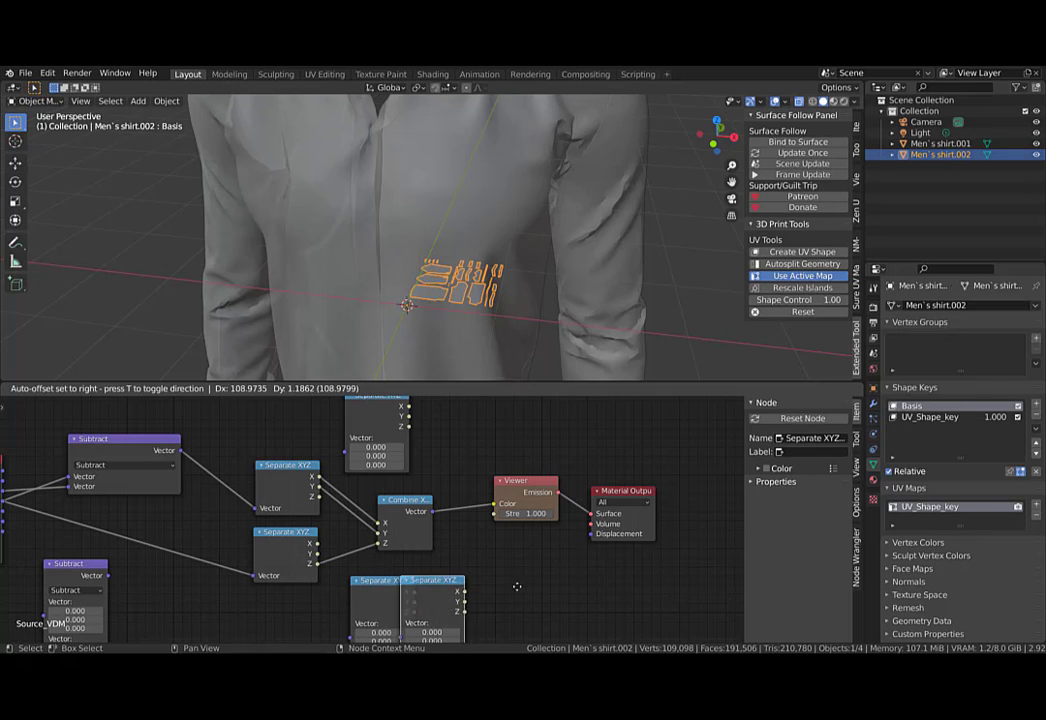
Add an unconnected Combine XYZ node below the Viewer node.
key("shift+a")
mouse_move(467, 575)
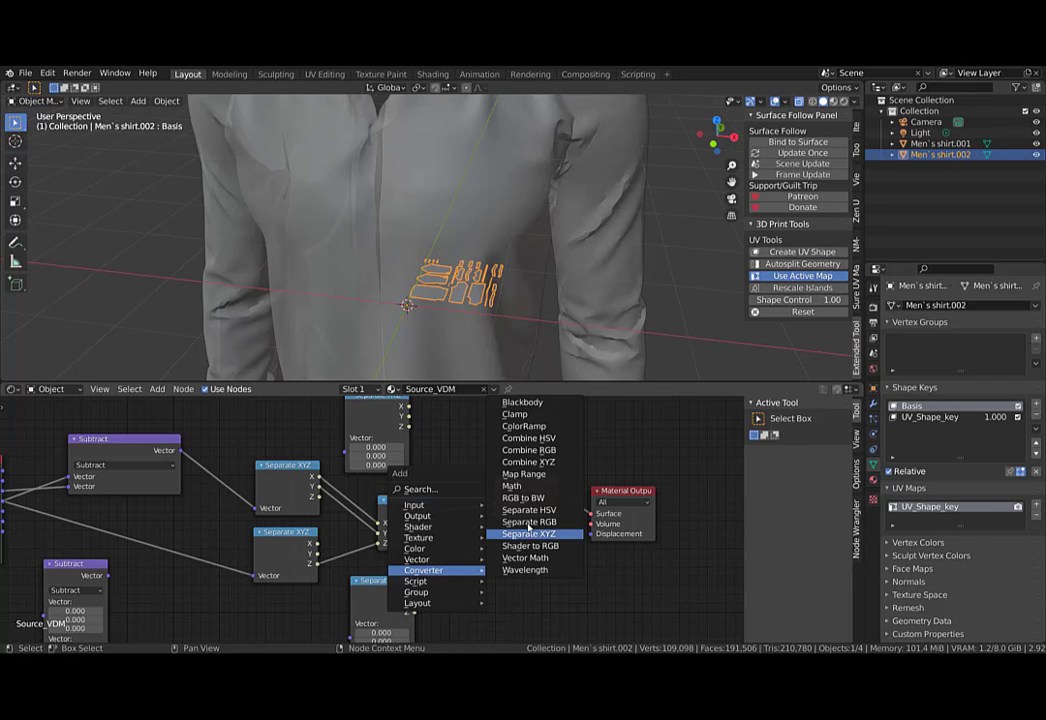
left_click(474, 545)
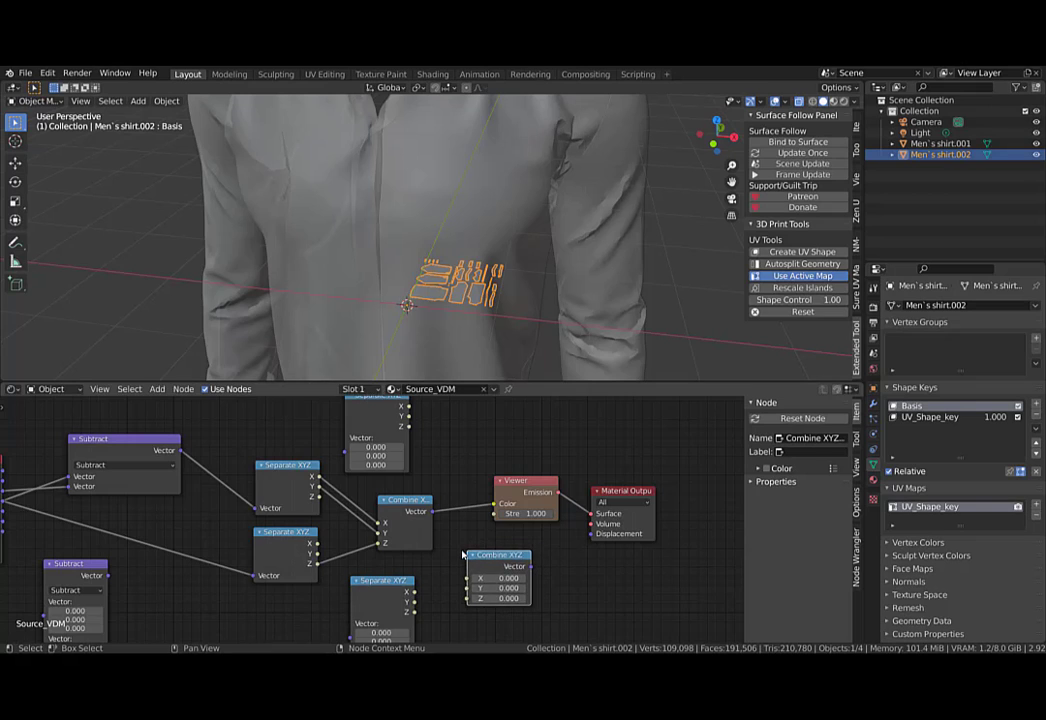
scroll(365, 518, "down", 2)
Move the Material Output node farther from the Viewer node and add an Emission shader node above the gap.
left_click_drag(481, 483, 478, 477)
left_click(568, 494)
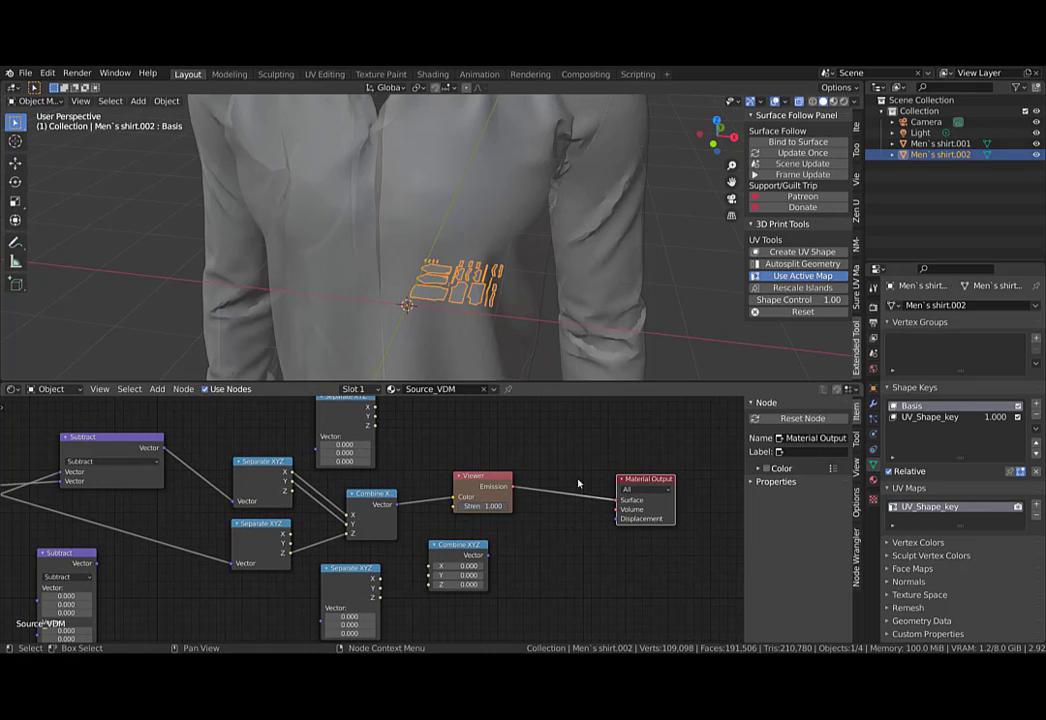
scroll(380, 519, "up", 3)
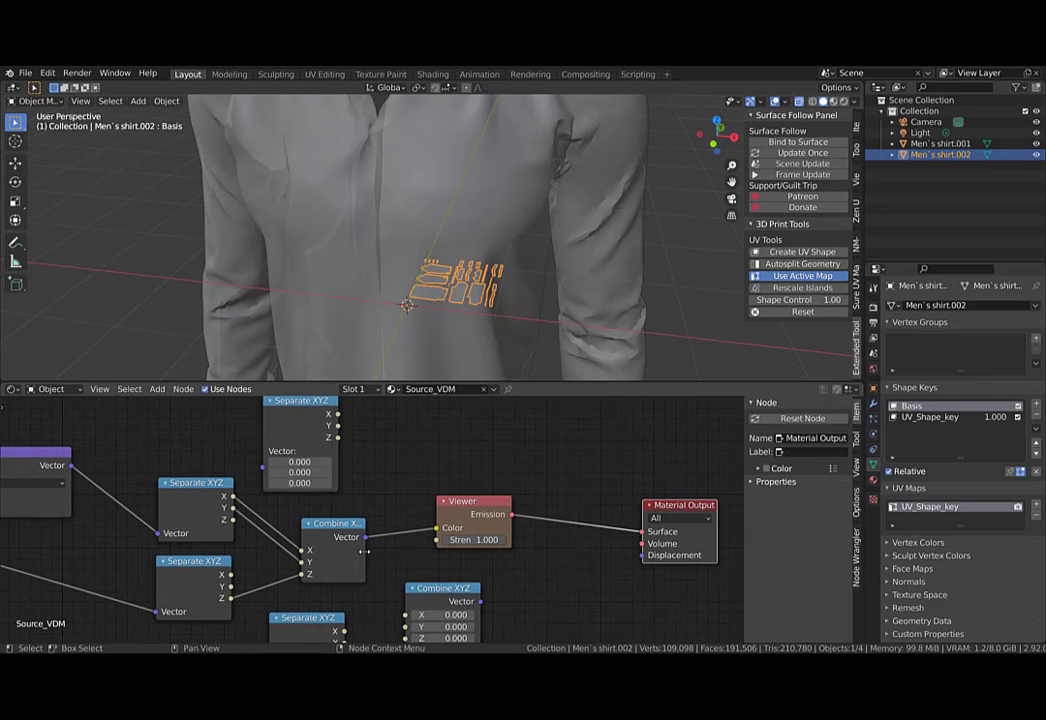
key("shift+a")
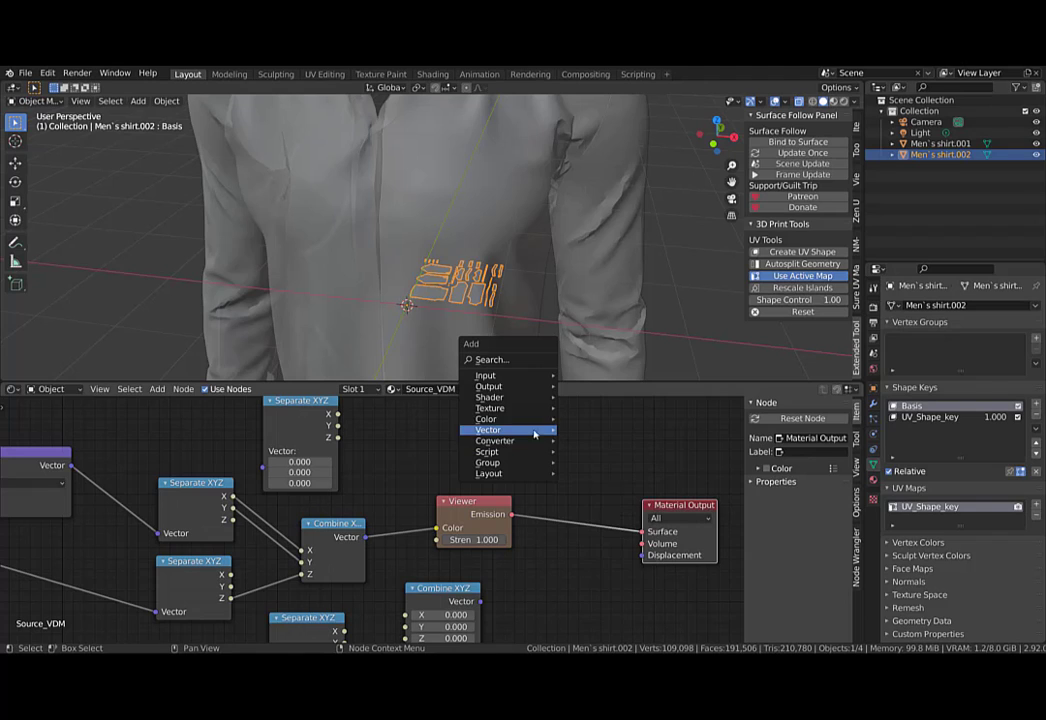
mouse_move(525, 414)
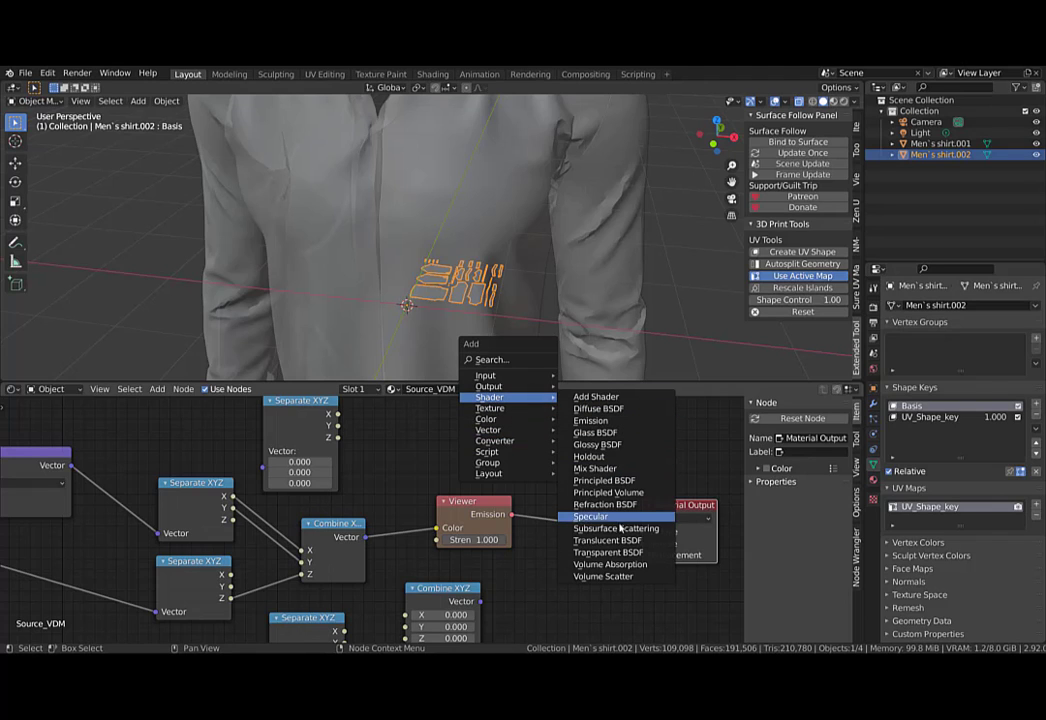
left_click(590, 420)
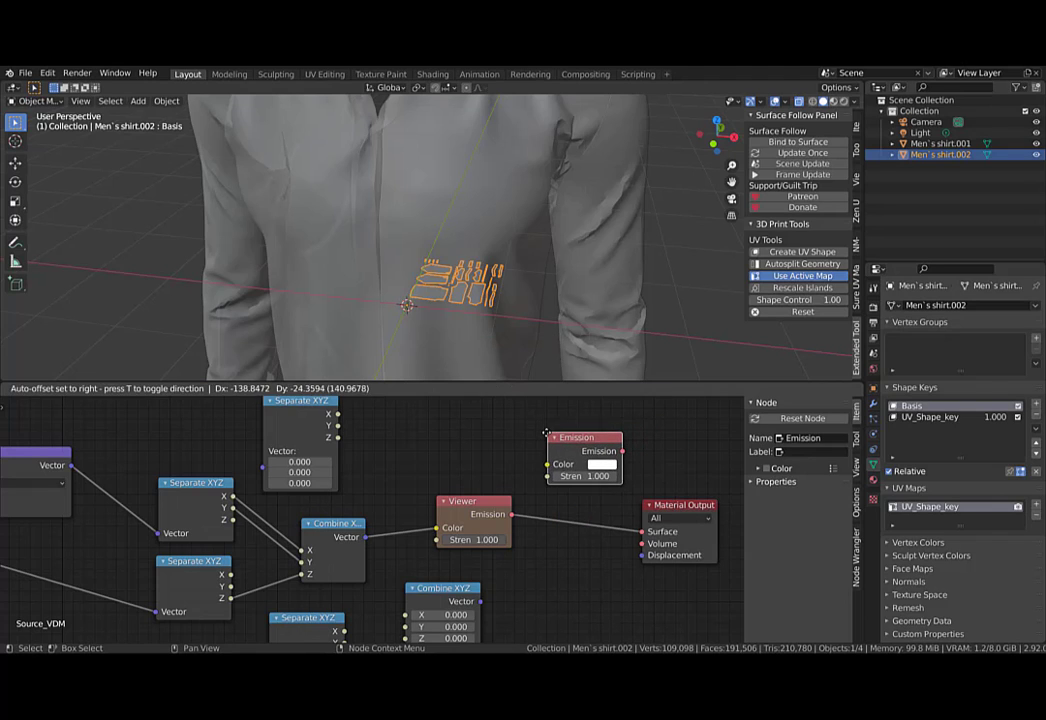
left_click(572, 442)
middle_click_drag(507, 464, 485, 484)
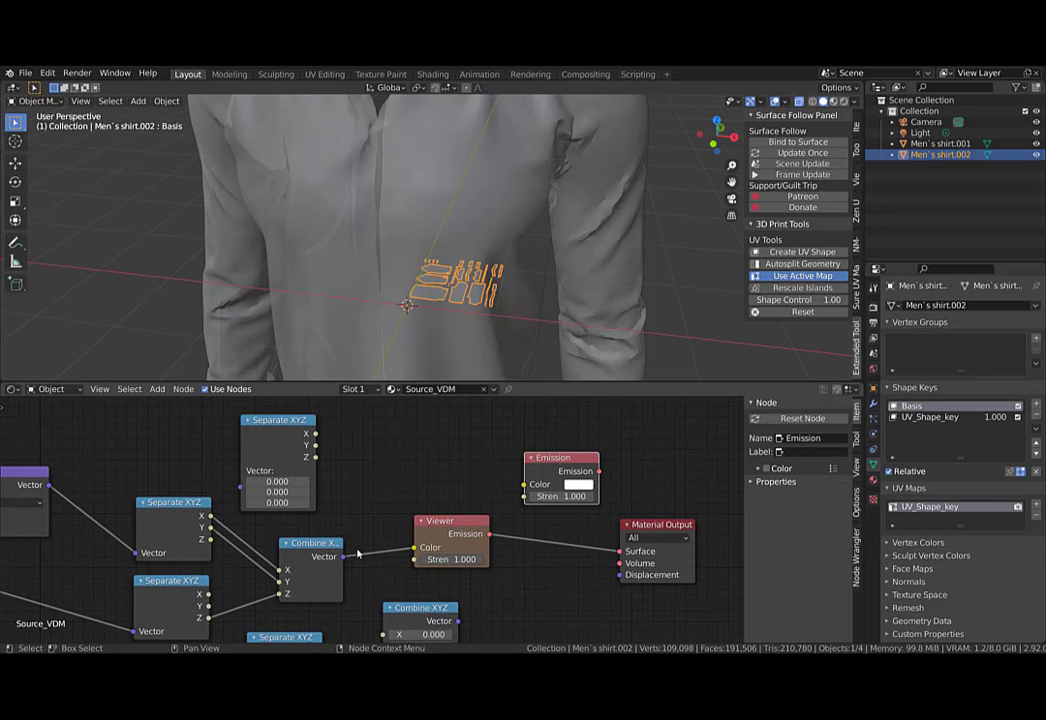
Connect Combine XYZ through the Emission node to the Material Output's Surface, delete the Viewer node, and put Emission in its place.
left_click_drag(345, 557, 620, 552)
left_click_drag(456, 527, 479, 533)
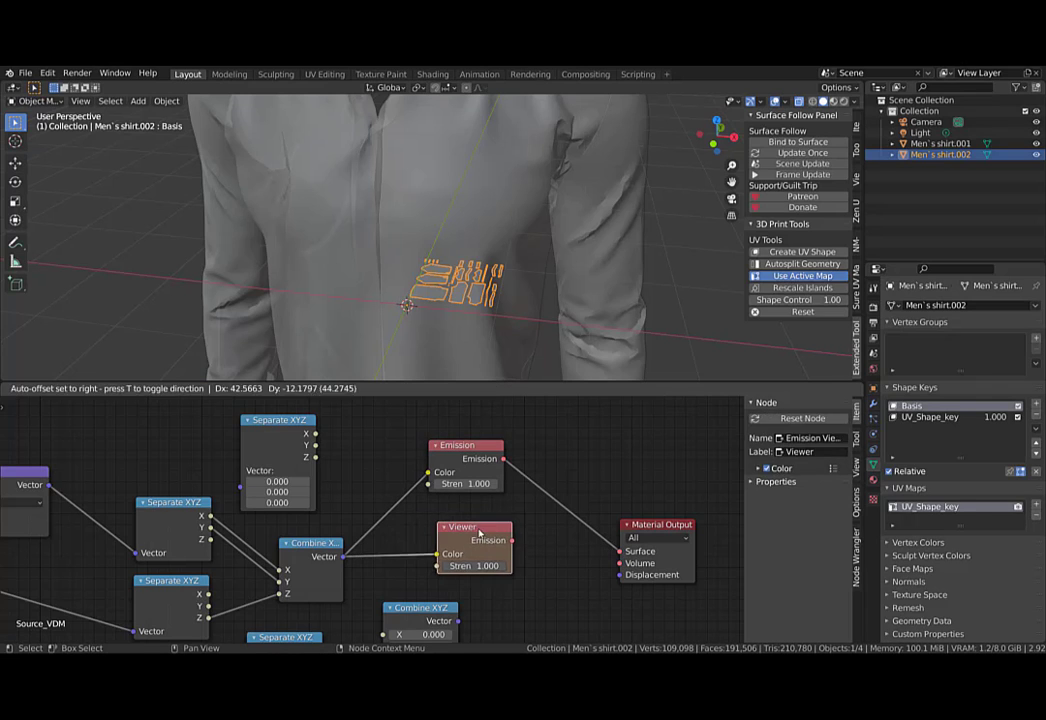
key("x")
left_click_drag(467, 450, 482, 503)
scroll(463, 282, "down", 1)
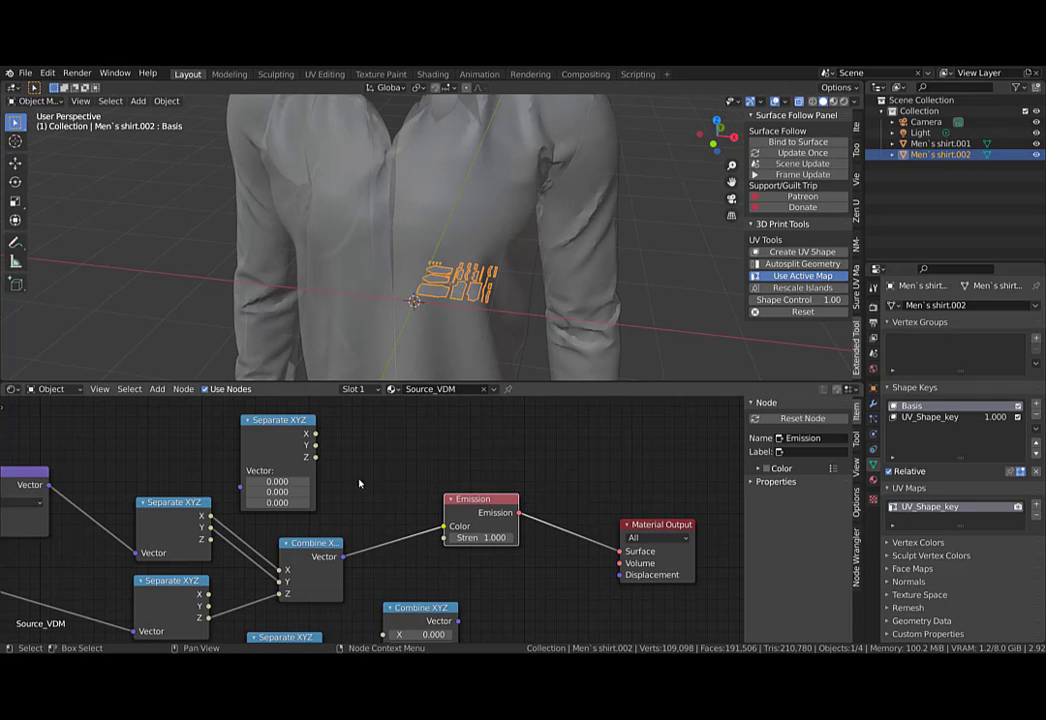
Add an unconnected Image Texture node below the Material Output node.
middle_click_drag(360, 484, 350, 395)
middle_click_drag(477, 505, 407, 459)
key("shift+a")
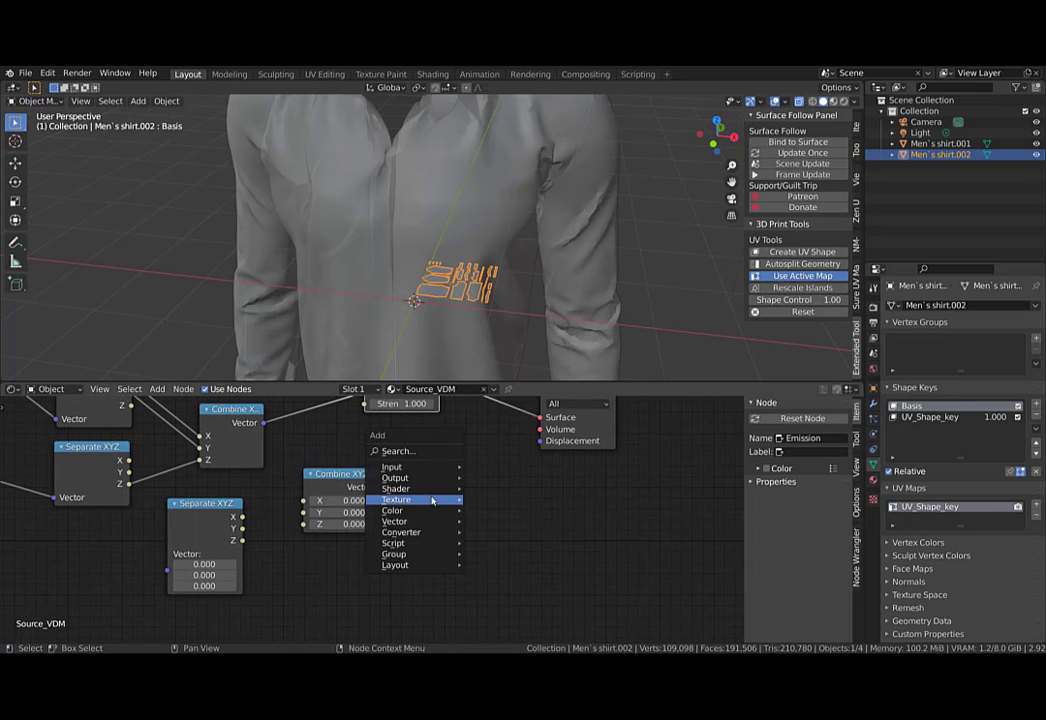
mouse_move(432, 500)
left_click(536, 405)
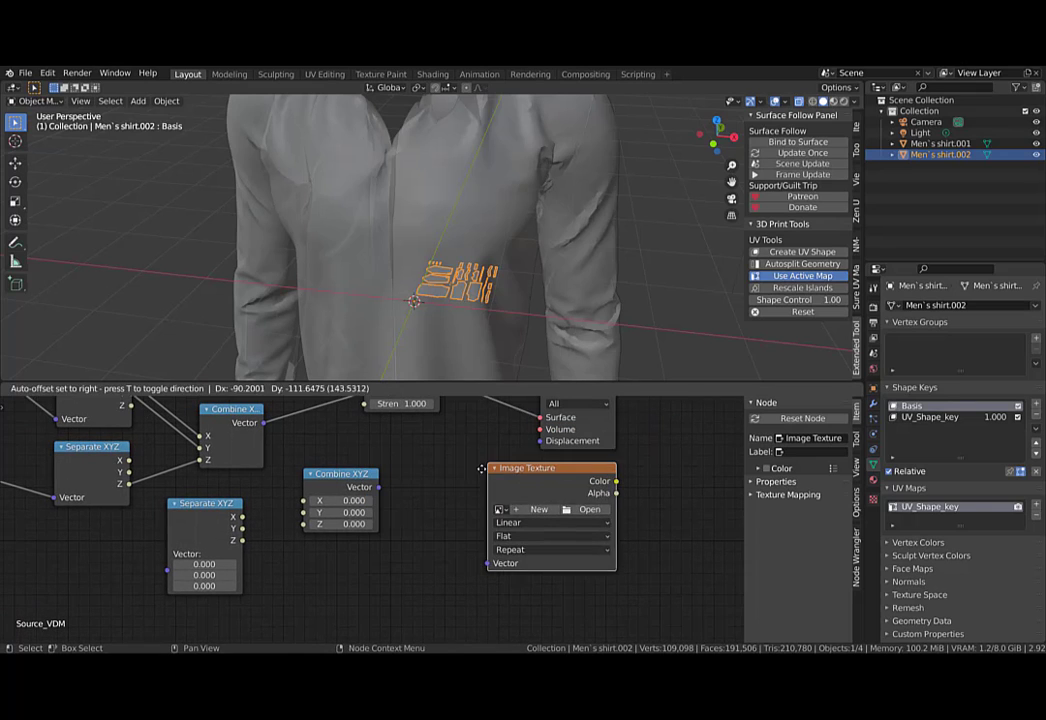
left_click(540, 488)
Create a 4096 by 4096 px image named Untitled in the Image Texture node, with 32-bit Float on and Alpha off.
left_click(527, 521)
left_click(535, 552)
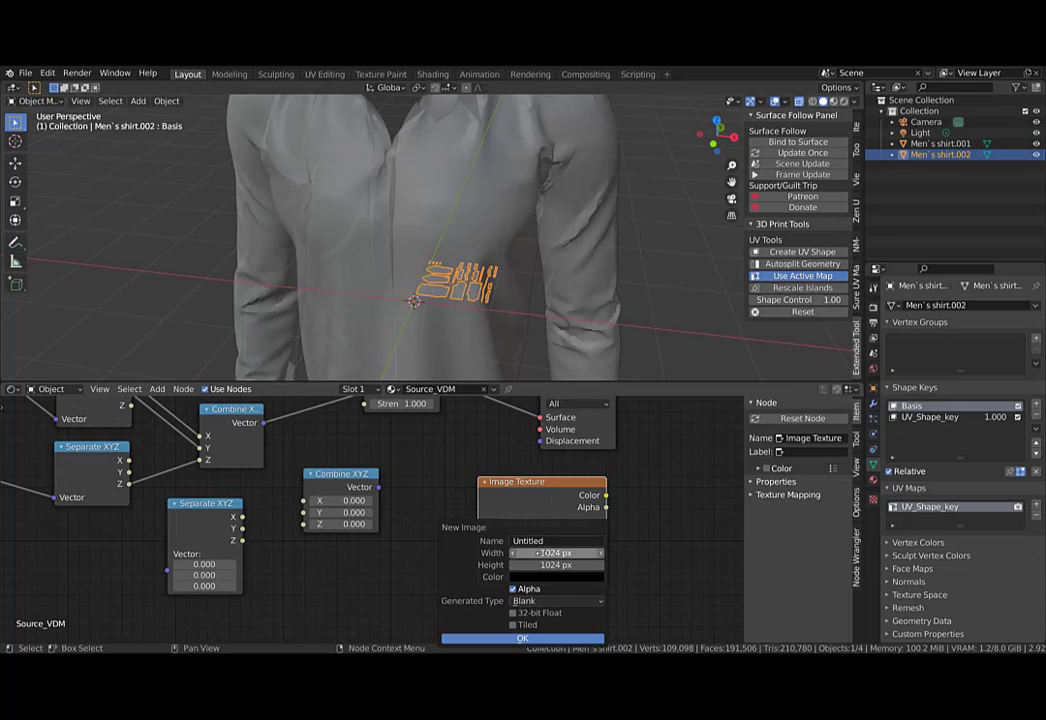
type("4096")
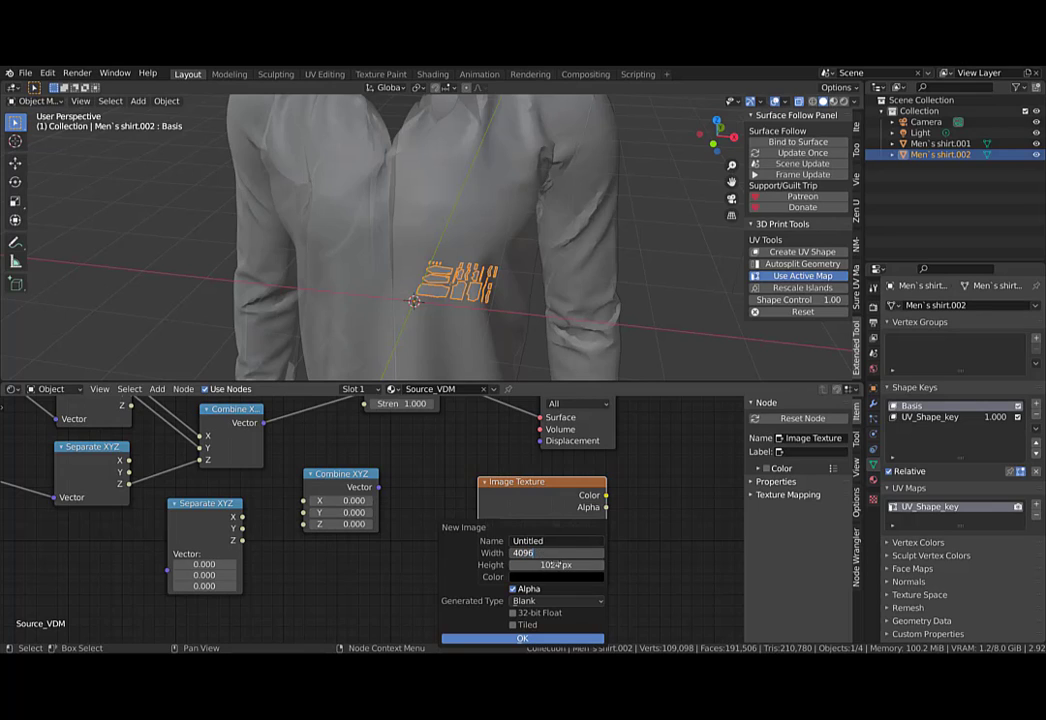
left_click(549, 565)
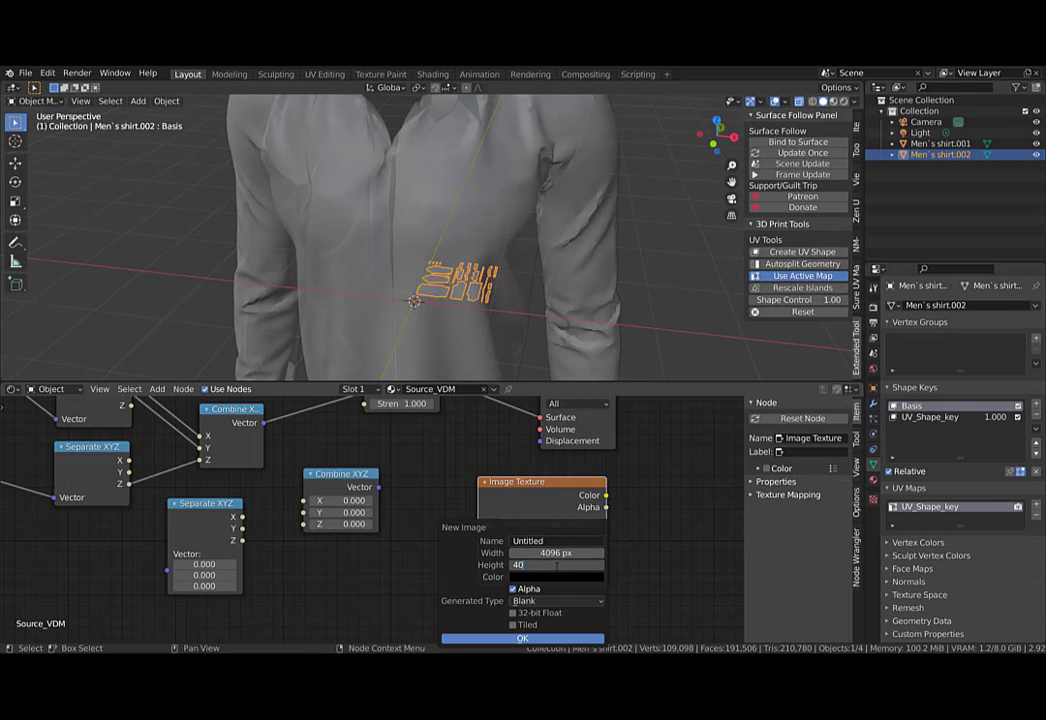
type("4096")
key("Return")
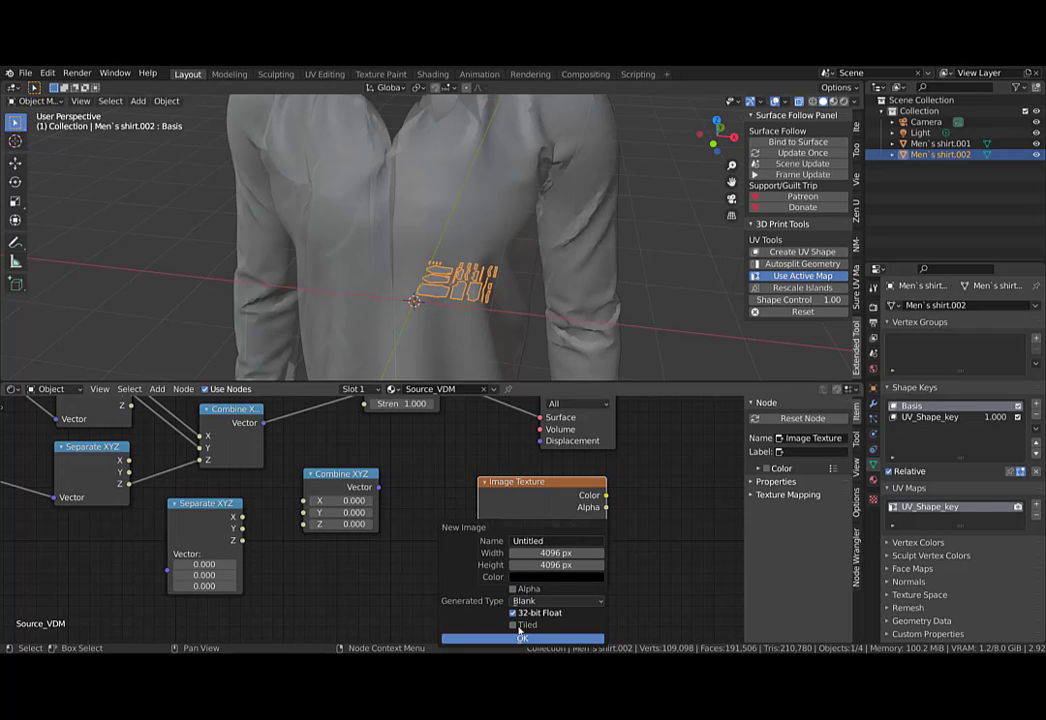
left_click(522, 637)
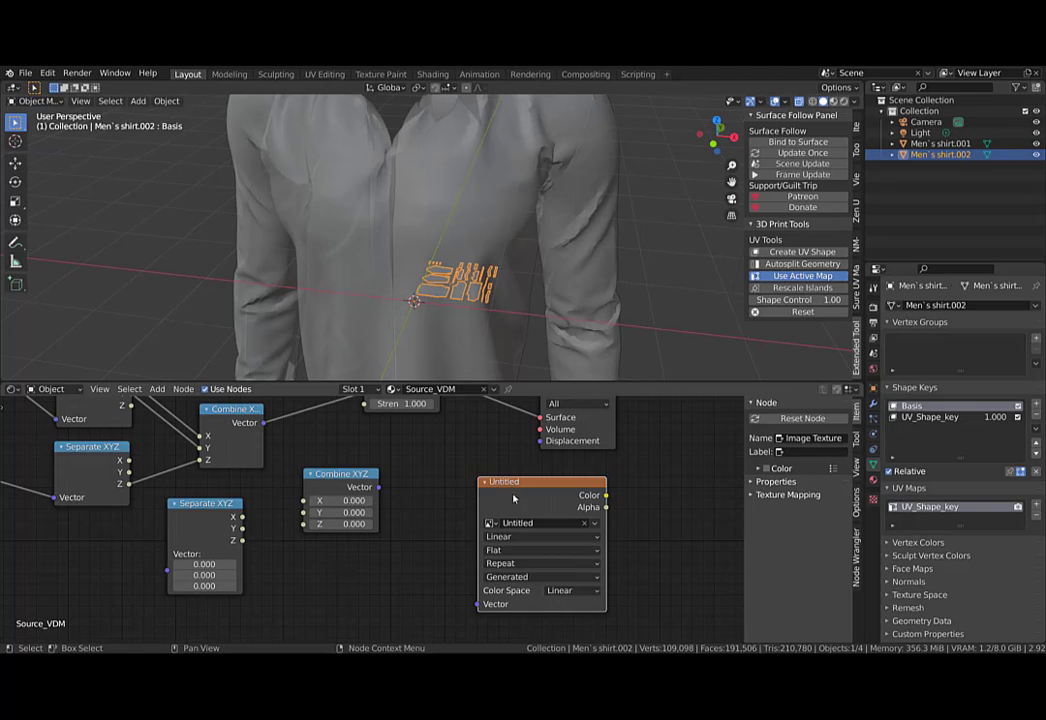
left_click_drag(513, 498, 508, 495)
Switch the render engine to Cycles and set the render samples to 8.
left_click(873, 306)
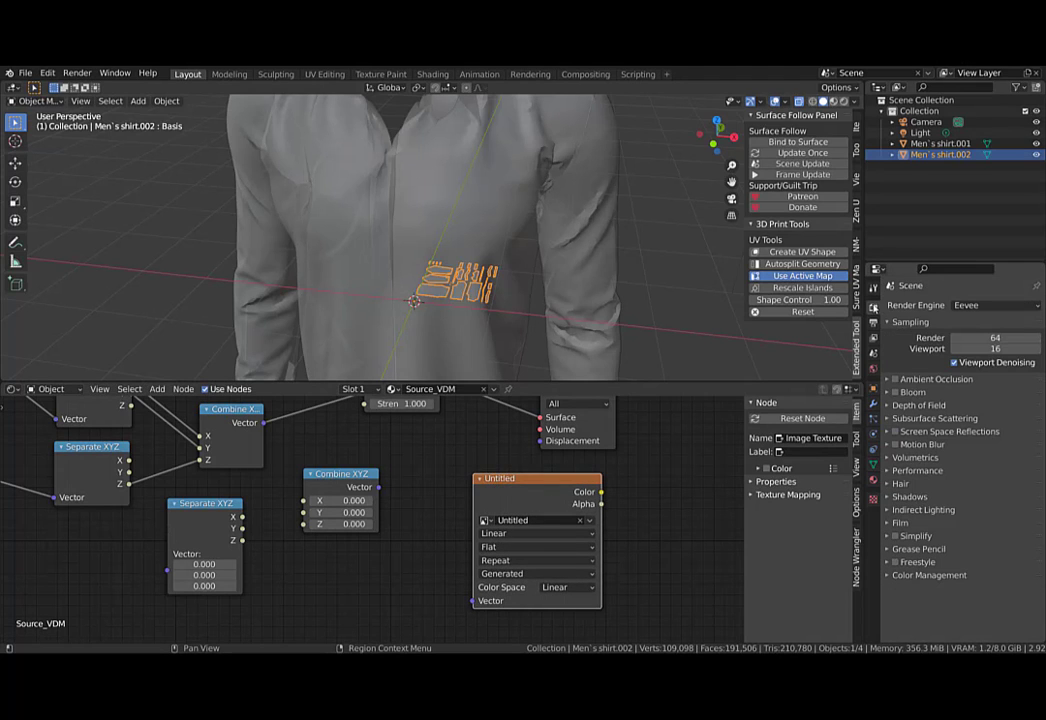
left_click(990, 305)
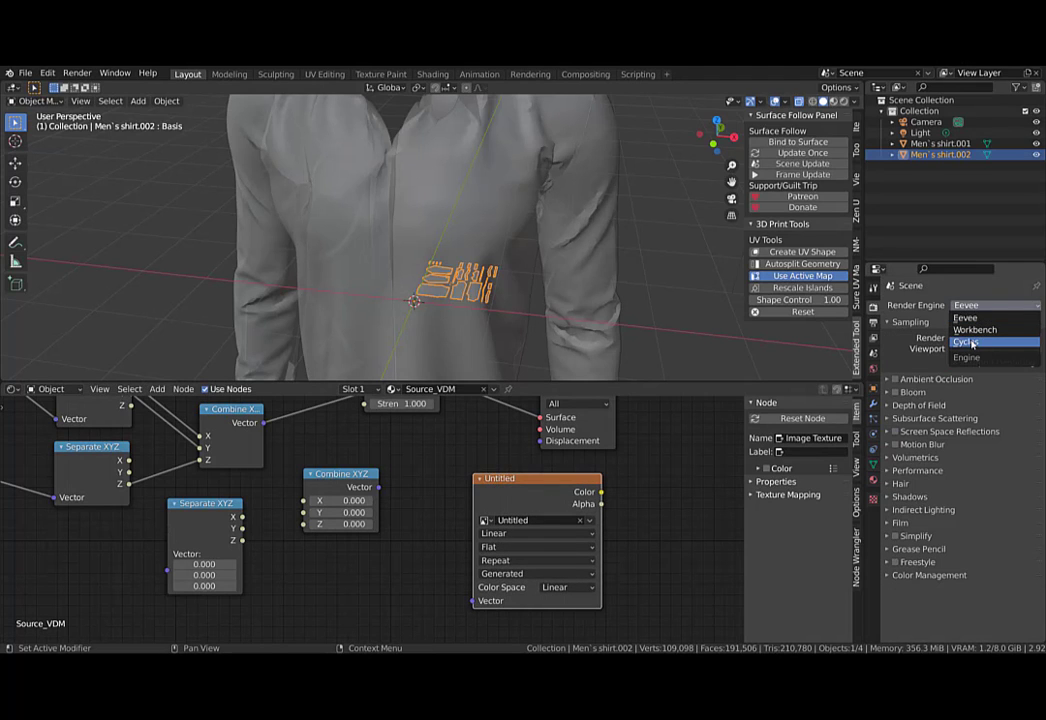
left_click(972, 343)
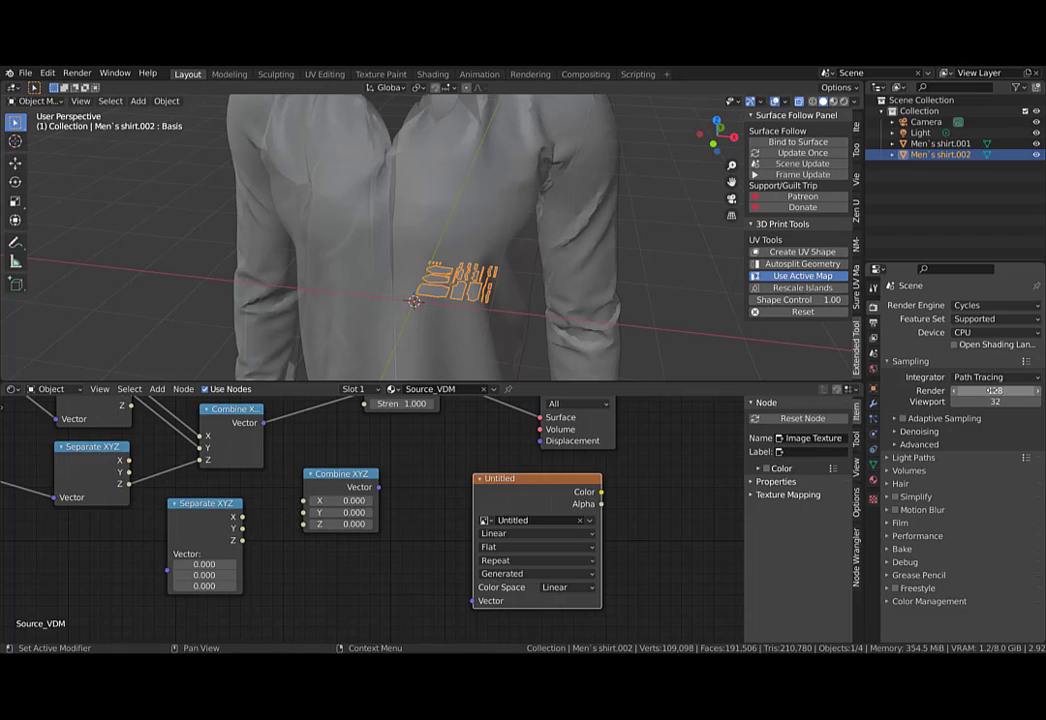
left_click(996, 391)
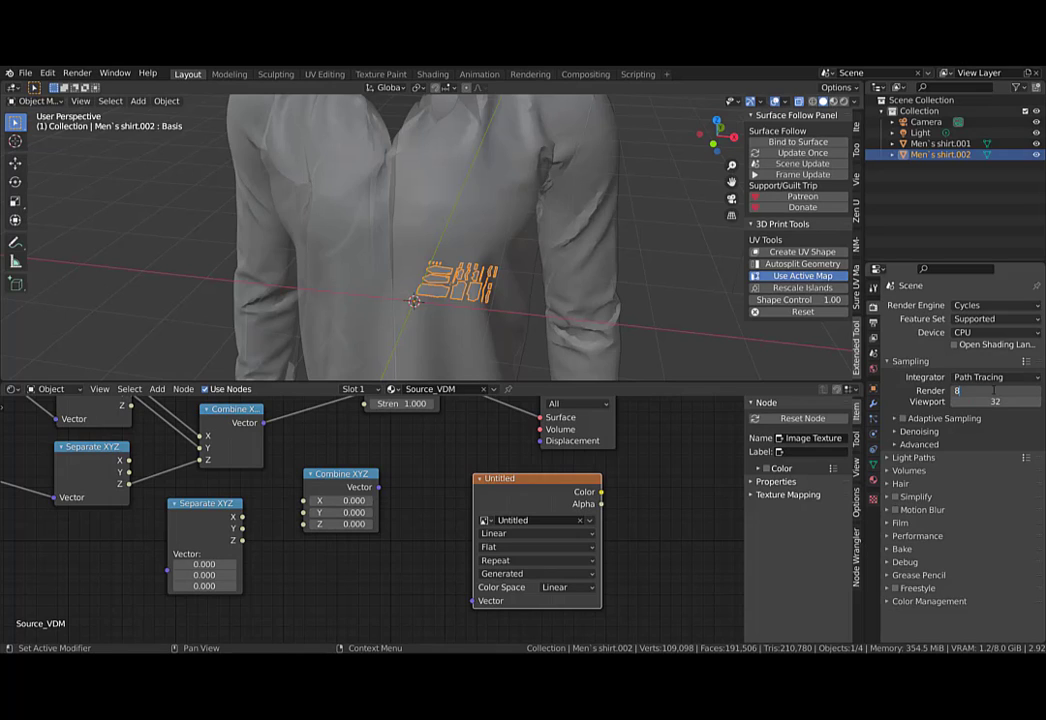
type("8")
key("Return")
Set the bake type to Emit and move the Image Texture node slightly away from the unconnected Combine XYZ node.
left_click(911, 550)
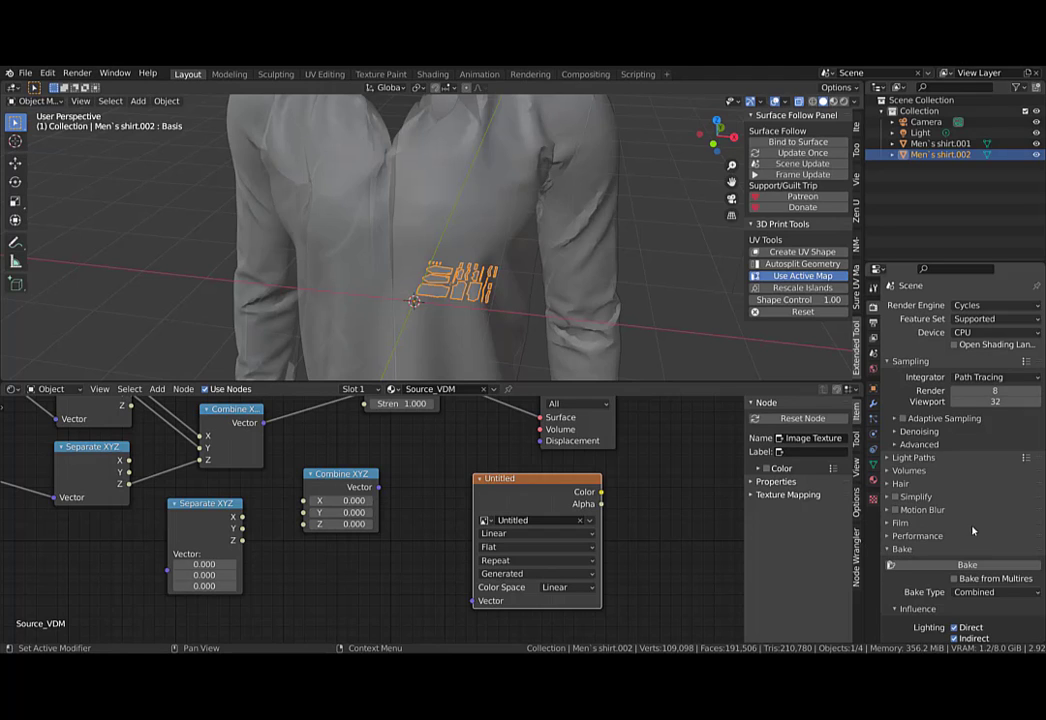
scroll(990, 520, "down", 2)
left_click(994, 505)
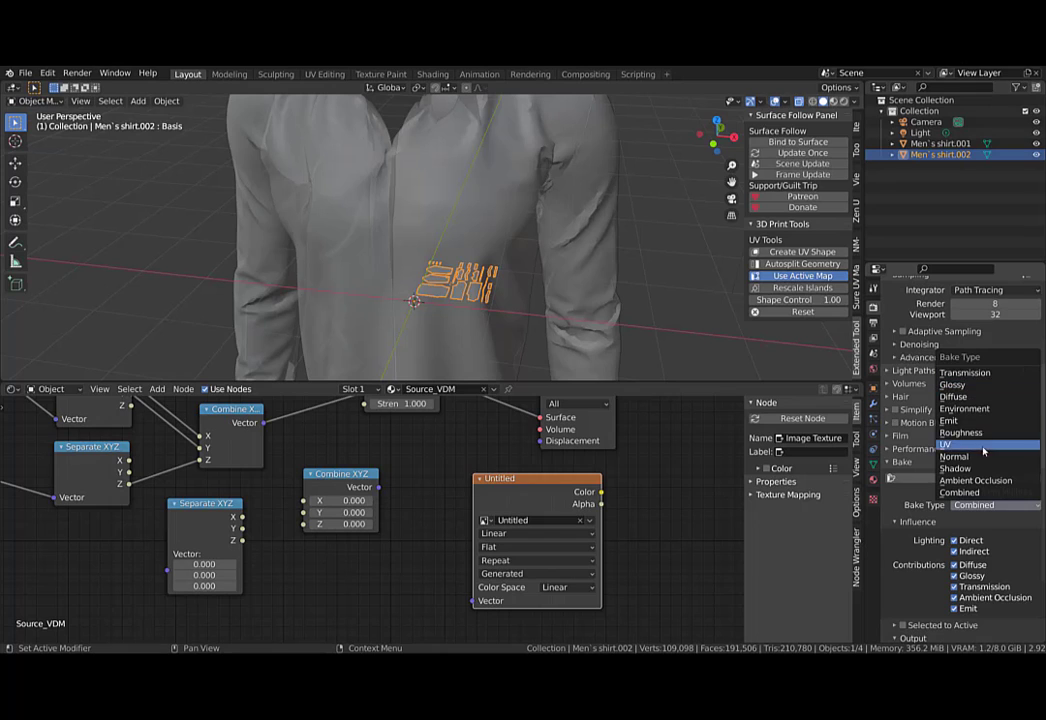
left_click(978, 424)
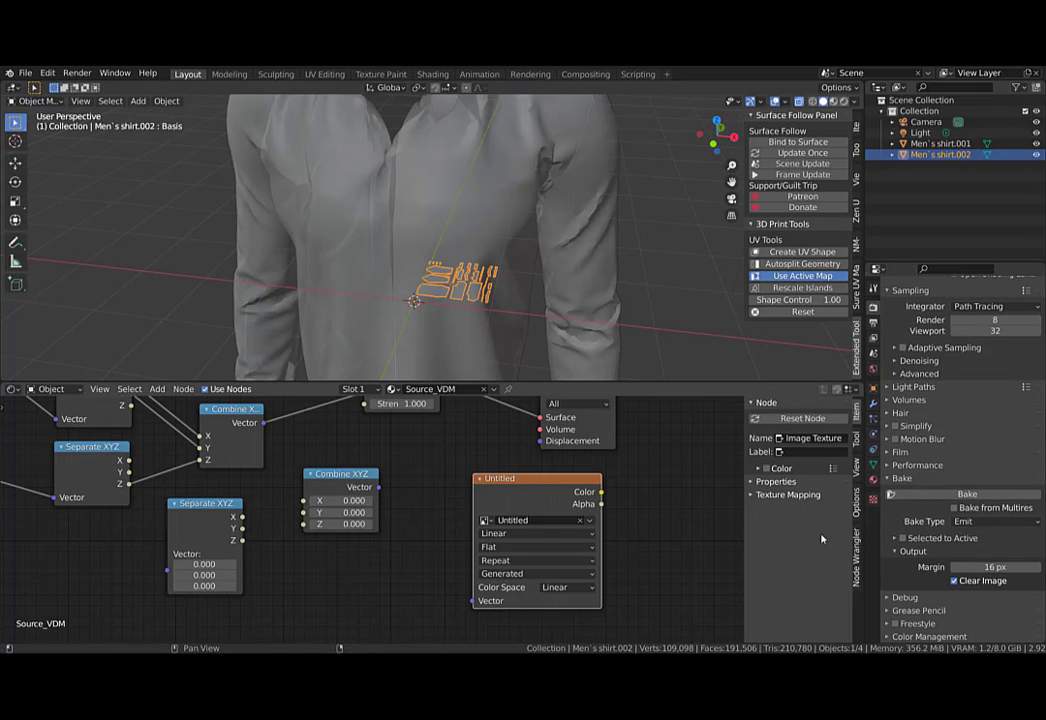
left_click_drag(543, 494, 576, 498)
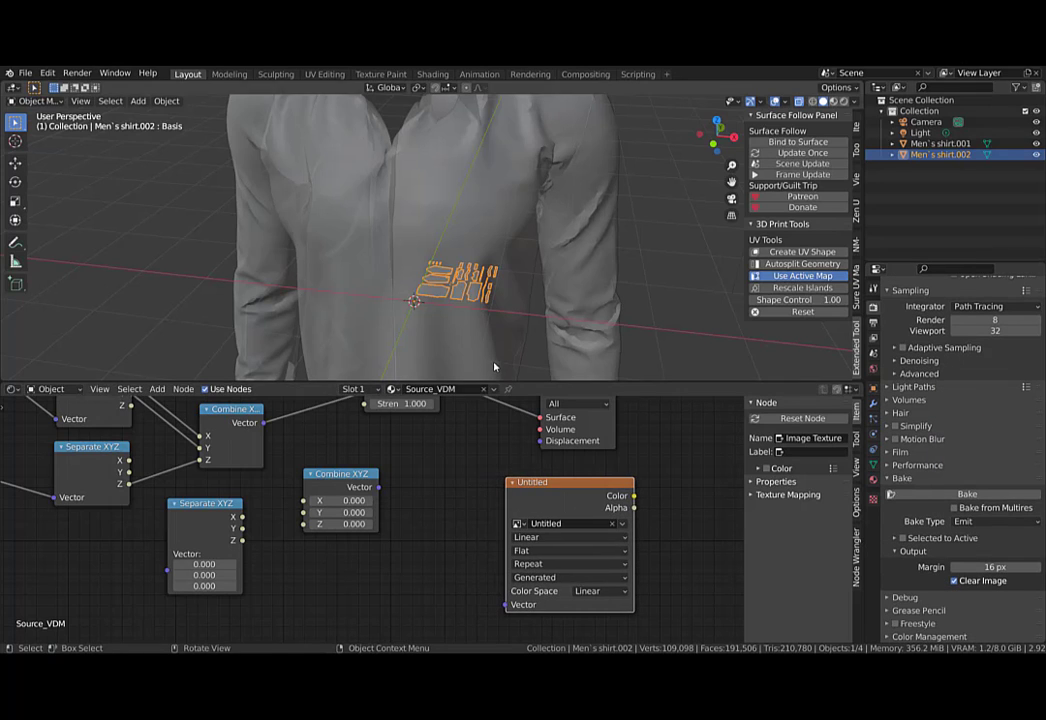
Remove the Source_VDM material slot from the UV-flattened shirt, Men`s shirt.002.
scroll(562, 261, "down", 5)
scroll(562, 261, "up", 3)
left_click(562, 261)
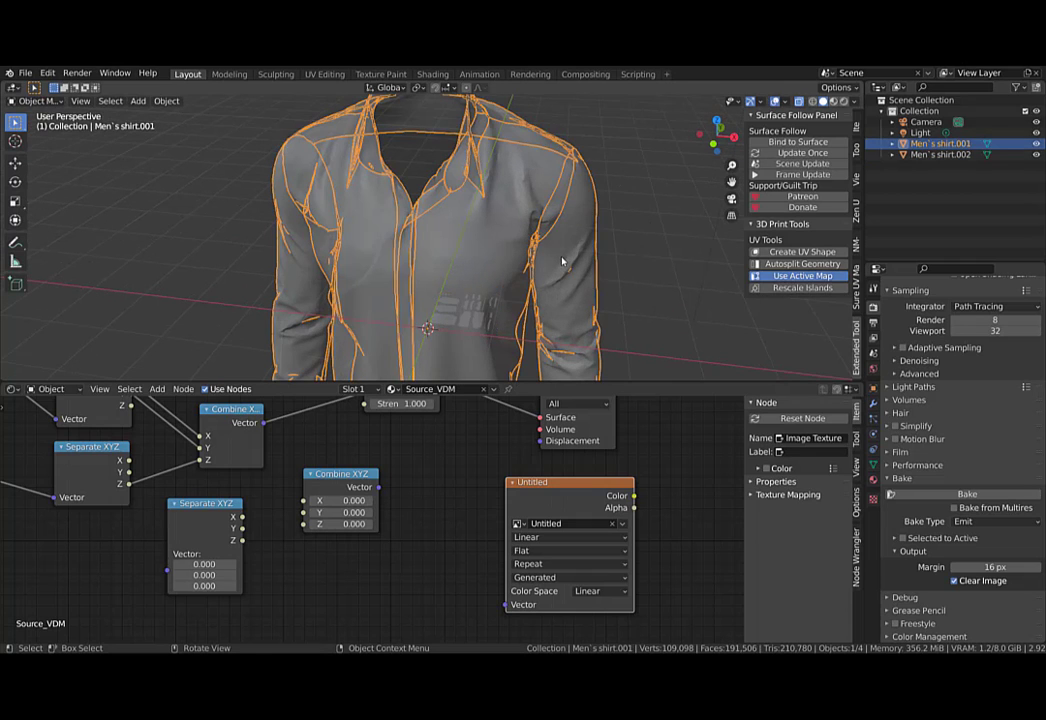
scroll(463, 313, "up", 5)
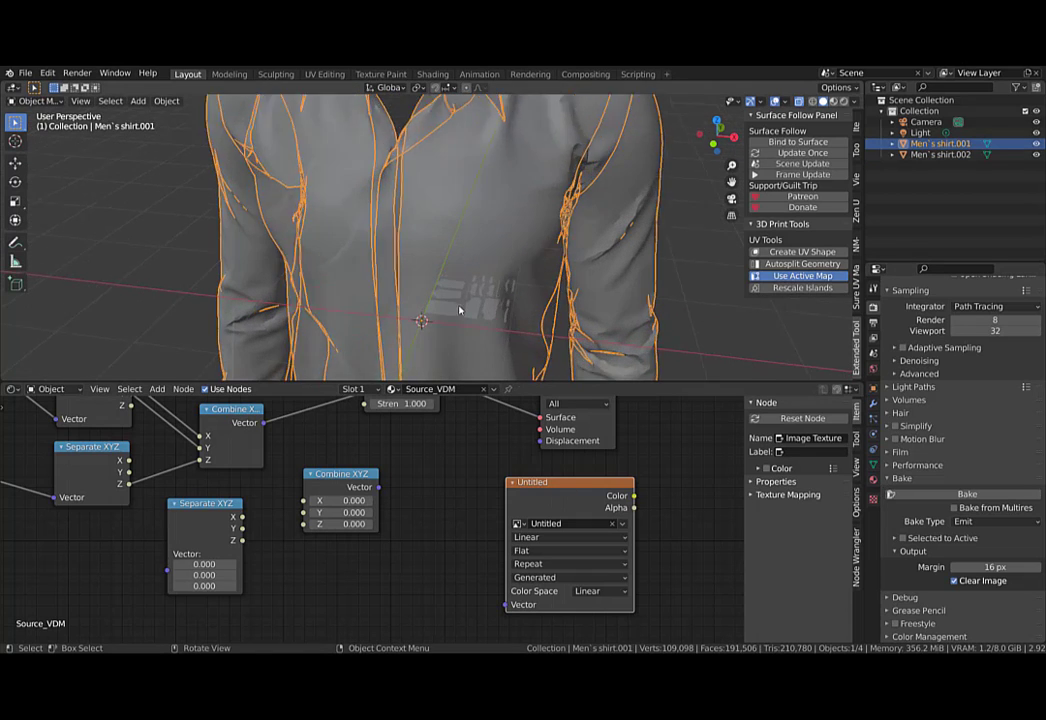
left_click(463, 313)
left_click(874, 479)
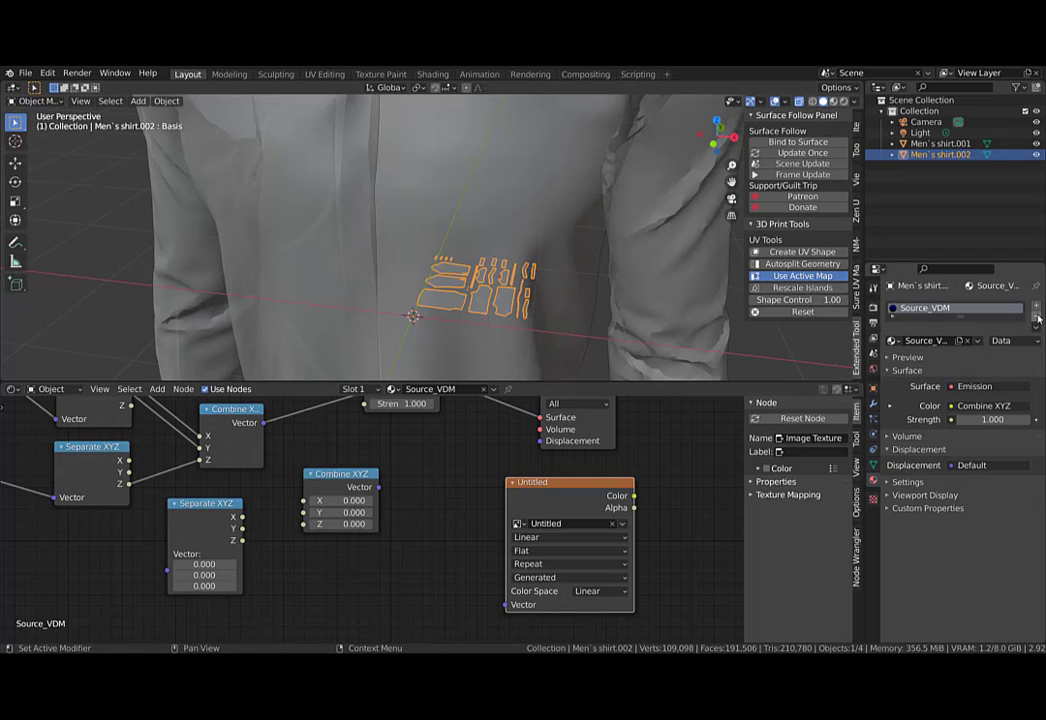
left_click(1037, 317)
Select the 3D shirt, Men`s shirt.001, and bake its emission to the Untitled image.
left_click(565, 330)
scroll(530, 508, "down", 5)
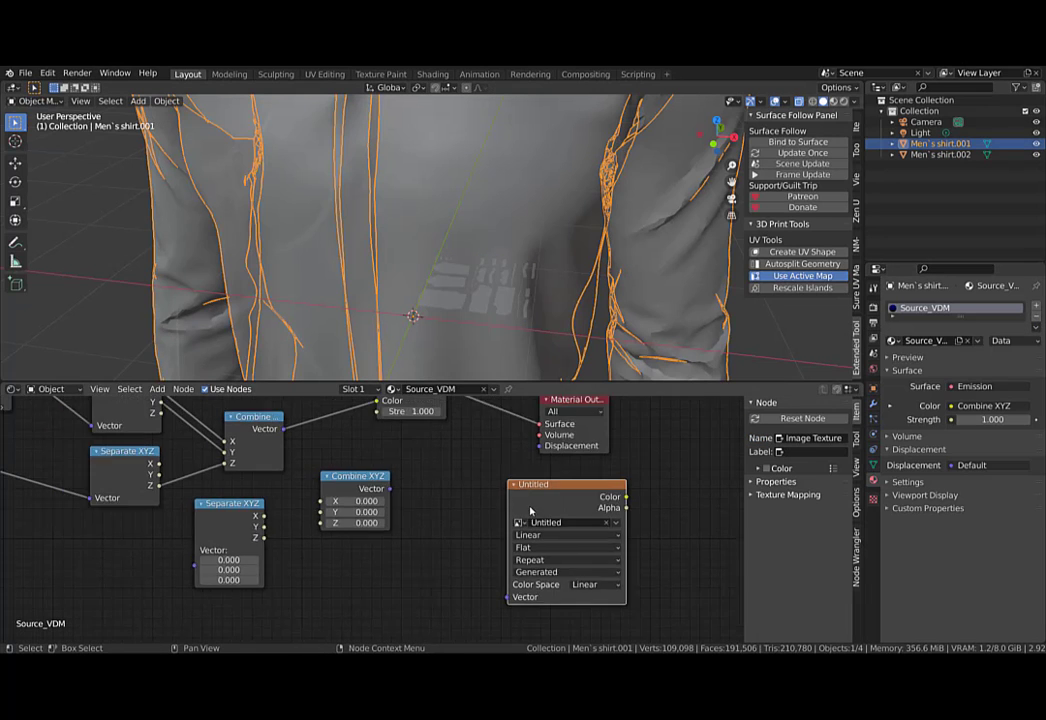
middle_click_drag(600, 460, 509, 486)
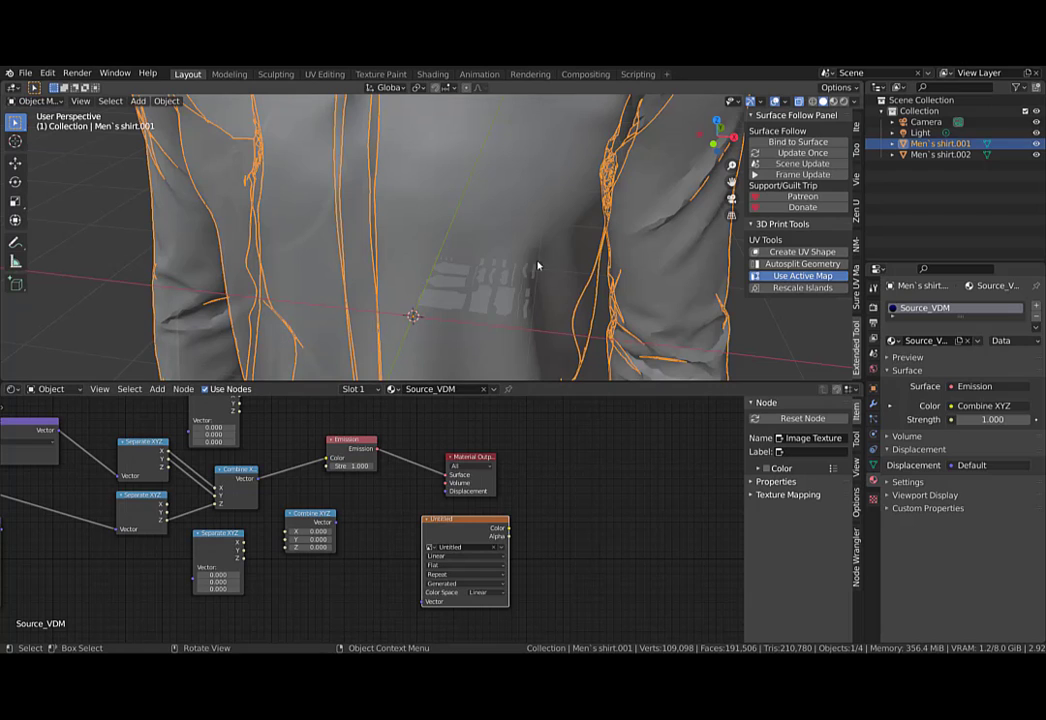
scroll(458, 528, "up", 3)
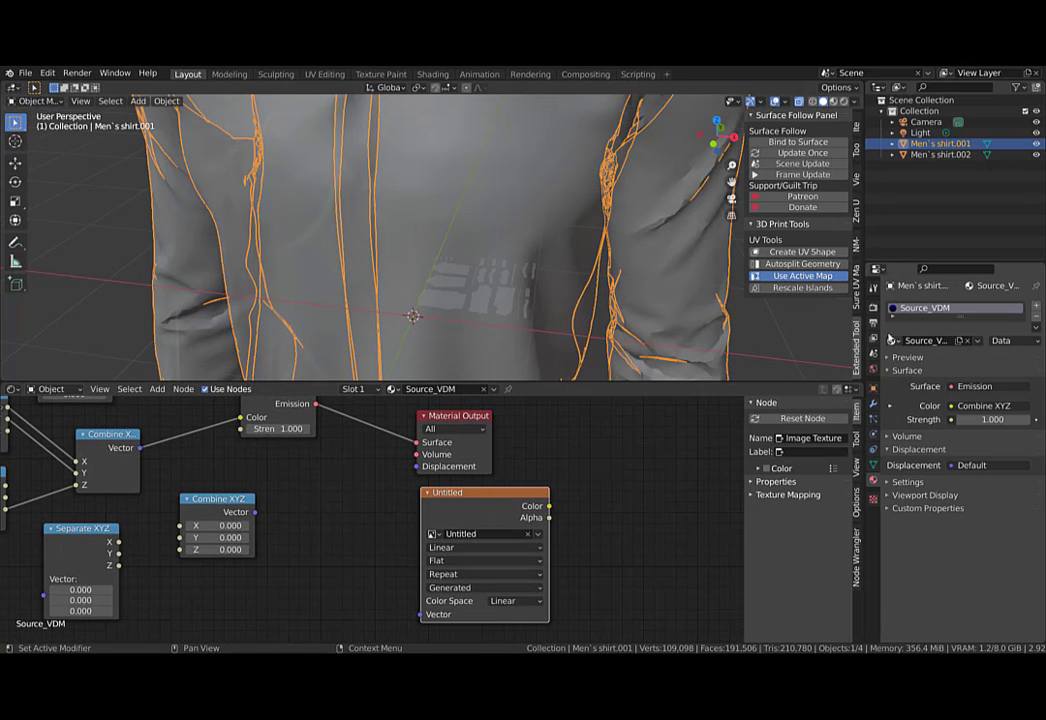
left_click(873, 305)
scroll(978, 554, "down", 1)
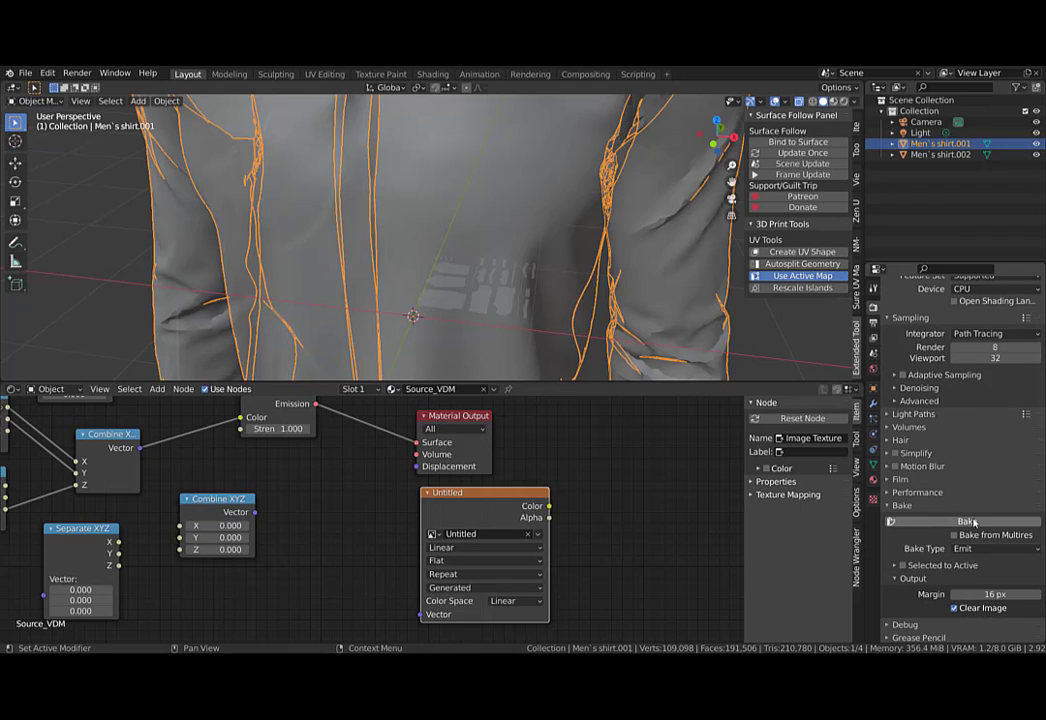
left_click(968, 522)
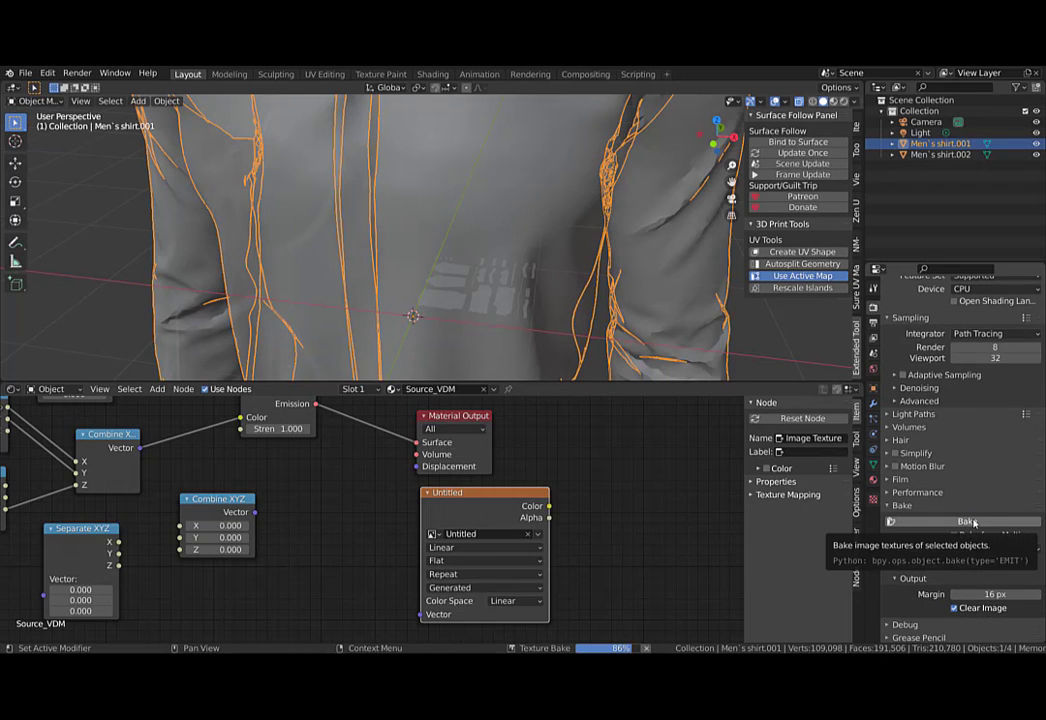
Replace the Shader Editor with an Image Editor and display the whole baked Untitled image.
left_click(14, 390)
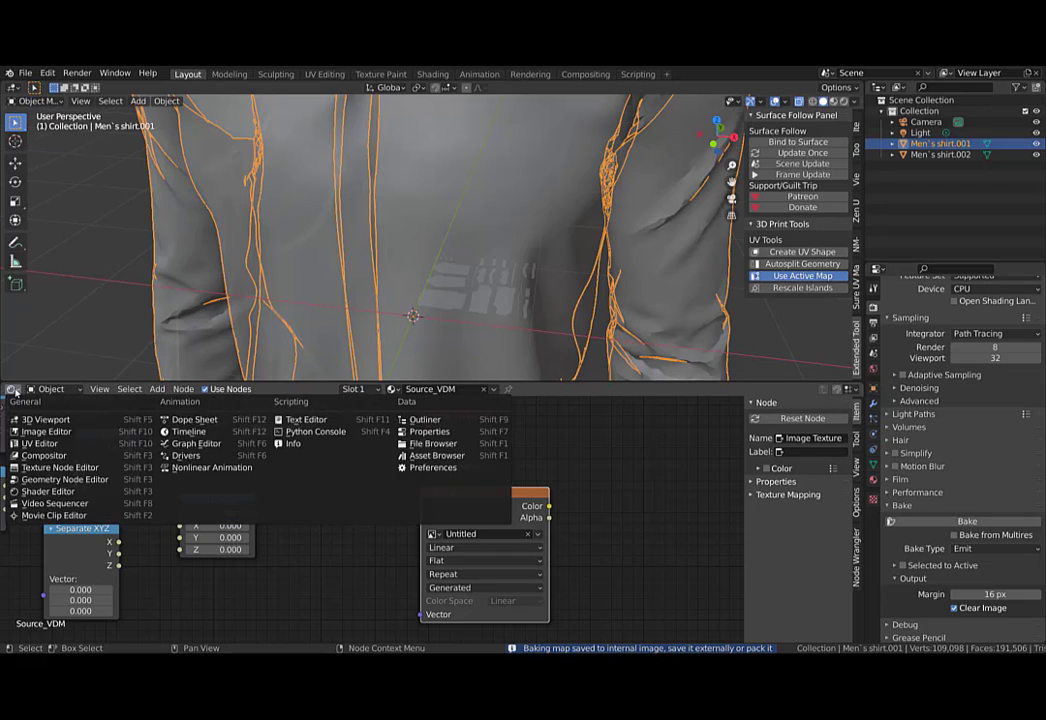
left_click(50, 431)
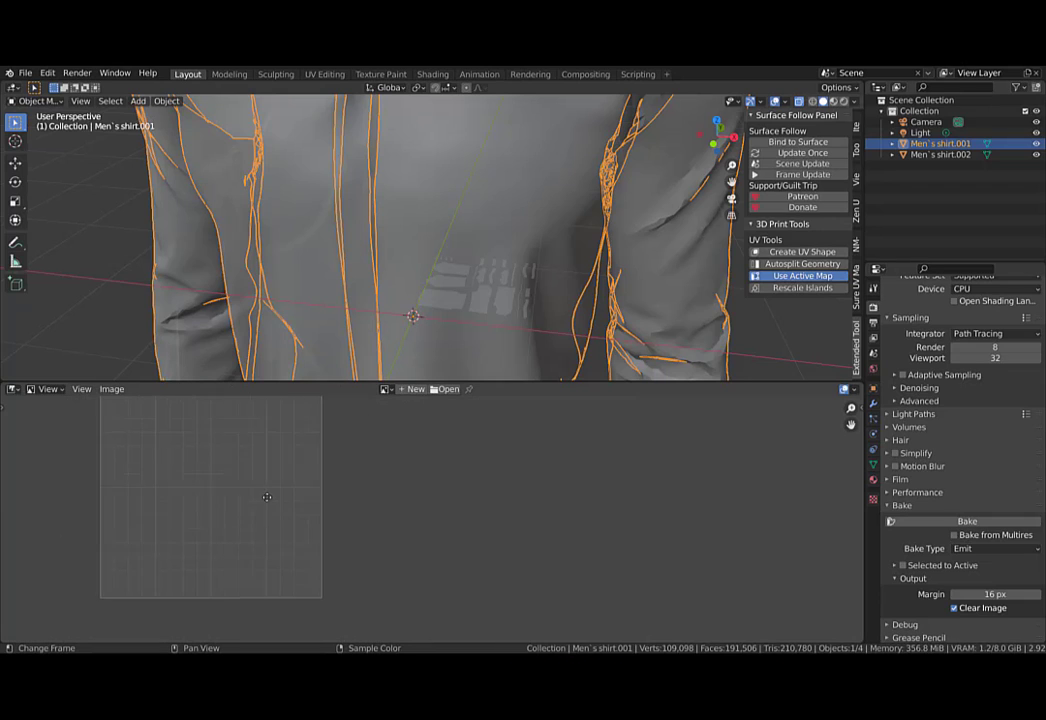
left_click(386, 389)
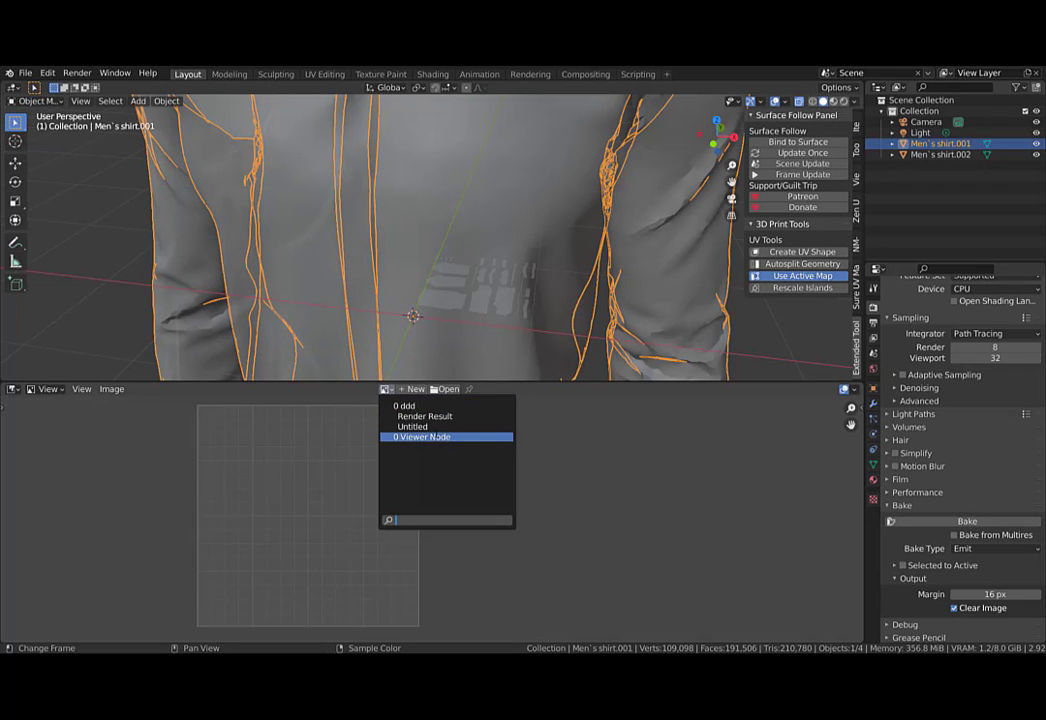
left_click(432, 427)
scroll(385, 476, "down", 6)
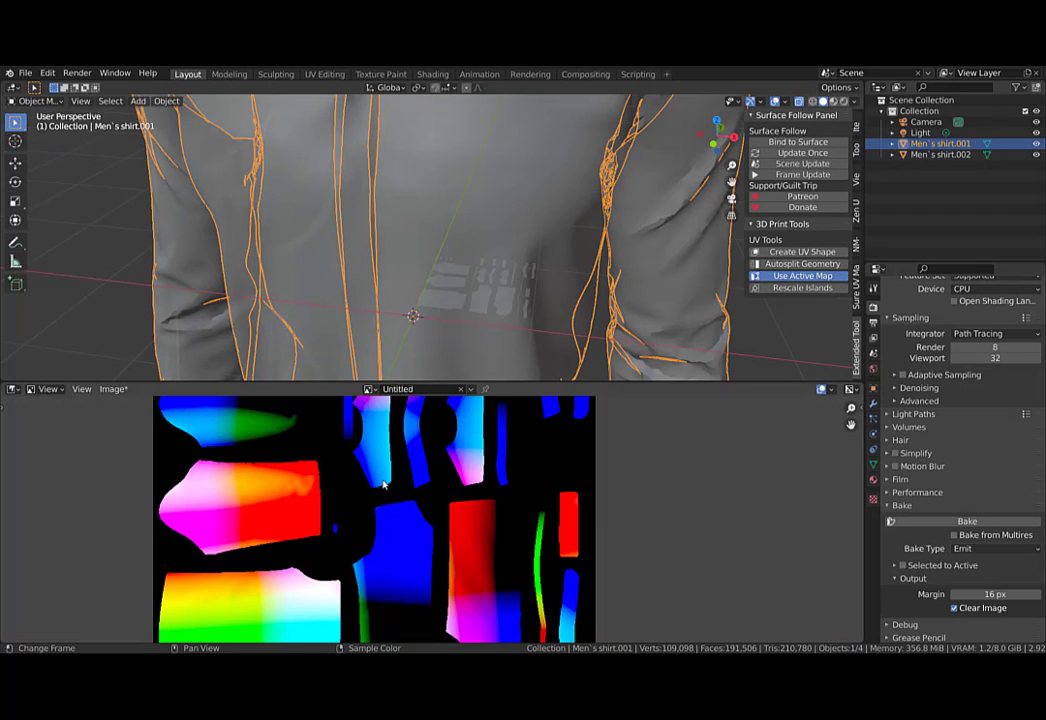
scroll(405, 310, "down", 4)
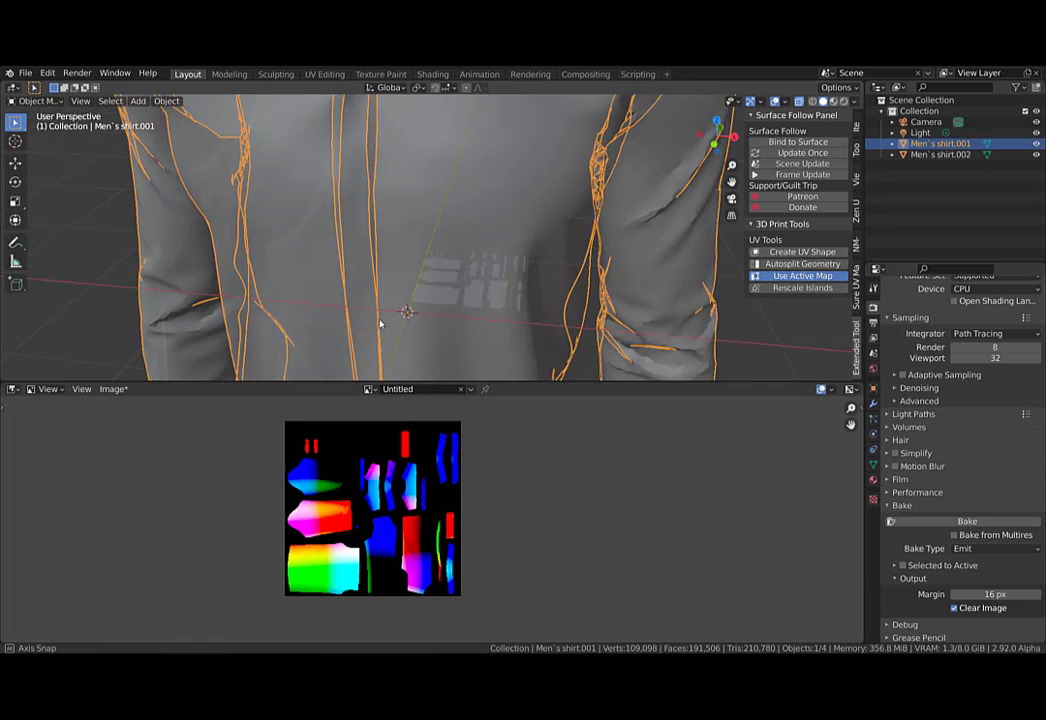
Enlarge the 3D viewport and duplicate the UV-flattened shirt in place.
scroll(486, 283, "up", 7)
scroll(375, 292, "up", 6)
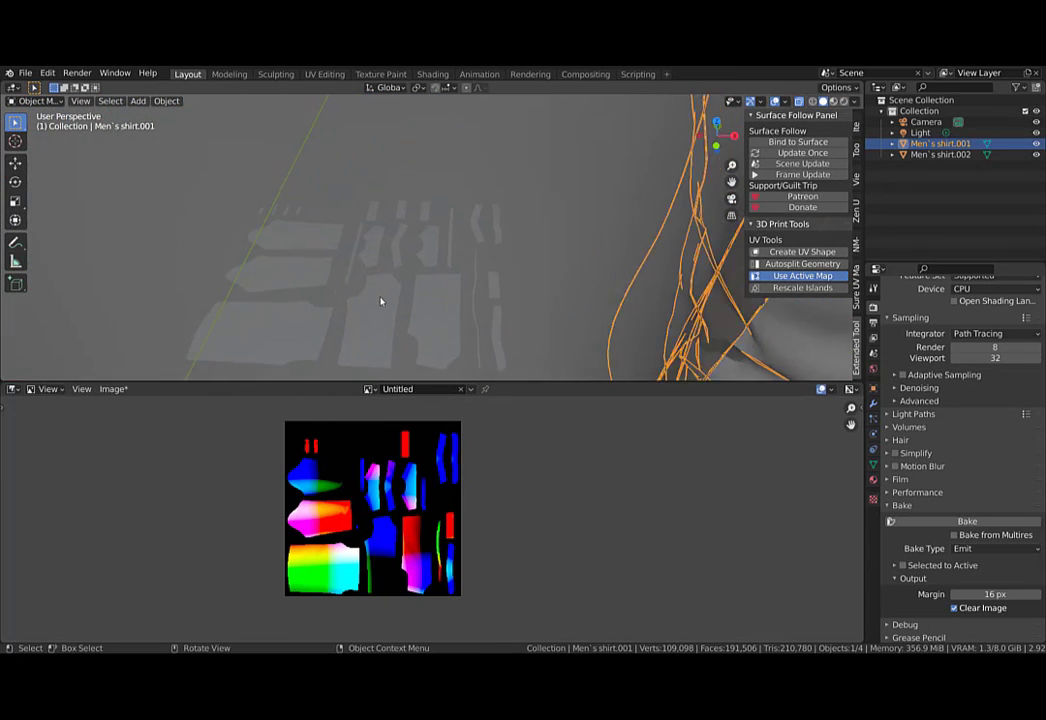
left_click(438, 296)
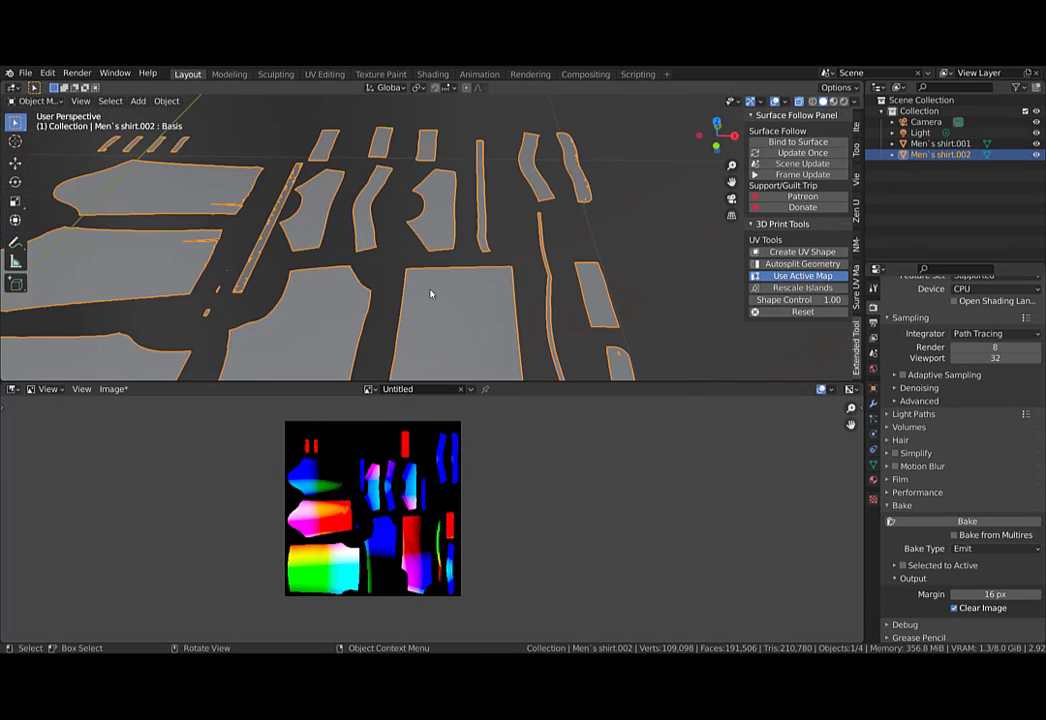
left_click_drag(478, 385, 478, 553)
scroll(478, 457, "down", 4)
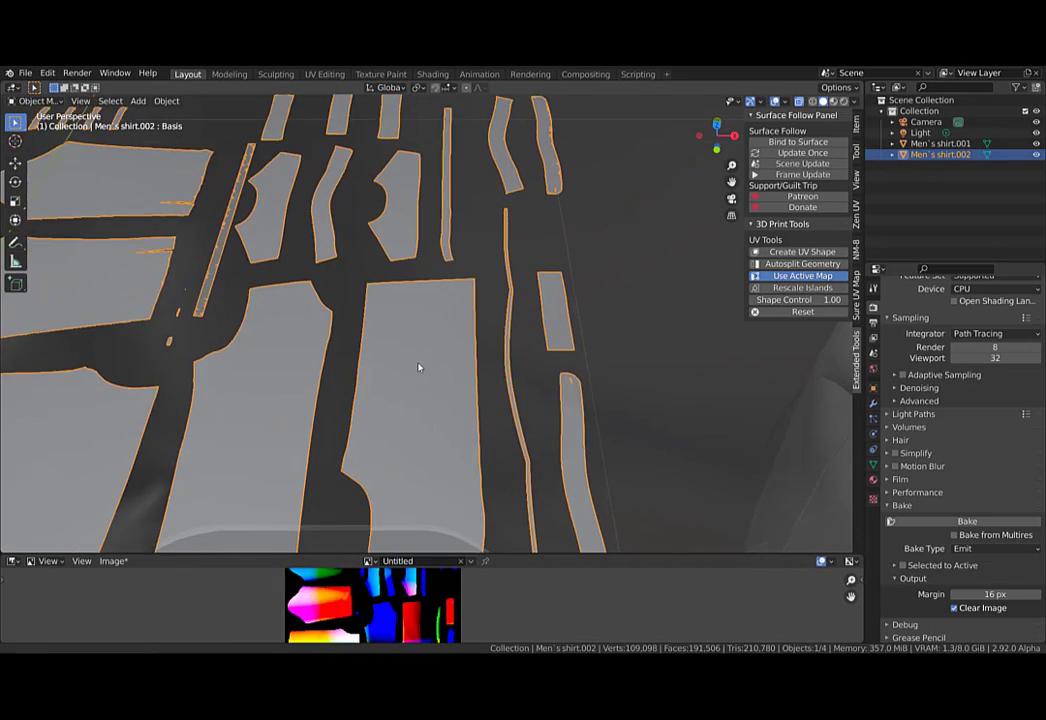
key("shift+d")
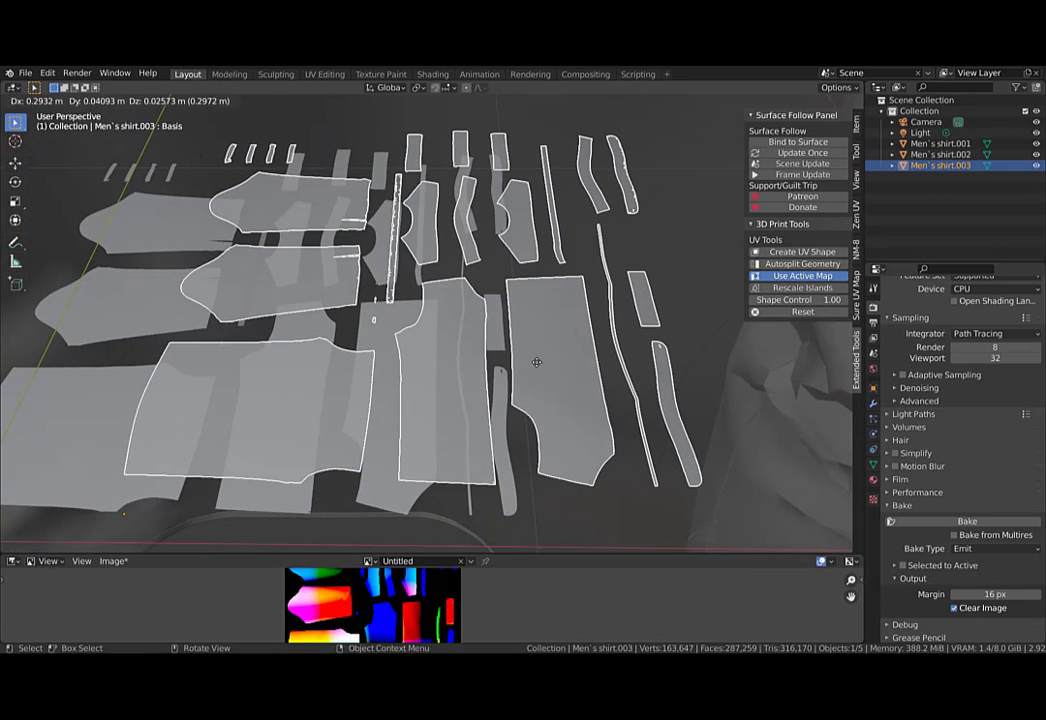
right_click(549, 372)
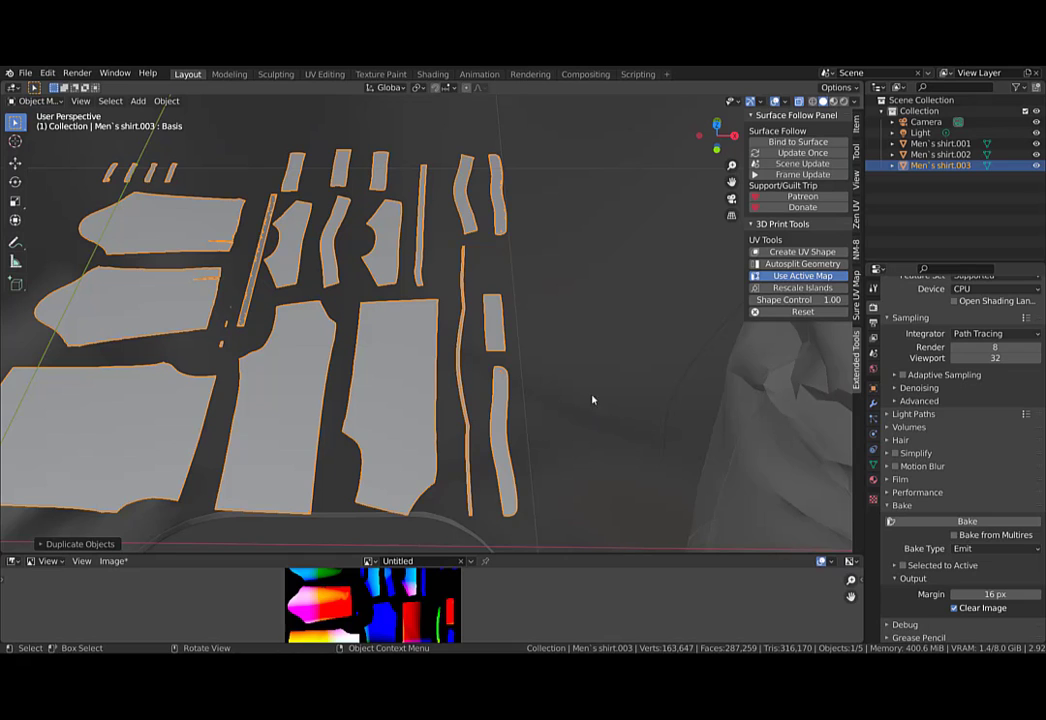
Add a Displace modifier to the duplicated flattened shirt, Men`s shirt.003.
left_click(873, 402)
left_click(912, 306)
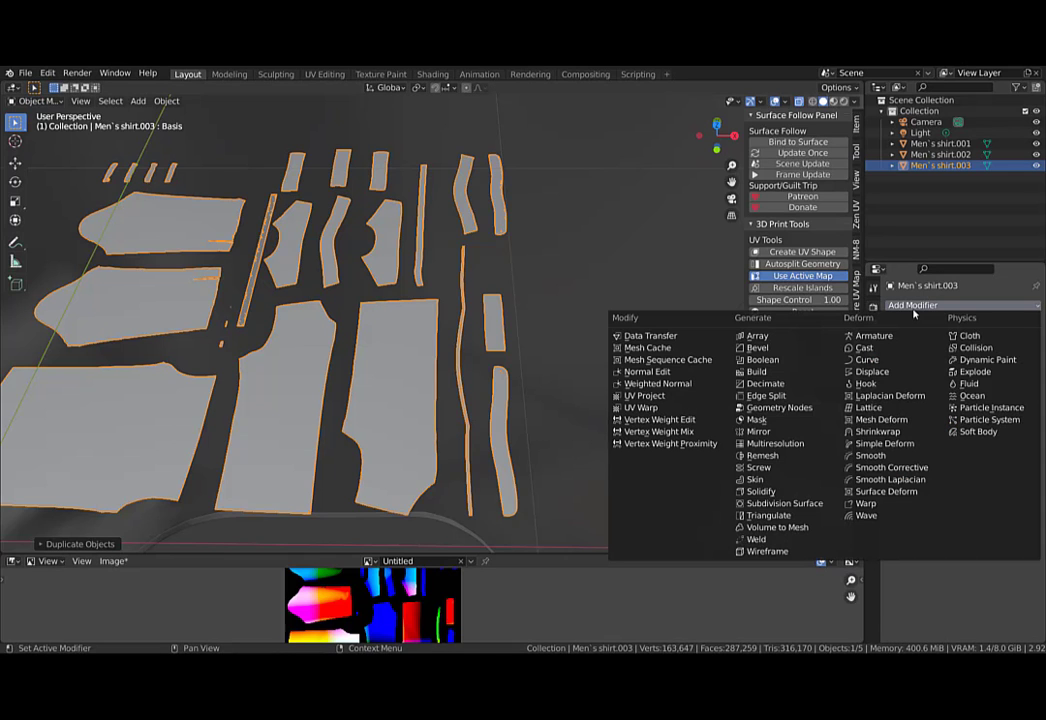
left_click(870, 371)
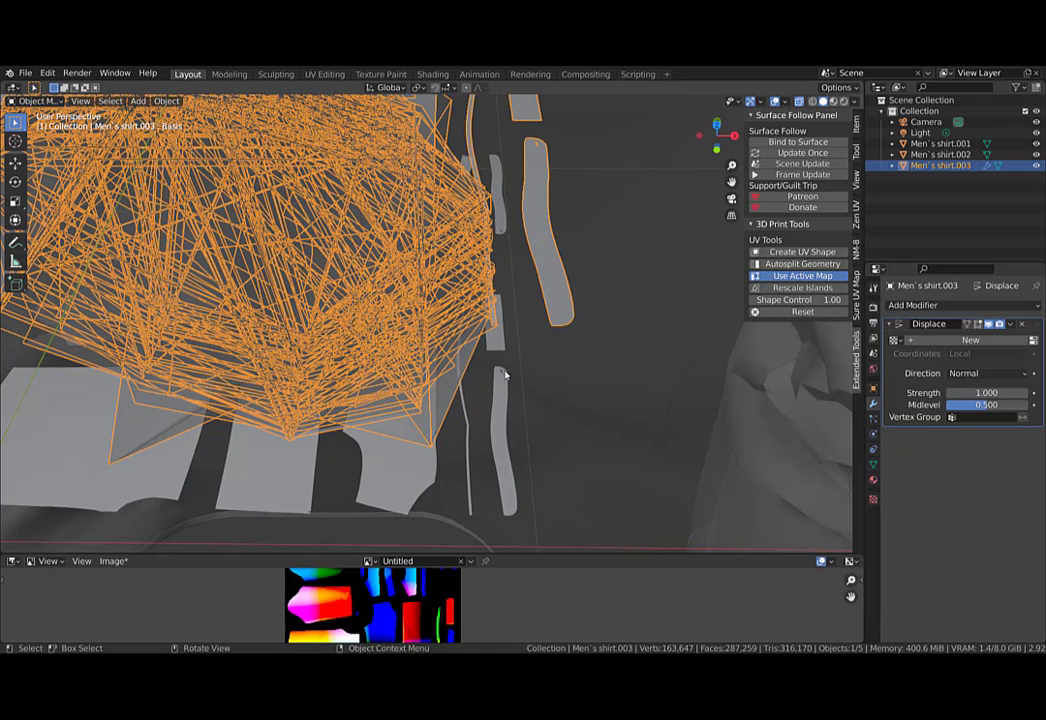
Set the Displace modifier's Direction to RGB to XYZ and keep its Space on Local.
middle_click_drag(497, 369, 515, 371)
left_click(962, 373)
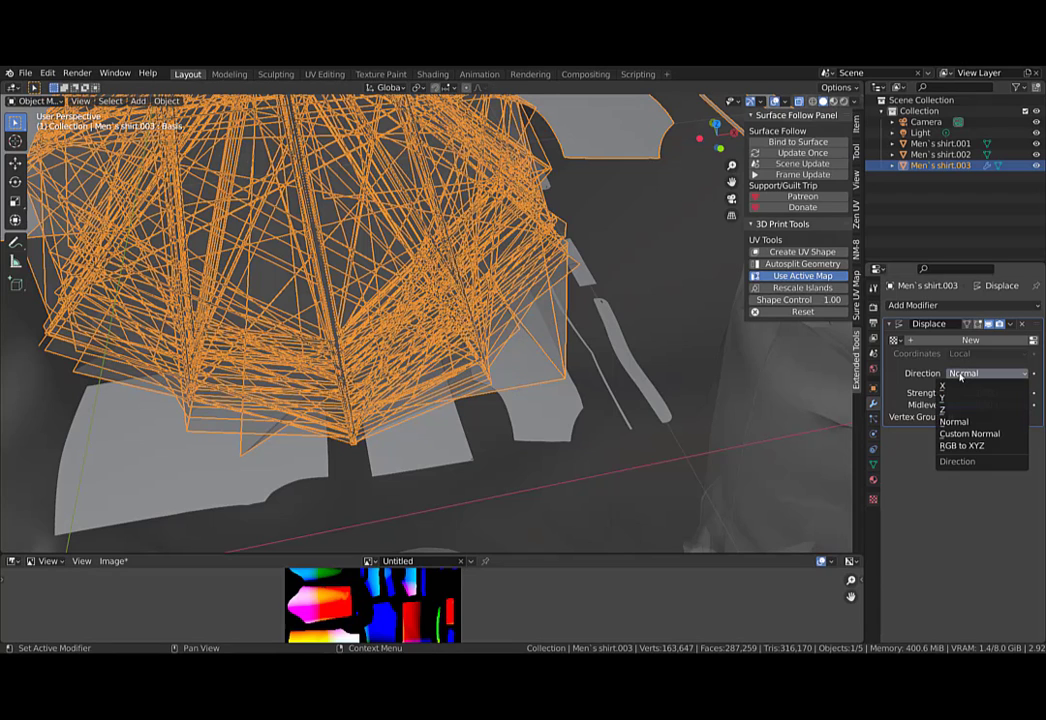
left_click(962, 446)
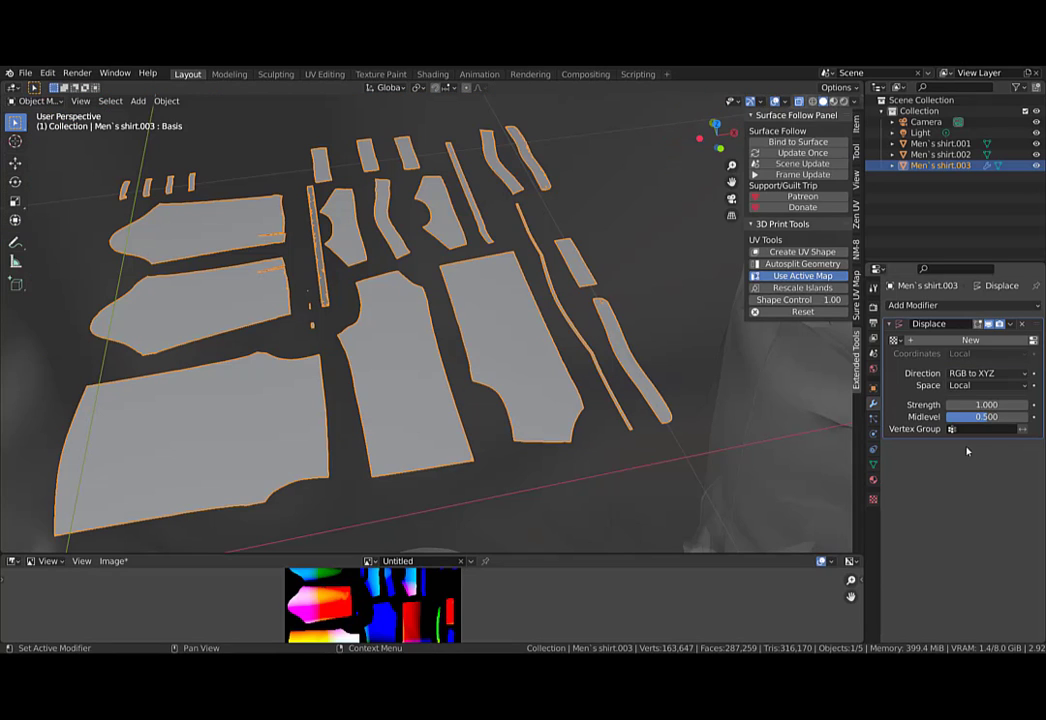
left_click(960, 385)
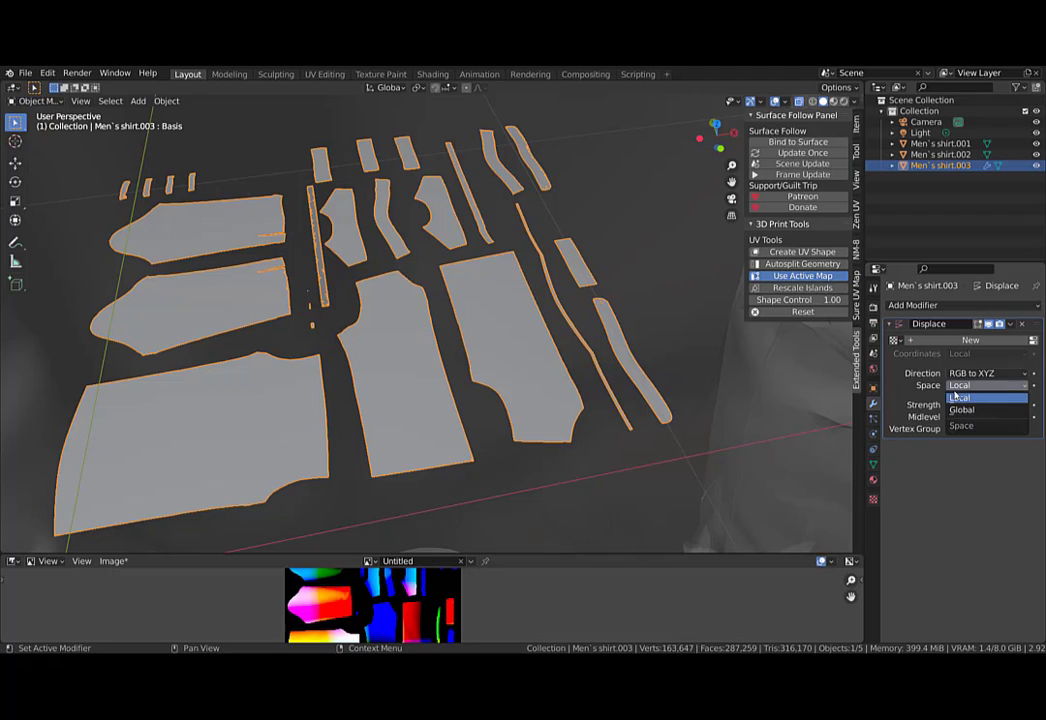
left_click(958, 396)
Create a new texture for the Displace modifier and assign the baked Untitled image to it.
left_click(1033, 340)
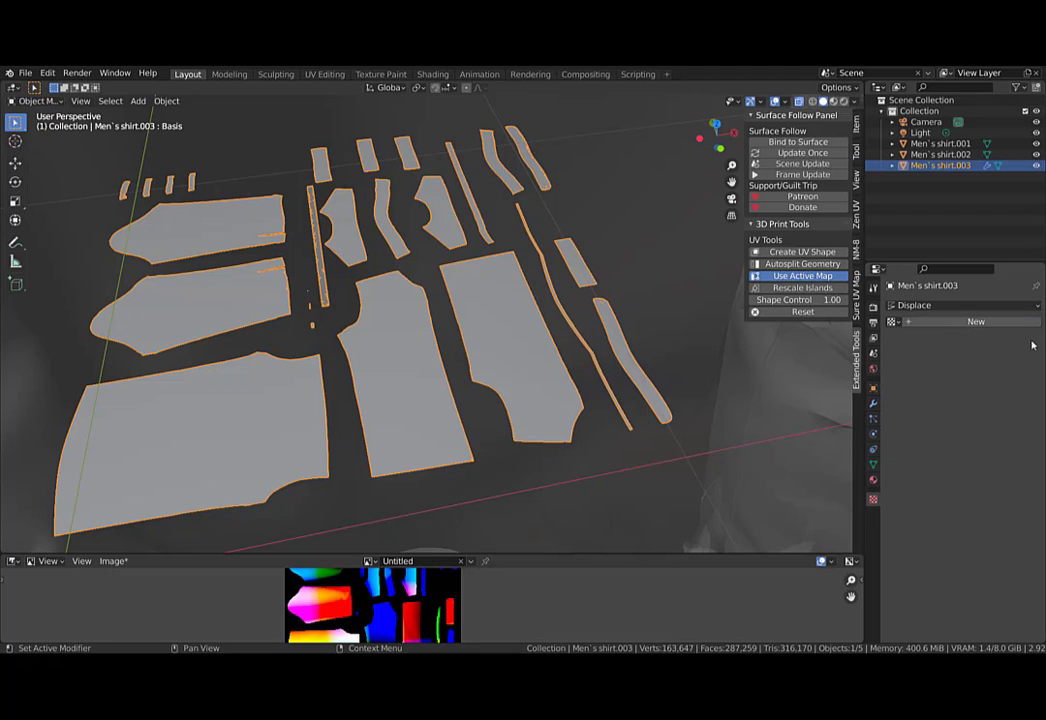
left_click(975, 321)
left_click(893, 493)
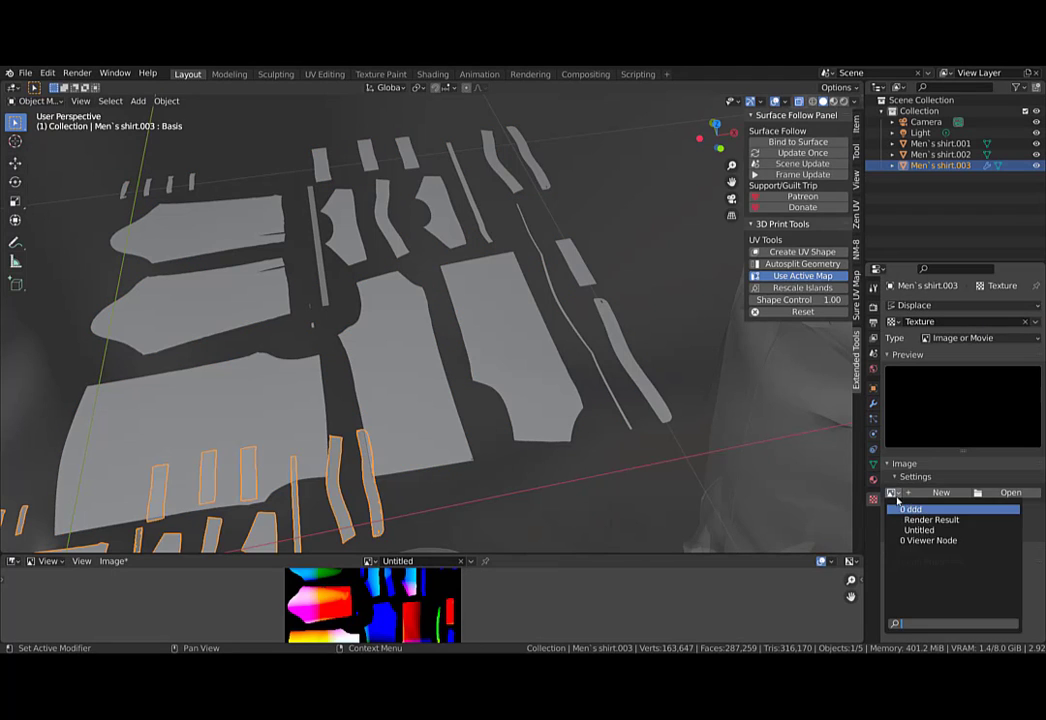
left_click(950, 529)
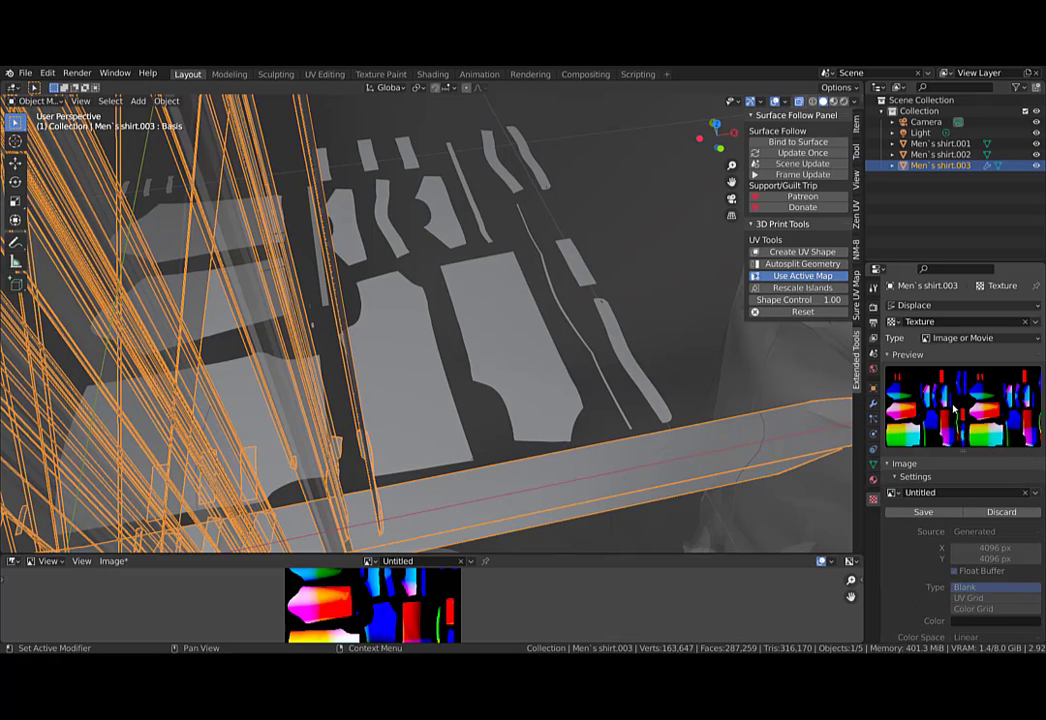
Set the Displace modifier's texture coordinates to UV and reopen the texture's settings.
left_click(873, 403)
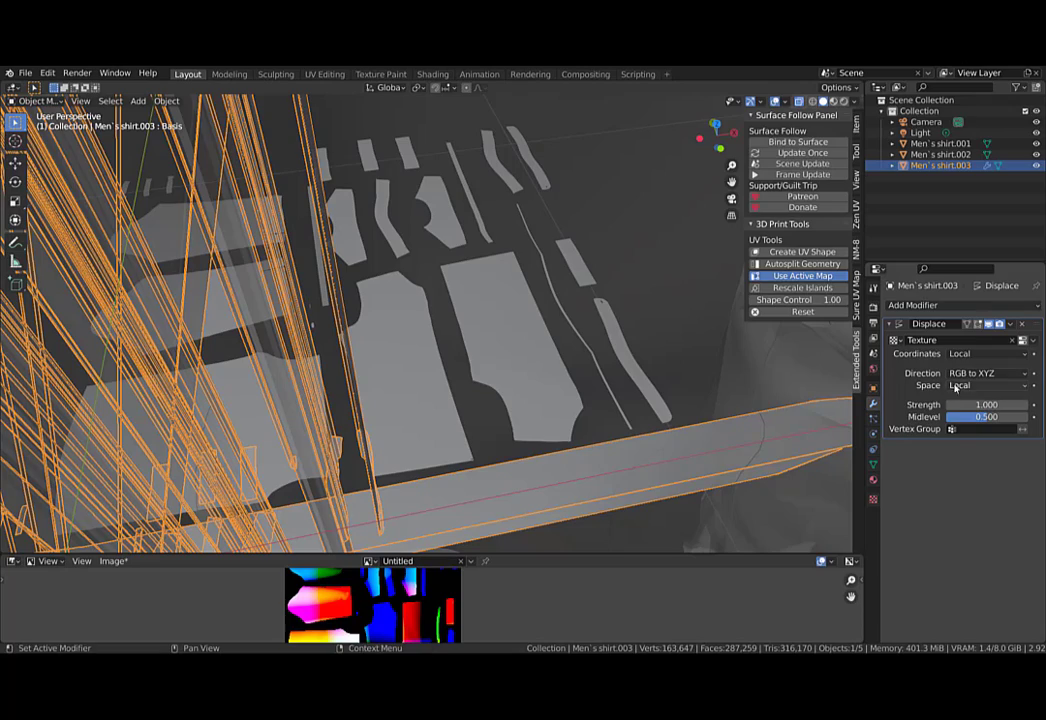
left_click(960, 354)
left_click(932, 402)
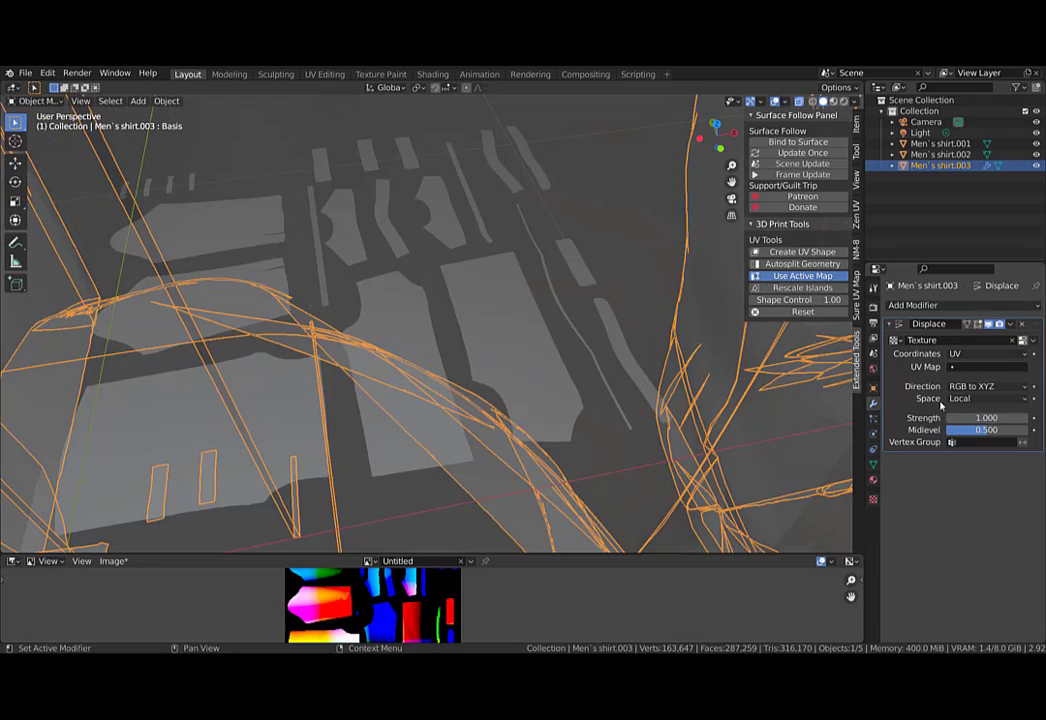
scroll(522, 434, "down", 10)
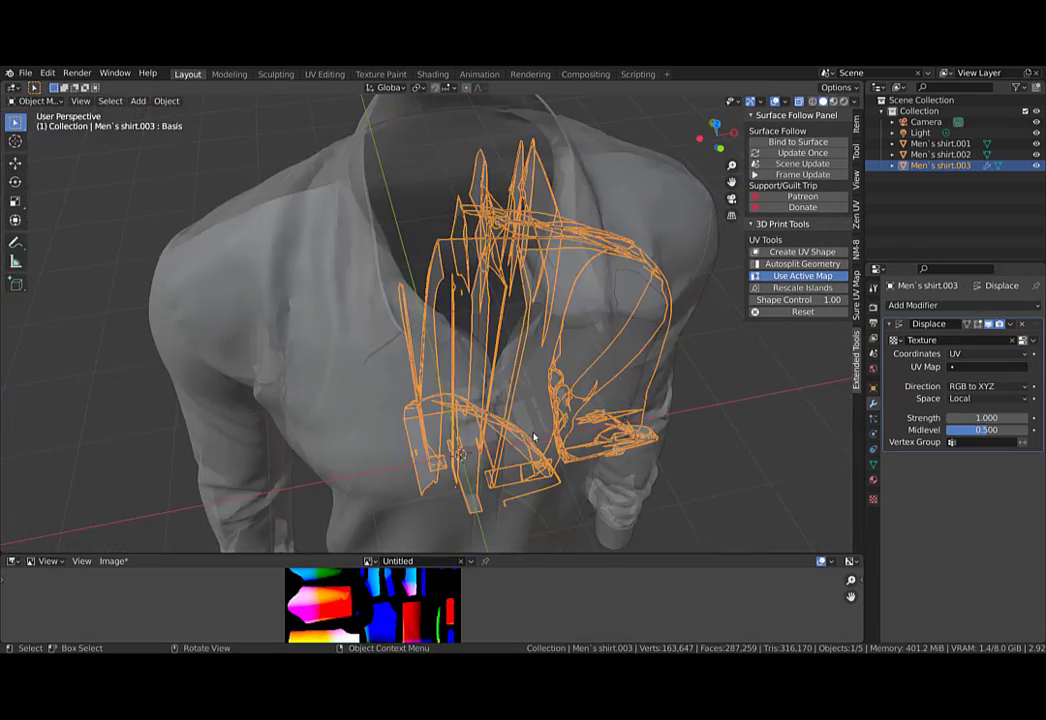
left_click(1022, 341)
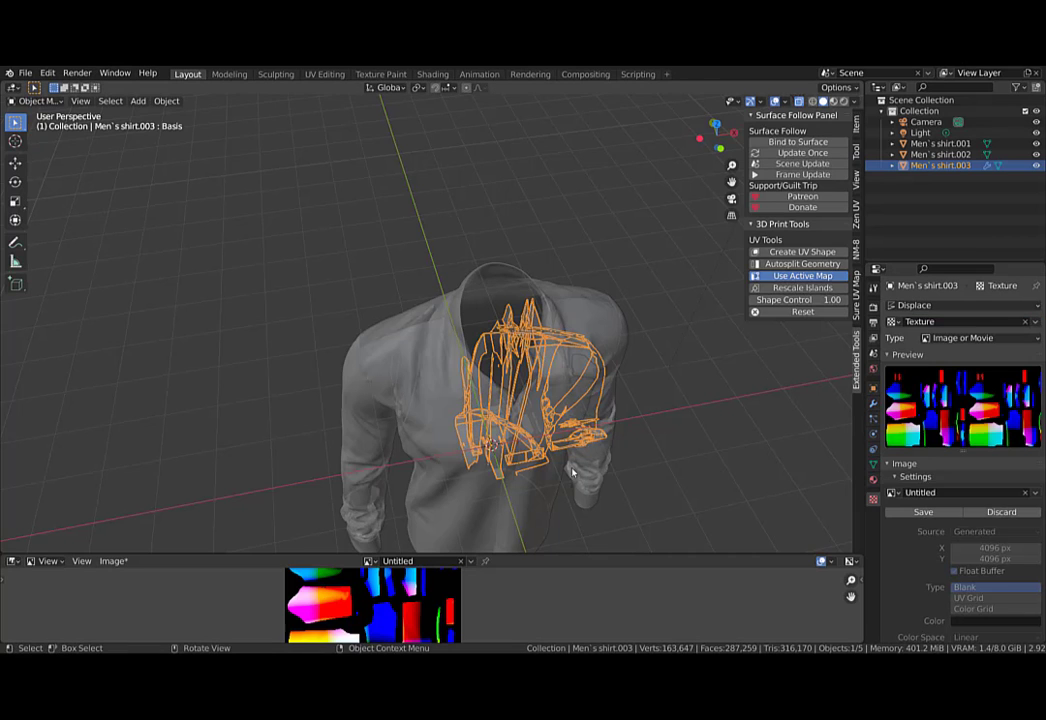
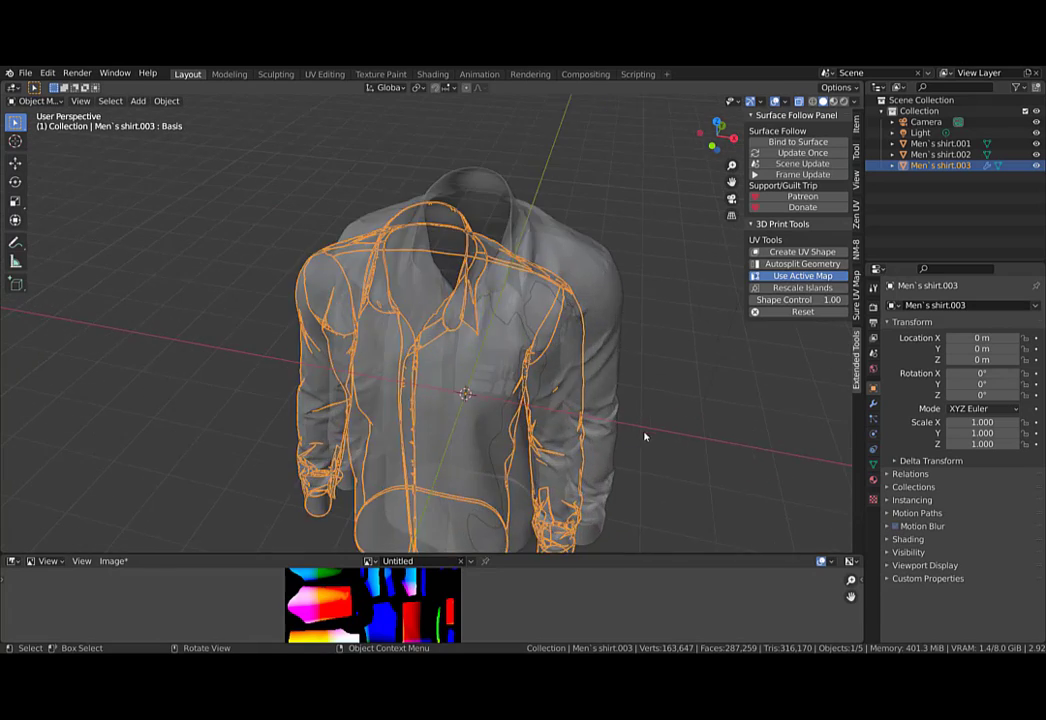
Compare the displaced shirt's placement with the original shirt from the side and in perspective.
middle_click_drag(644, 435, 498, 394)
left_click(717, 390)
middle_click_drag(830, 400, 422, 336)
left_click(437, 392)
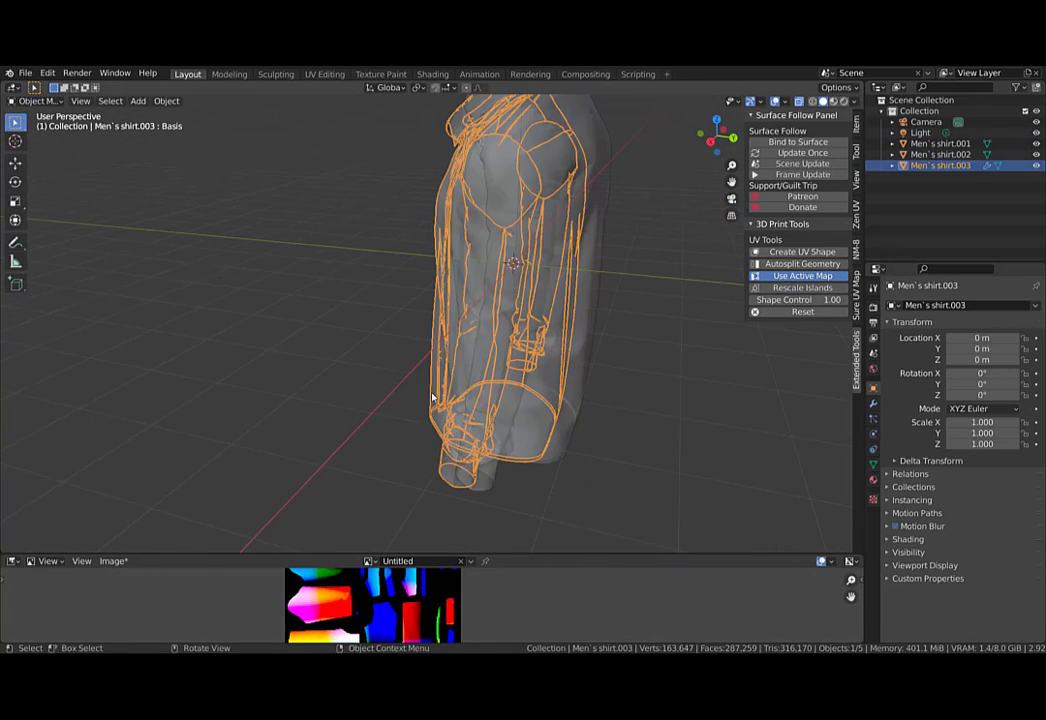
key("KP_1")
key("KP_3")
scroll(492, 398, "up", 2)
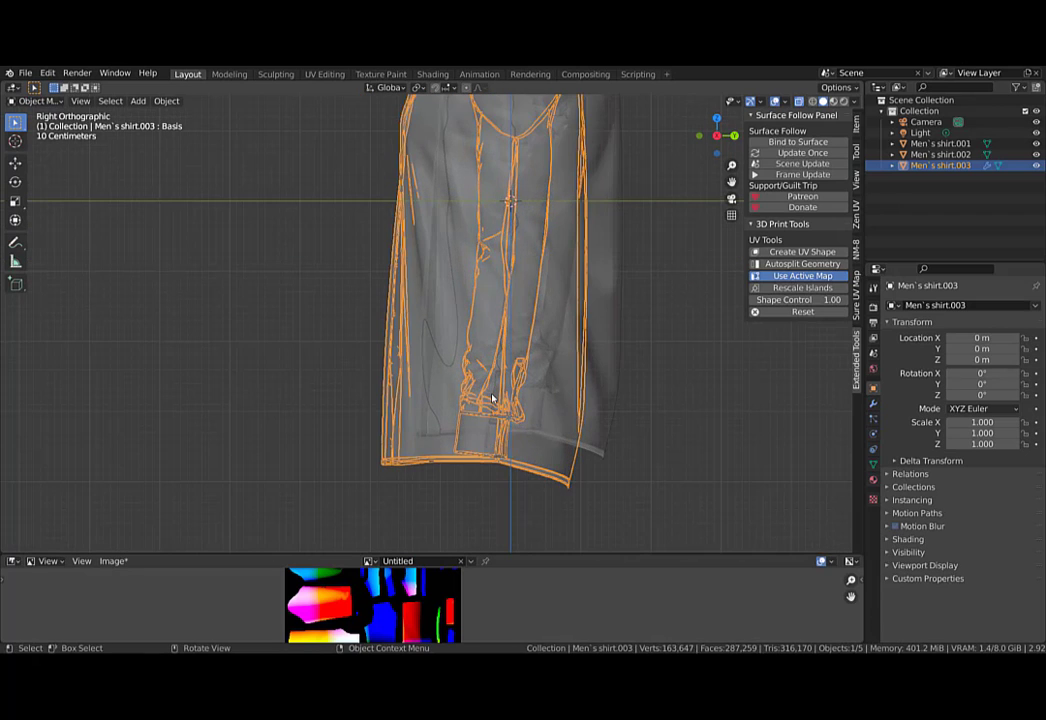
key("g")
key("Escape")
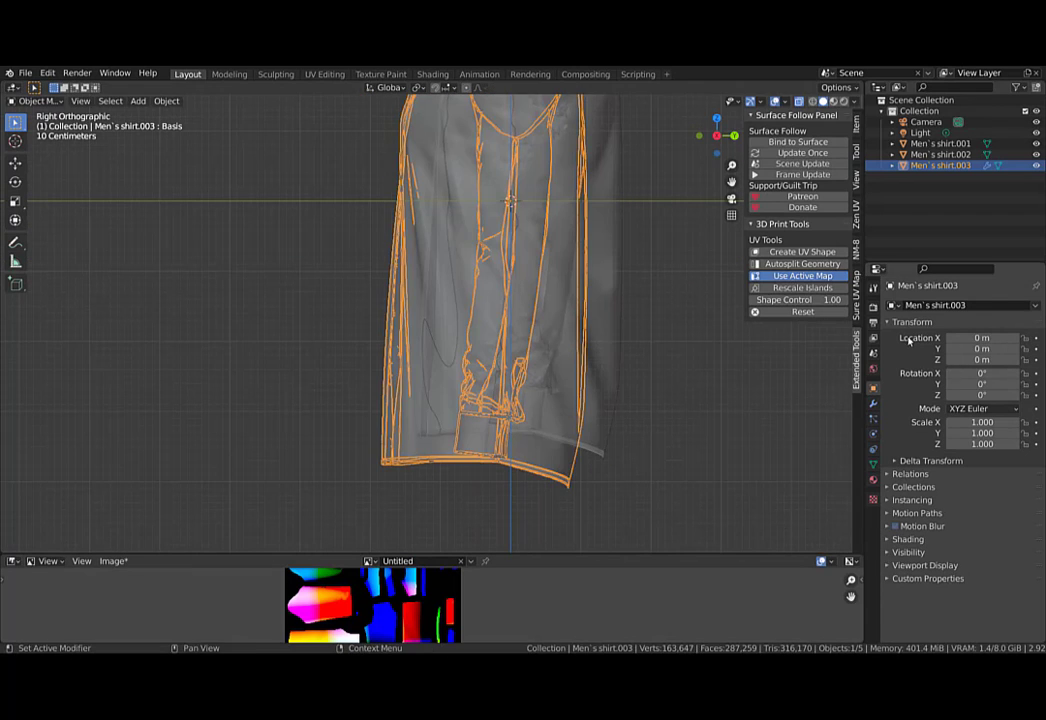
middle_click_drag(402, 201, 425, 374)
scroll(425, 374, "down", 3)
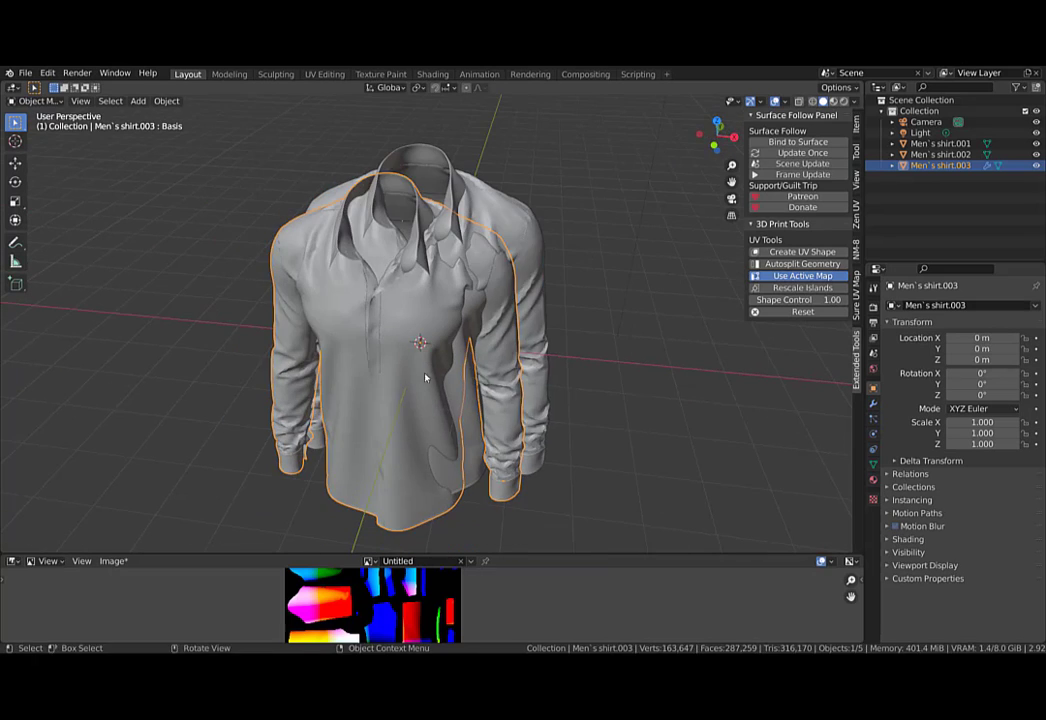
key("g")
key("Escape")
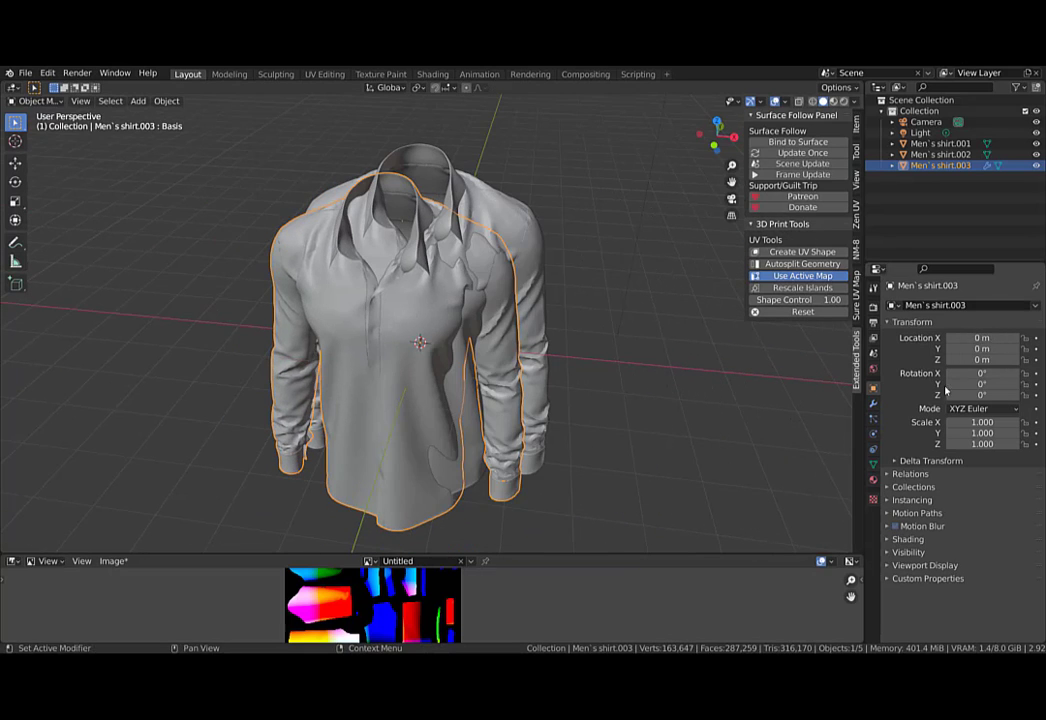
Enter Edit Mode on Men`s shirt.003 and enable the Displace modifier's Edit Mode and On Cage display.
left_click(871, 405)
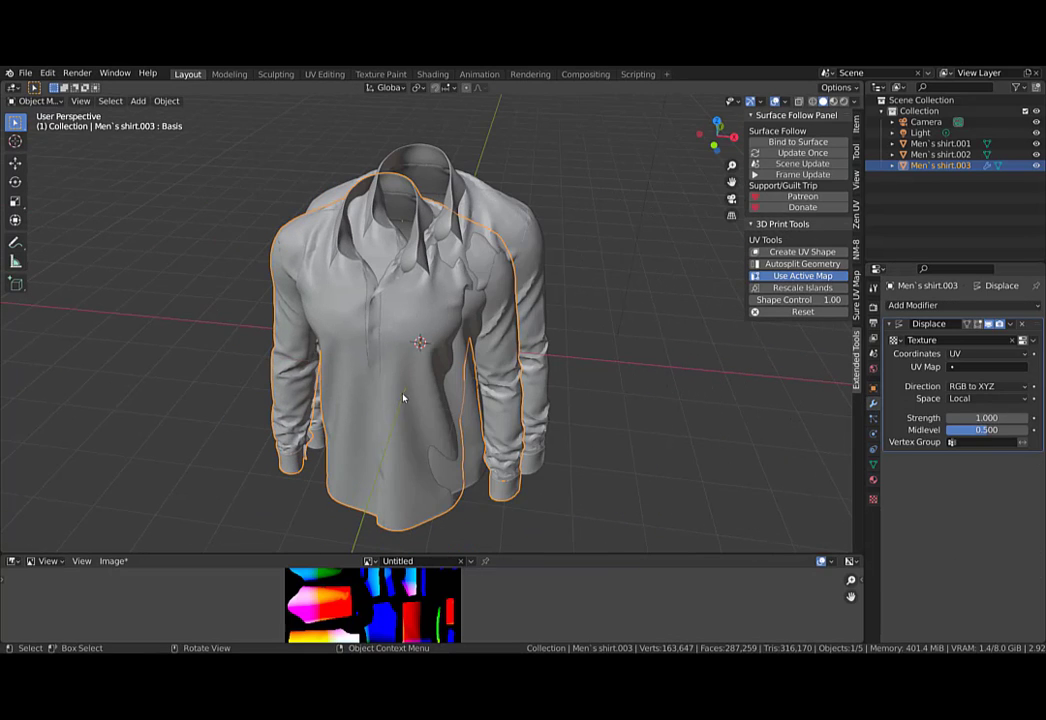
key("ctrl+Tab")
left_click(588, 392)
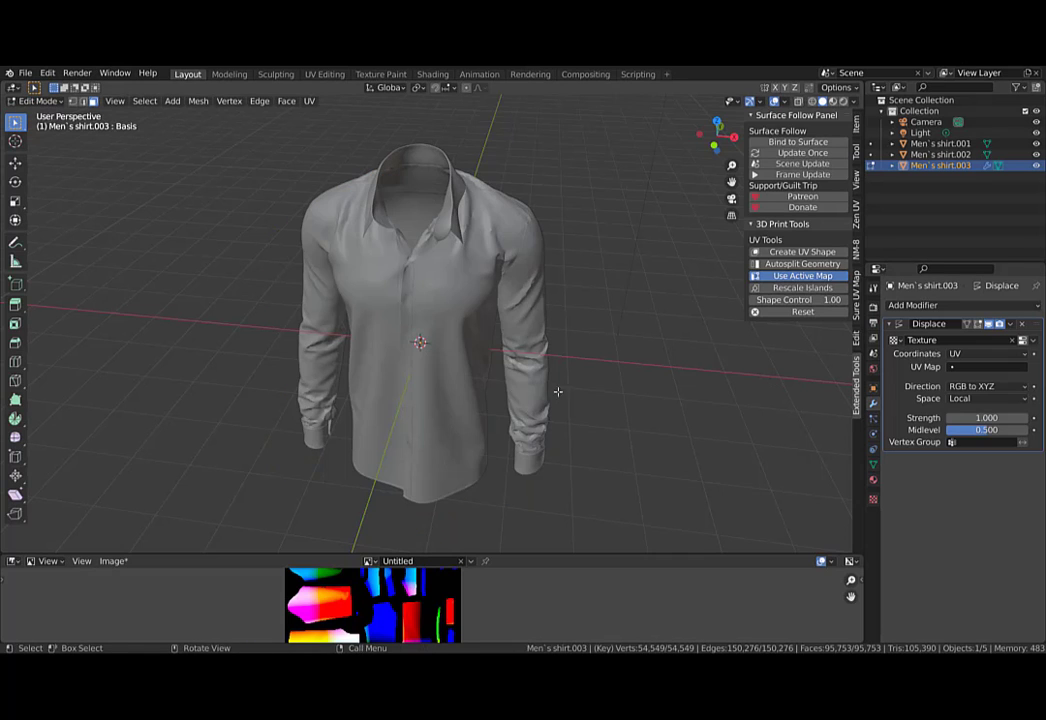
key("KP_1")
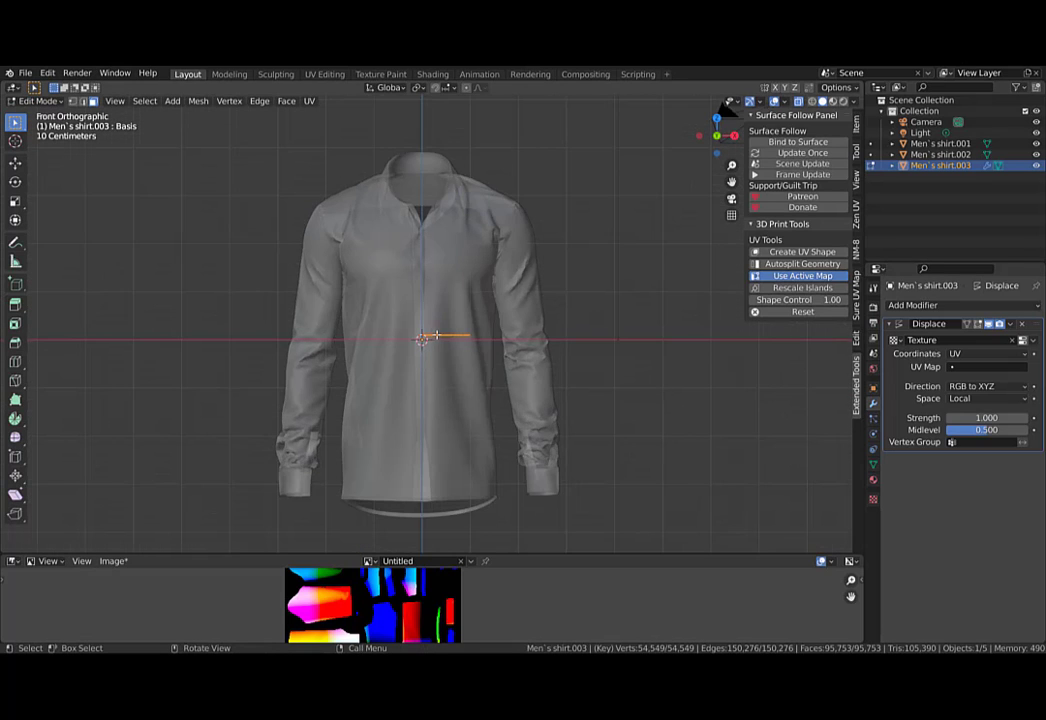
scroll(436, 335, "up", 2)
left_click(977, 325)
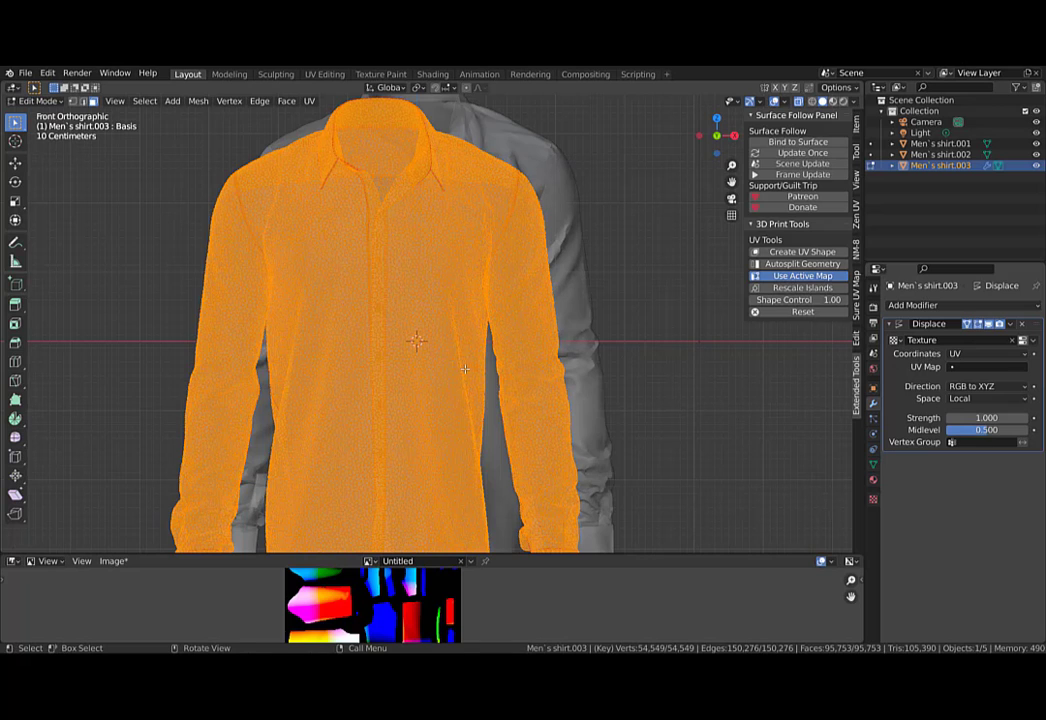
key("g")
key("Escape")
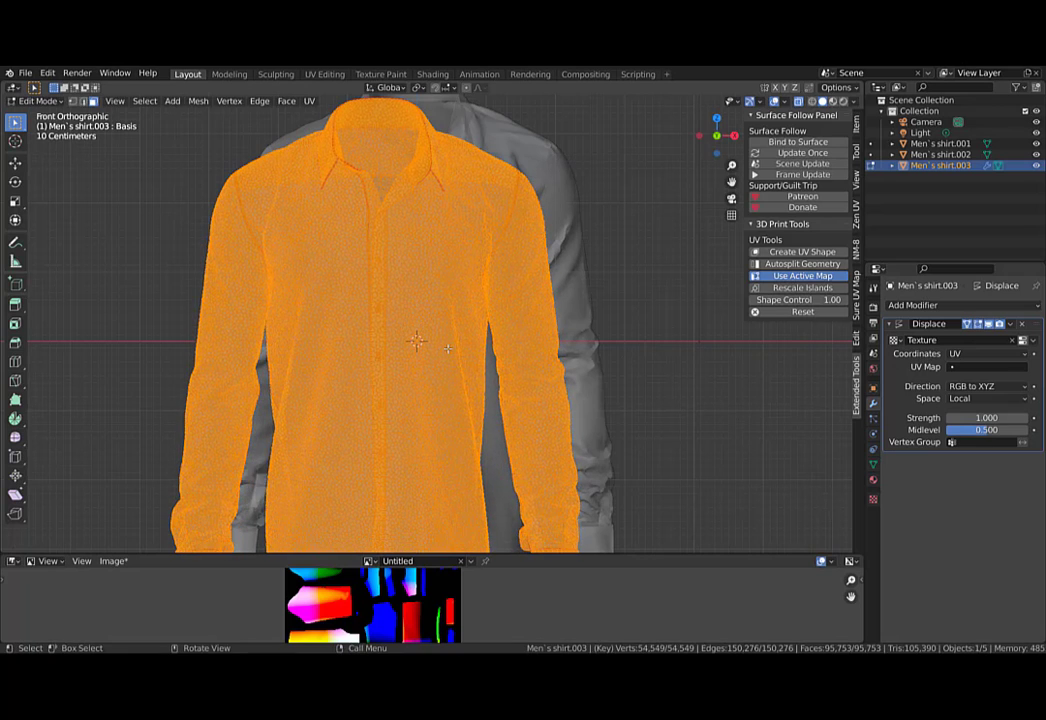
key("g")
key("Escape")
key("Tab")
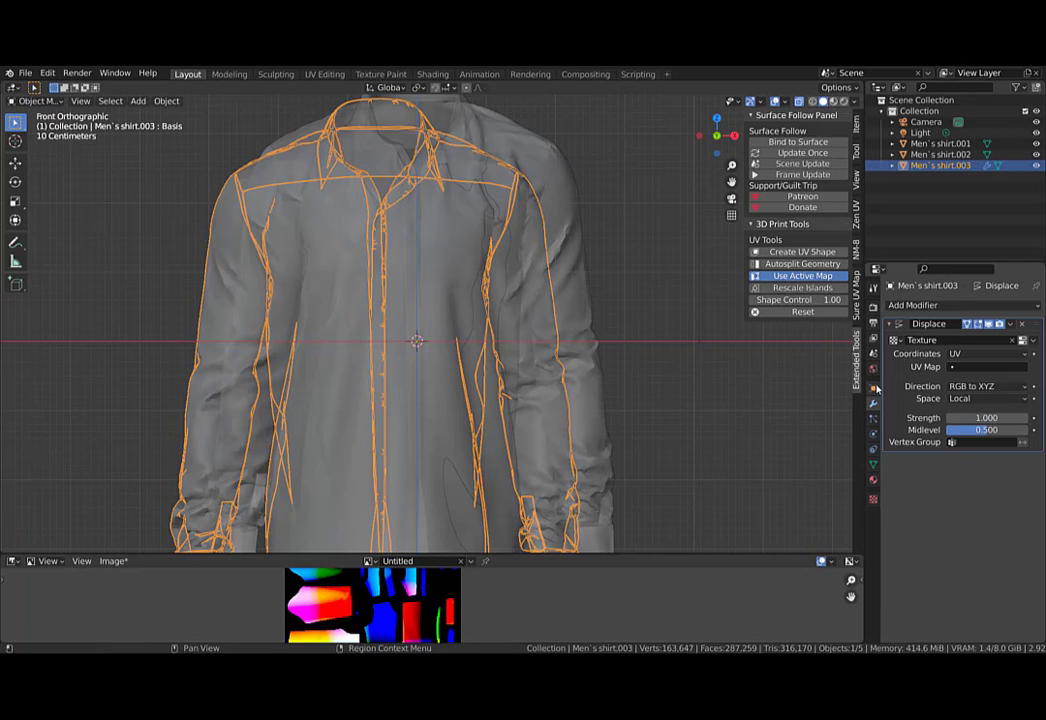
Compare the object transforms of Men`s shirt.001 and Men`s shirt.003.
left_click(874, 388)
left_click(489, 315)
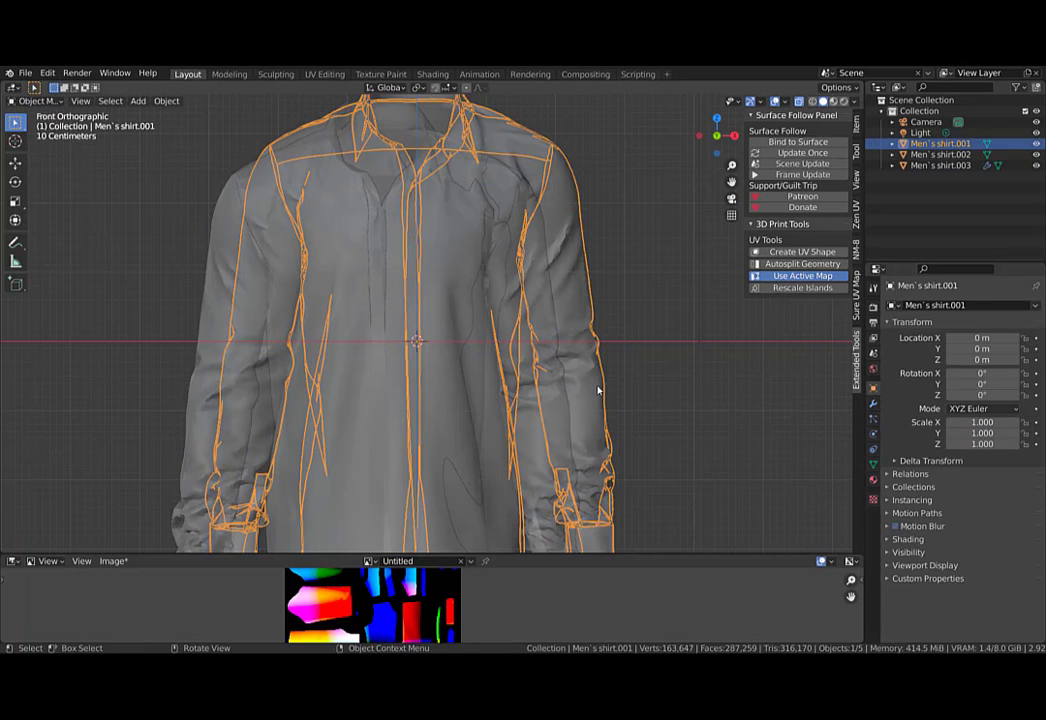
left_click(528, 394)
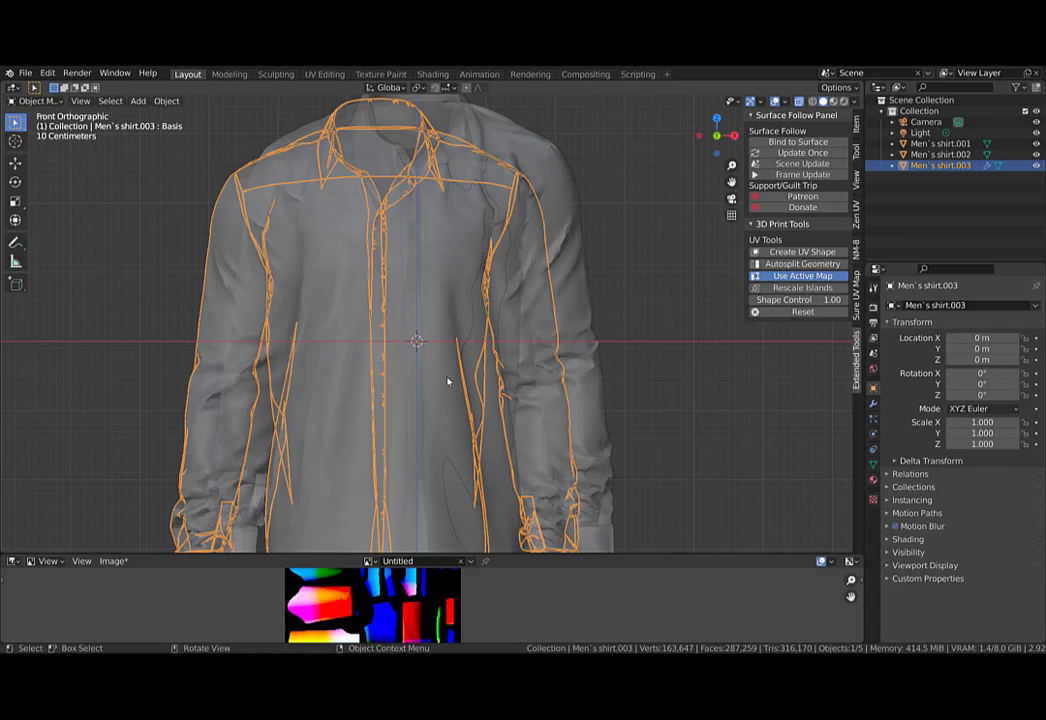
Turn the Displace modifier's display off and back on to examine the undisplaced flat mesh relative to the origin.
key("ctrl+Tab")
left_click(612, 375)
scroll(400, 334, "up", 15)
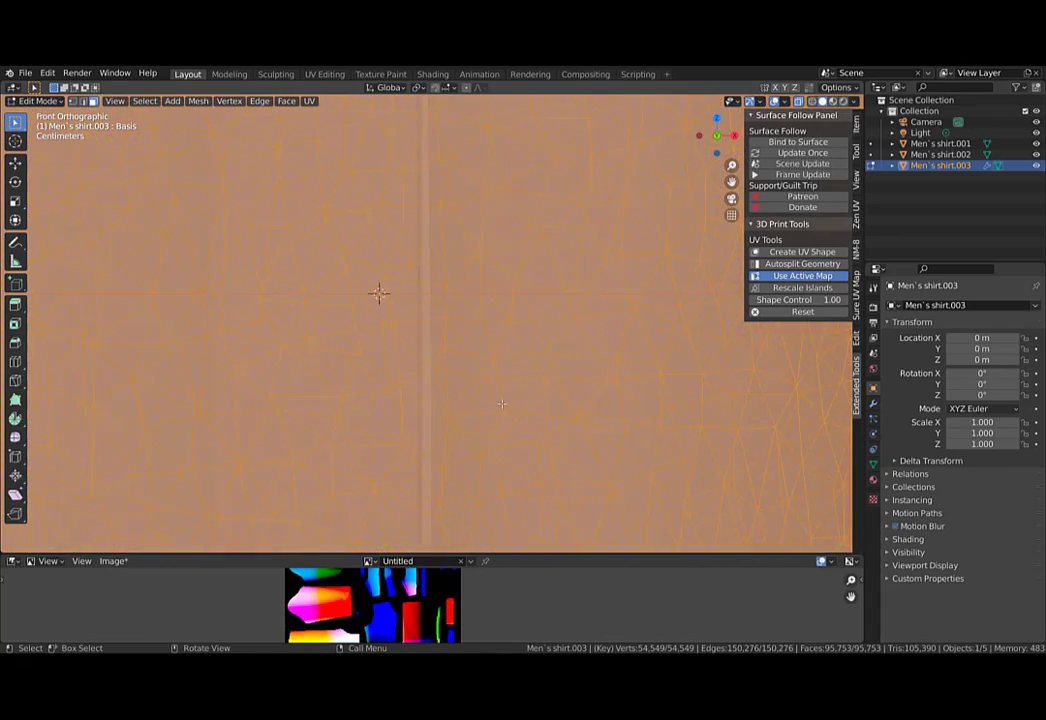
scroll(485, 408, "down", 5)
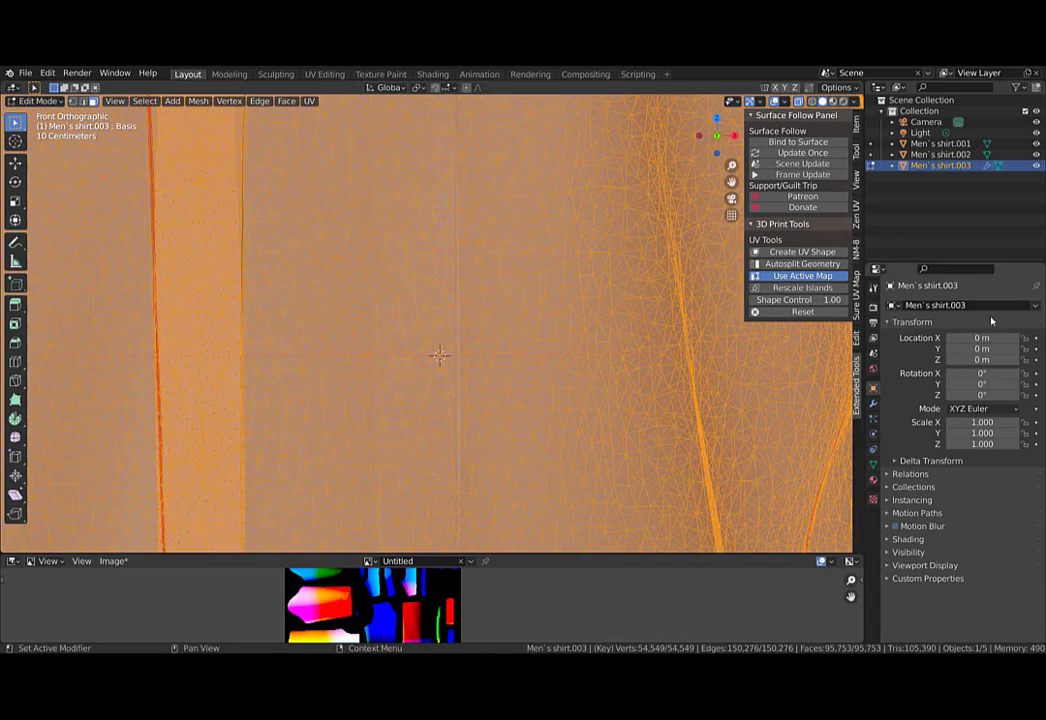
left_click(873, 405)
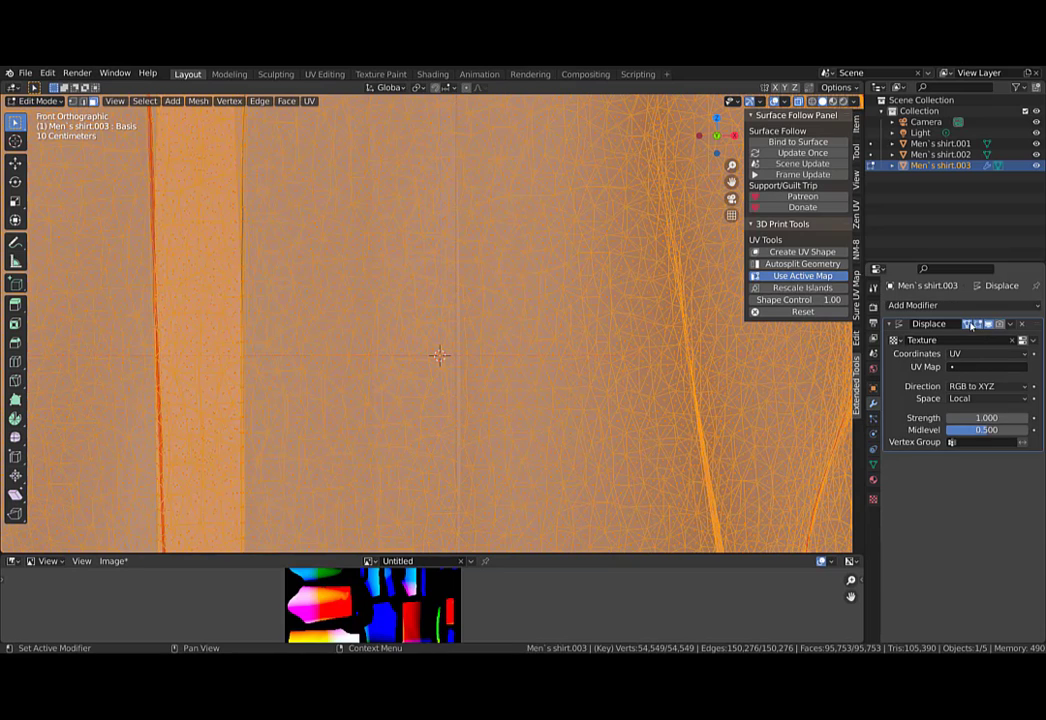
left_click_drag(970, 325, 989, 325)
middle_click_drag(595, 328, 562, 362)
scroll(612, 293, "up", 4)
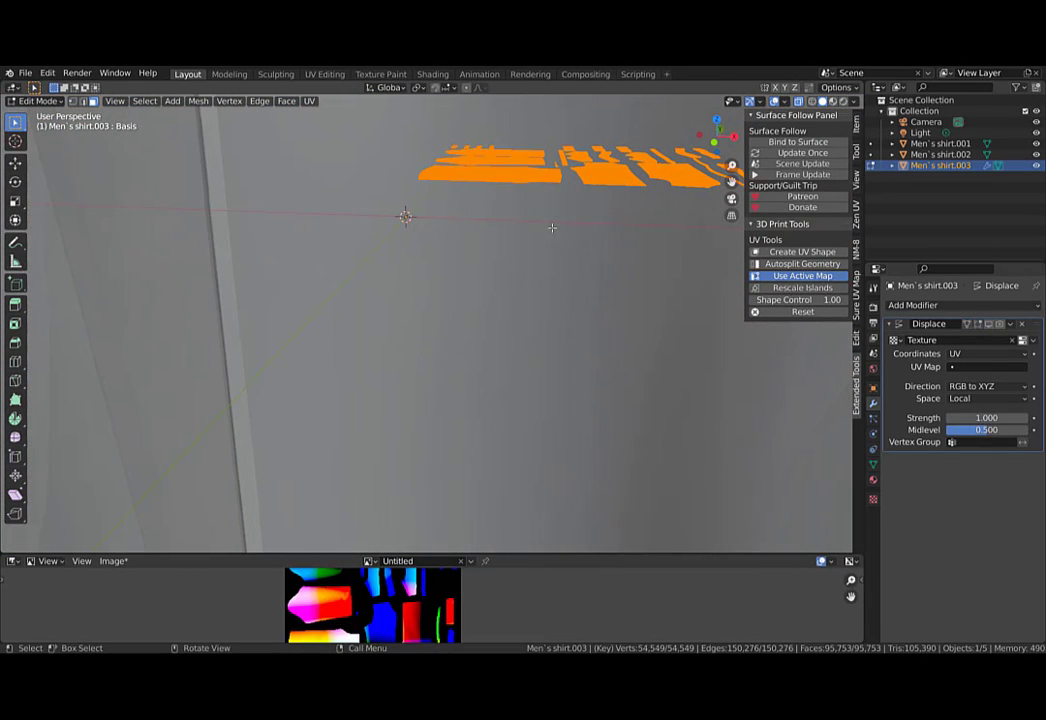
middle_click_drag(536, 229, 610, 306)
scroll(614, 327, "down", 2)
key("ctrl+Tab")
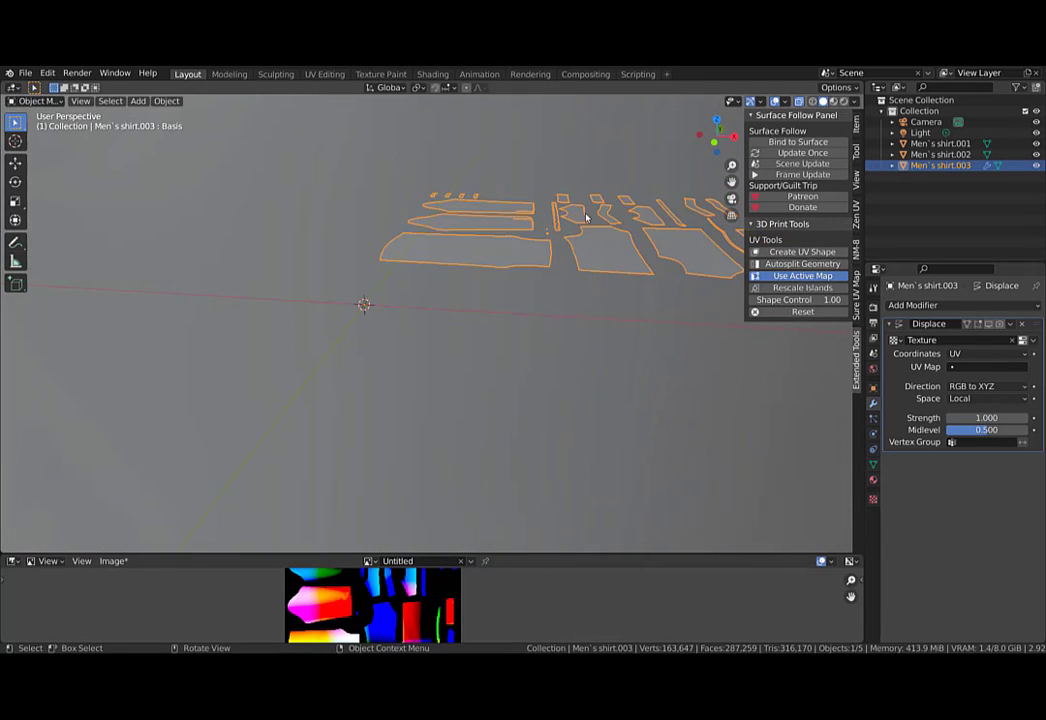
scroll(586, 240, "down", 10)
left_click(977, 325)
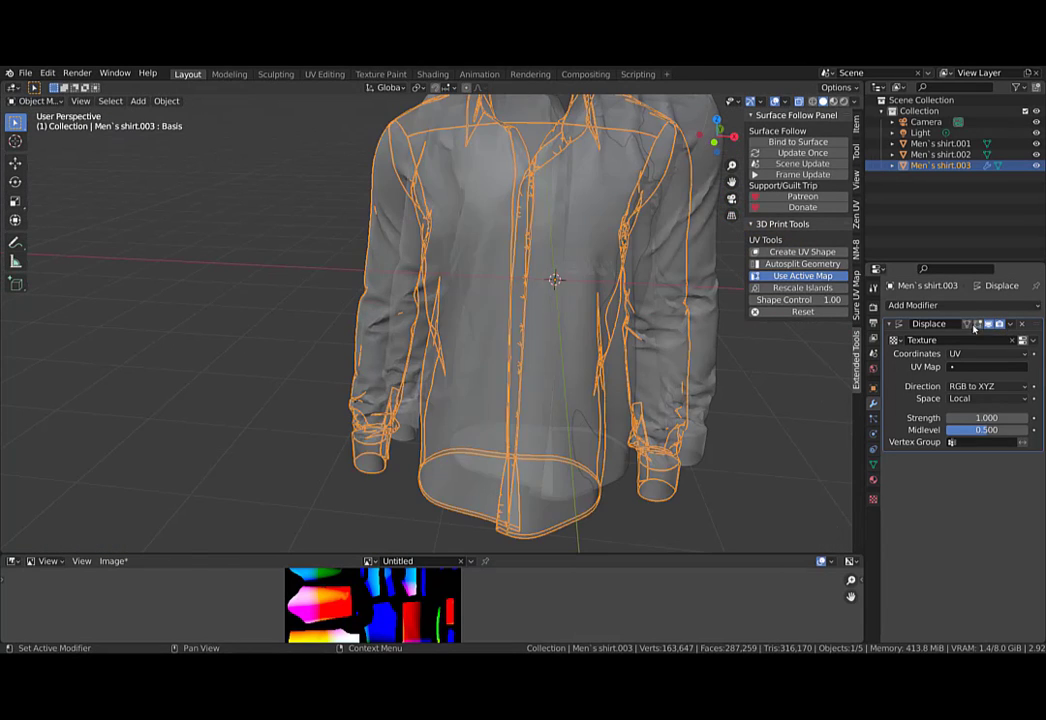
Set the Displace modifier's Midlevel to 0 and check the displaced hem and cuffs against the original shirt.
left_click_drag(985, 436, 945, 436)
middle_click_drag(500, 372, 441, 362)
scroll(502, 420, "up", 5)
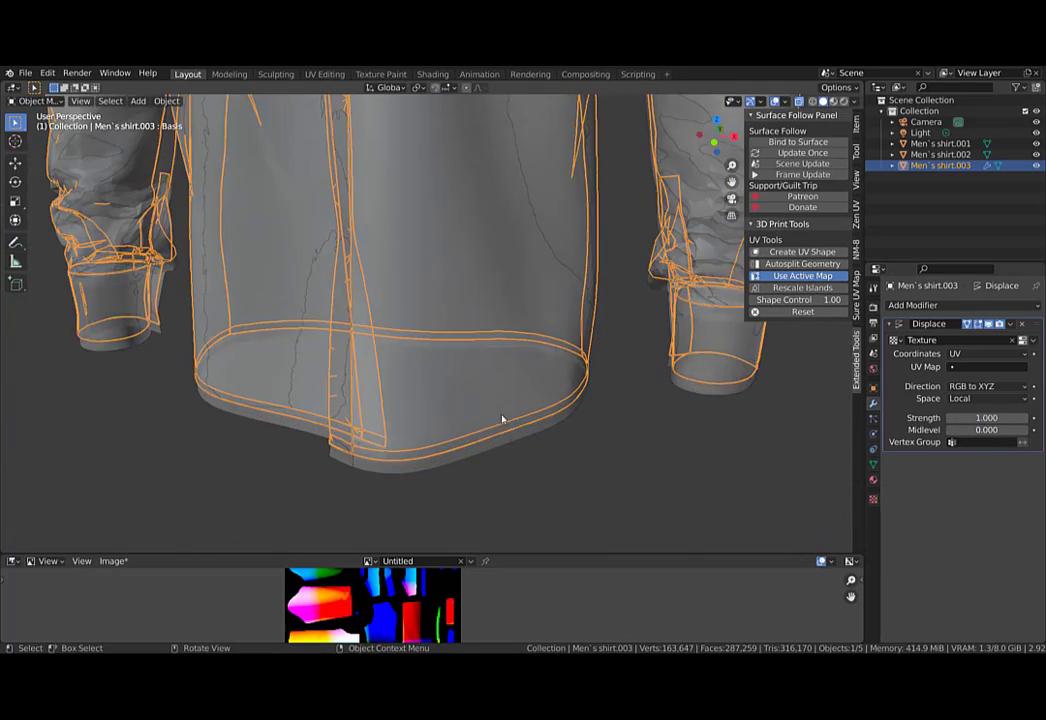
middle_click_drag(502, 420, 516, 413)
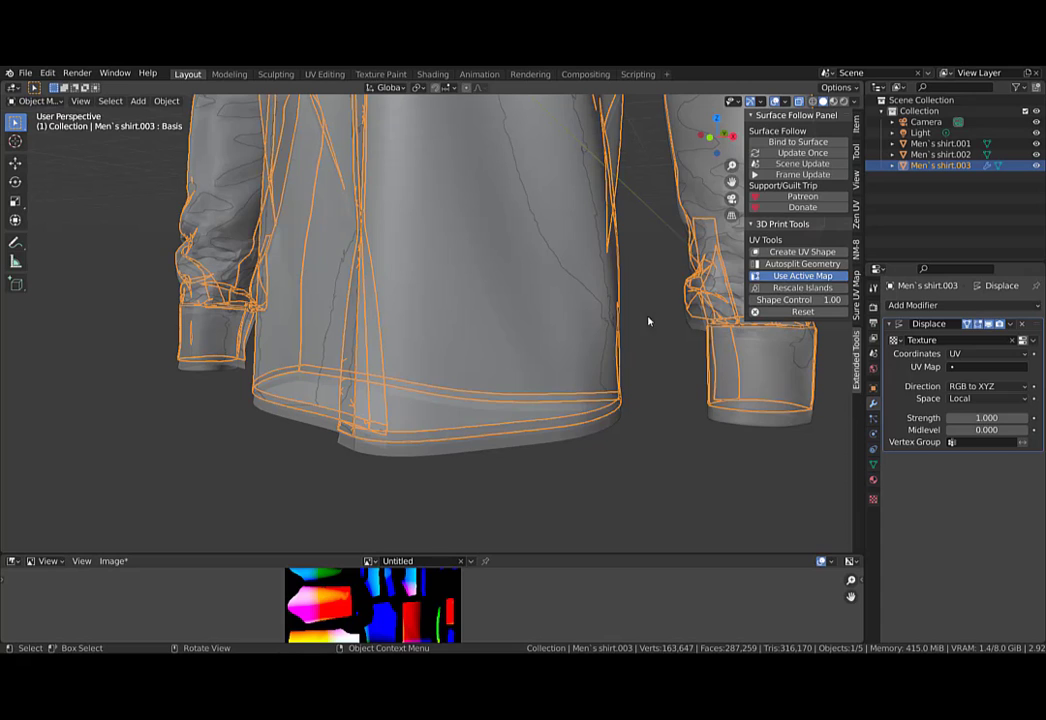
In Edit Mode, set the local median Z of the entire Men`s shirt.003 mesh to zero.
key("Tab")
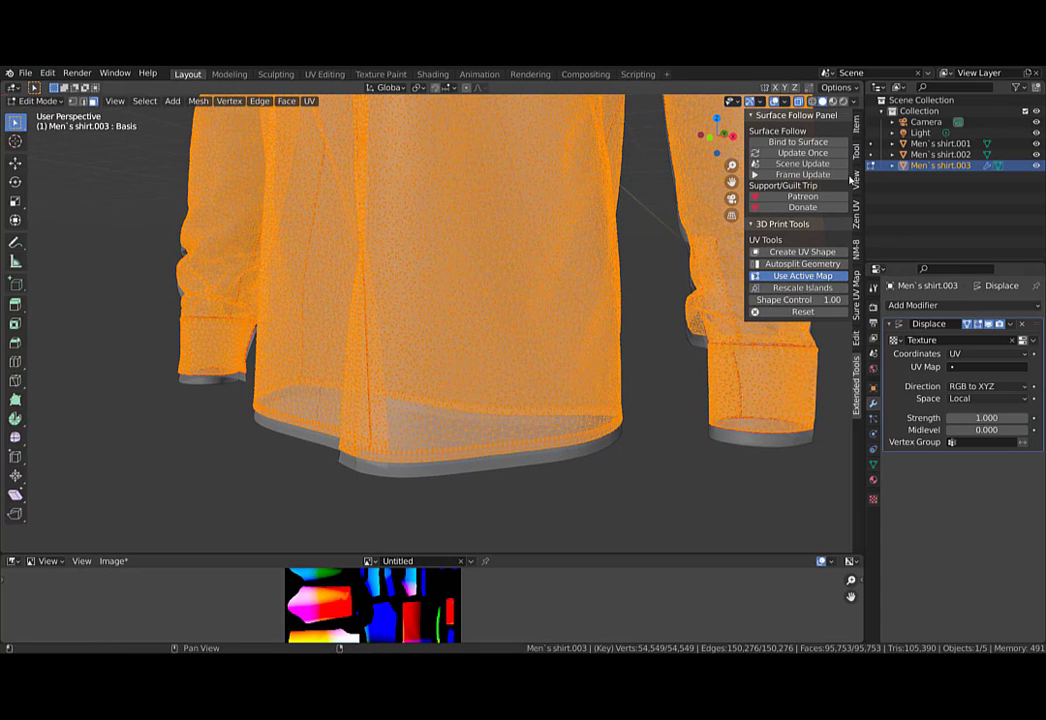
left_click(857, 155)
left_click(857, 125)
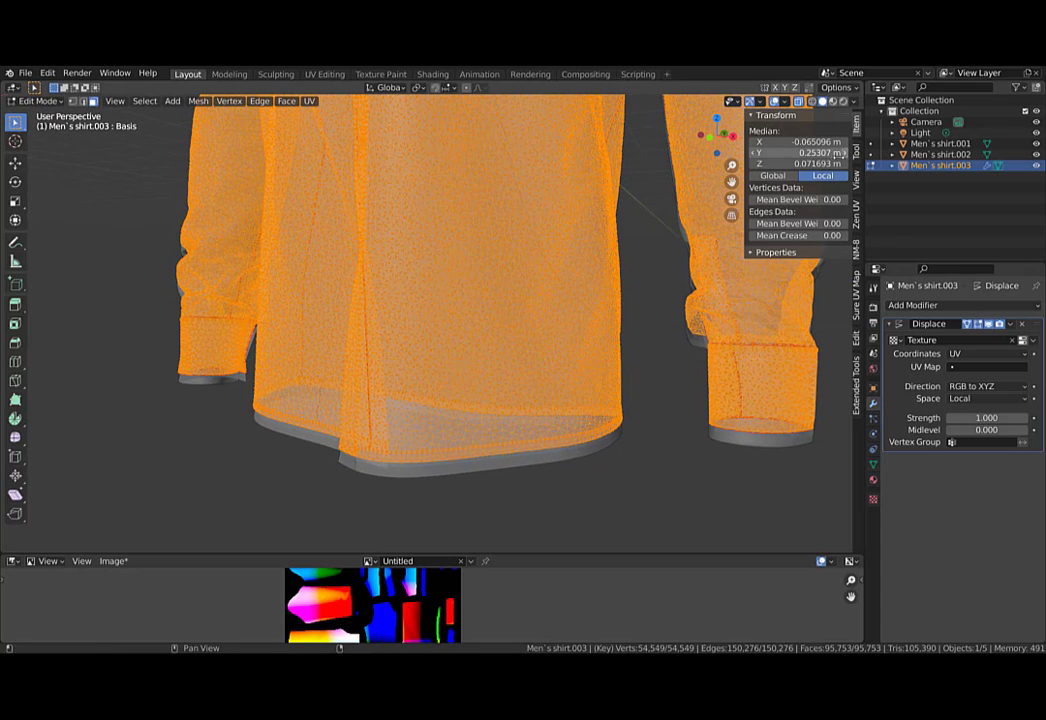
key("Return")
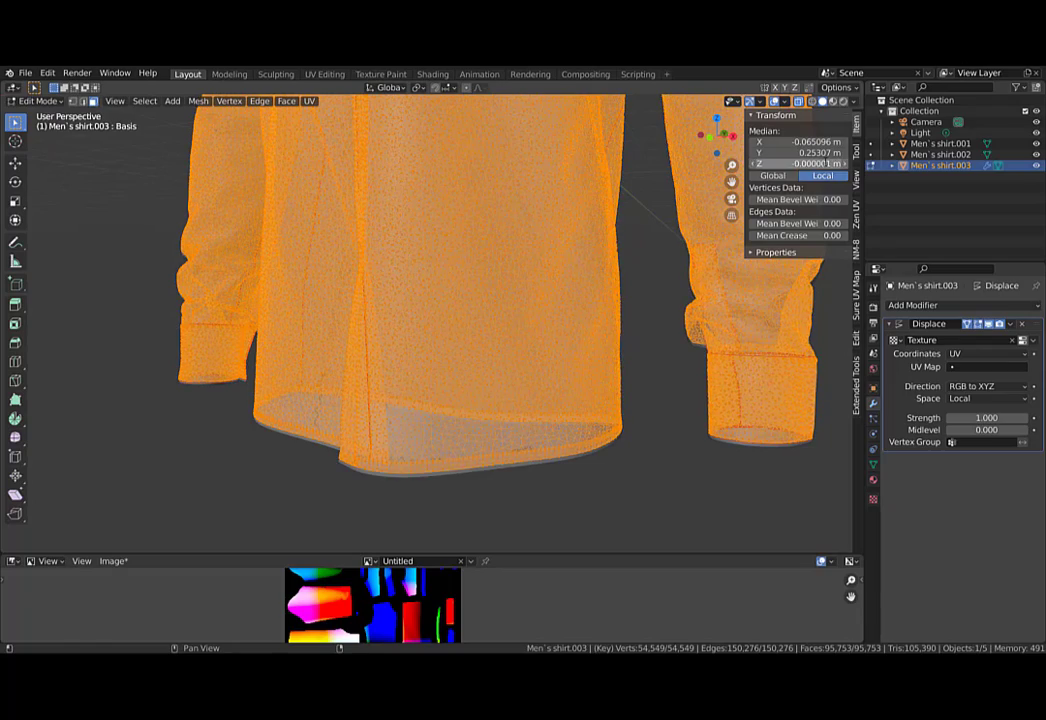
Return Men`s shirt.003 to Object Mode and compare its displaced hem with the original shirt's hem.
scroll(714, 420, "up", 5)
middle_click_drag(700, 474, 545, 460, "shift")
middle_click_drag(545, 460, 596, 446)
key("Tab")
left_click(626, 365)
scroll(606, 385, "down", 7)
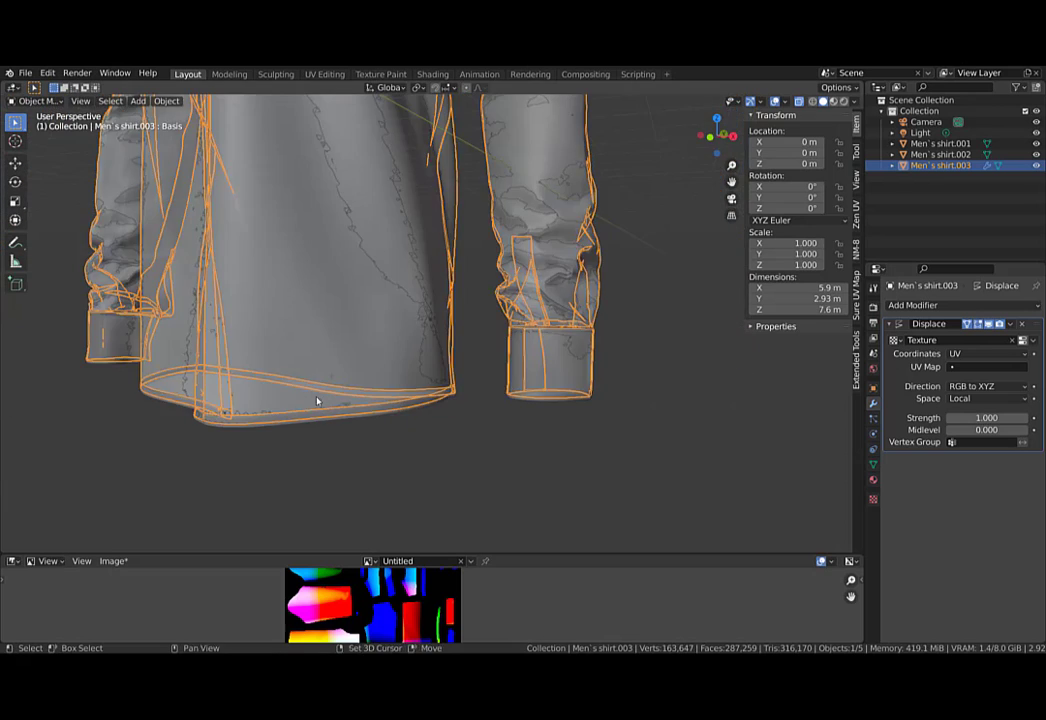
scroll(215, 405, "up", 4)
middle_click_drag(346, 466, 420, 425)
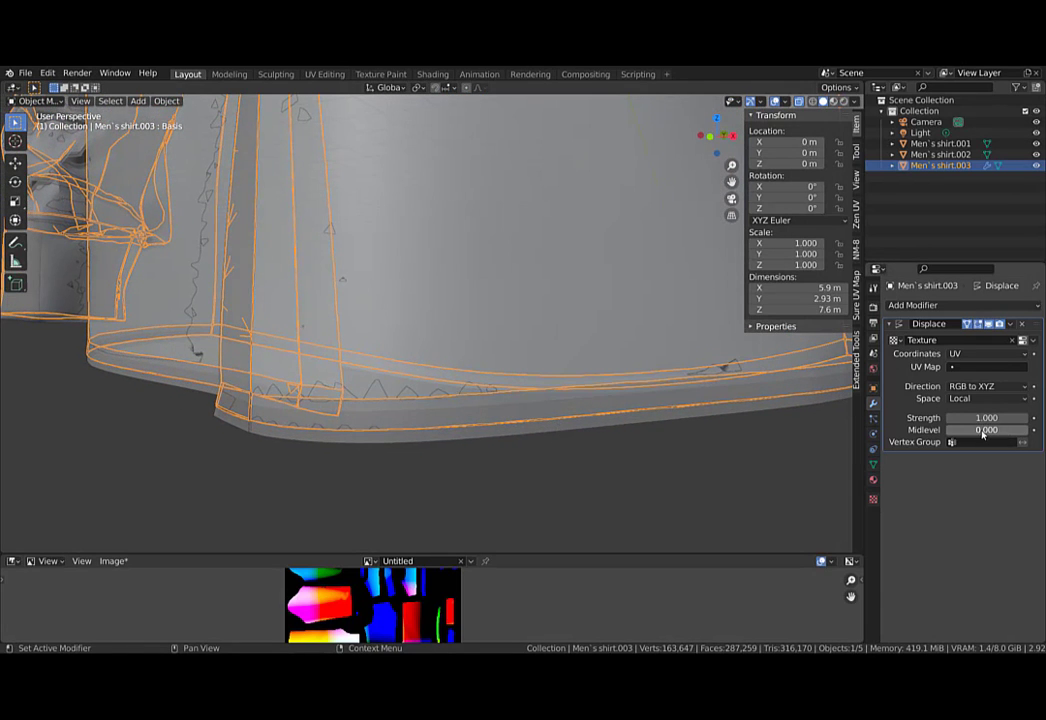
mouse_move(987, 430)
left_mouse_down()
mouse_move(1000, 430)
mouse_move(985, 430)
left_mouse_up()
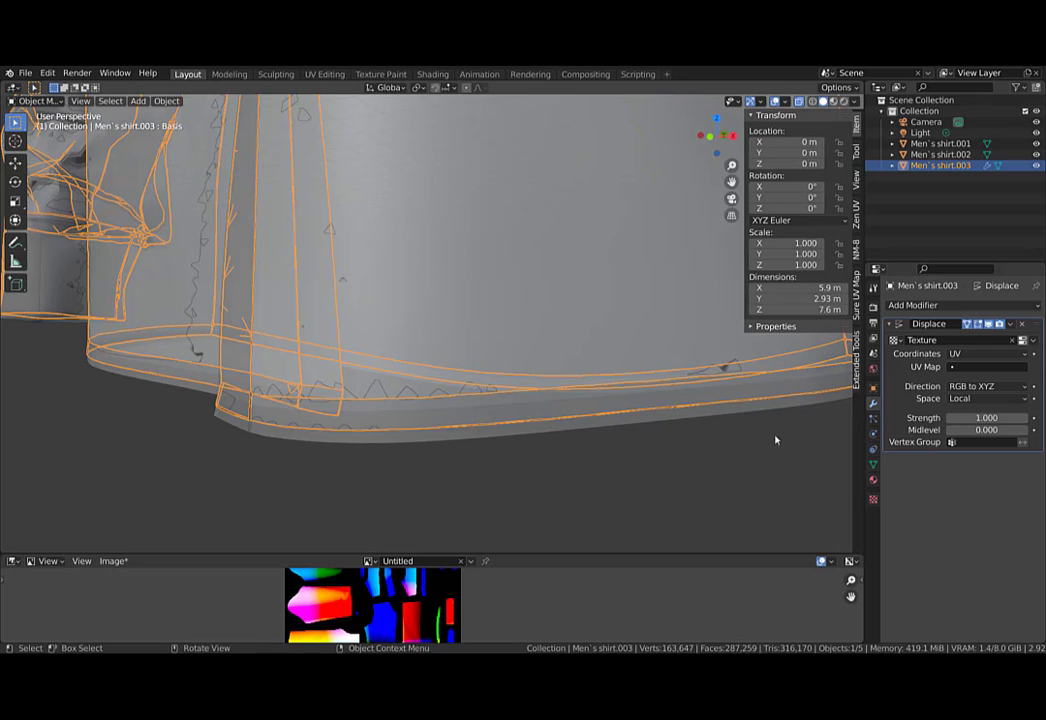
middle_click_drag(571, 425, 532, 432)
left_click(527, 430)
left_click(518, 424)
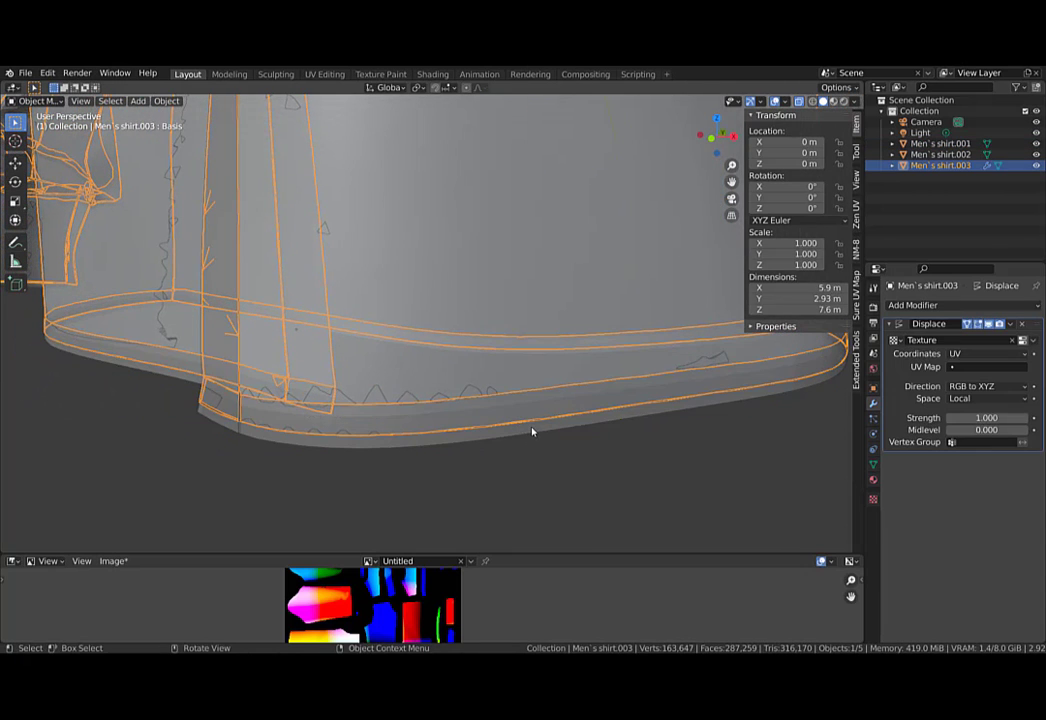
In front view, move Men`s shirt.003 down about 0.027 m to line its cuff up with the original shirt's cuff.
key("g")
key("Escape")
key("KP_1")
scroll(547, 436, "down", 4)
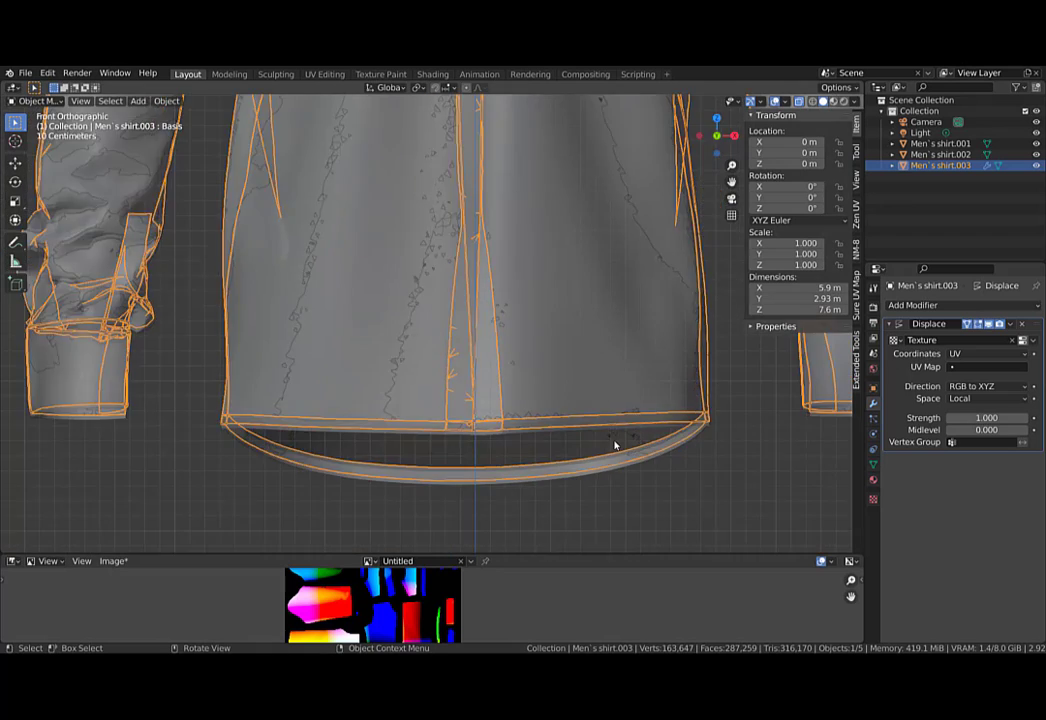
scroll(530, 385, "up", 5)
key("g")
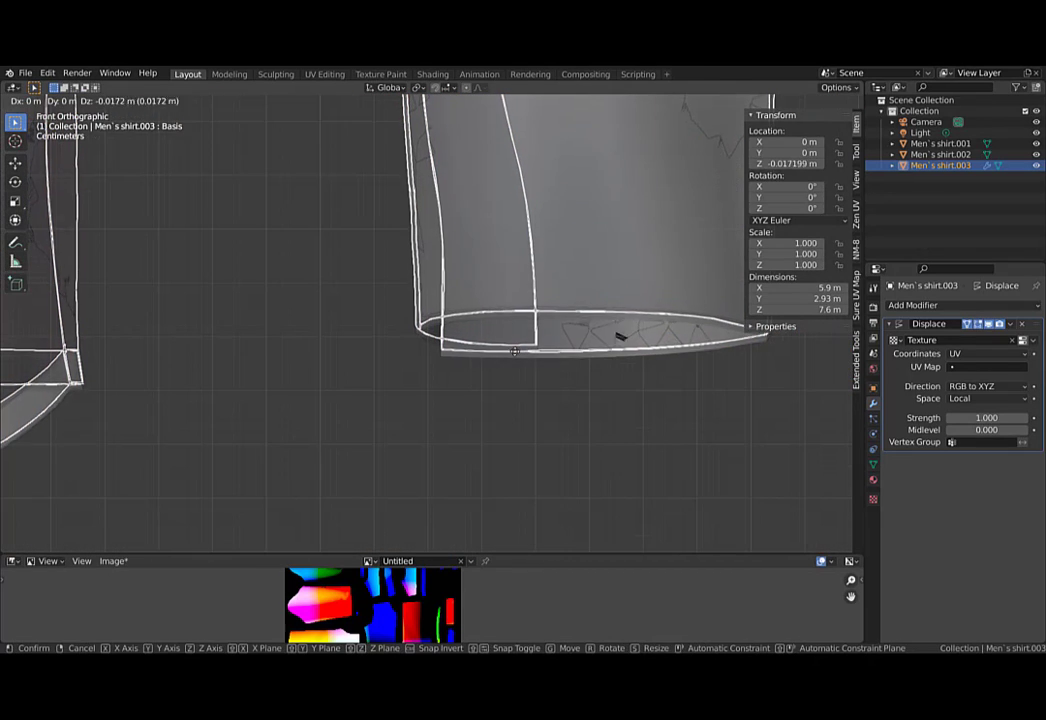
left_click(600, 332)
Switch to wireframe shading and refine the position of Men`s shirt.003 at the cuff edge to about X 0.0001 m, Z -0.0286 m.
scroll(607, 367, "up", 2)
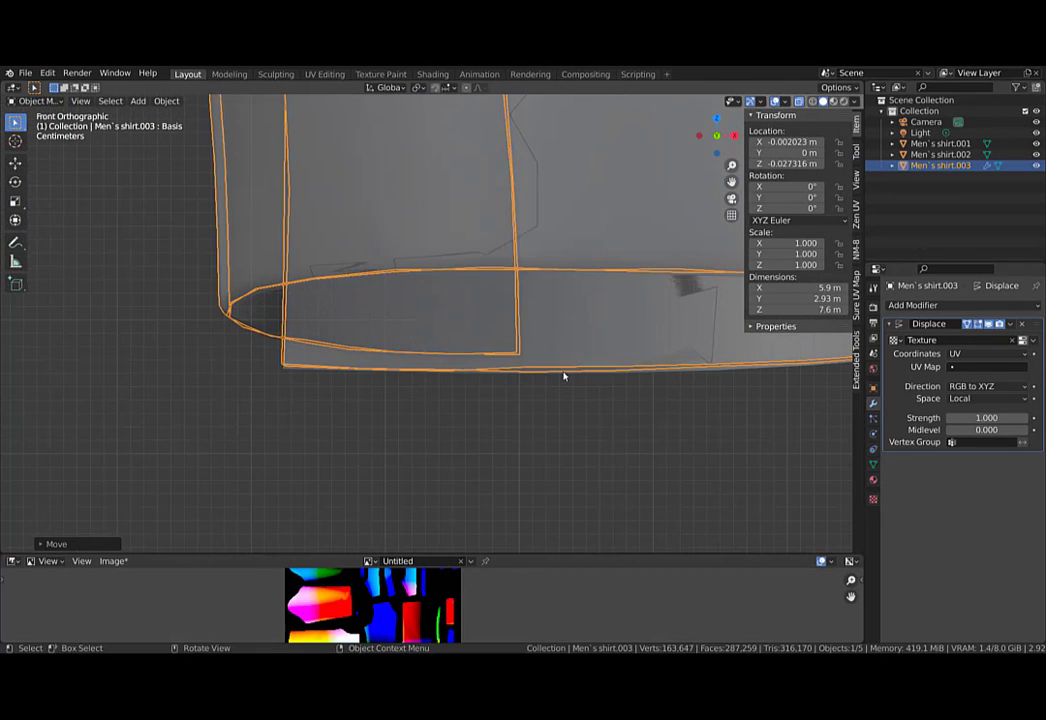
middle_click_drag(566, 354, 383, 399, "shift")
key("z")
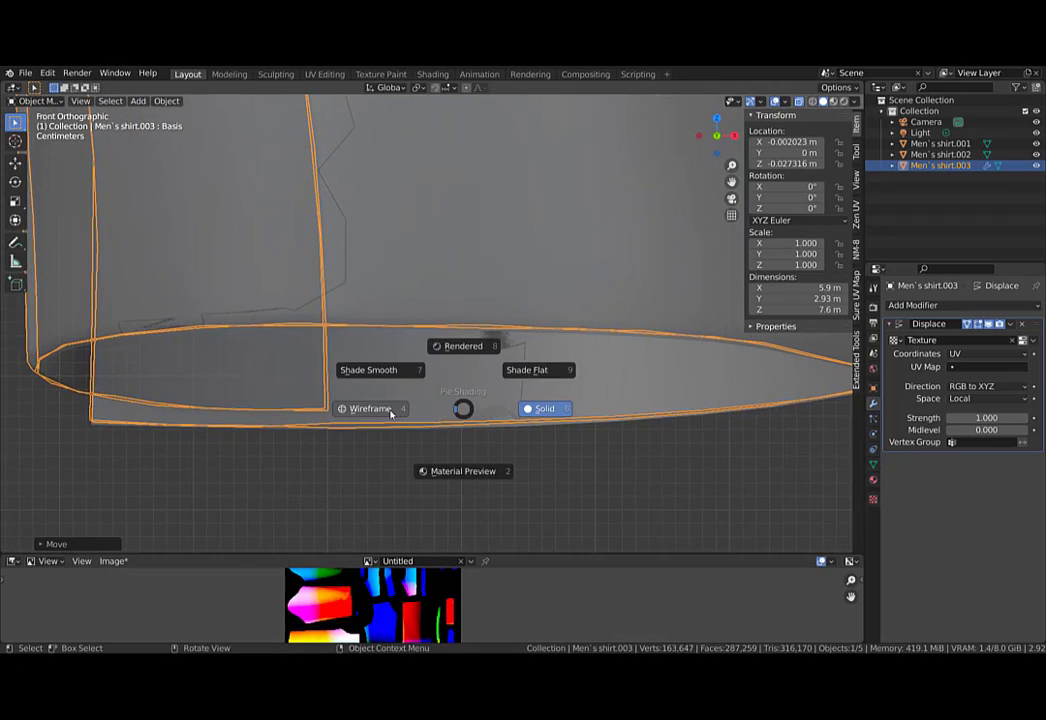
left_click(365, 412)
scroll(224, 420, "up", 3)
scroll(450, 408, "up", 4)
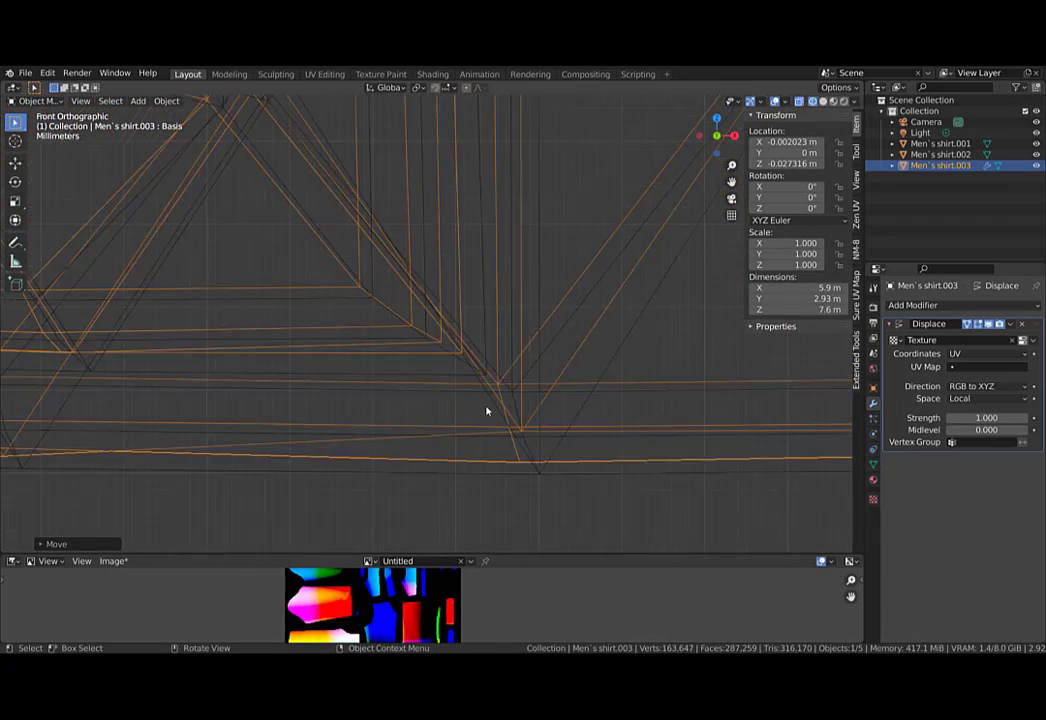
key("g")
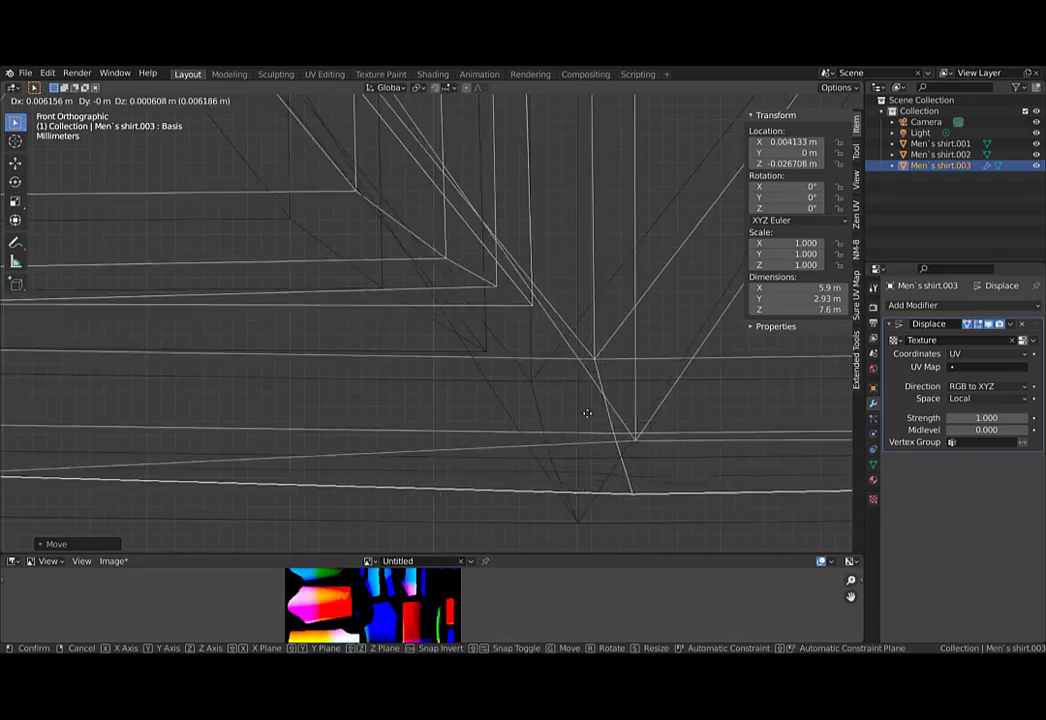
left_click(540, 432)
Fine-tune the position of Men`s shirt.003 at the collar's top edge to about X -0.0002 m, Z -0.0279 m.
scroll(399, 363, "down", 8)
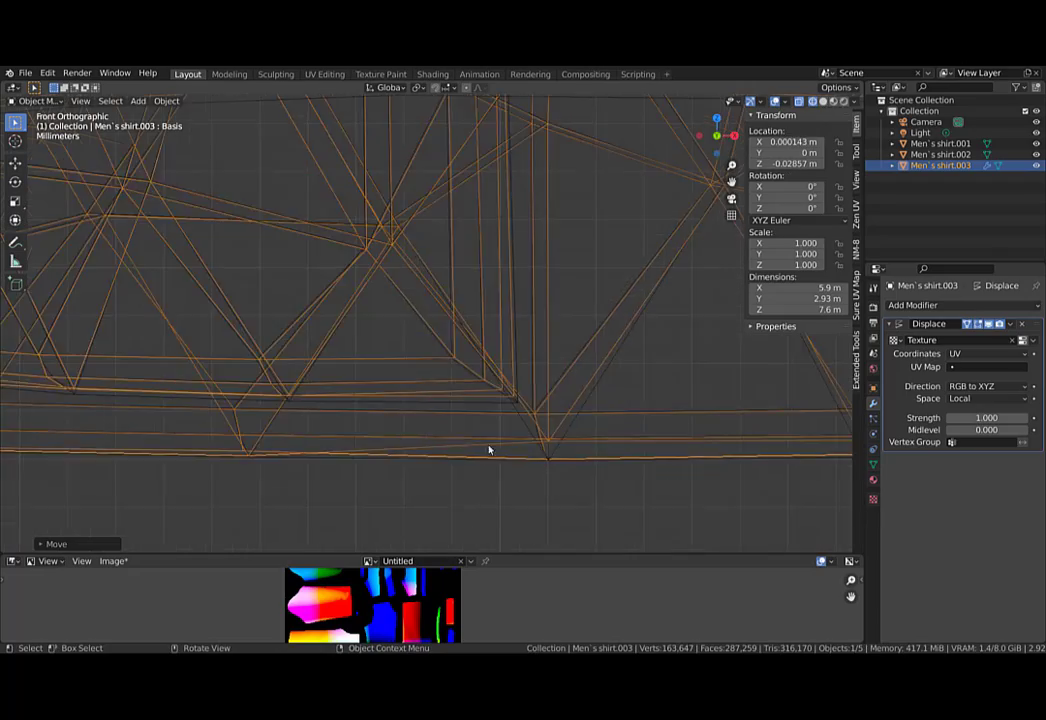
middle_click_drag(178, 239, 408, 458, "shift")
scroll(356, 288, "up", 15)
scroll(381, 280, "up", 8)
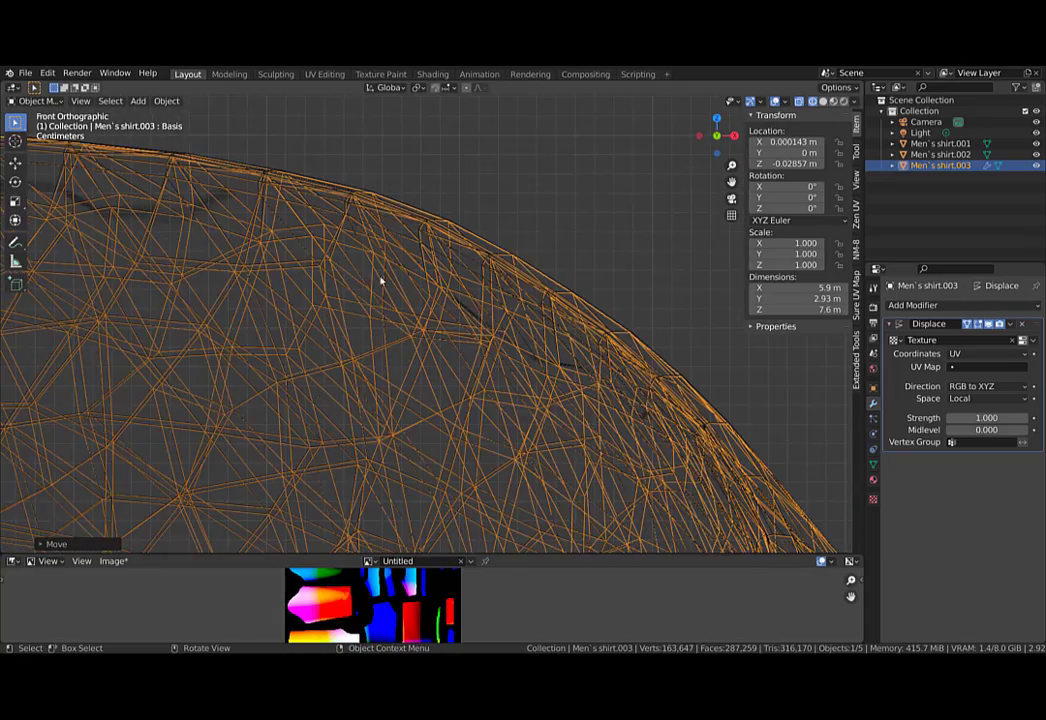
key("g")
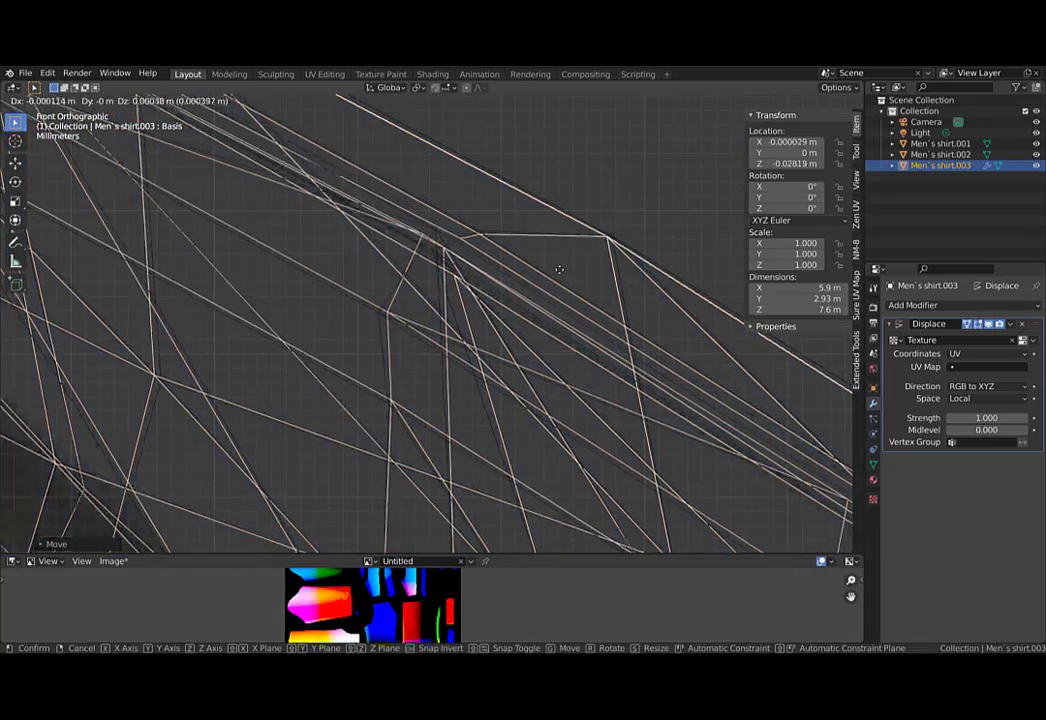
left_click(546, 278)
Check the collar wireframes of the displaced and original shirts for alignment in right view.
key("KP_3")
scroll(505, 295, "down", 6)
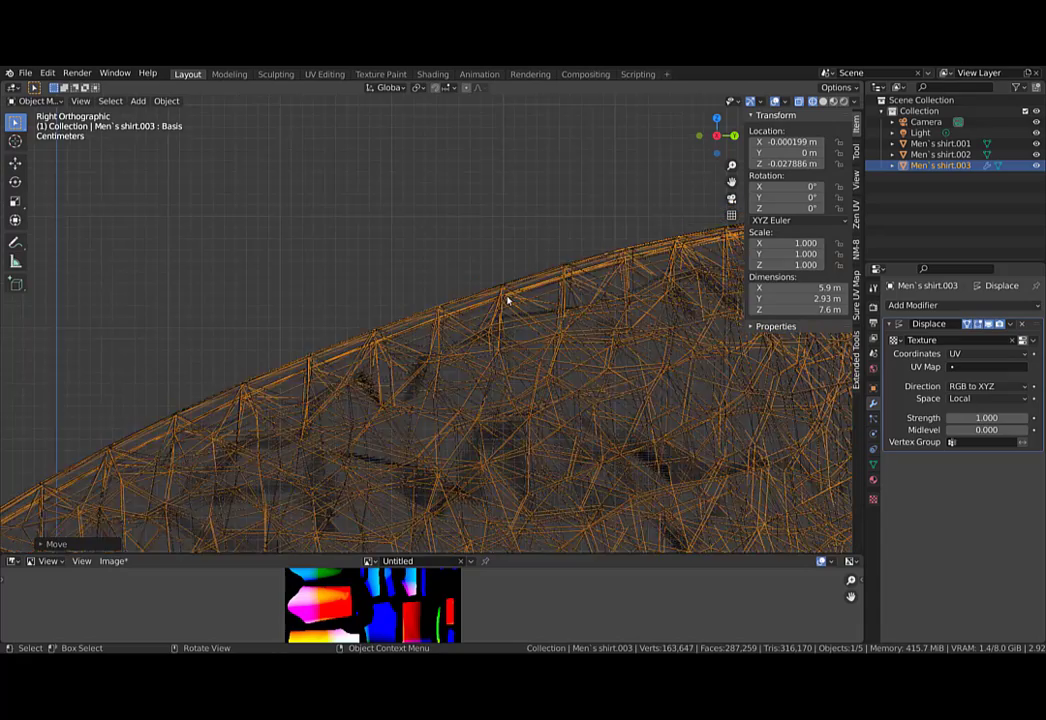
scroll(521, 304, "up", 5)
scroll(453, 334, "down", 5)
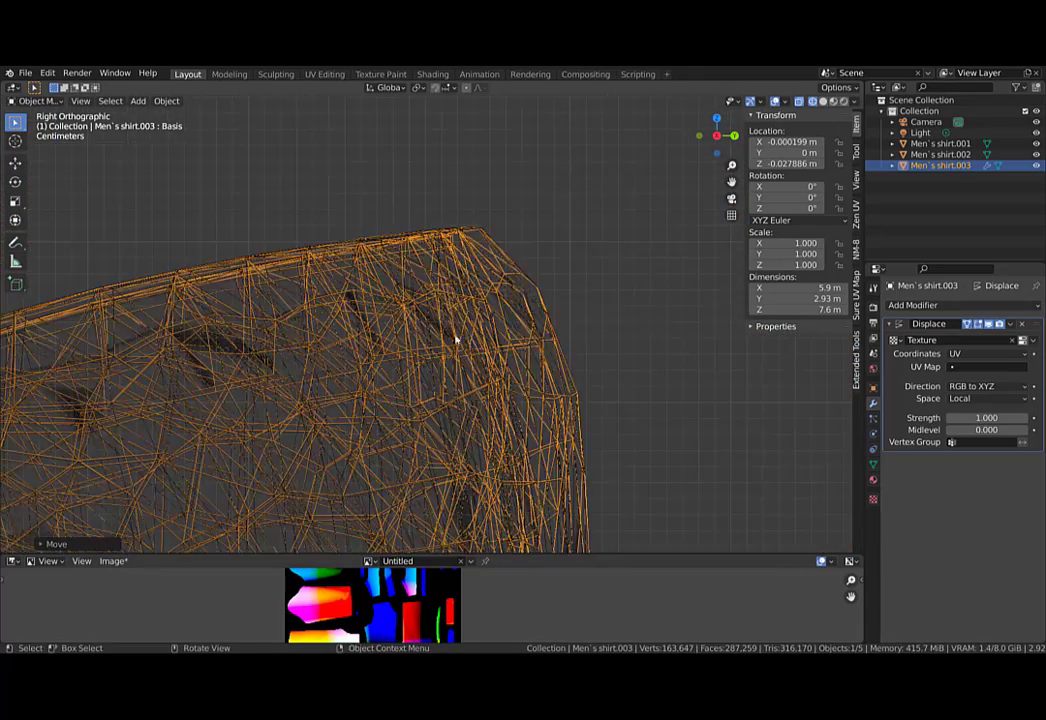
middle_click_drag(437, 364, 501, 330)
Return the viewport to solid shading and inspect the overlapping shirts around the collar and shoulders.
key("alt+z")
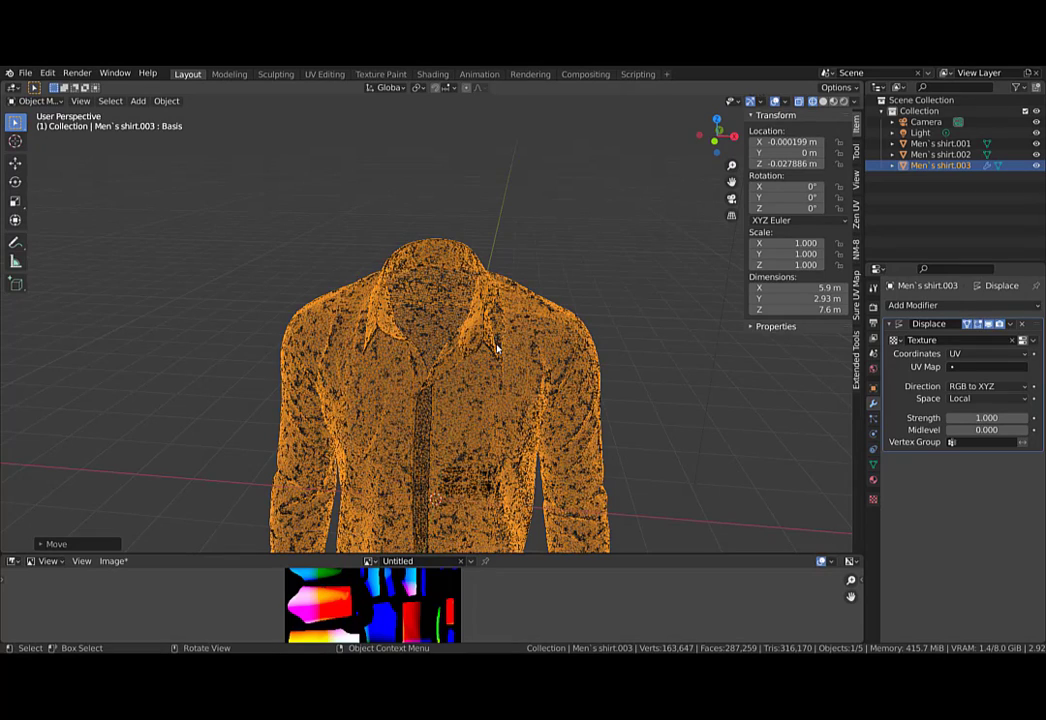
key("ctrl+Tab")
left_click(497, 260)
key("ctrl+z")
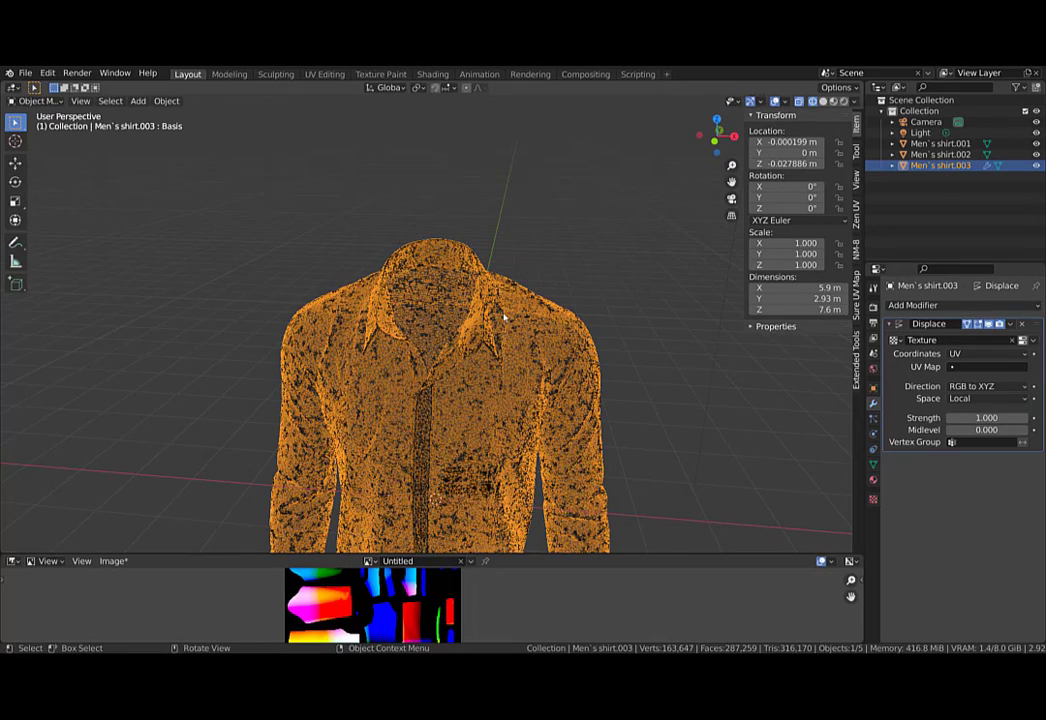
scroll(504, 317, "up", 2)
key("z")
left_click(691, 297)
middle_click_drag(645, 305, 565, 320)
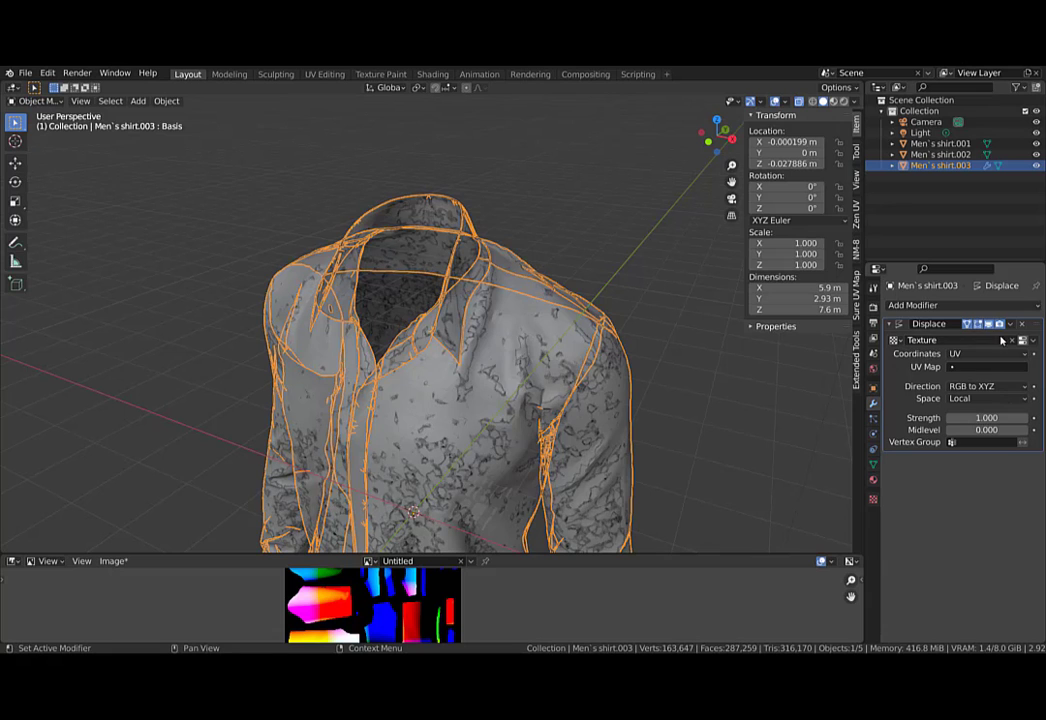
Examine the flat Men`s shirt.002 pieces inside the shirt, keeping Men`s shirt.003 as the selected object.
mouse_move(991, 418)
left_mouse_down()
mouse_move(947, 417)
mouse_move(975, 417)
left_mouse_up()
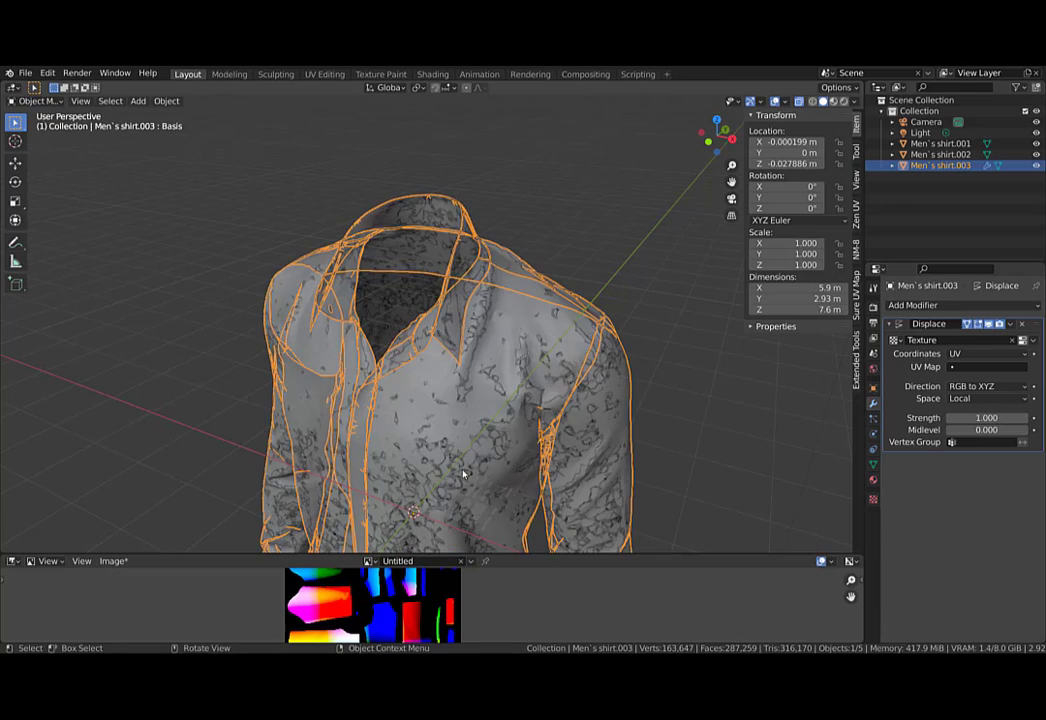
middle_click_drag(474, 469, 482, 367, "shift")
scroll(482, 370, "up", 10)
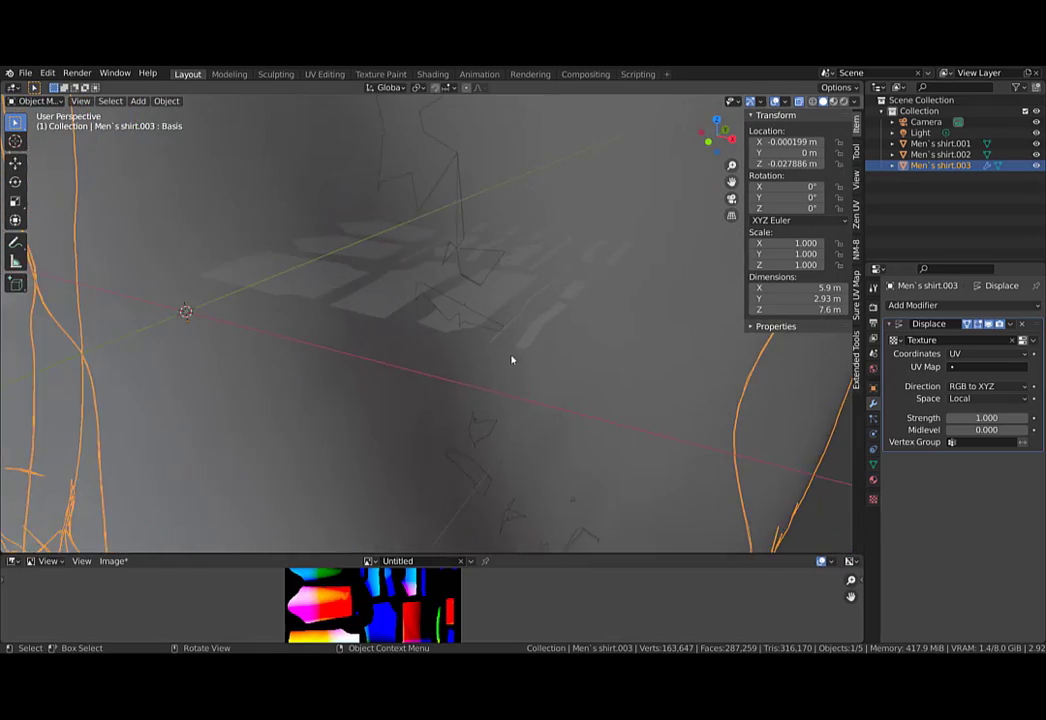
scroll(469, 283, "up", 6)
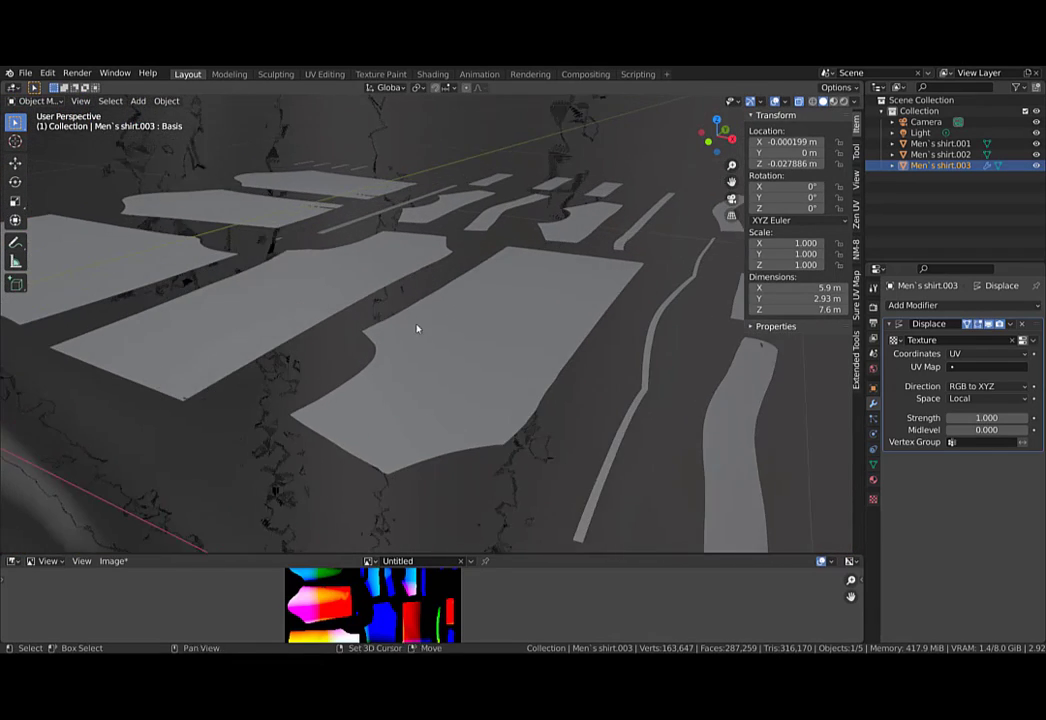
left_click(481, 359)
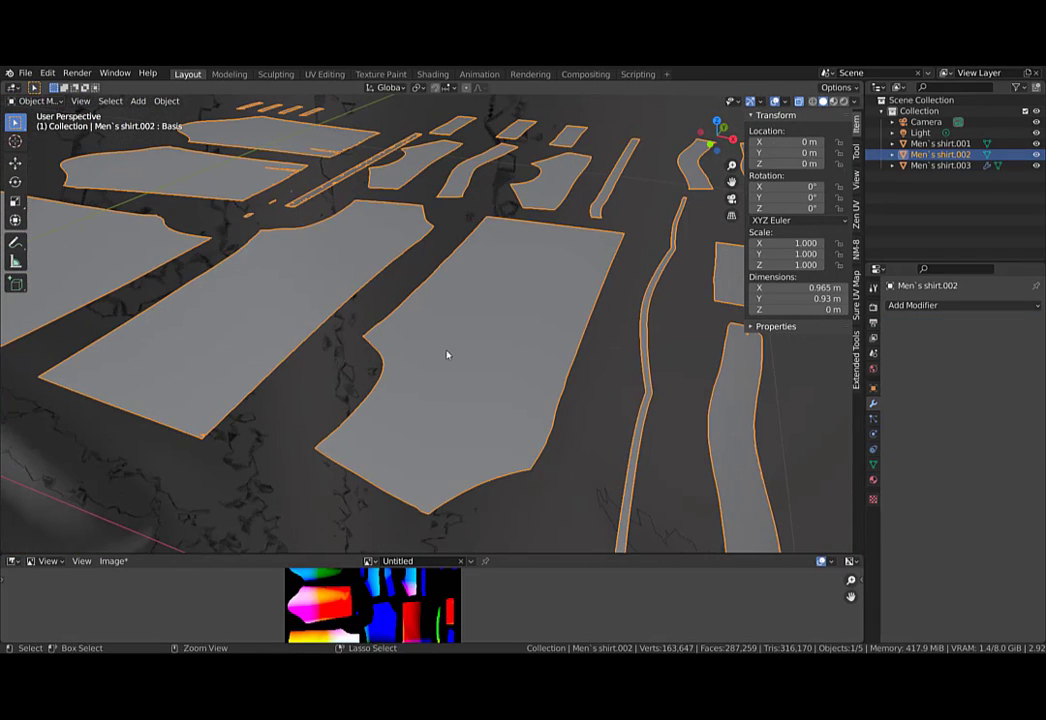
key("ctrl+z")
scroll(578, 332, "down", 10)
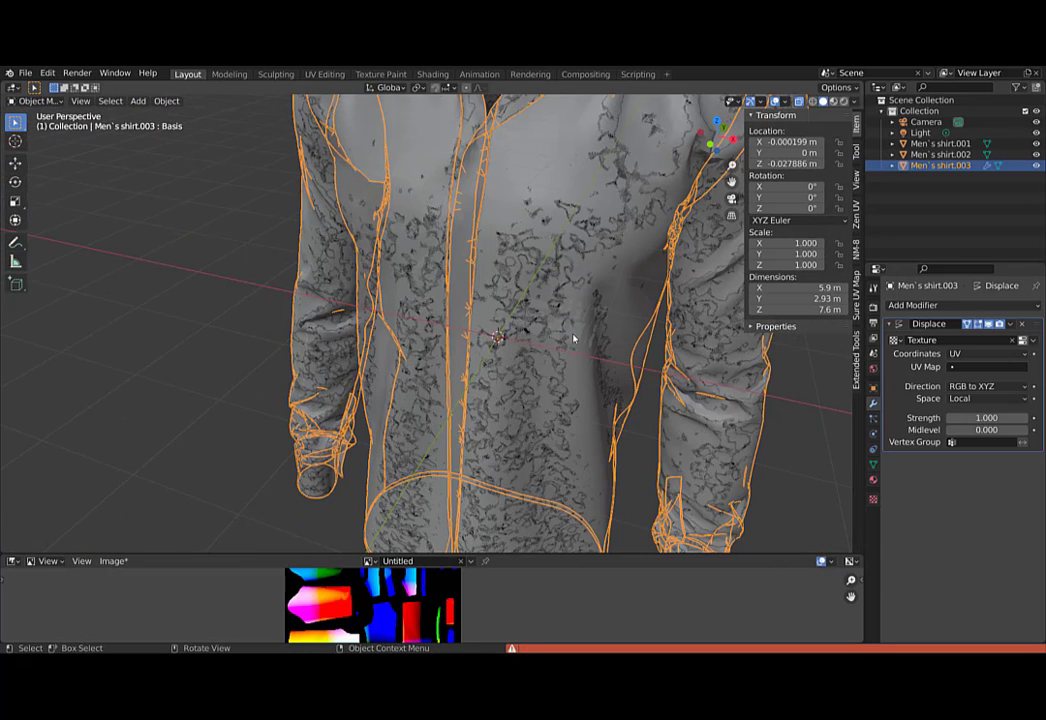
Turn off the Displace modifier's display and examine the offset between the flat Men`s shirt.003 and Men`s shirt.002 meshes.
left_click(990, 324)
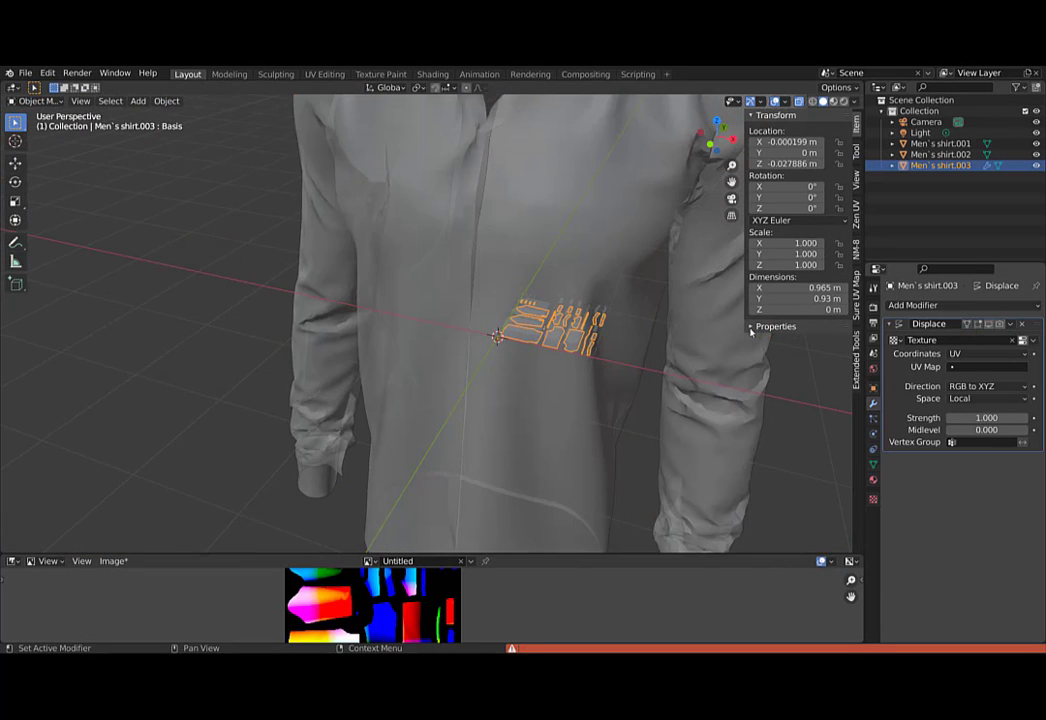
scroll(540, 328, "up", 3)
scroll(598, 325, "up", 2)
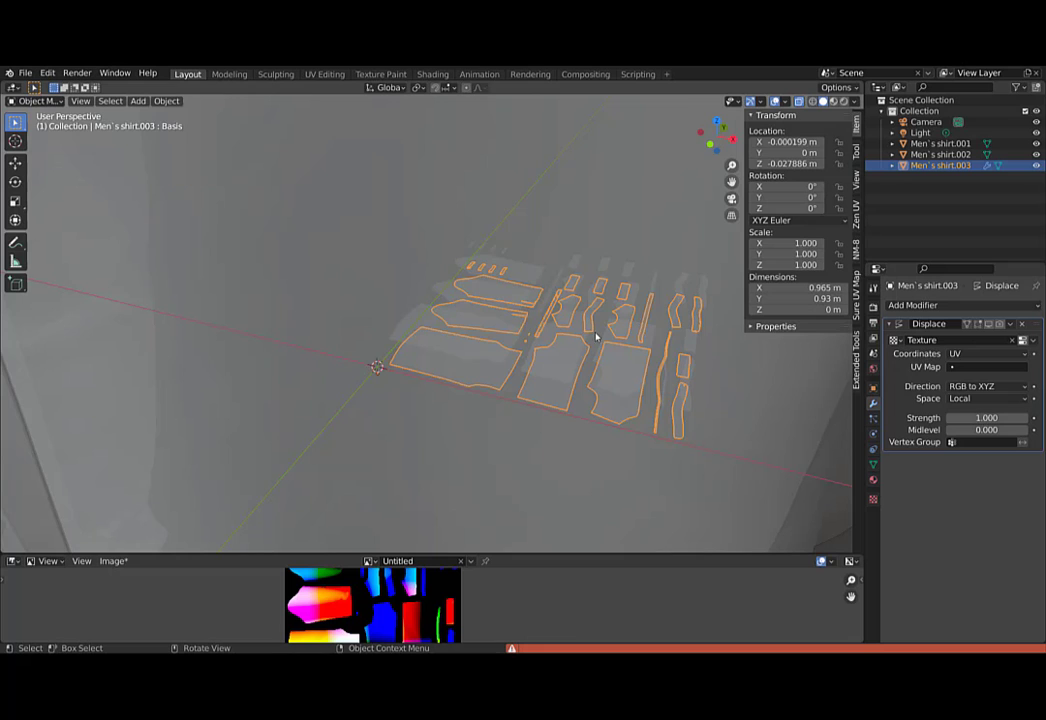
scroll(590, 340, "up", 5)
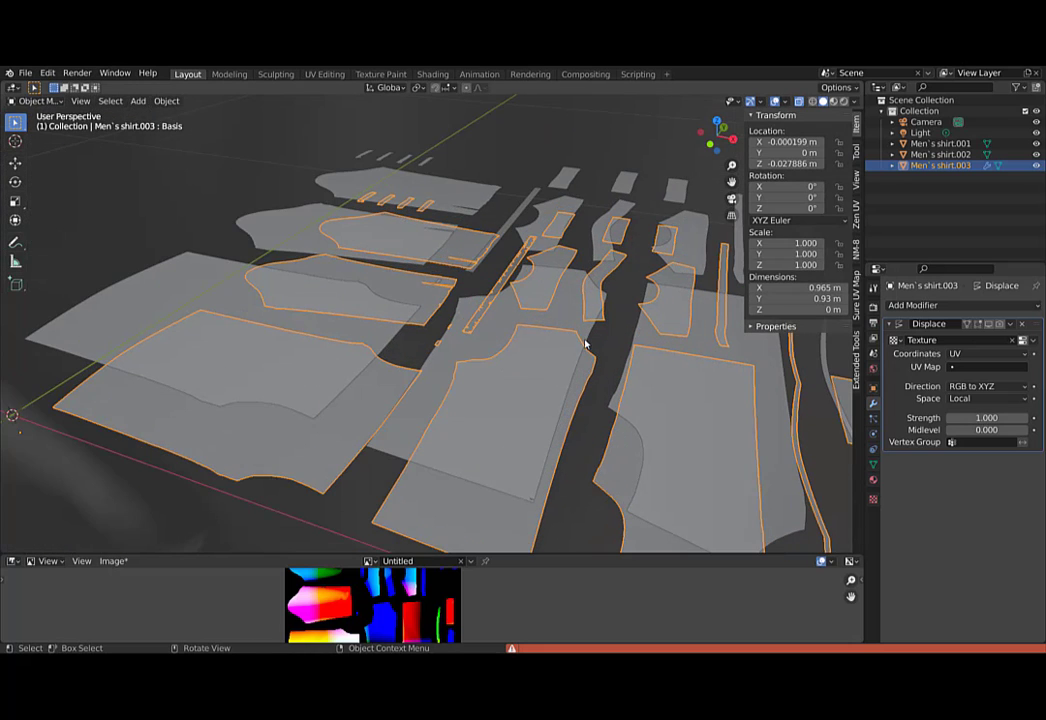
middle_click_drag(335, 365, 366, 382)
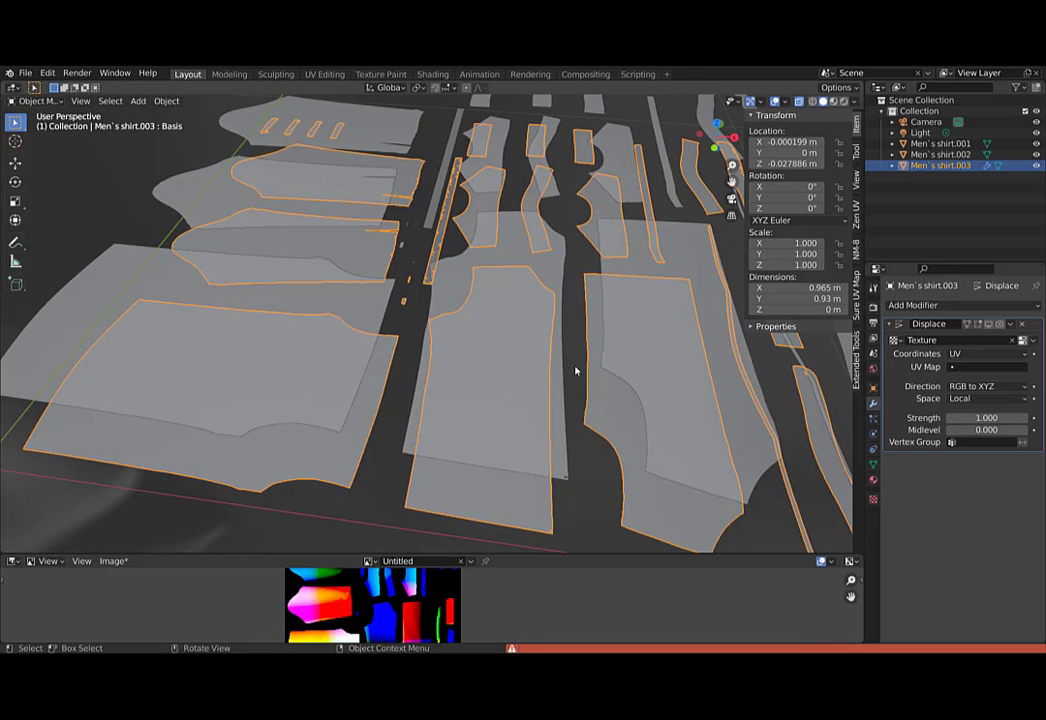
Turn off X-ray and hide the original 3D shirt, Men`s shirt.001.
key("alt+z")
mouse_move(530, 369)
middle_mouse_down()
mouse_move(538, 360)
mouse_move(626, 392)
mouse_move(626, 479)
middle_mouse_up()
left_click(622, 508)
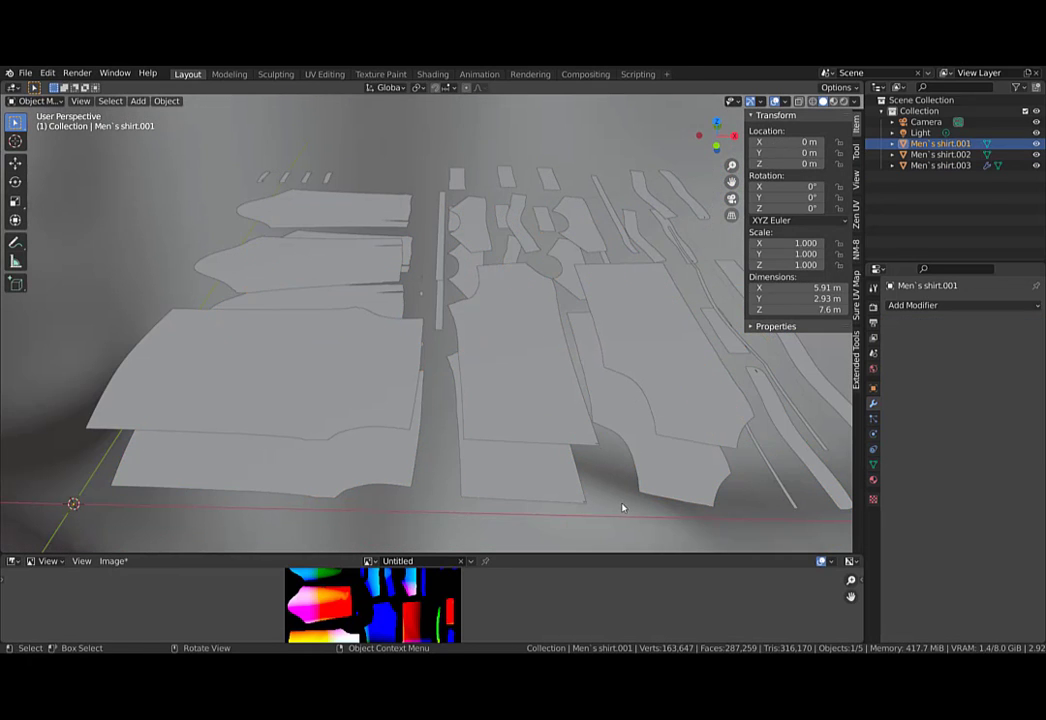
scroll(630, 470, "down", 15)
key("h")
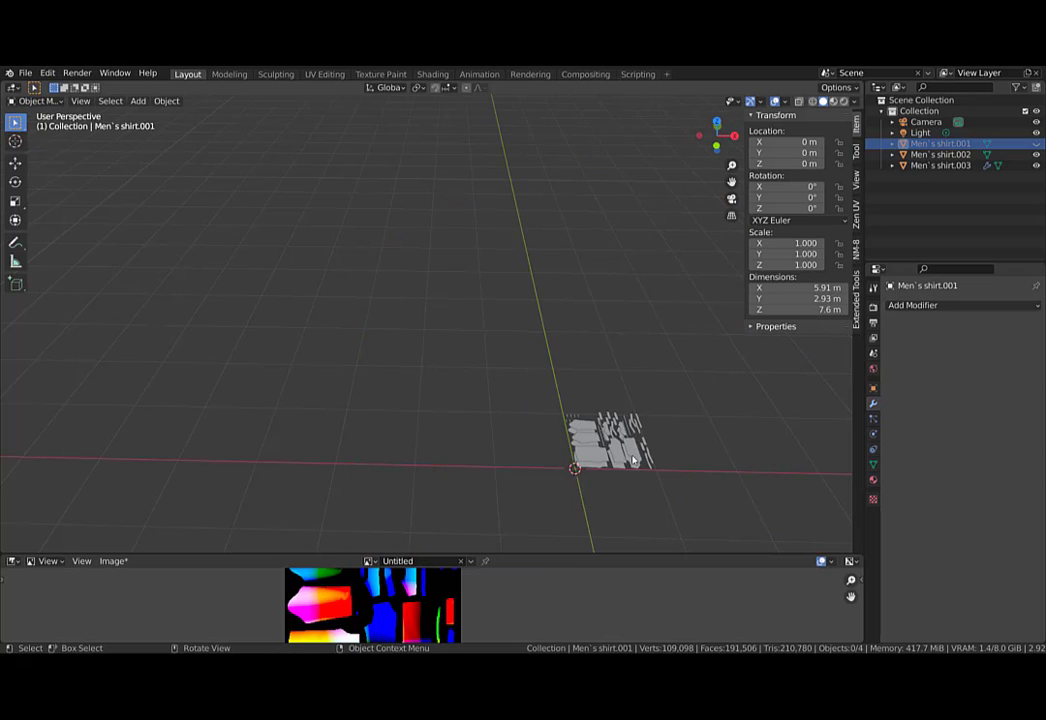
Compare the positions of the flat Men`s shirt.002 and Men`s shirt.003 meshes by selecting each in turn.
scroll(632, 459, "up", 10)
left_click(630, 451)
middle_click_drag(630, 451, 720, 408)
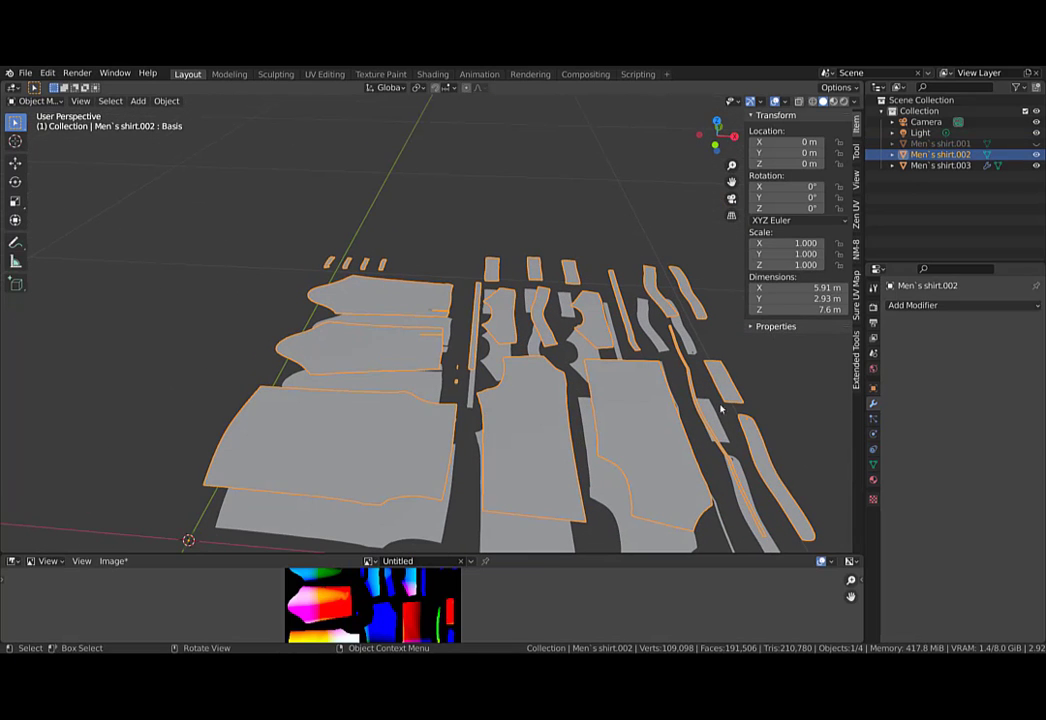
middle_click_drag(656, 455, 619, 465)
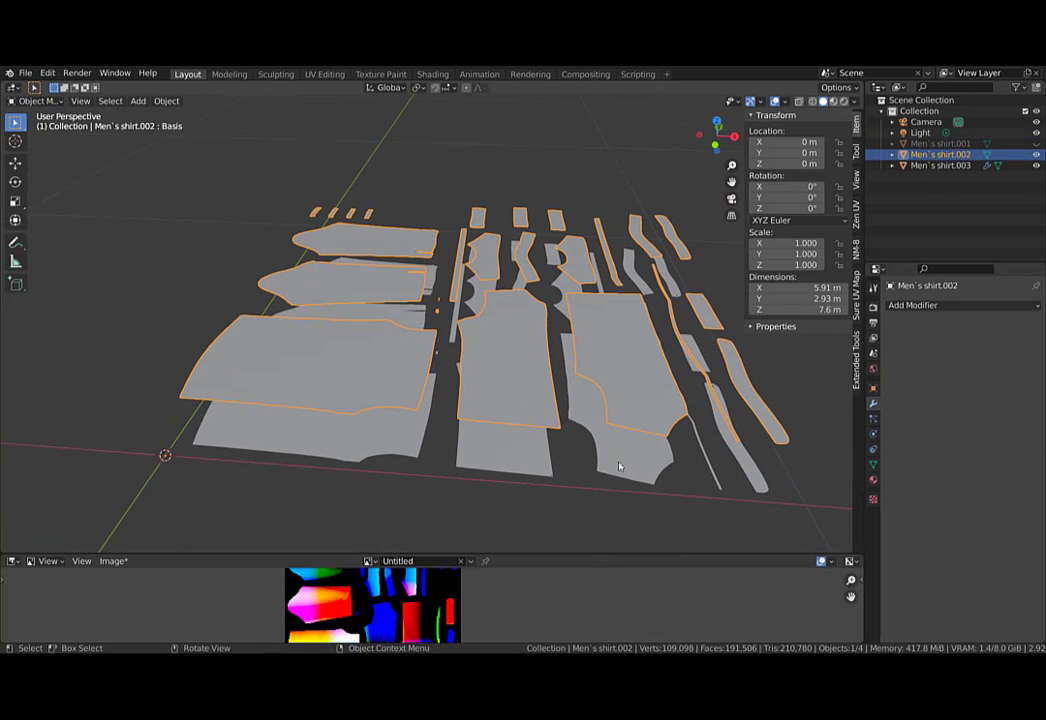
left_click(608, 465)
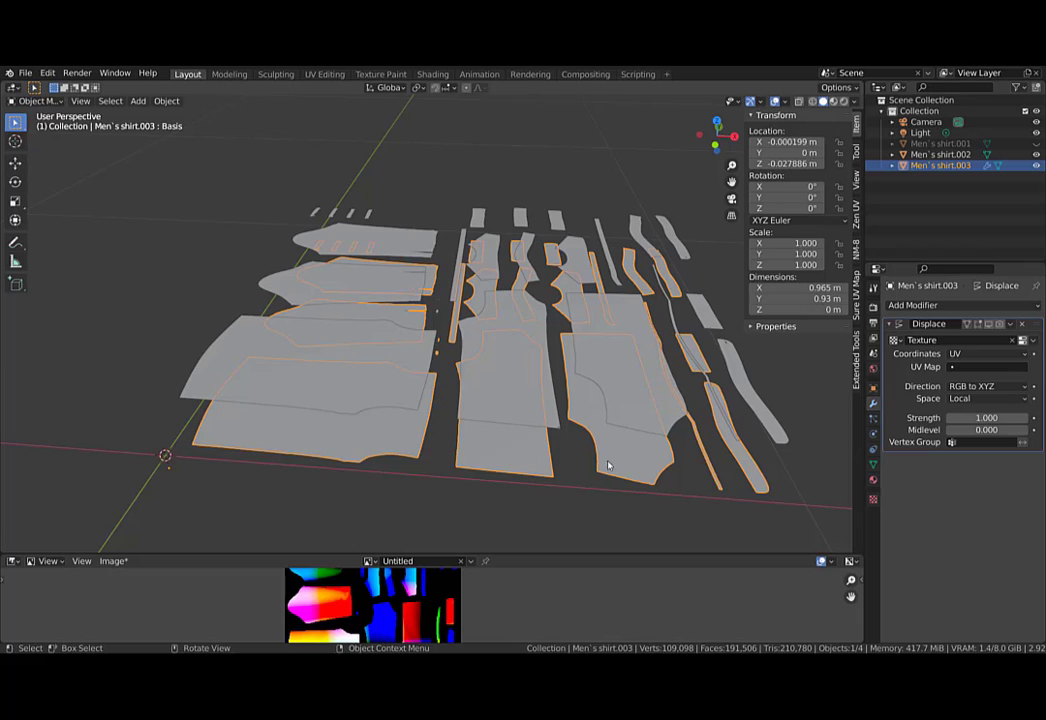
left_click(647, 413)
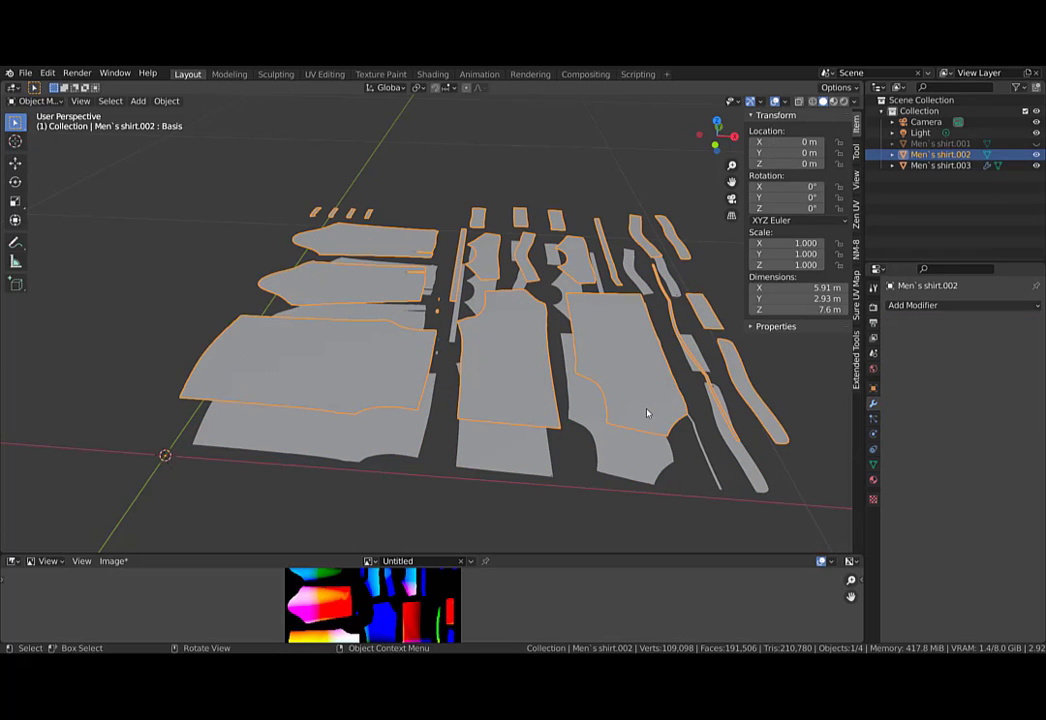
Hide Men`s shirt.002, then select Men`s shirt.003 and inspect its flat layout against the origin in top view.
key("h")
left_click(643, 454)
key("KP_7")
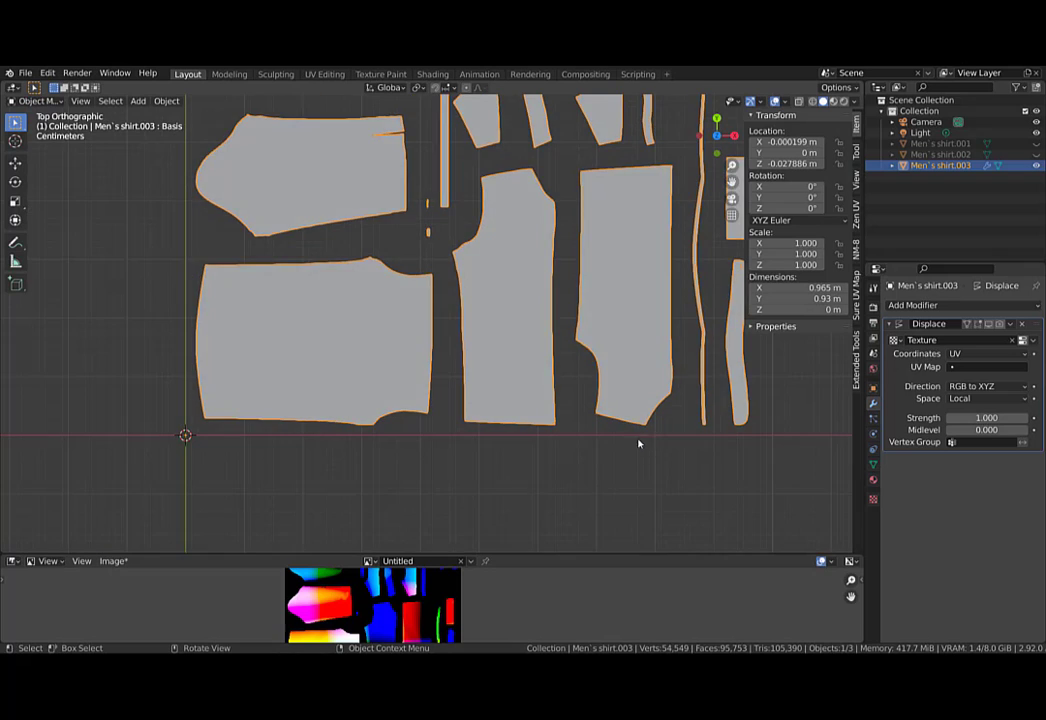
scroll(562, 347, "down", 2)
scroll(561, 347, "up", 2)
middle_click_drag(493, 319, 484, 377, "shift")
scroll(490, 348, "down", 3)
scroll(484, 377, "up", 2)
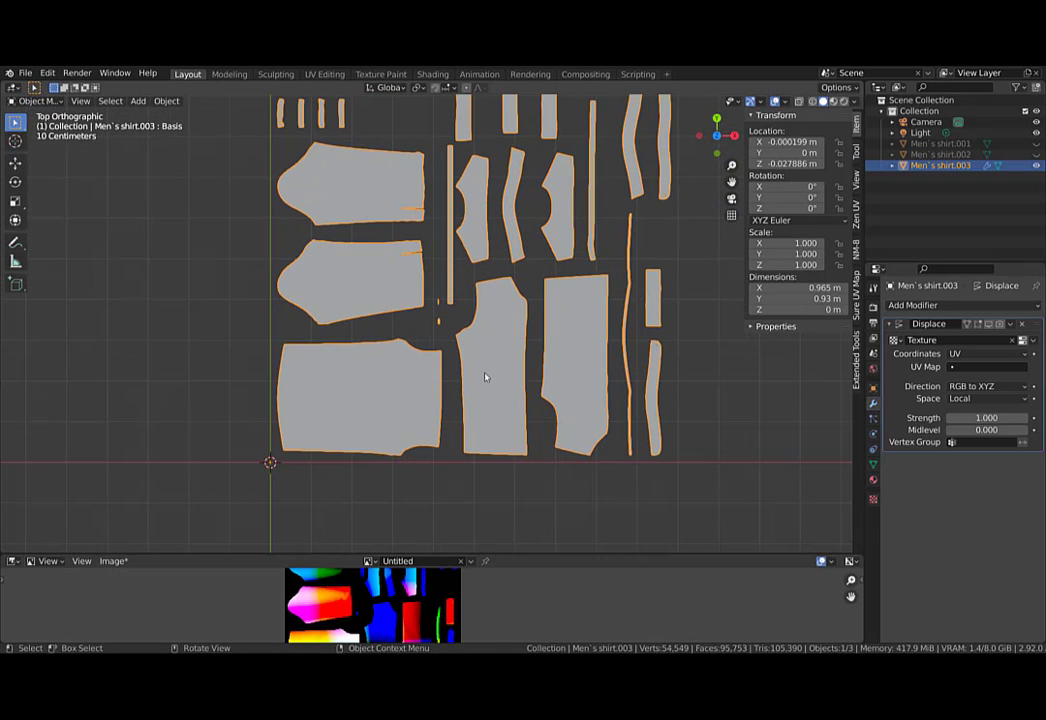
Add a plane mesh and, in Edit Mode, scale it down and move it over the flat front piece beside the large panel.
key("shift+a")
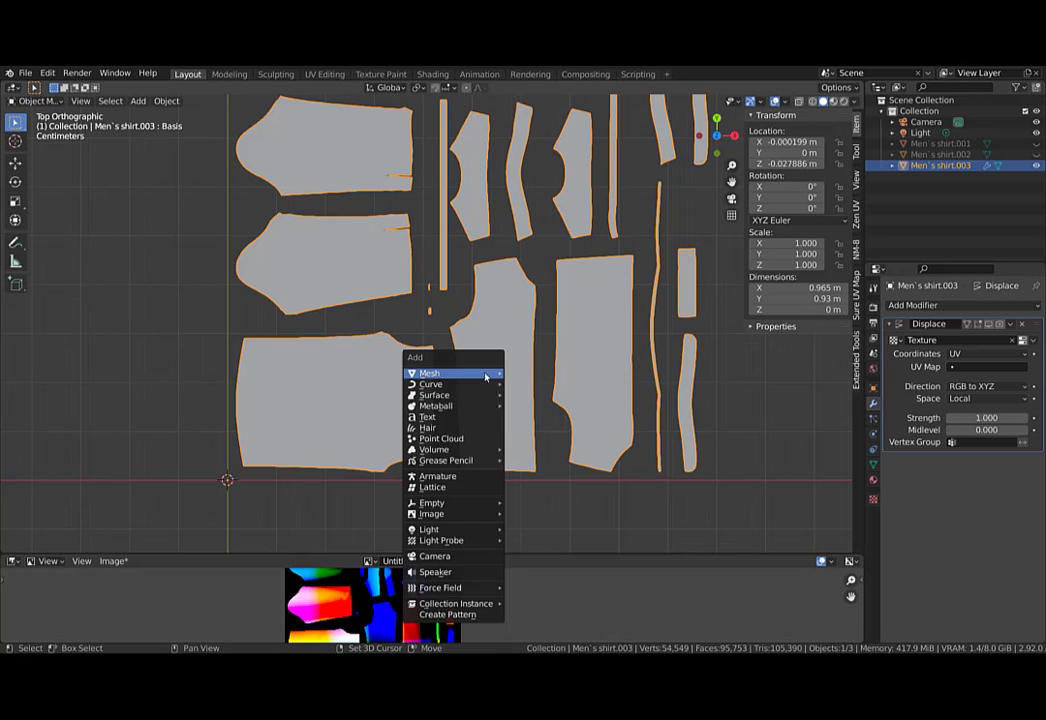
mouse_move(486, 376)
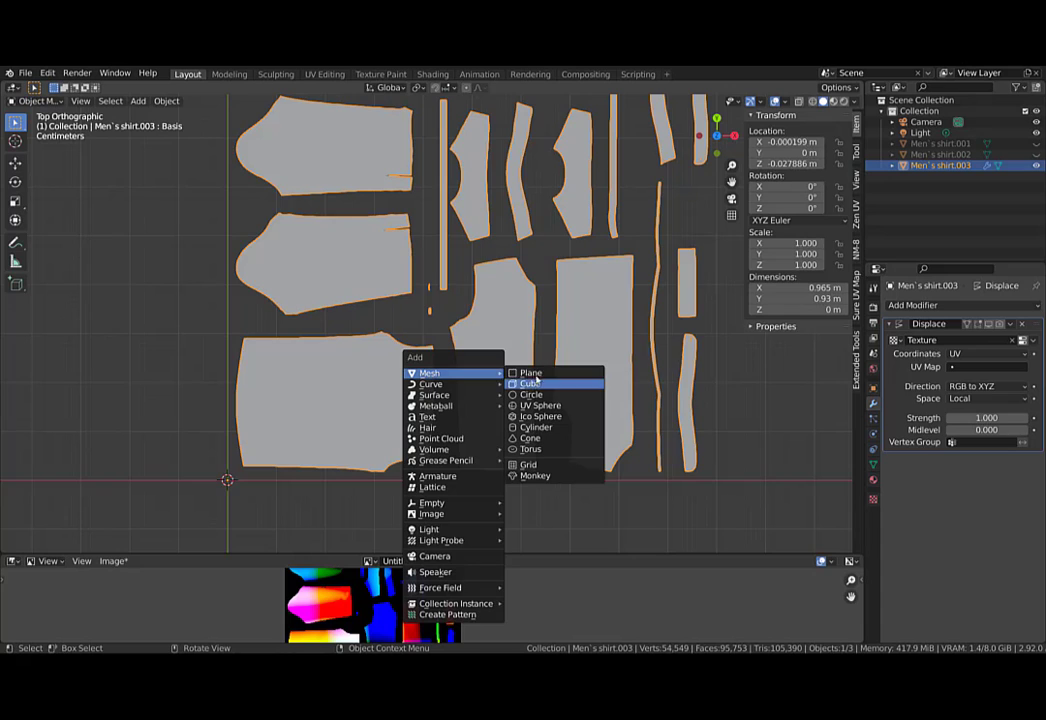
left_click(534, 374)
key("ctrl+Tab")
left_click(747, 423)
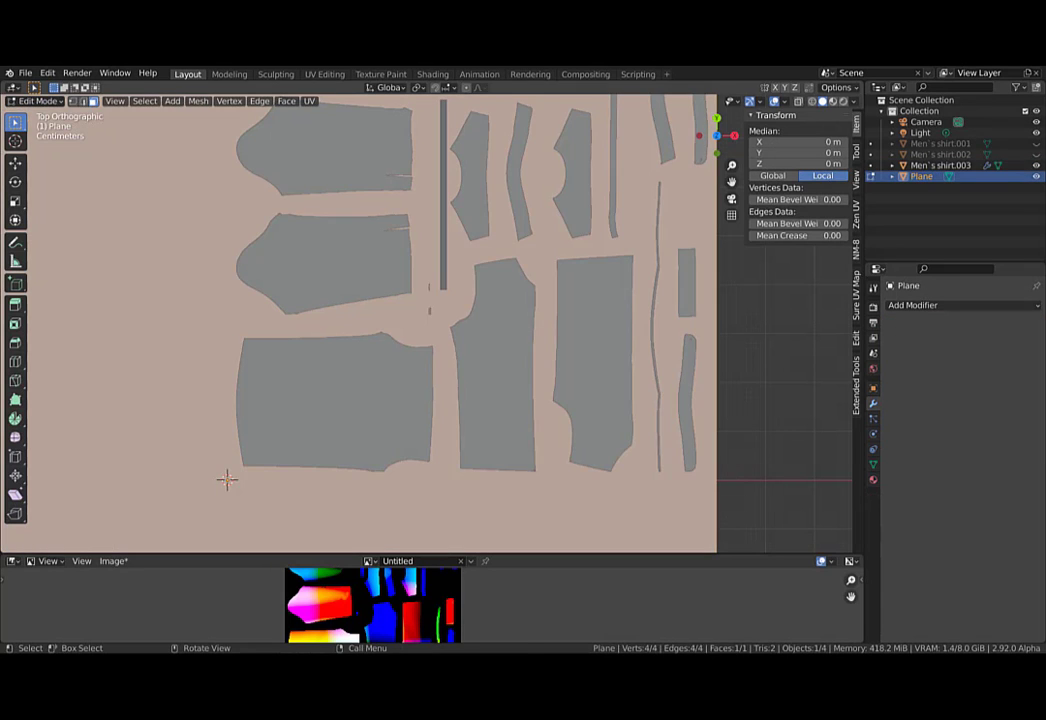
key("s")
left_click(305, 415)
key("g")
left_click(586, 360)
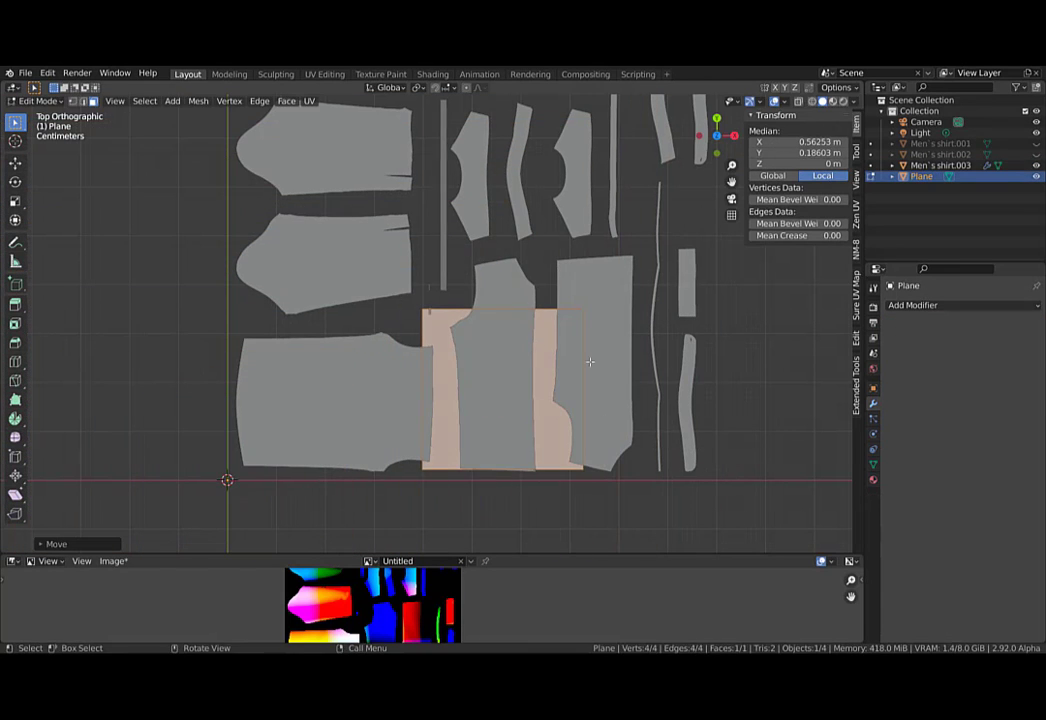
key("s")
left_click(560, 429)
Raise the plane about 0.009 m along Z above the flat shirt and return to top view.
middle_click_drag(518, 445, 497, 391)
key("g")
key("z")
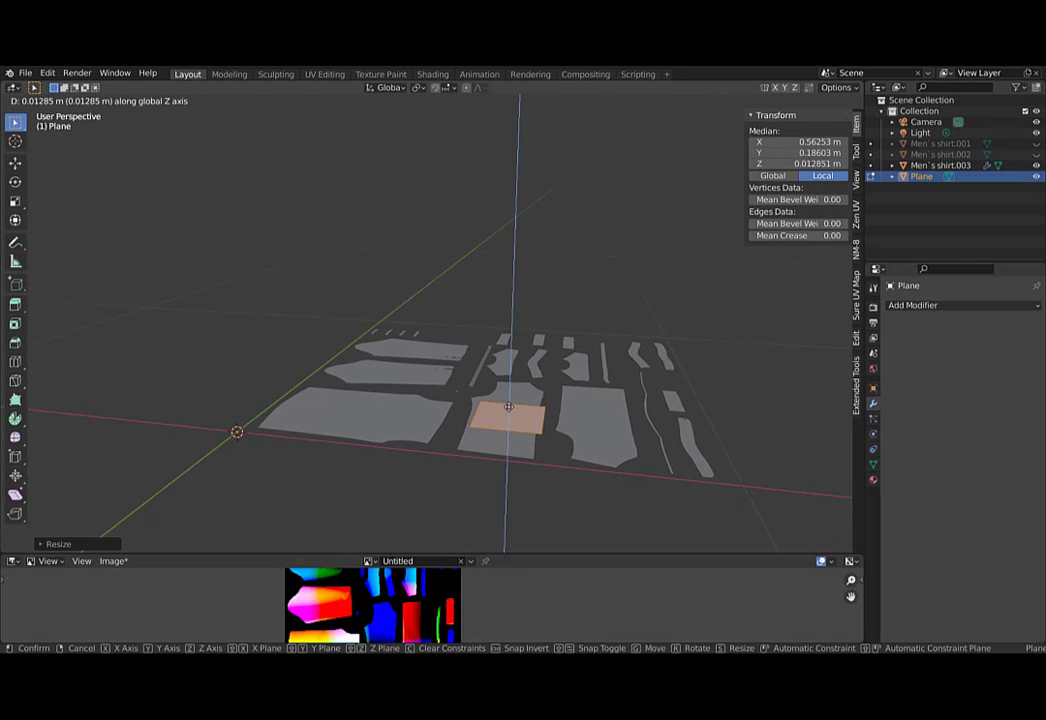
left_click(508, 407)
key("KP_7")
Move the plane's two lower corner vertices to the bottom corners of the front piece.
scroll(504, 406, "up", 4)
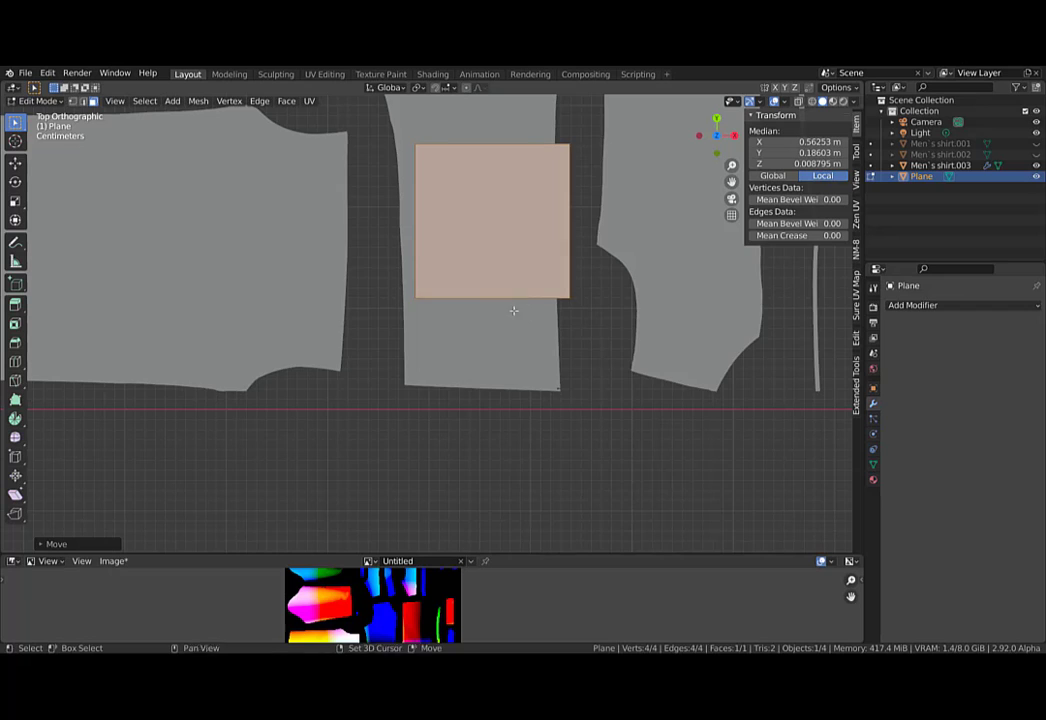
middle_click_drag(513, 310, 607, 393, "shift")
left_click(606, 407)
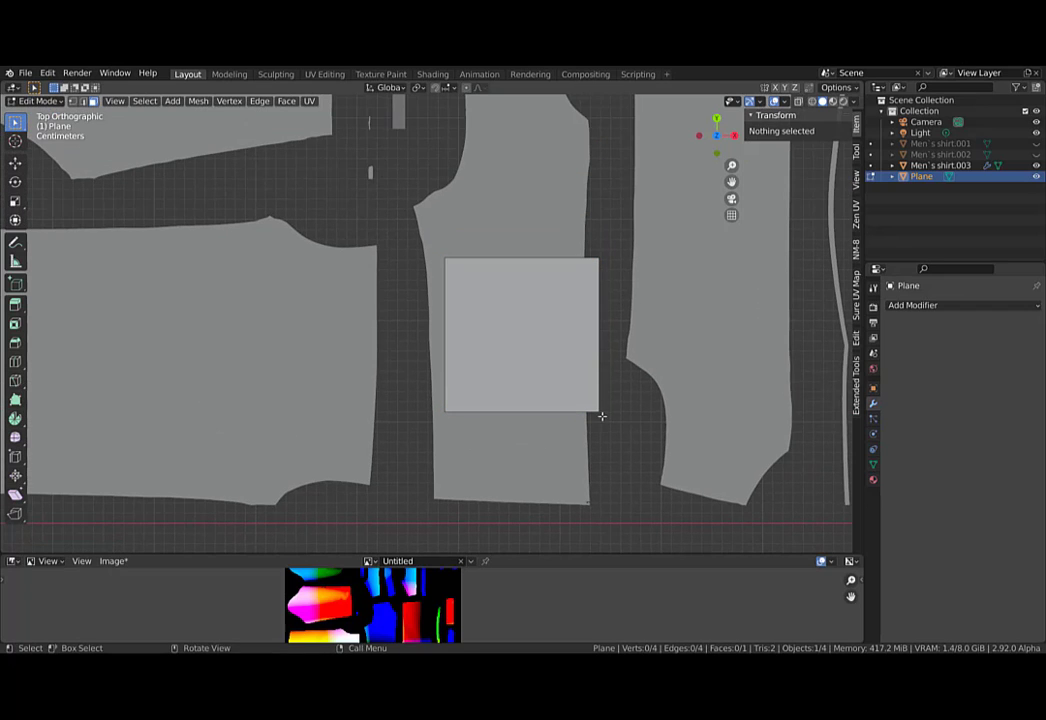
left_click(598, 411)
key("g")
left_click(556, 497)
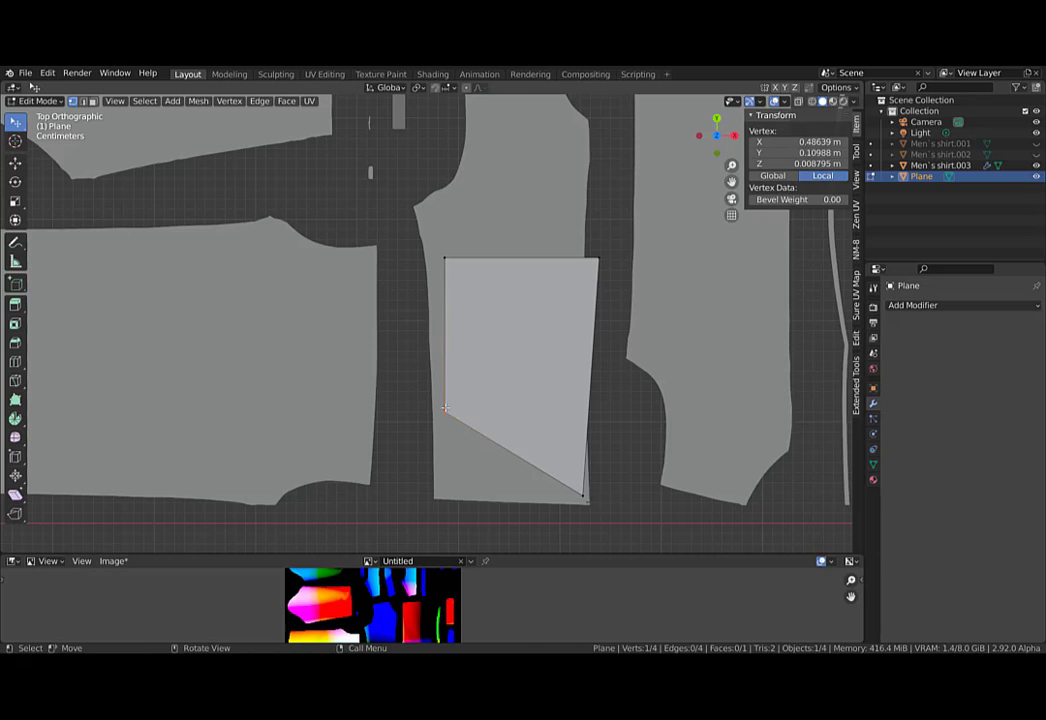
key("g")
left_click(437, 498)
Move the plane's two upper corner vertices to the base of the armhole and the opposite side edge.
left_click(444, 265)
key("g")
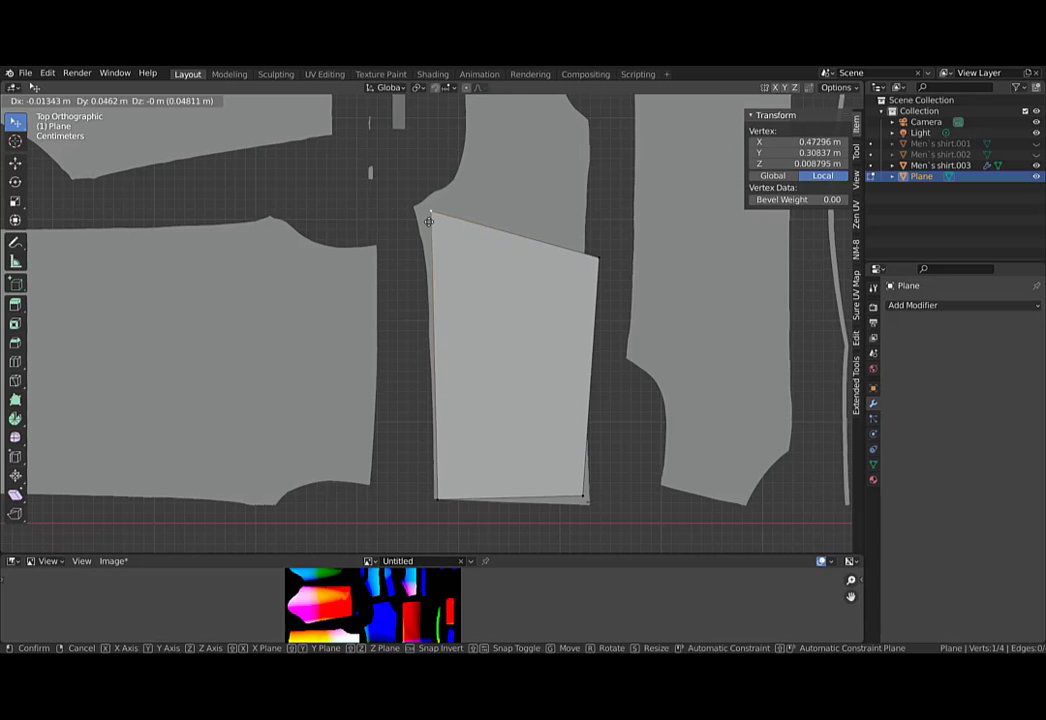
left_click(418, 210)
left_click(596, 260)
key("g")
left_click(580, 212)
Extrude the plane's upper edge upward and fit its two new vertices to the front piece's narrower outline above the armhole.
middle_click_drag(530, 206, 513, 296, "shift")
key("2")
left_click(498, 294)
key("e")
left_click(516, 220)
key("1")
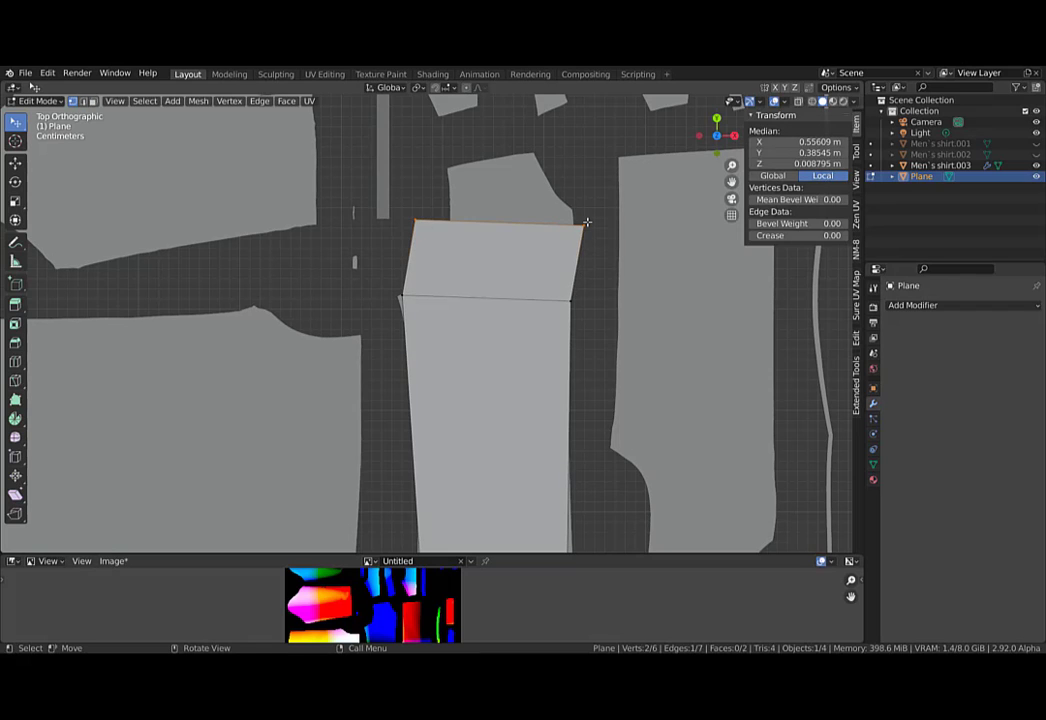
left_click(588, 223)
key("g")
left_click(572, 226)
left_click(428, 225)
key("g")
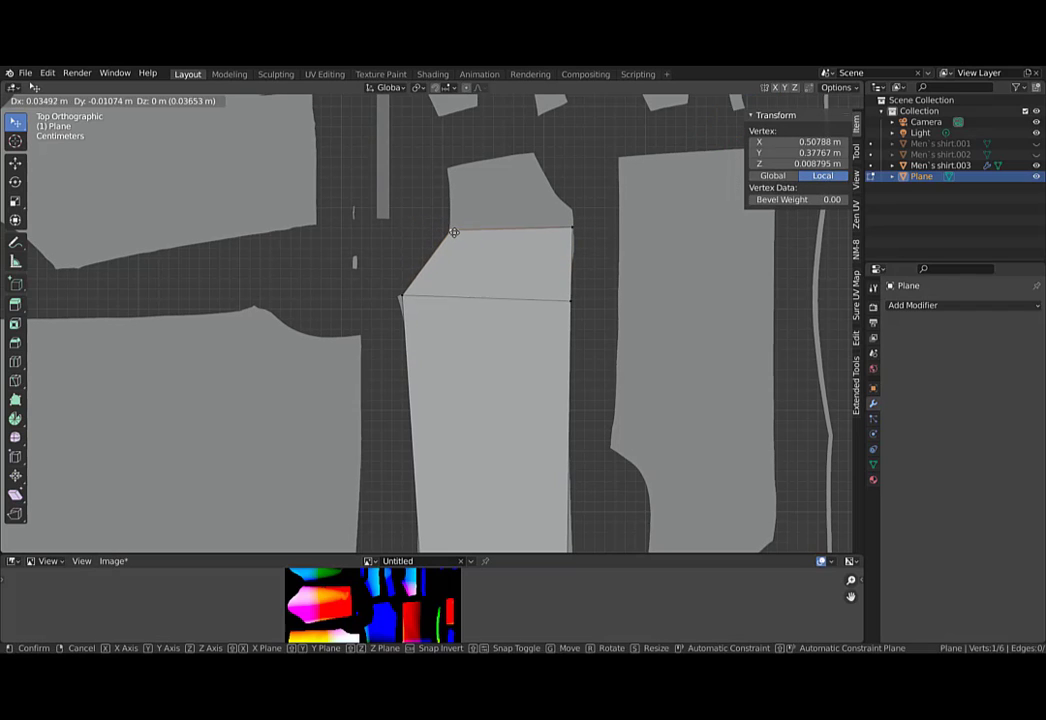
left_click(455, 229)
Extrude the upper edge again to the top of the front piece, scaling and rotating it to match the slanted shoulder line.
key("2")
left_click(500, 233)
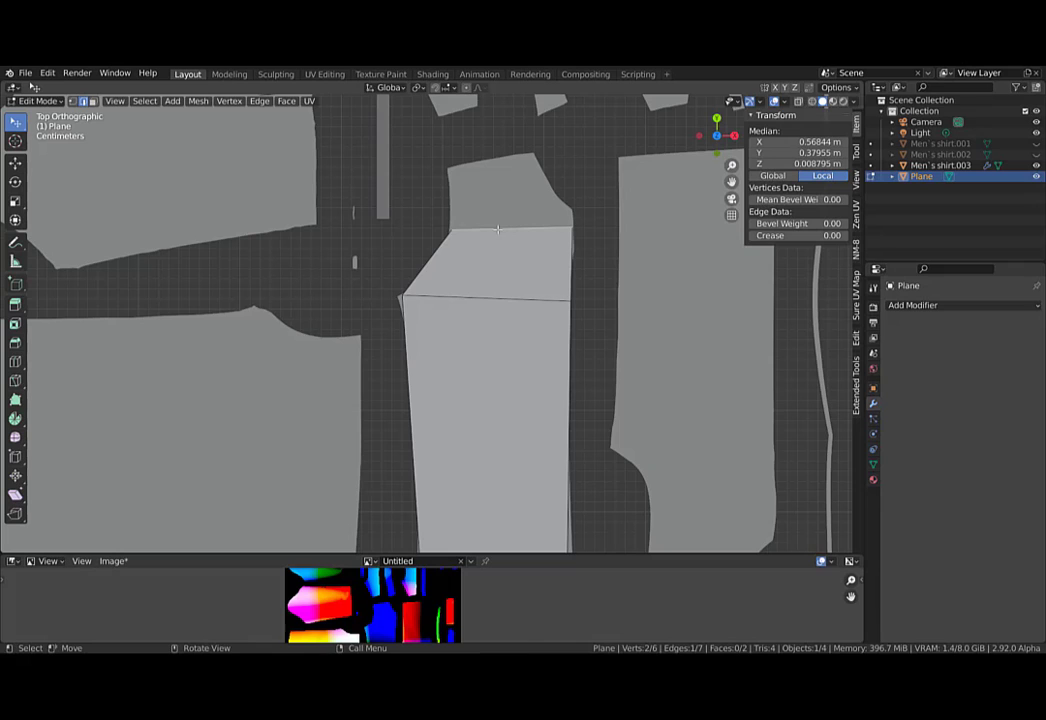
key("g")
left_click(482, 158)
key("ctrl+z")
key("e")
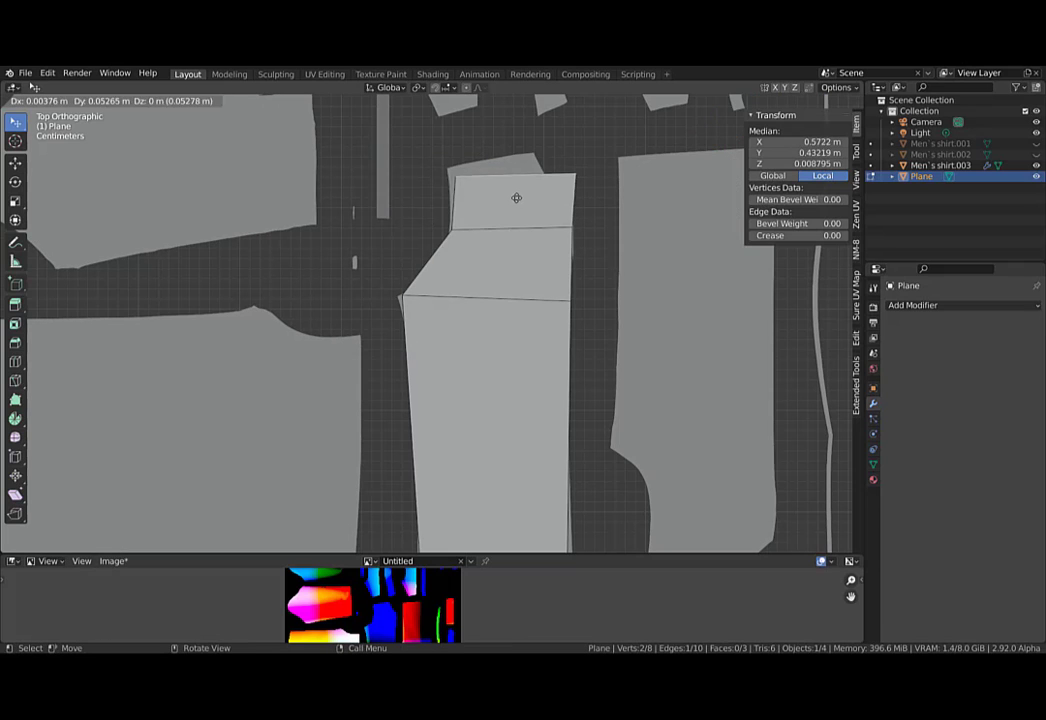
left_click(516, 197)
key("r")
left_click(572, 212)
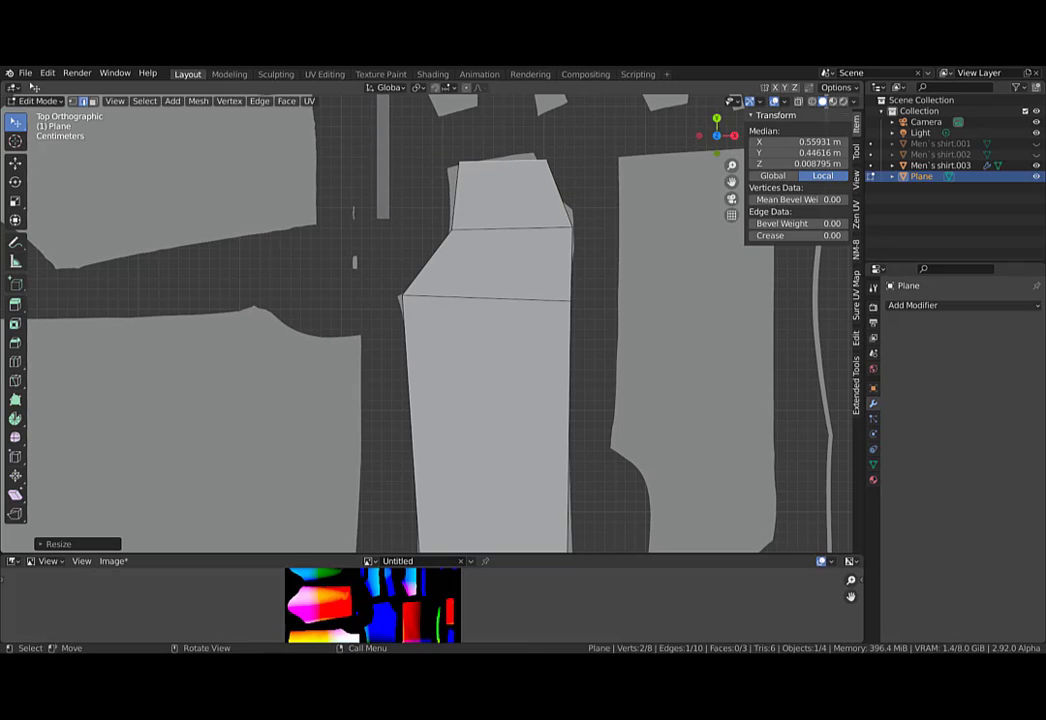
key("g")
key("r")
left_click(572, 238)
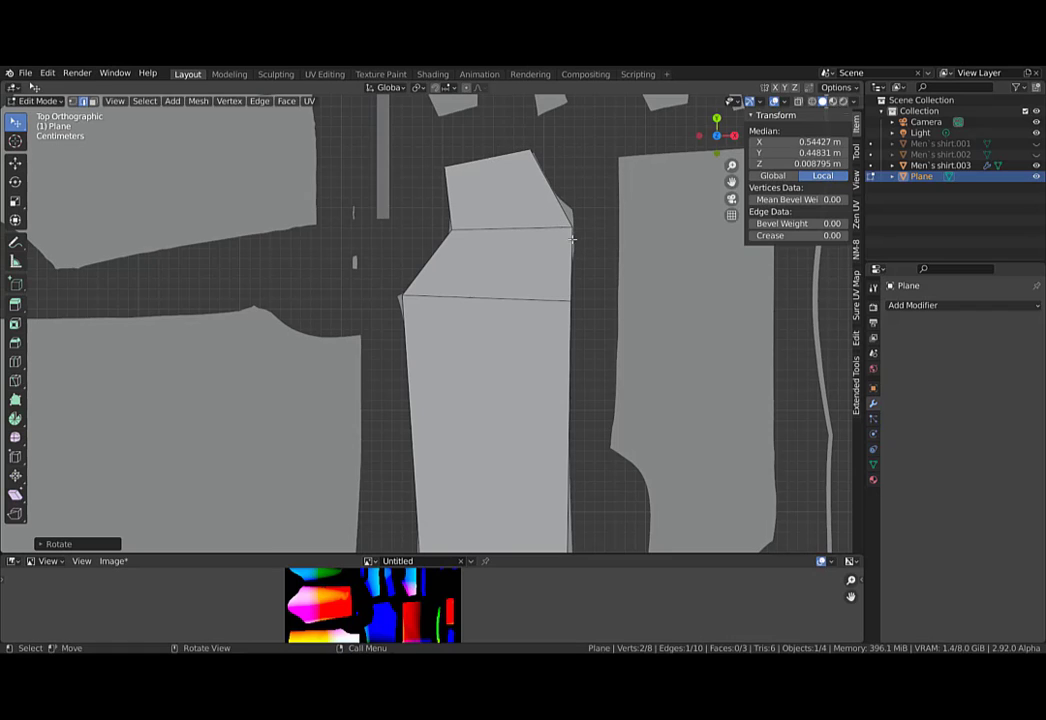
Add a cross edge in the topmost segment with Offset Edge Slide and move its end vertices toward the neckline and armhole outlines.
key("ctrl+shift+r")
left_click(540, 190)
middle_click_drag(505, 167, 506, 275, "shift")
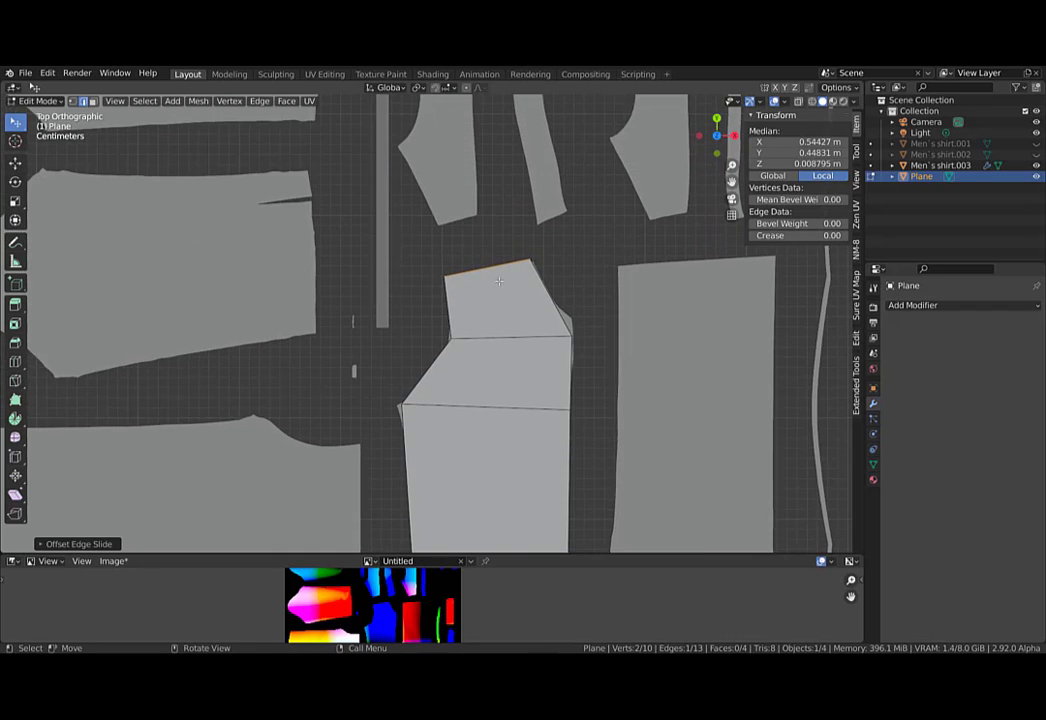
scroll(506, 275, "up", 3)
key("g")
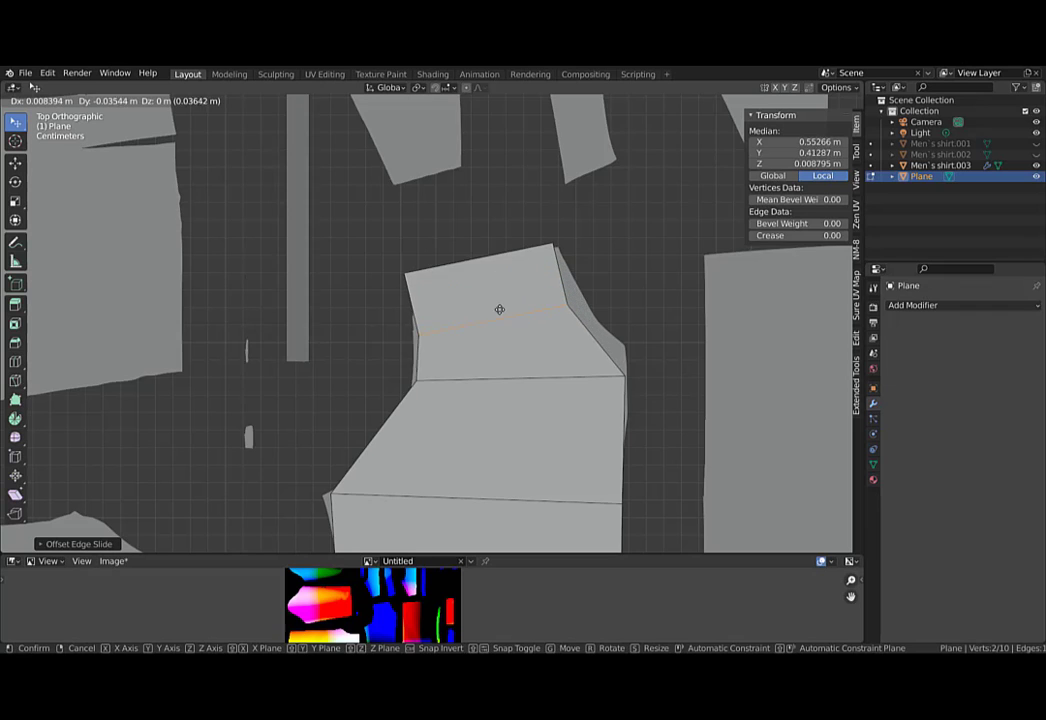
left_click(565, 308)
left_click_drag(567, 308, 587, 306)
left_click_drag(419, 336, 424, 334)
middle_click_drag(438, 434, 440, 369, "shift")
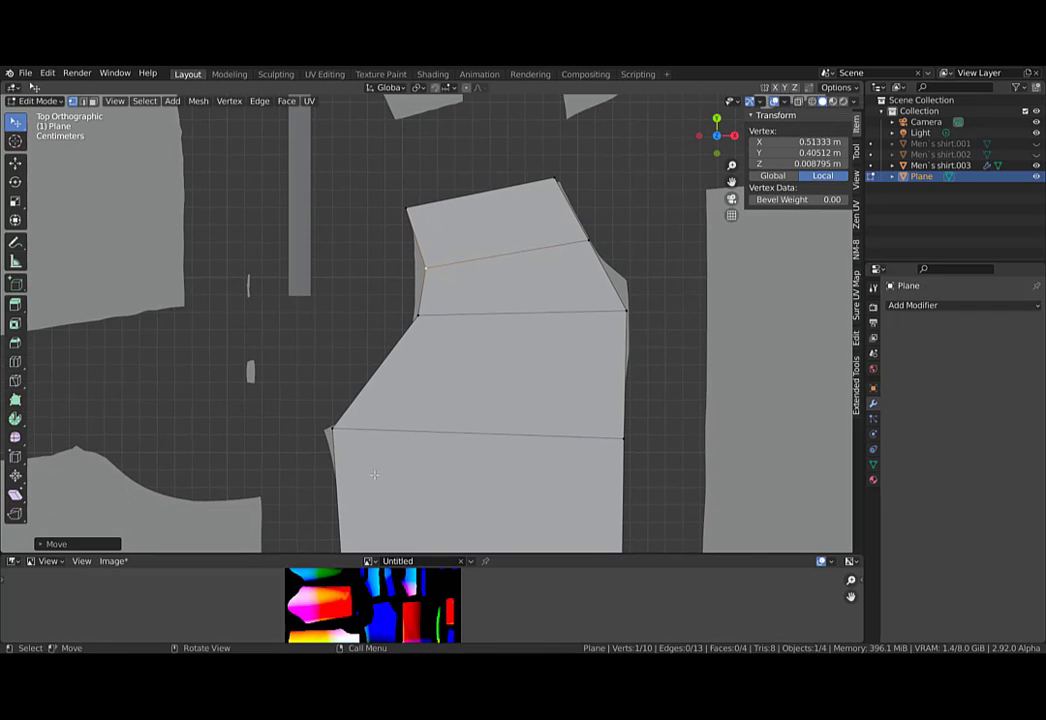
Add a centered loop cut across the tapered armhole segment and keep only the plane selected for editing.
key("ctrl+r")
left_click(380, 363)
right_click(379, 363)
key("ctrl+z")
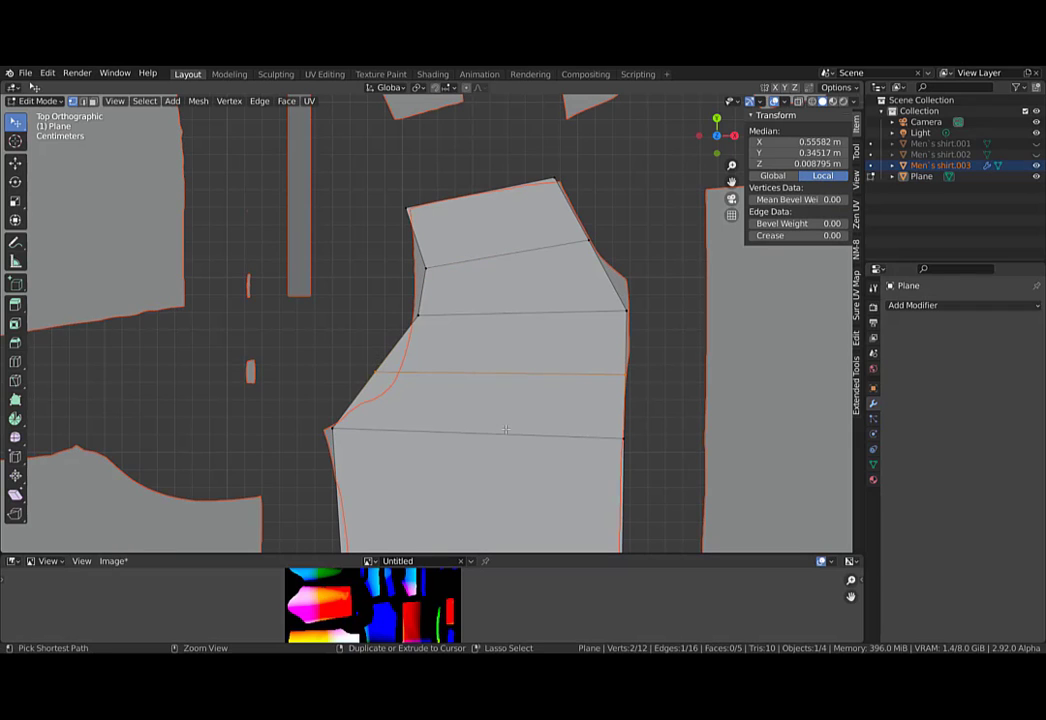
left_click(374, 376)
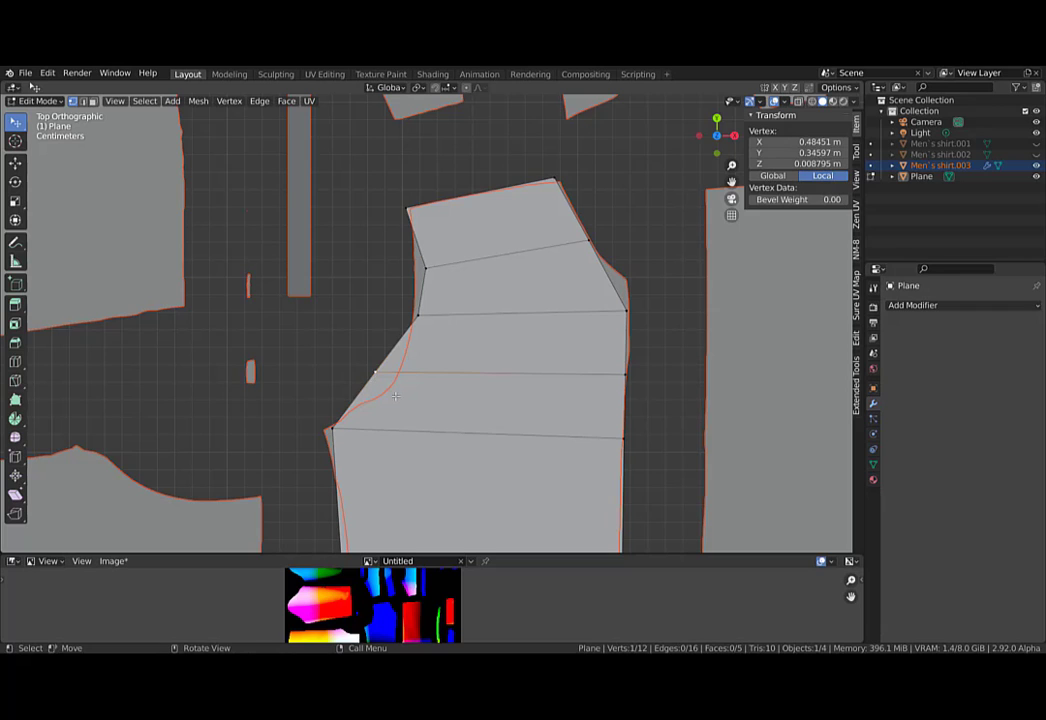
key("ctrl+Tab")
key("Tab")
left_click(377, 381)
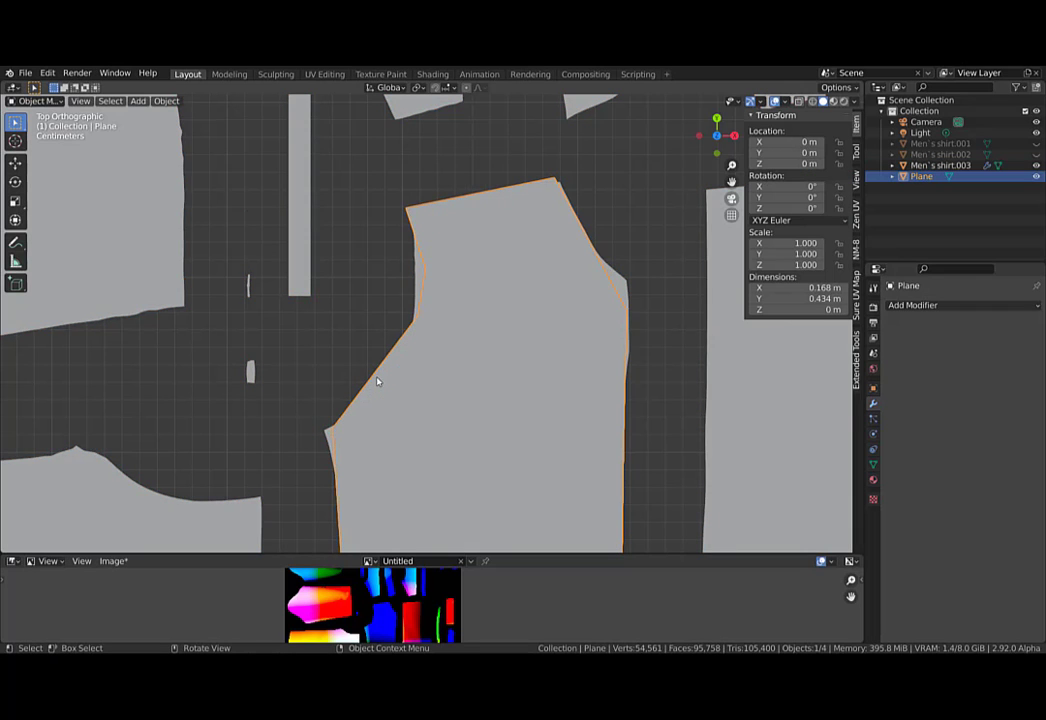
key("Tab")
Add a centered lengthwise loop cut through the whole plane mesh.
scroll(465, 431, "down", 2)
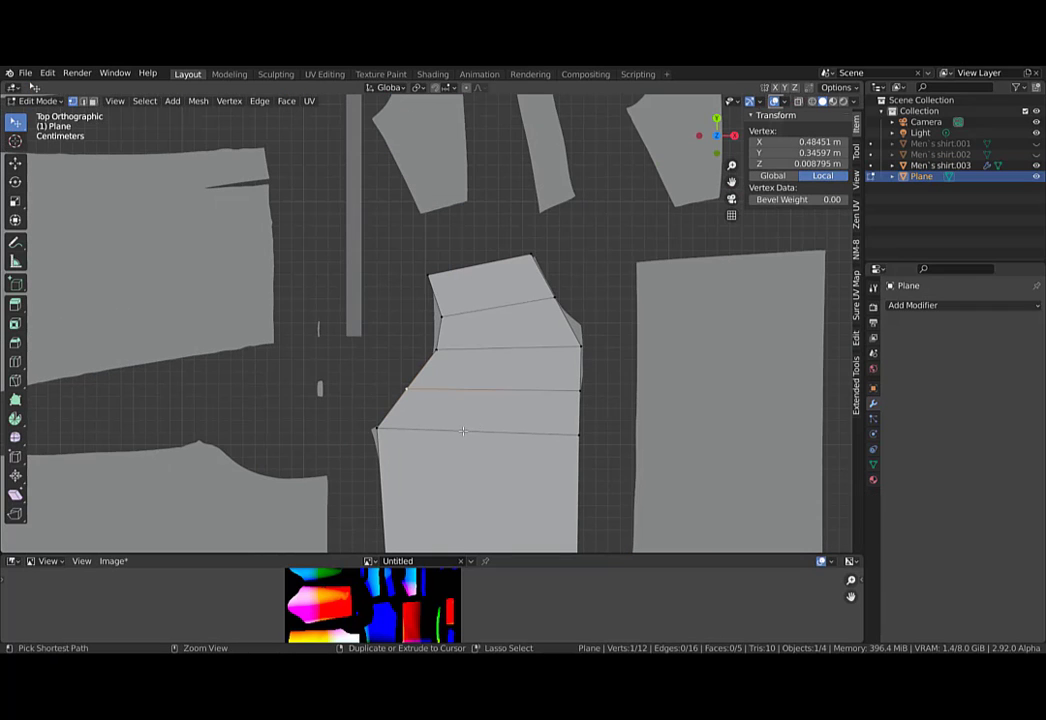
key("ctrl+r")
left_click(463, 431)
right_click(463, 431)
scroll(470, 465, "down", 2)
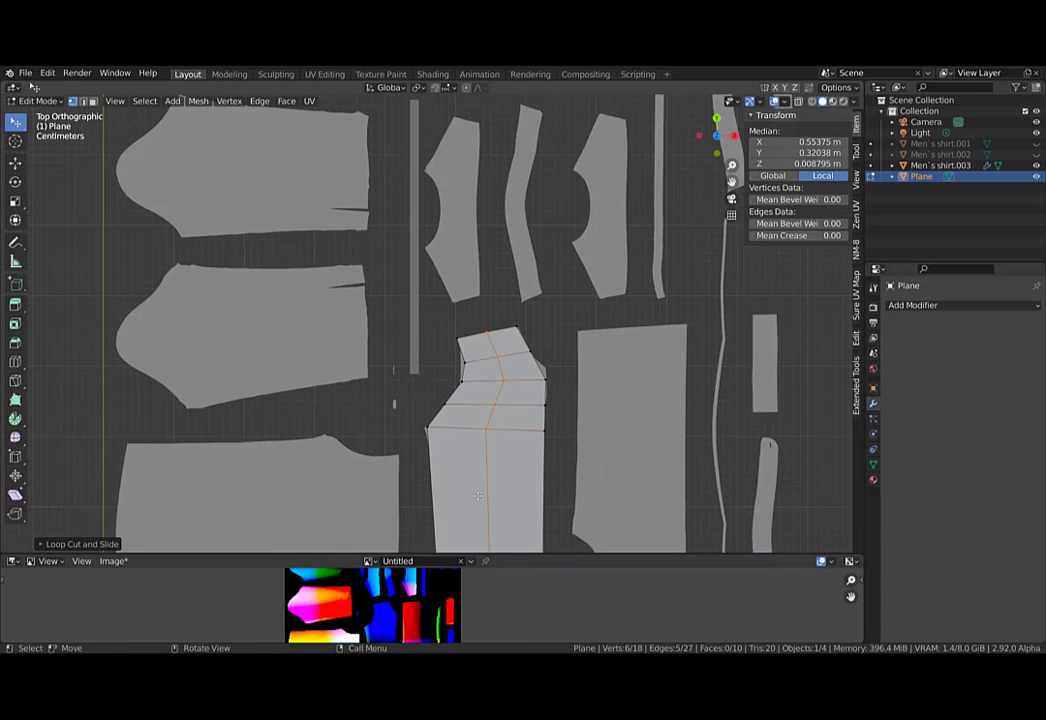
middle_click_drag(478, 496, 500, 311, "shift")
scroll(505, 309, "down", 1)
Add three evenly spaced horizontal loop cuts to divide the long lower section of the plane into four rows.
key("ctrl+r")
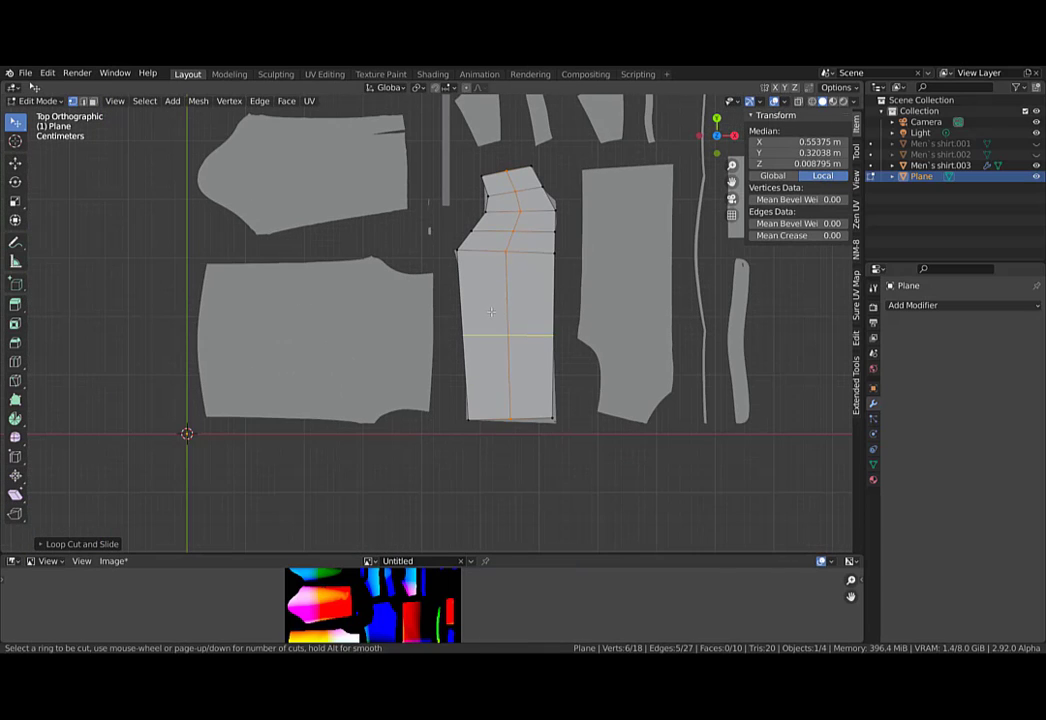
left_click(498, 317)
right_click(498, 317)
key("ctrl+r")
left_click(480, 298)
right_click(480, 298)
key("ctrl+r")
left_click(520, 381)
right_click(520, 381)
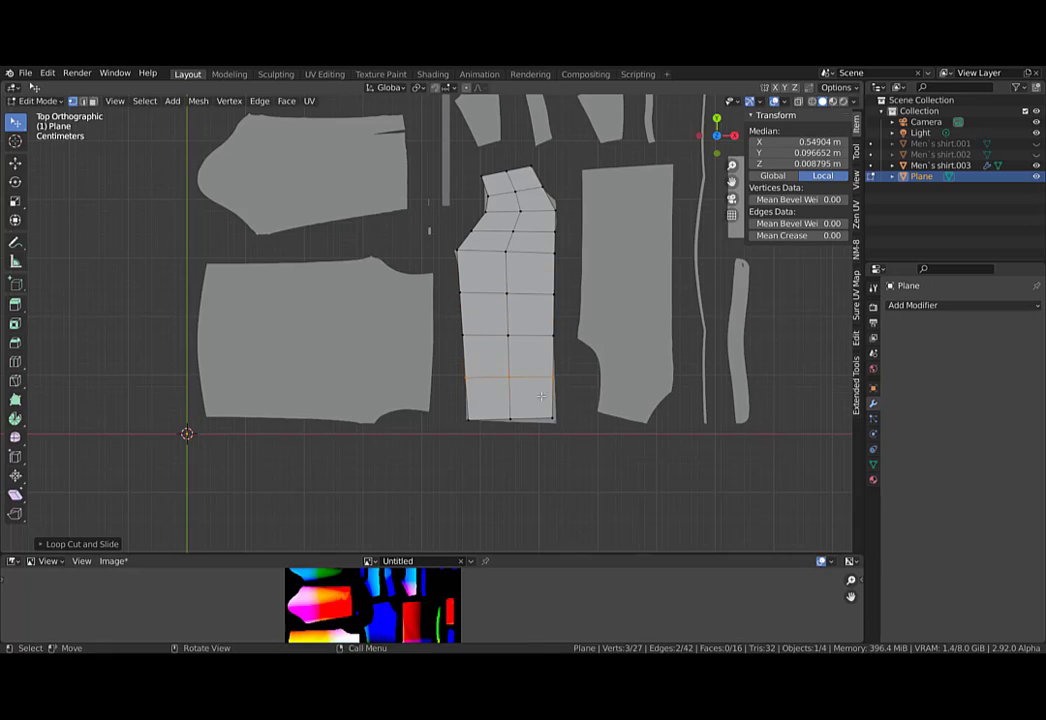
Nudge the plane's lower right corner vertex, then return to Object Mode with the viewport shading color set to Random.
scroll(541, 396, "up", 3)
mouse_move(560, 430)
left_mouse_down()
mouse_move(564, 439)
mouse_move(560, 431)
left_mouse_up()
left_click(560, 430)
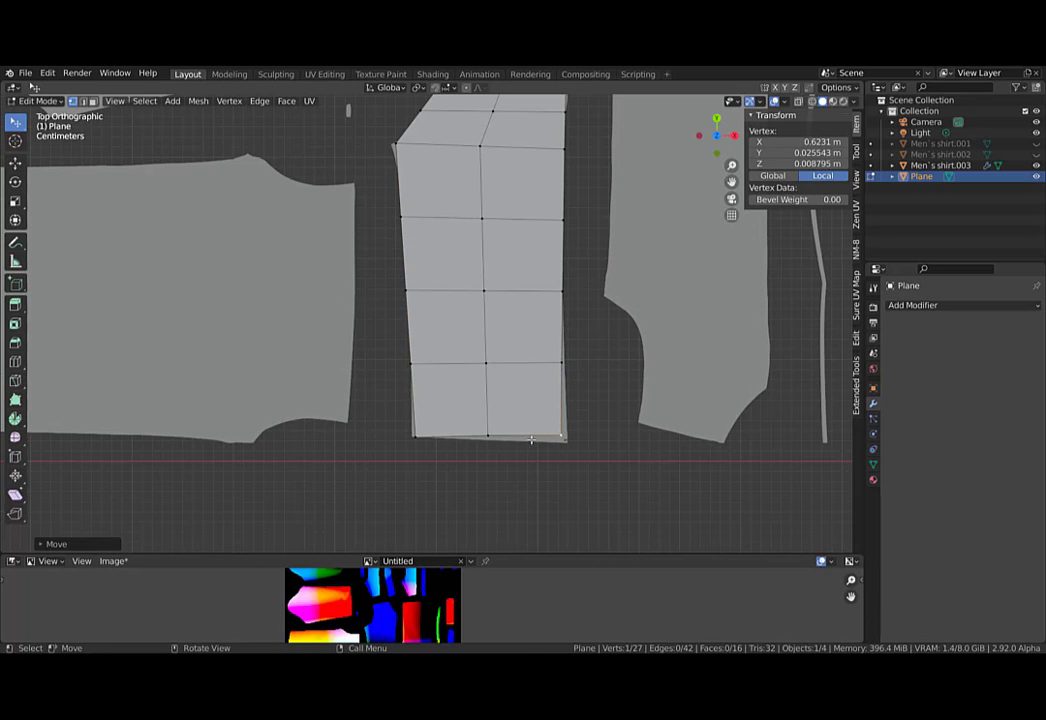
key("Tab")
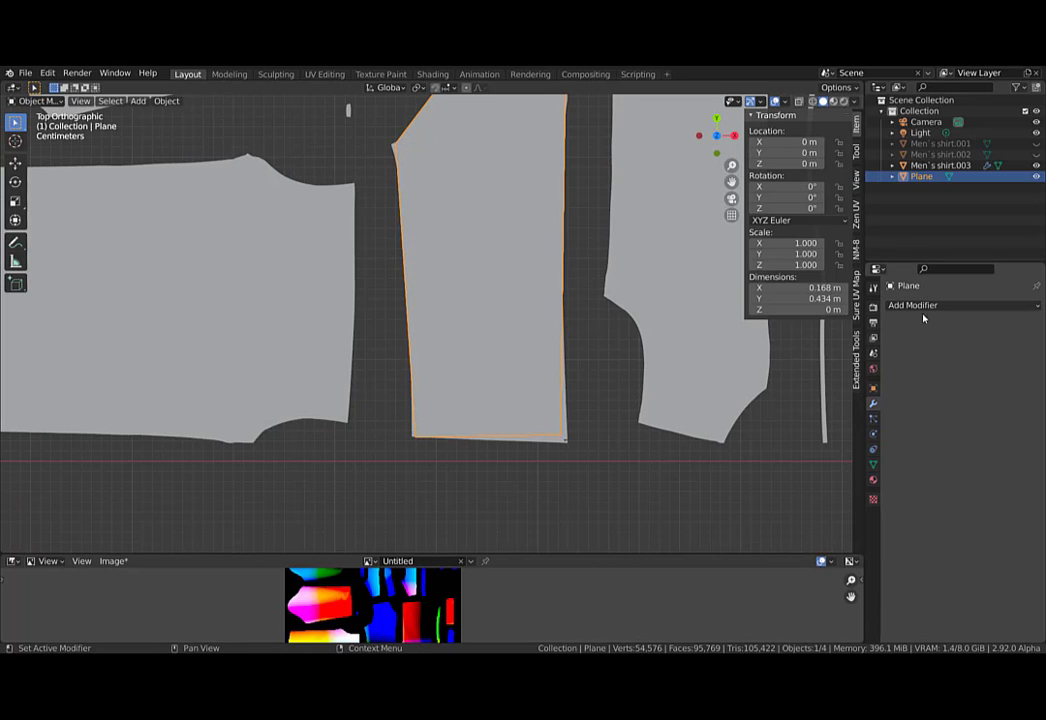
left_click(852, 101)
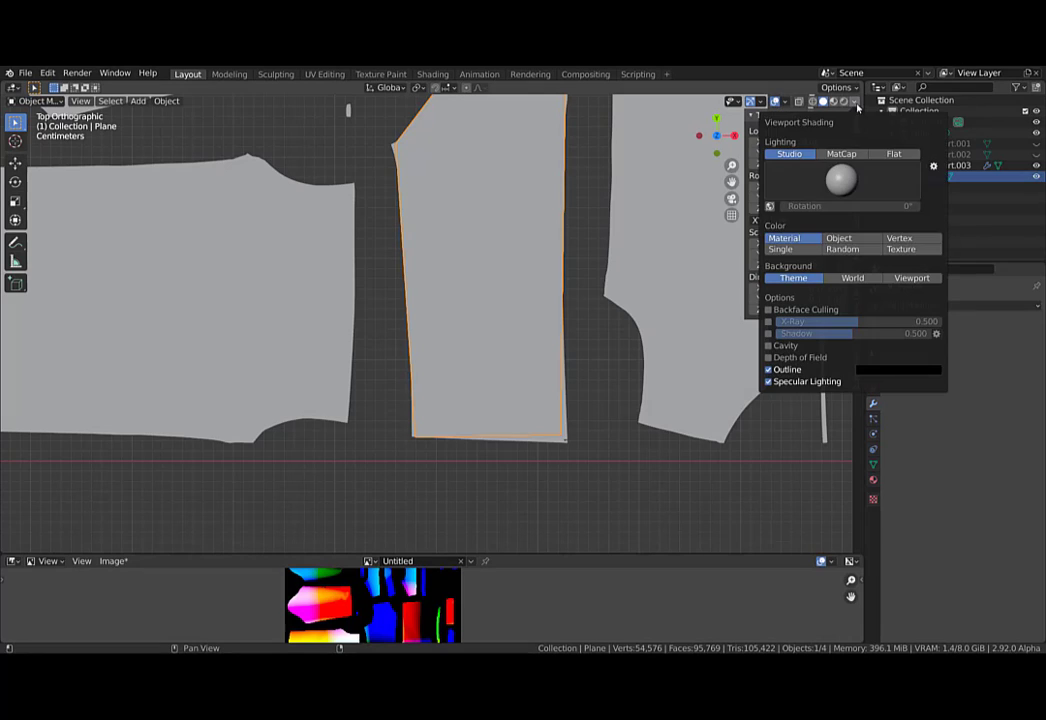
left_click(835, 249)
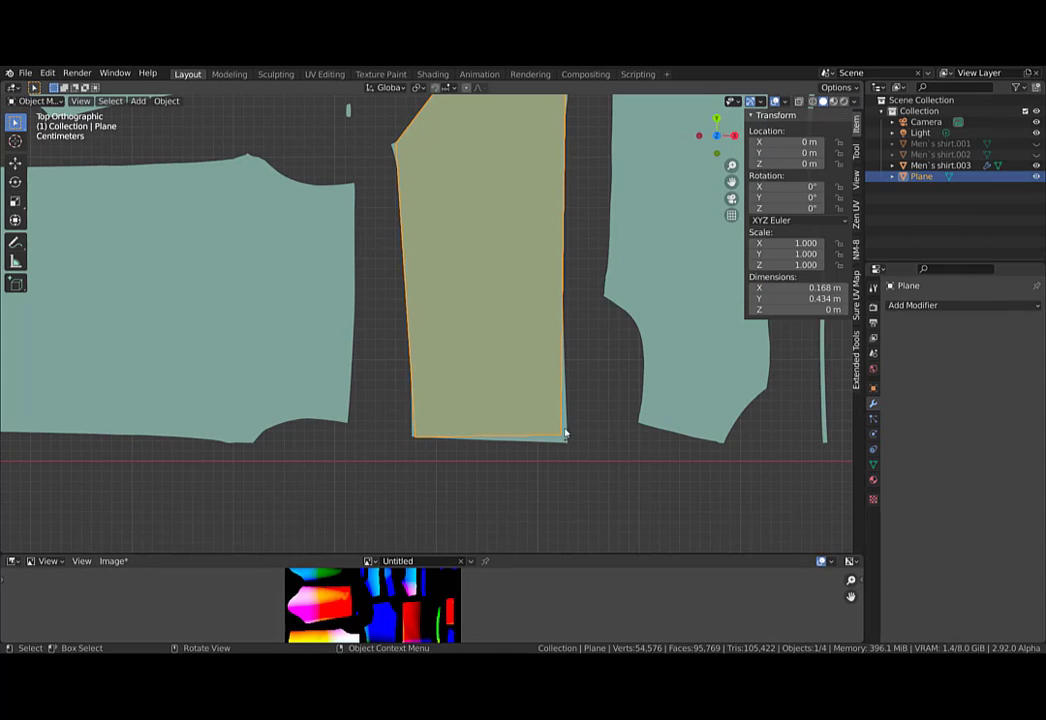
Add a Data Transfer modifier to the plane and enable Face Corner Data with UVs.
left_click(918, 305)
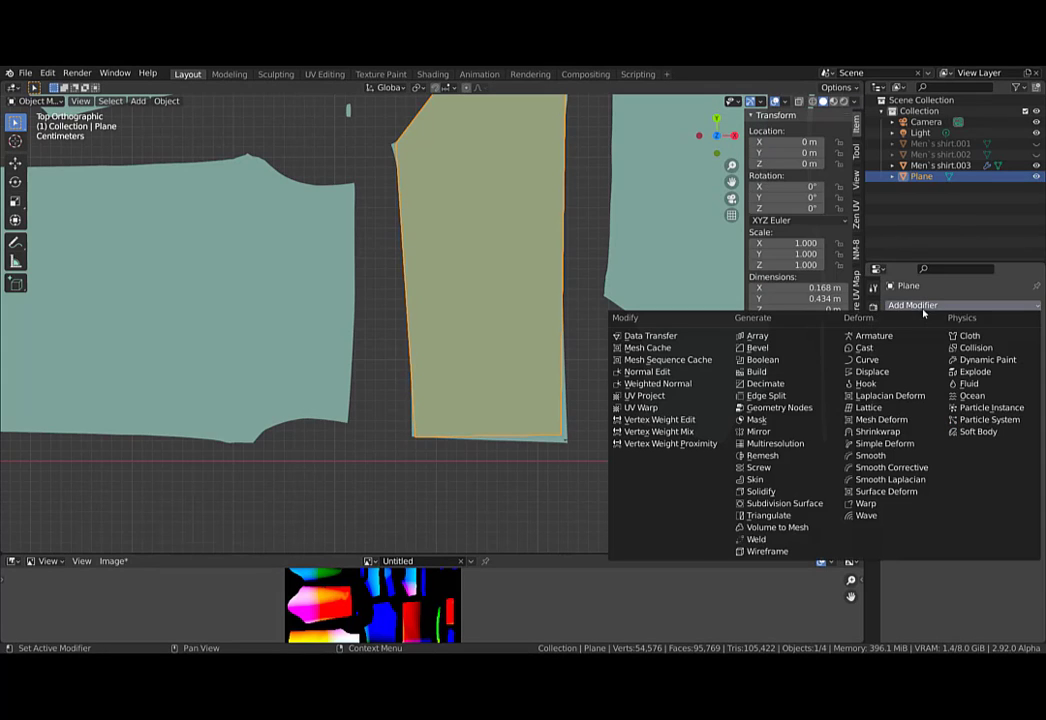
left_click(649, 340)
scroll(533, 402, "up", 2)
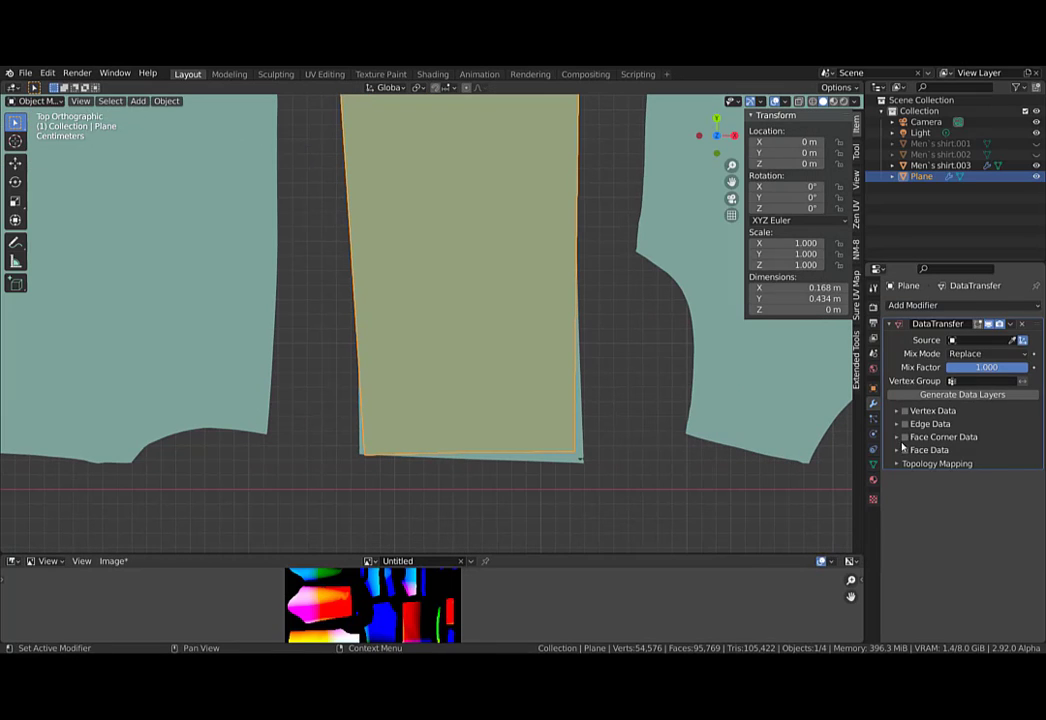
left_click(896, 439)
left_click(1007, 455)
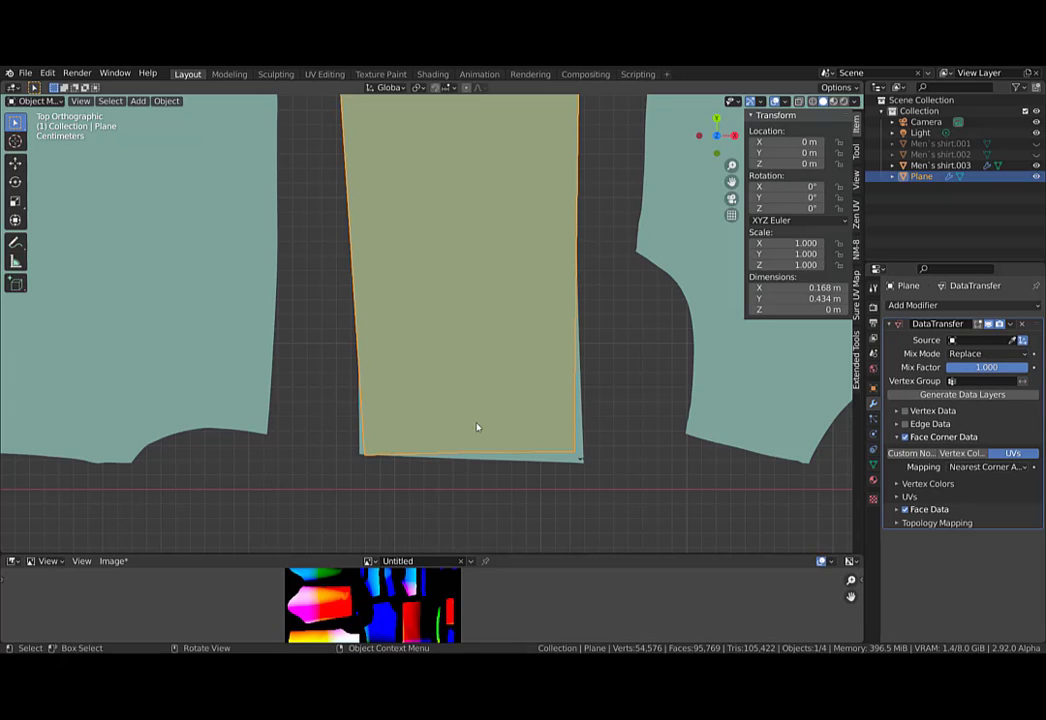
Set Men`s shirt.003 as the plane's Data Transfer source and the face corner mapping to Projected Face Interpolated.
left_click(1021, 340)
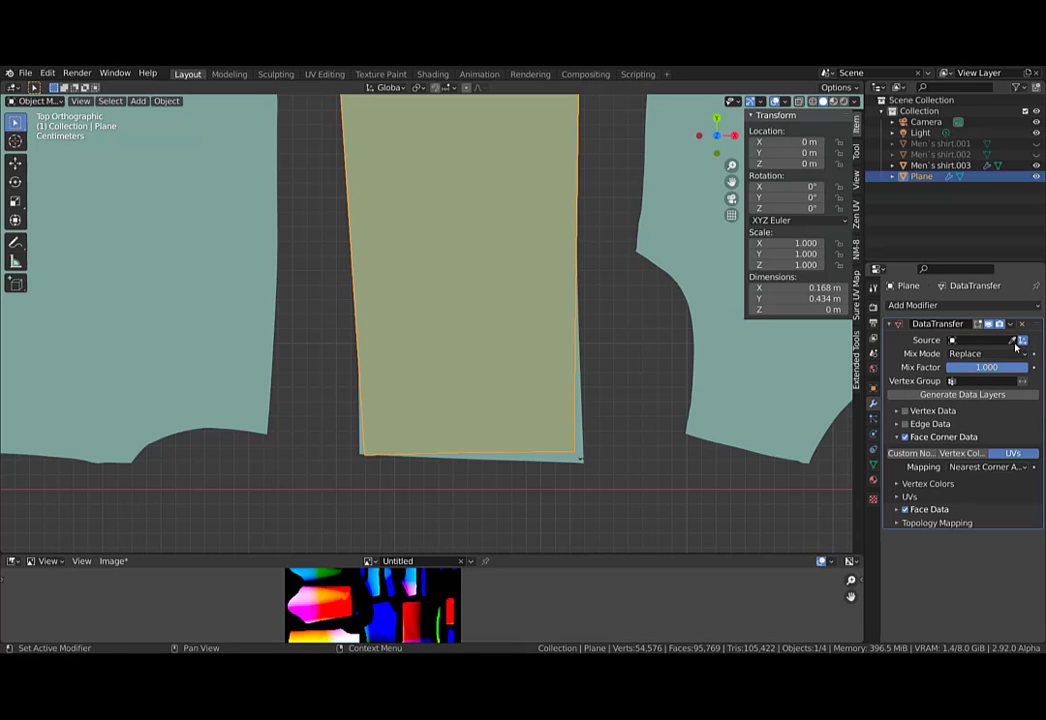
left_click(575, 462)
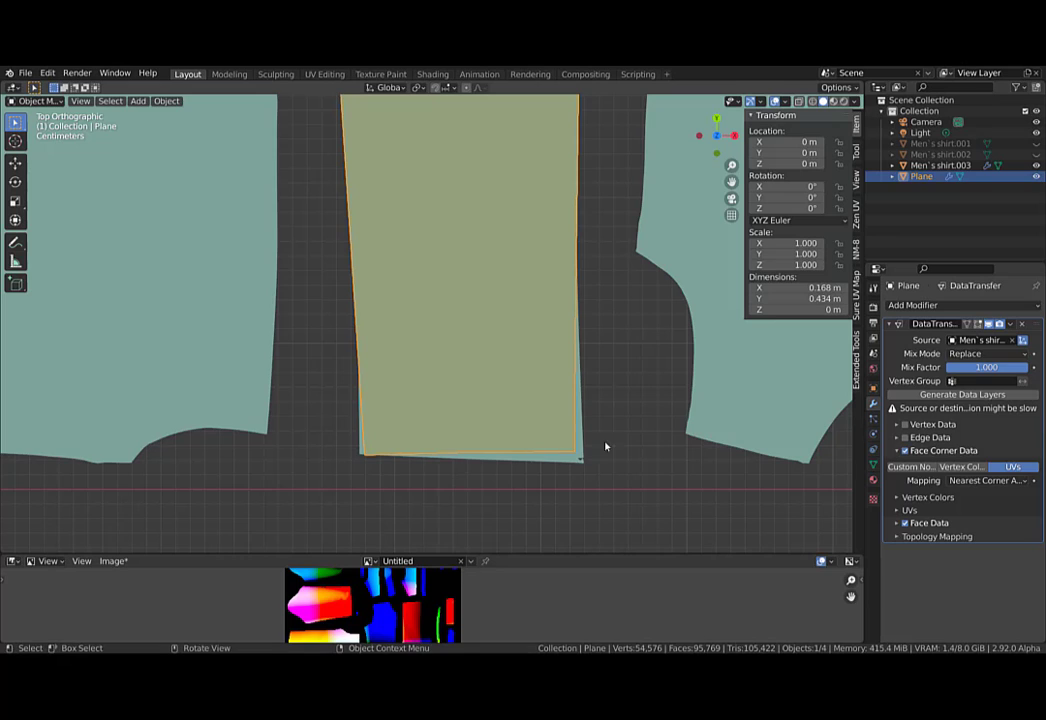
left_click(970, 481)
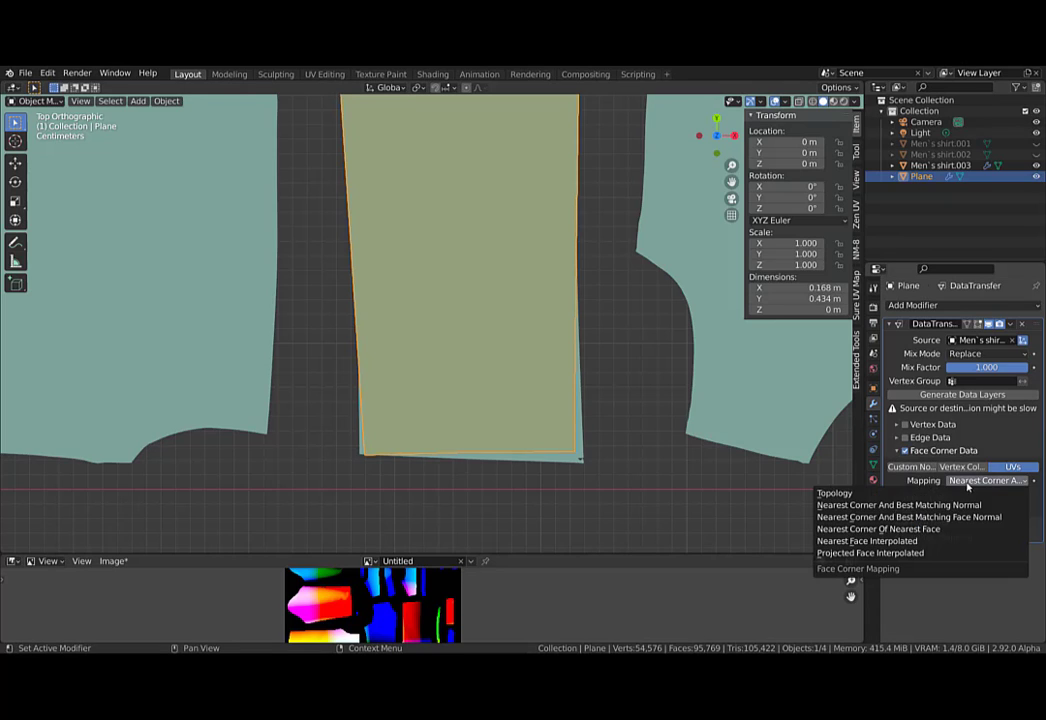
left_click(898, 556)
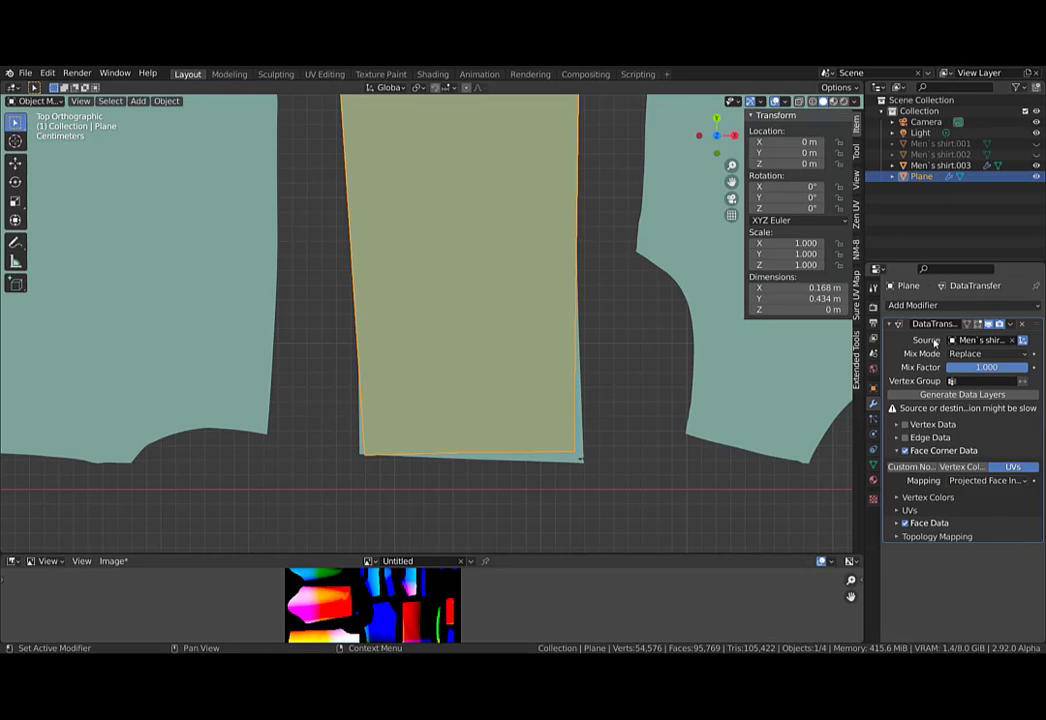
Add a Shrinkwrap modifier to the plane and set its target to Men`s shirt.003.
left_click(886, 306)
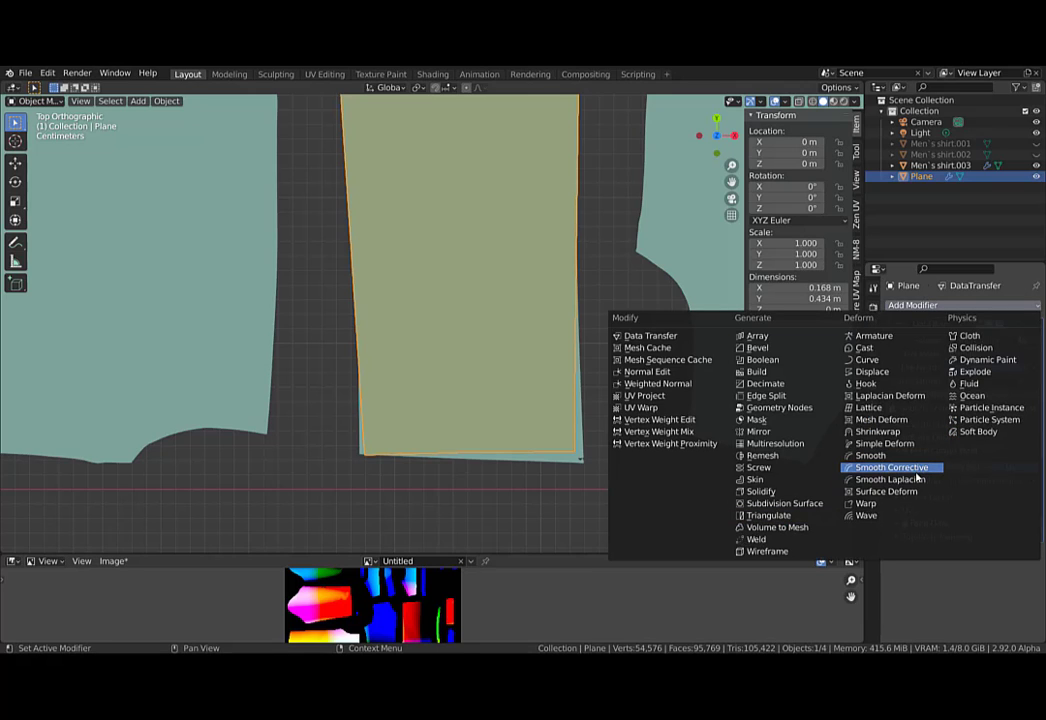
left_click(878, 432)
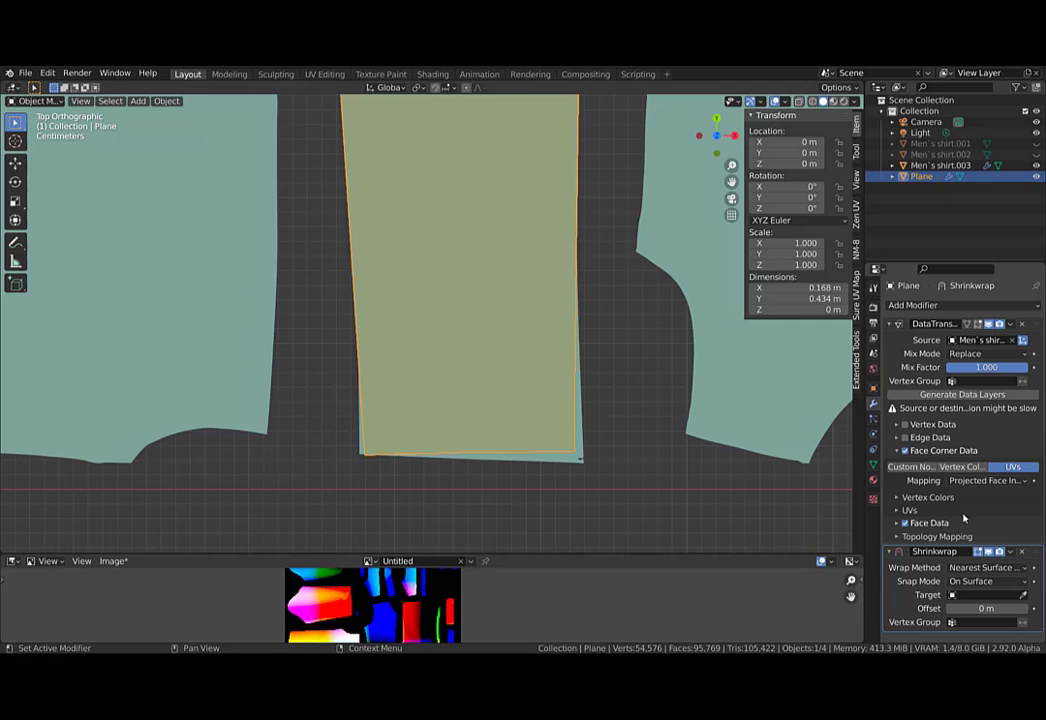
key("e")
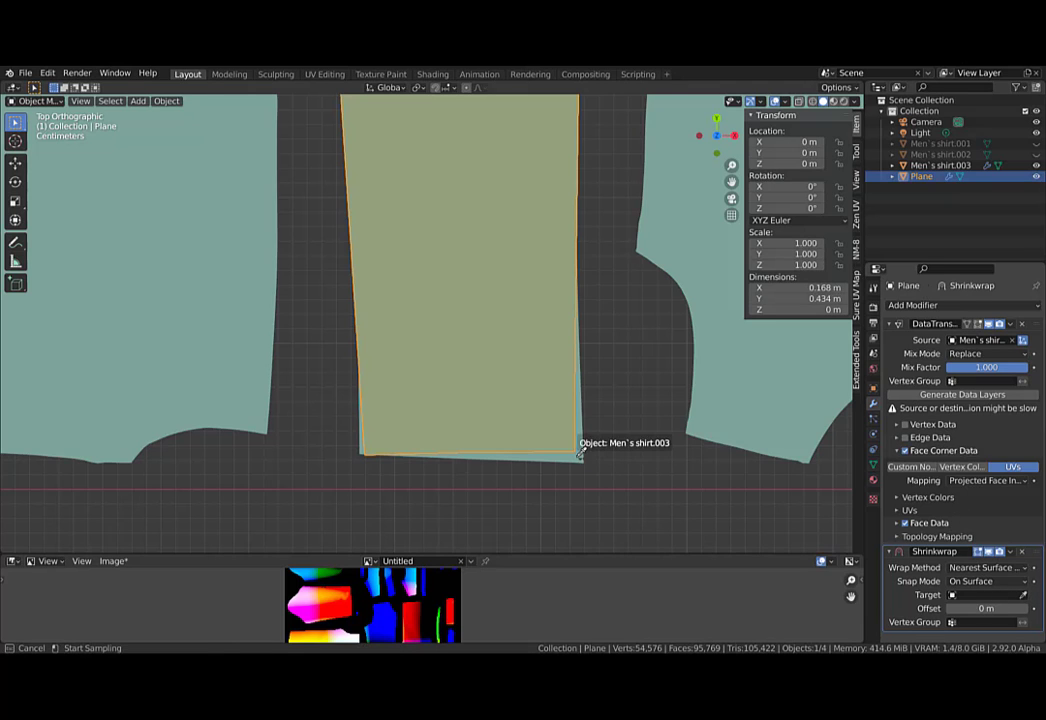
left_click(578, 462)
Enter Edit Mode on the plane with X-ray enabled and display the Data Transfer and Shrinkwrap results on the editing cage.
scroll(500, 392, "up", 6)
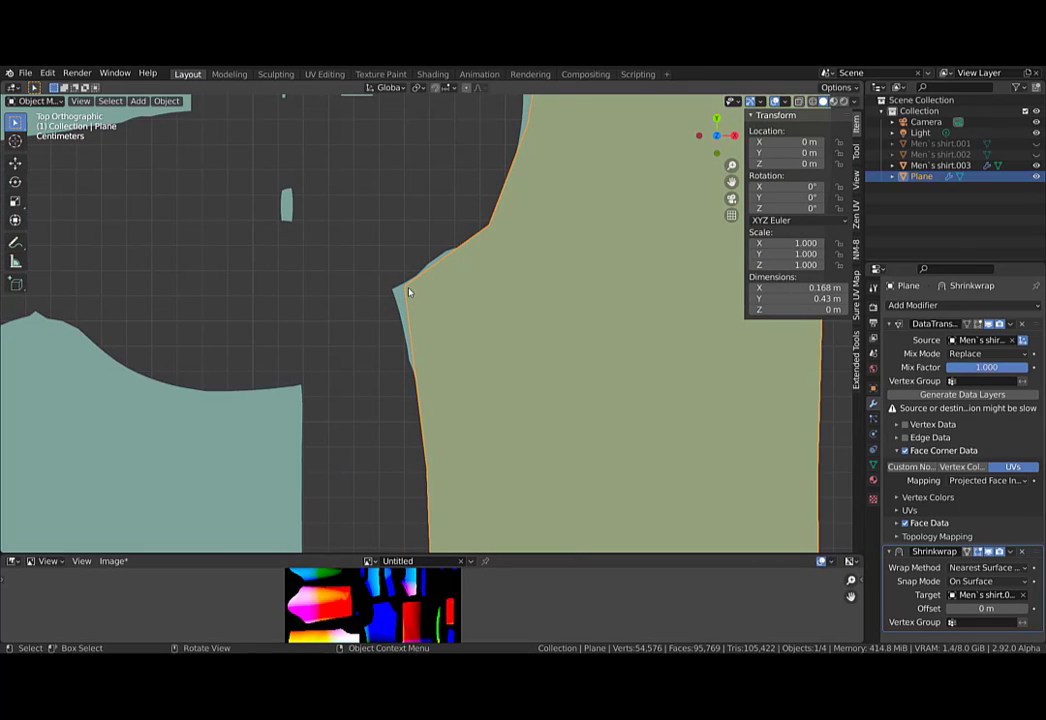
key("alt")
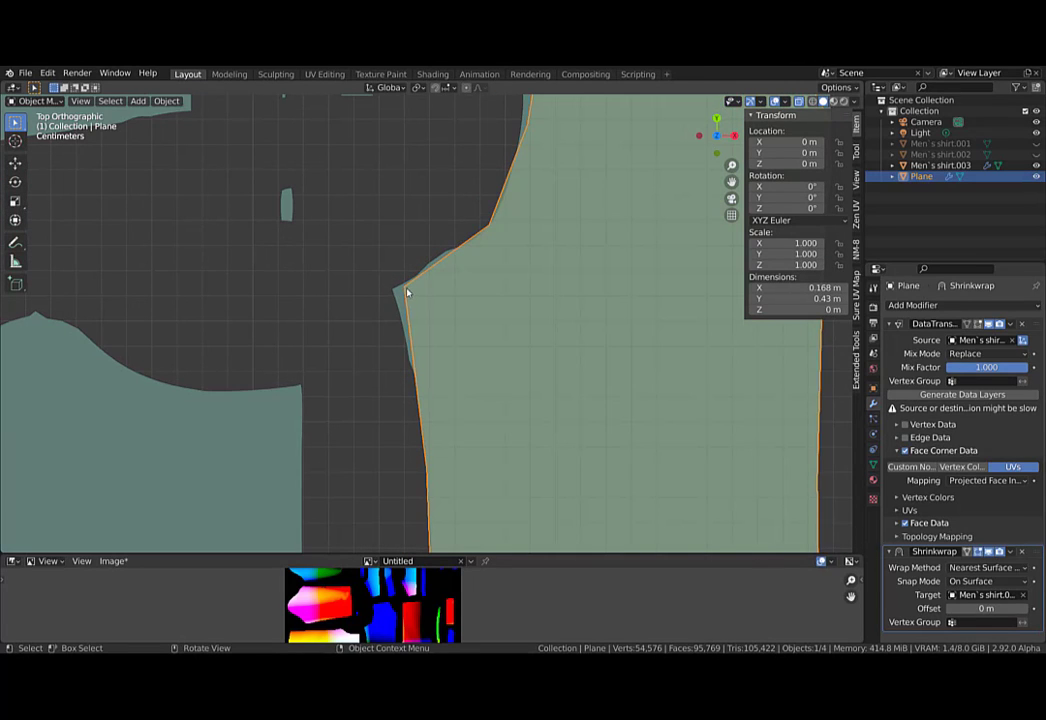
left_click(403, 293)
left_click(403, 293)
key("Tab")
key("g")
right_click(384, 299)
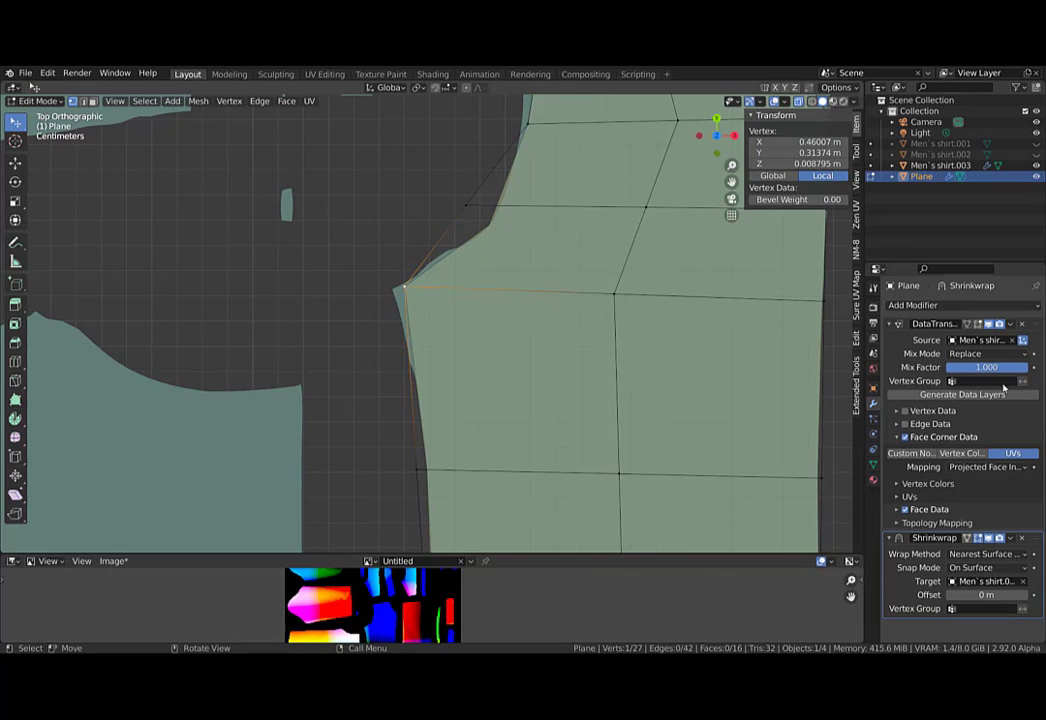
left_click(898, 325)
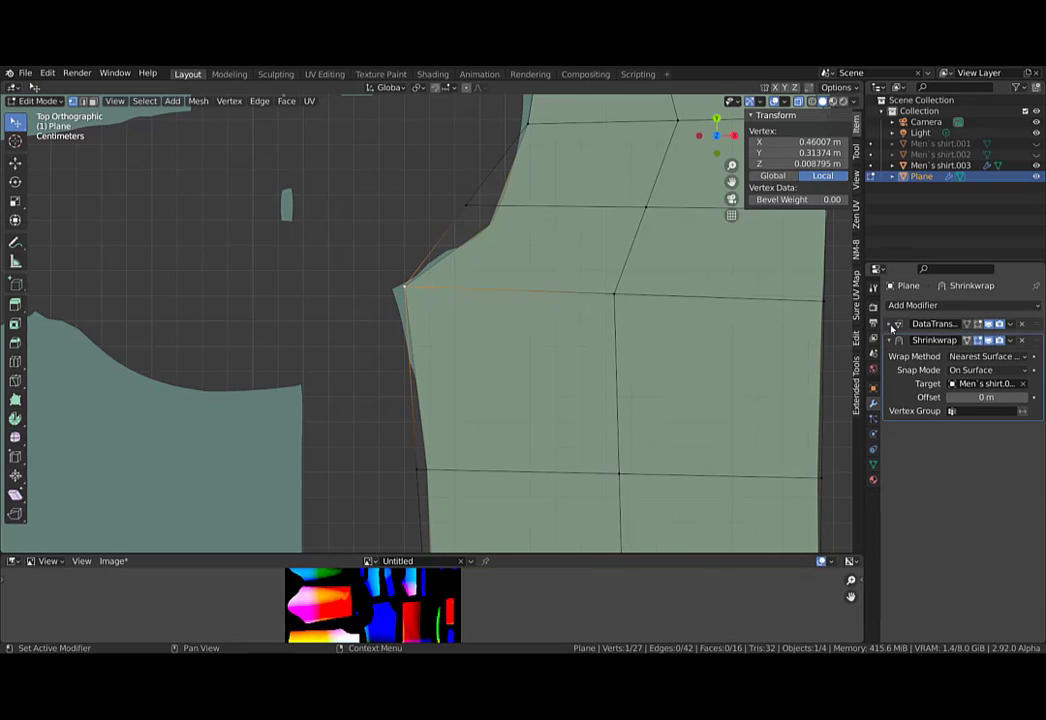
left_click(975, 341)
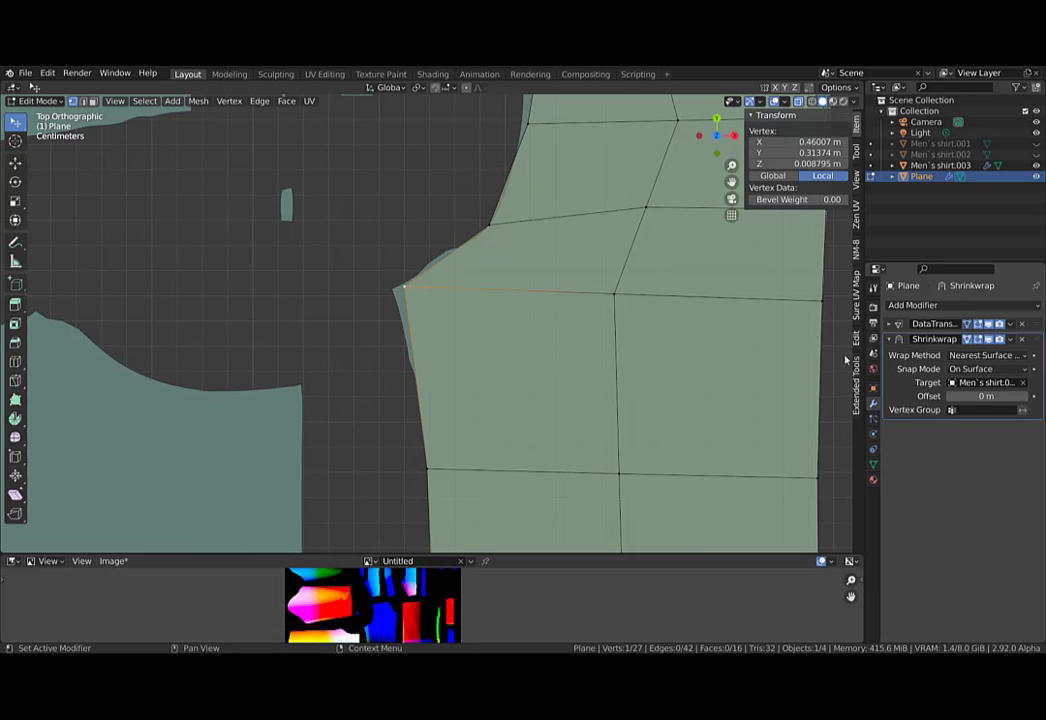
key("g")
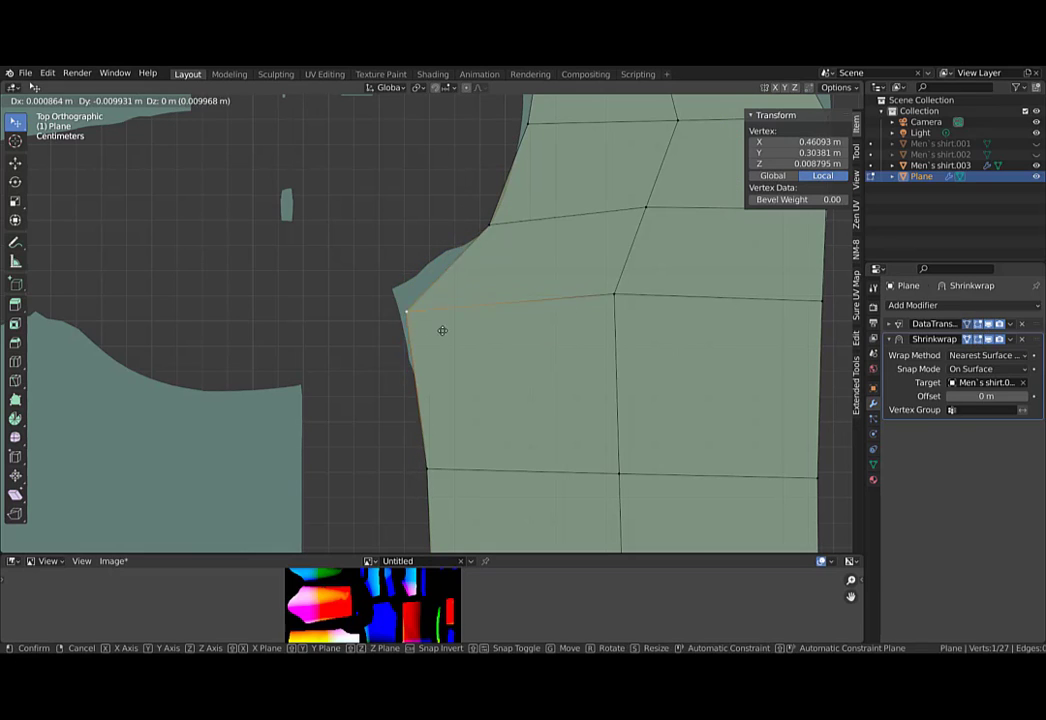
left_click(408, 322)
scroll(392, 298, "up", 3)
key("g")
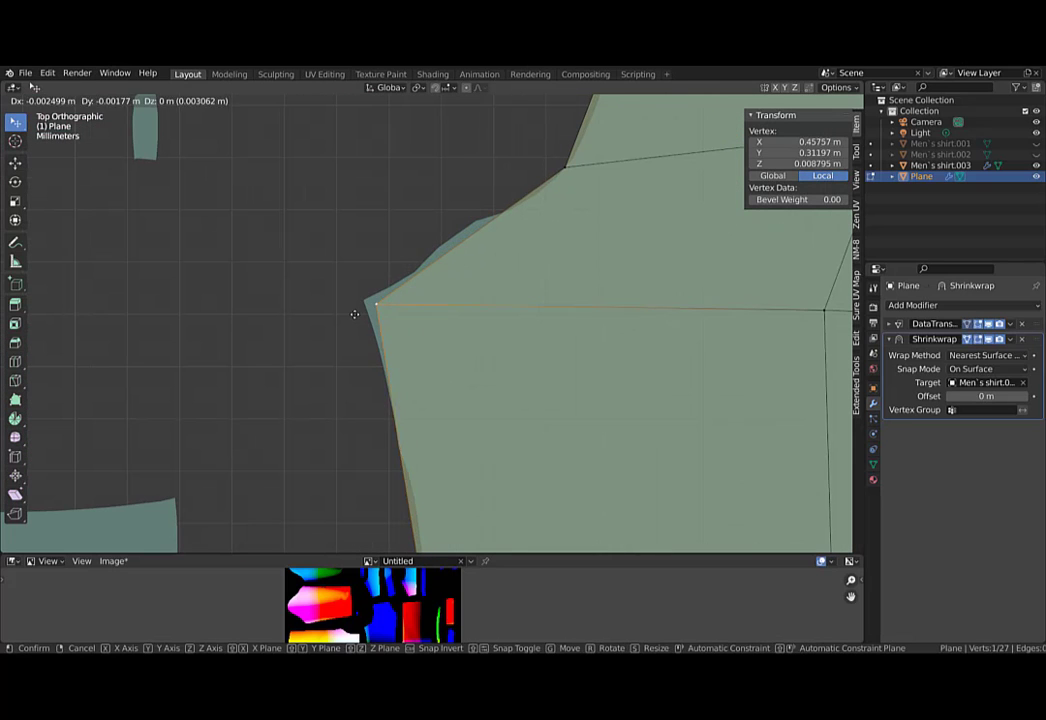
left_click(370, 302)
Move the plane's three bottom-edge vertices onto the bottom outline of the shirt pattern piece beneath it.
scroll(512, 455, "down", 4)
middle_click_drag(513, 455, 494, 267, "shift")
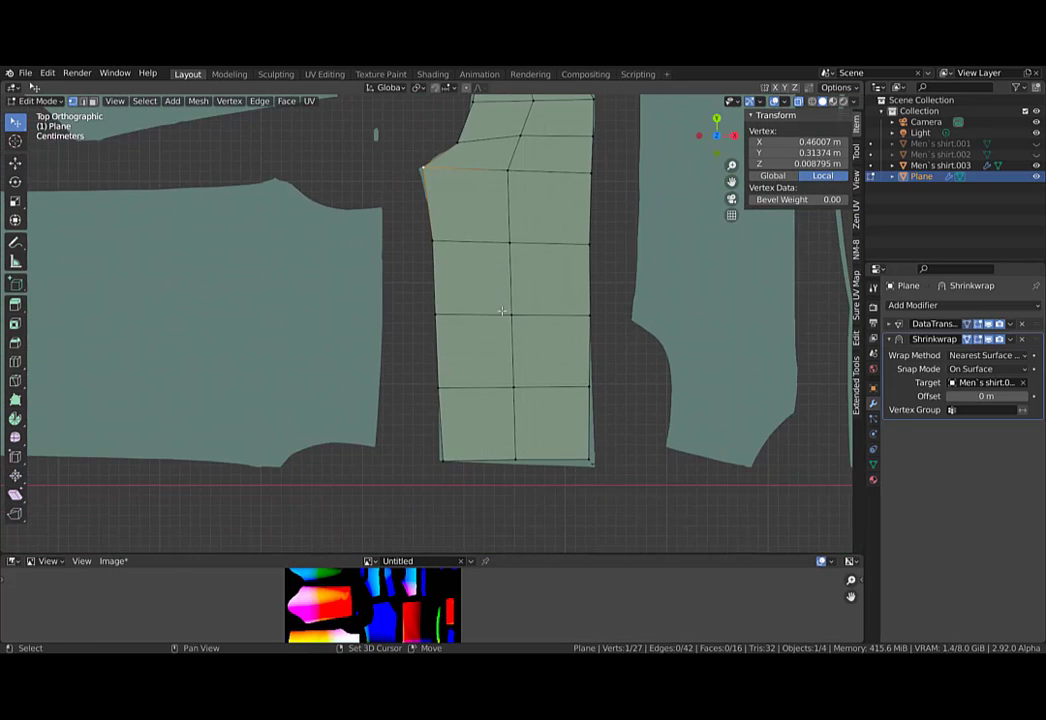
scroll(505, 366, "down", 1)
scroll(600, 448, "up", 1)
left_click_drag(571, 438, 577, 446)
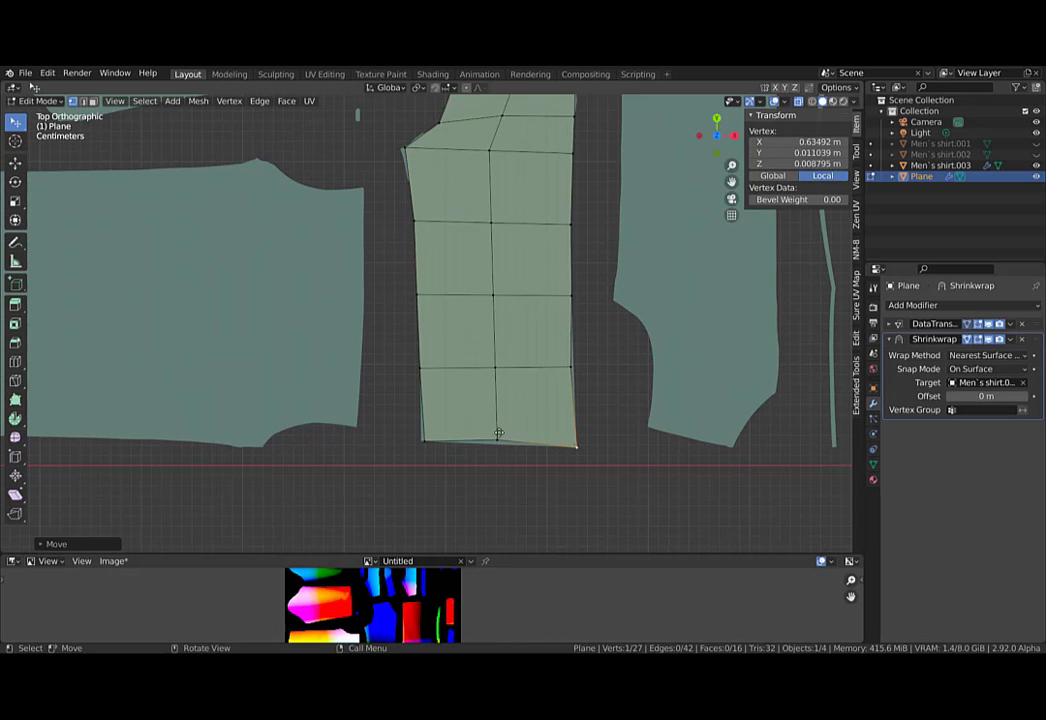
left_click_drag(497, 440, 497, 444)
left_click_drag(424, 441, 419, 441)
Move two right-edge vertices onto the pattern outline: the one just above the bottom corner and the one at the upper protruding corner.
scroll(436, 378, "up", 1)
scroll(436, 378, "up", 2)
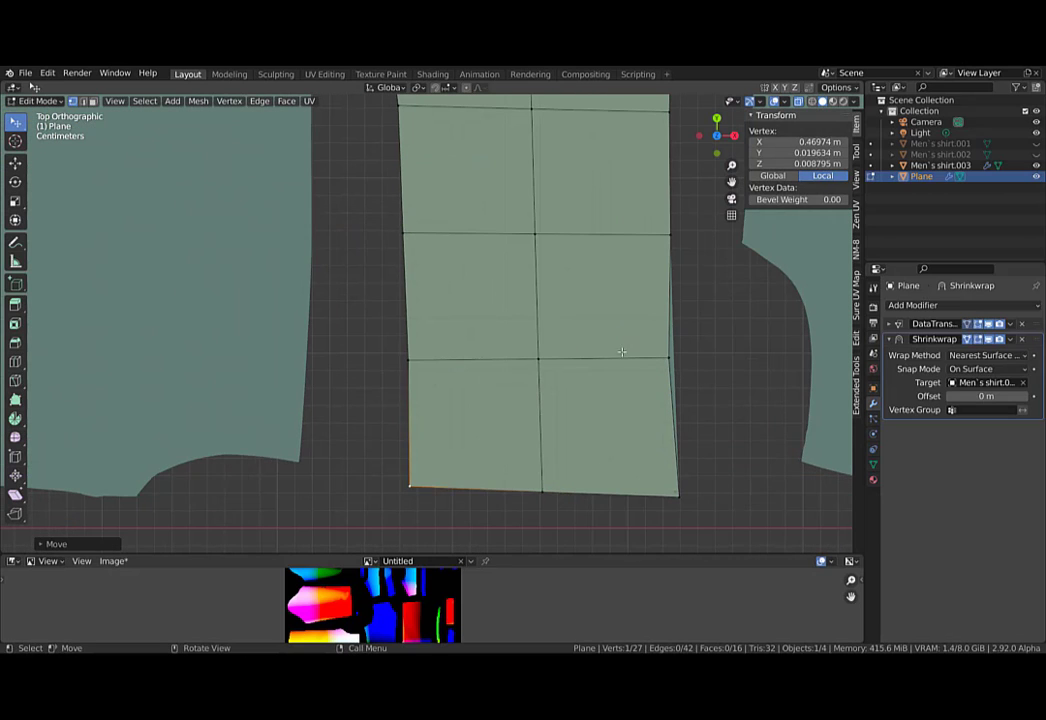
left_click(630, 352)
left_click_drag(662, 355, 667, 354)
middle_click_drag(635, 171, 630, 409, "shift")
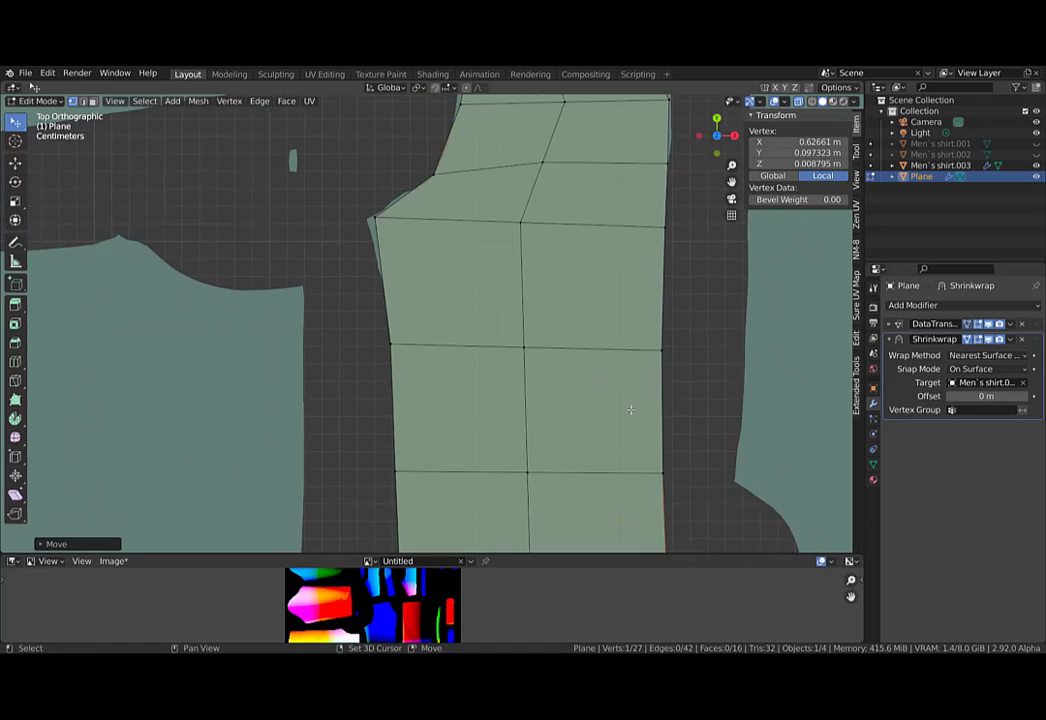
middle_click_drag(633, 245, 621, 482, "shift")
left_click_drag(661, 331, 661, 313)
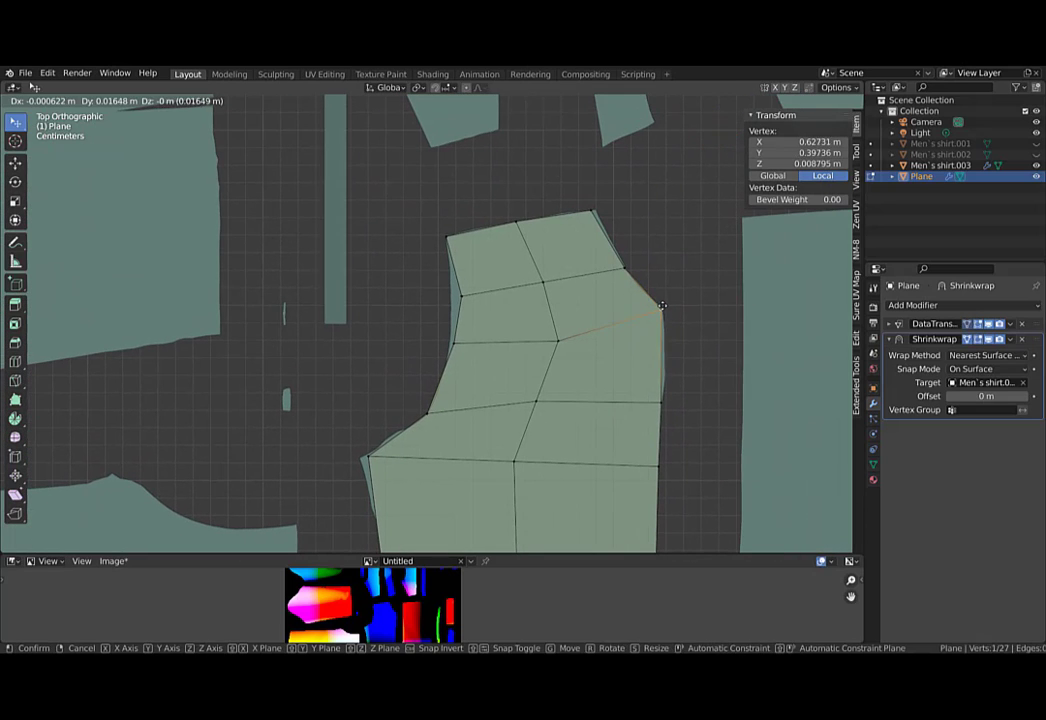
left_click(661, 313)
Fit the upper-left edge vertices, the upper-right slope vertex, the top-right corner and the left protruding corner to the pattern outline.
left_click(460, 293)
key("g")
left_click_drag(462, 289, 462, 289)
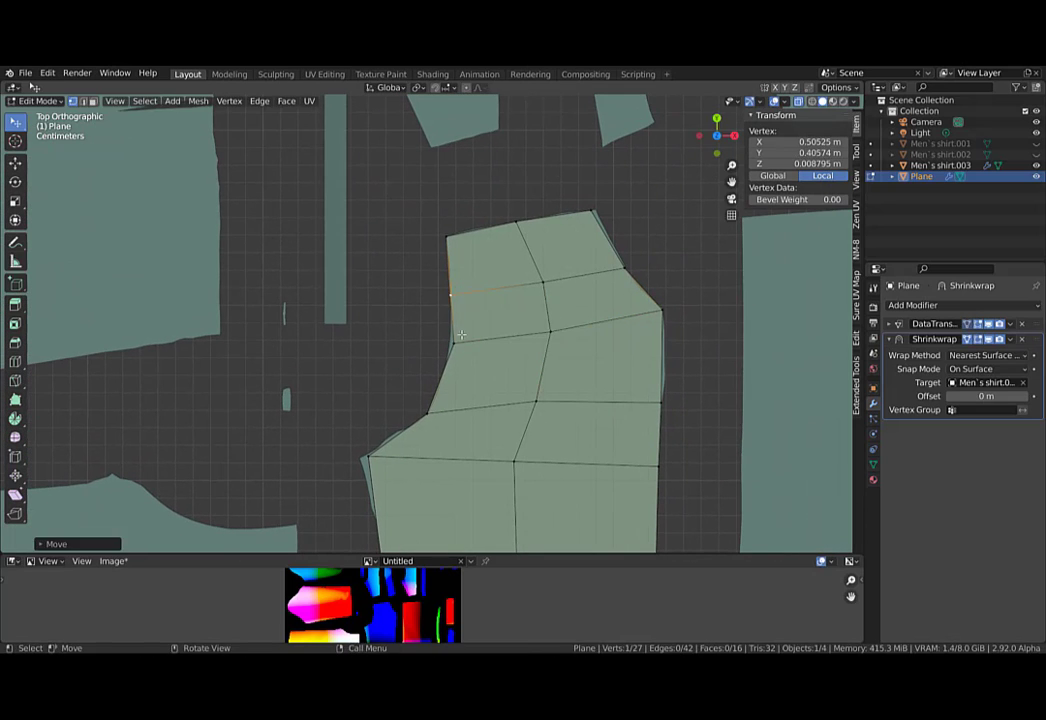
left_click_drag(459, 345, 454, 347)
left_click_drag(632, 274, 631, 272)
left_click_drag(592, 213, 597, 212)
left_click_drag(370, 458, 364, 458)
Subdivide the plane's entire mesh once and return to Object Mode.
key("alt+a")
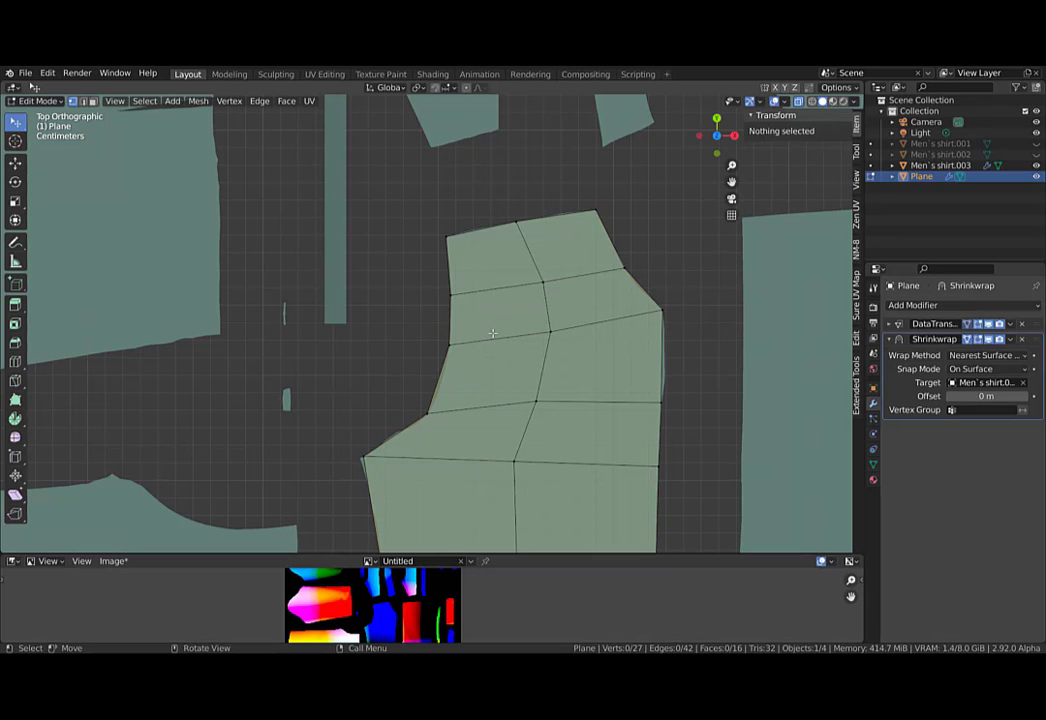
key("a")
key("ctrl+e")
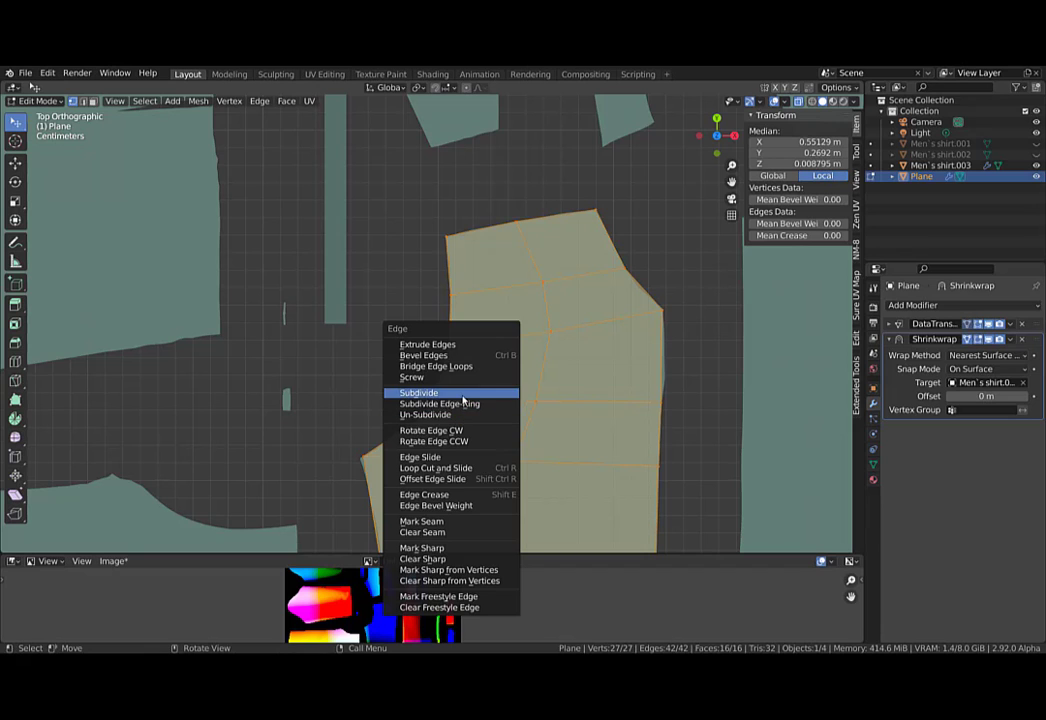
left_click(463, 395)
scroll(490, 437, "down", 2)
middle_click_drag(490, 437, 537, 327, "shift")
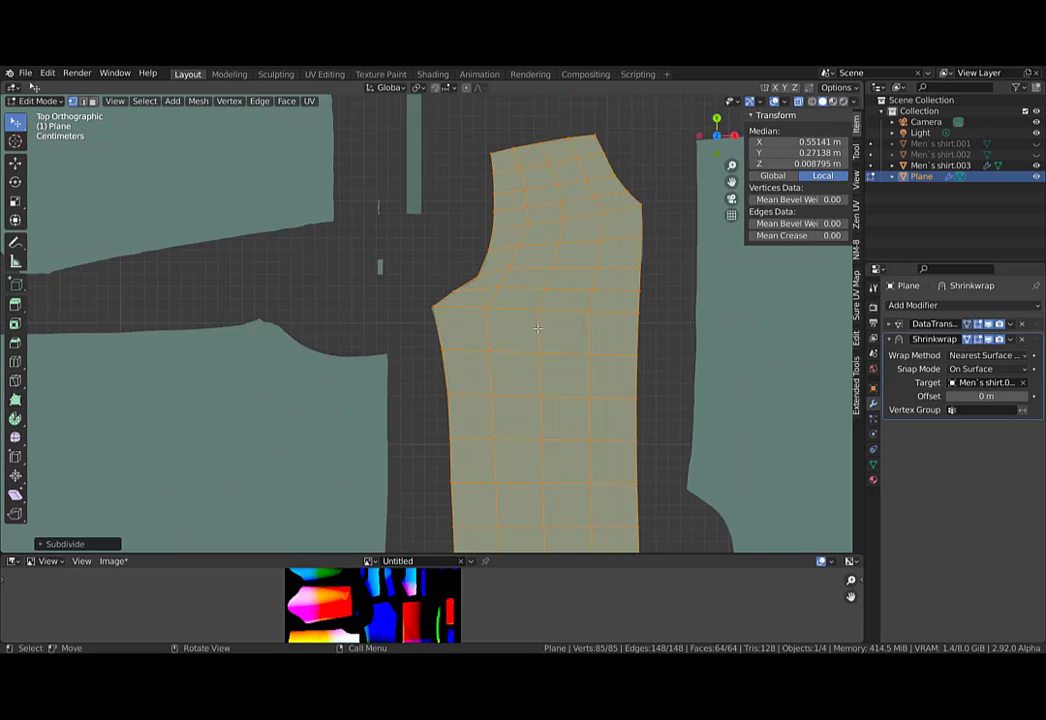
scroll(532, 360, "down", 1)
middle_click_drag(521, 415, 542, 257, "shift")
middle_click_drag(542, 385, 533, 413, "shift")
key("Tab")
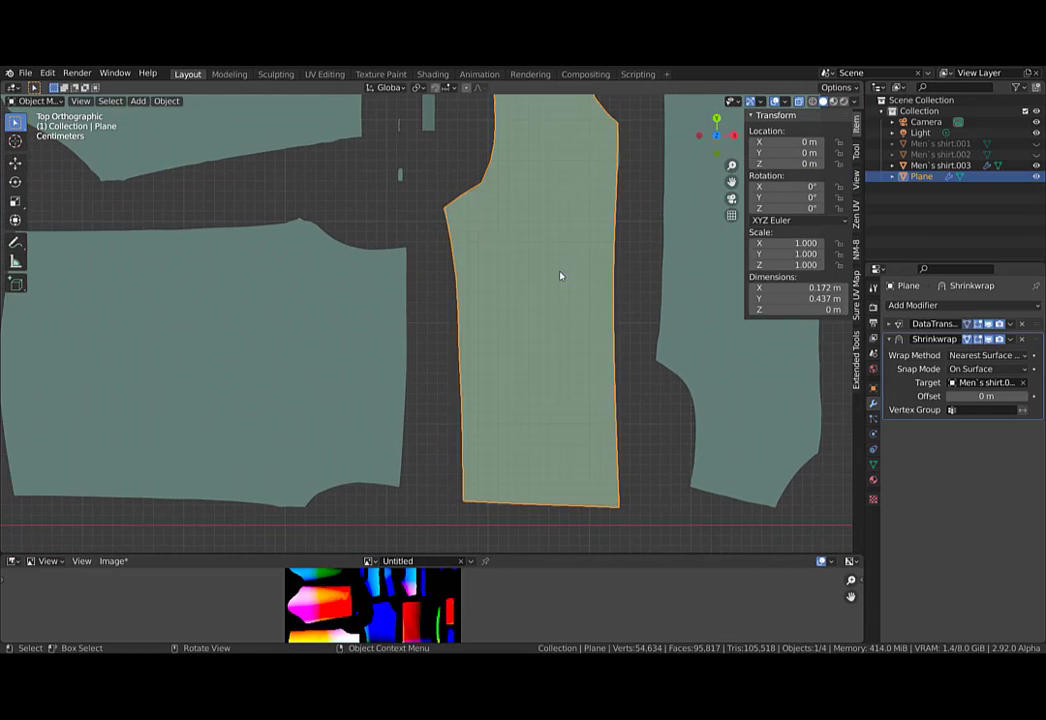
Select the Men's shirt.003 pattern object and examine its Displace modifier settings.
middle_click_drag(560, 276, 655, 326)
scroll(607, 355, "down", 5)
left_click(610, 369)
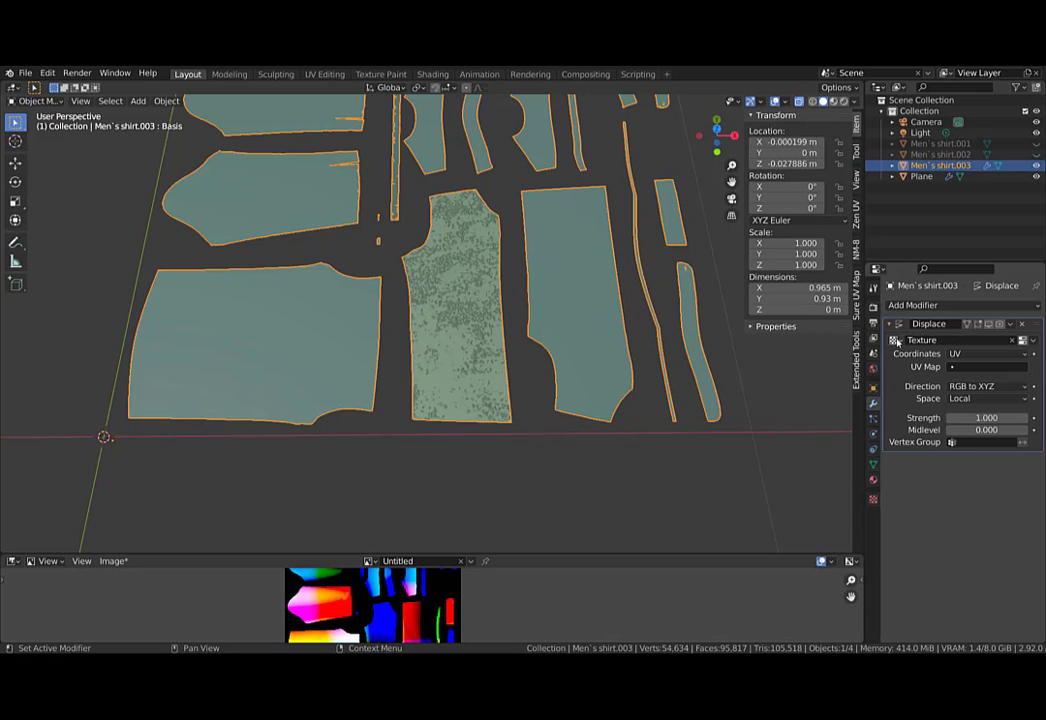
scroll(553, 388, "up", 5)
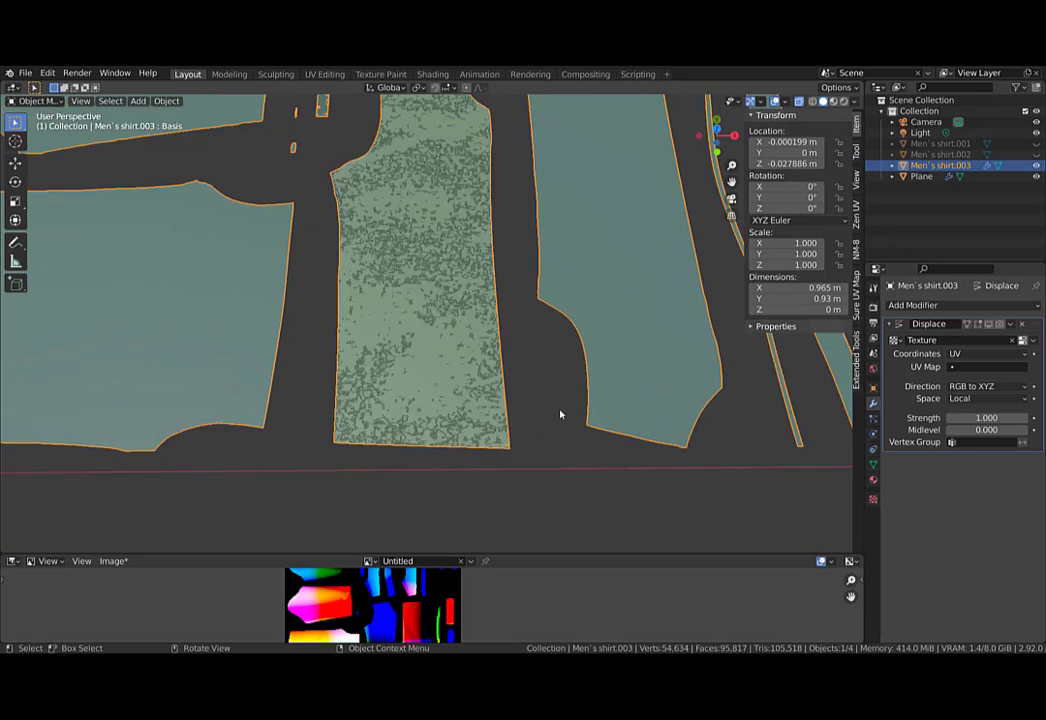
scroll(518, 446, "up", 3)
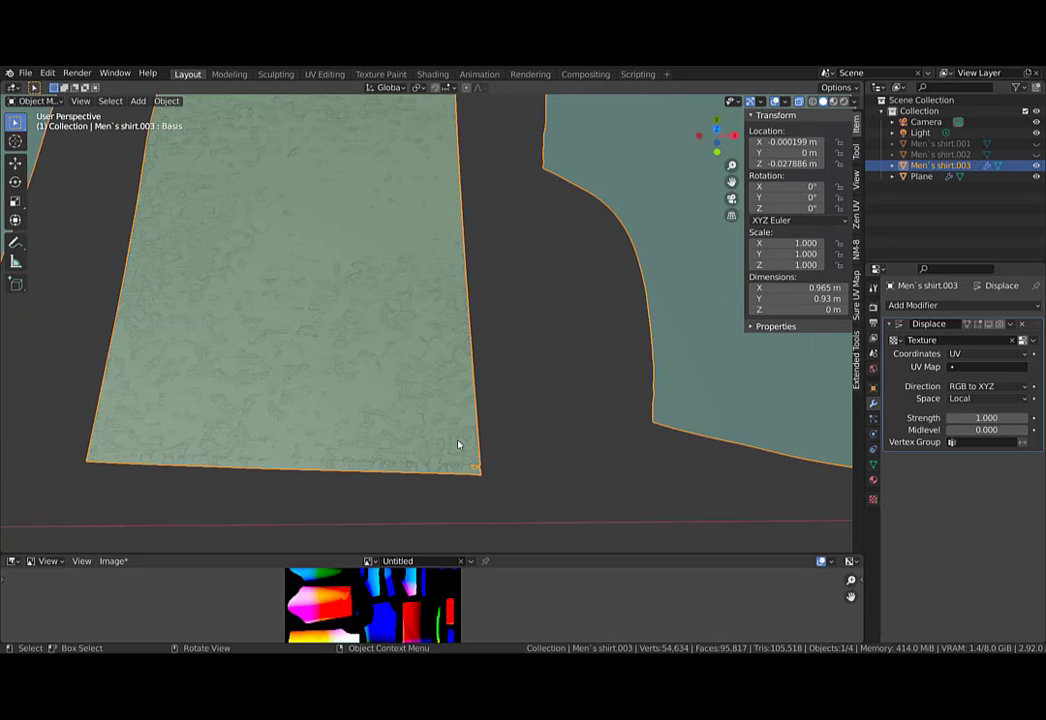
Select the Plane object and switch the viewport to wireframe shading.
left_click(392, 364)
key("KP_Decimal")
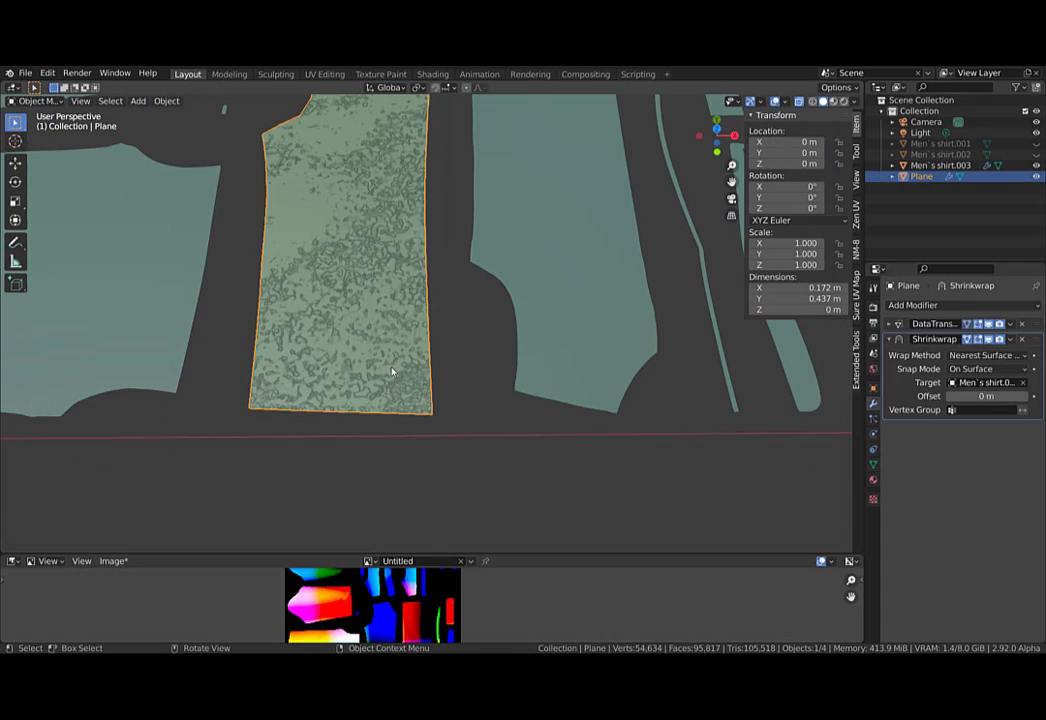
left_click(392, 371)
left_click(392, 371)
key("z")
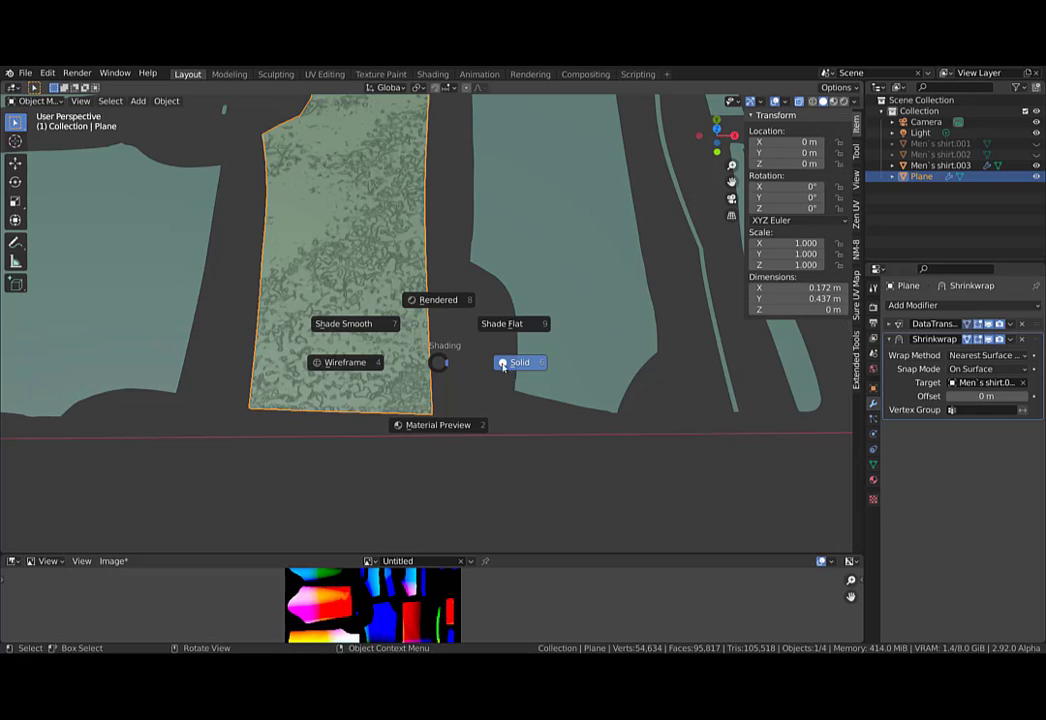
left_click(330, 362)
key("ctrl+z")
key("ctrl+shift+z")
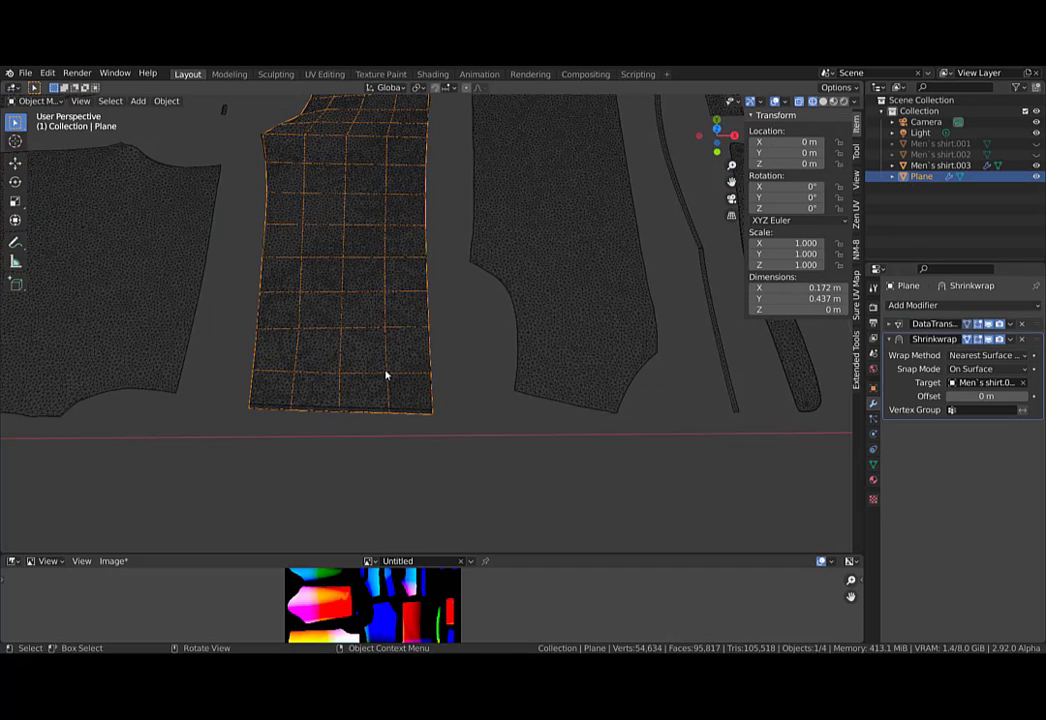
scroll(360, 280, "down", 4)
Add a Displace modifier to the plane and set its direction to RGB to XYZ.
left_click(934, 305)
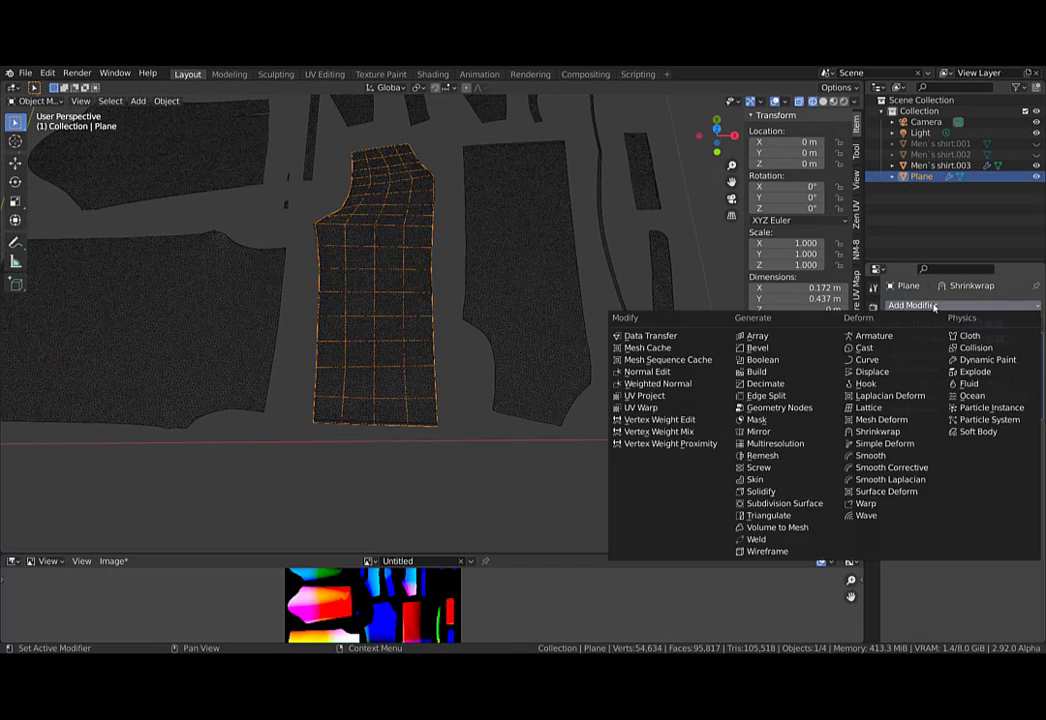
left_click(868, 371)
middle_click_drag(394, 251, 444, 318)
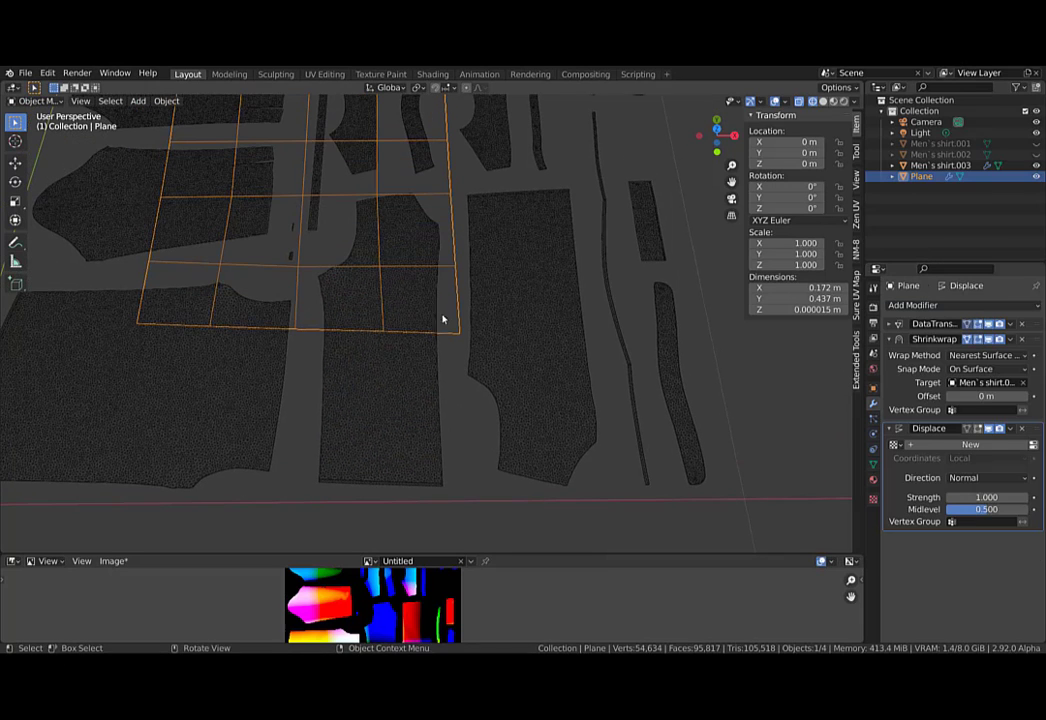
left_click(966, 480)
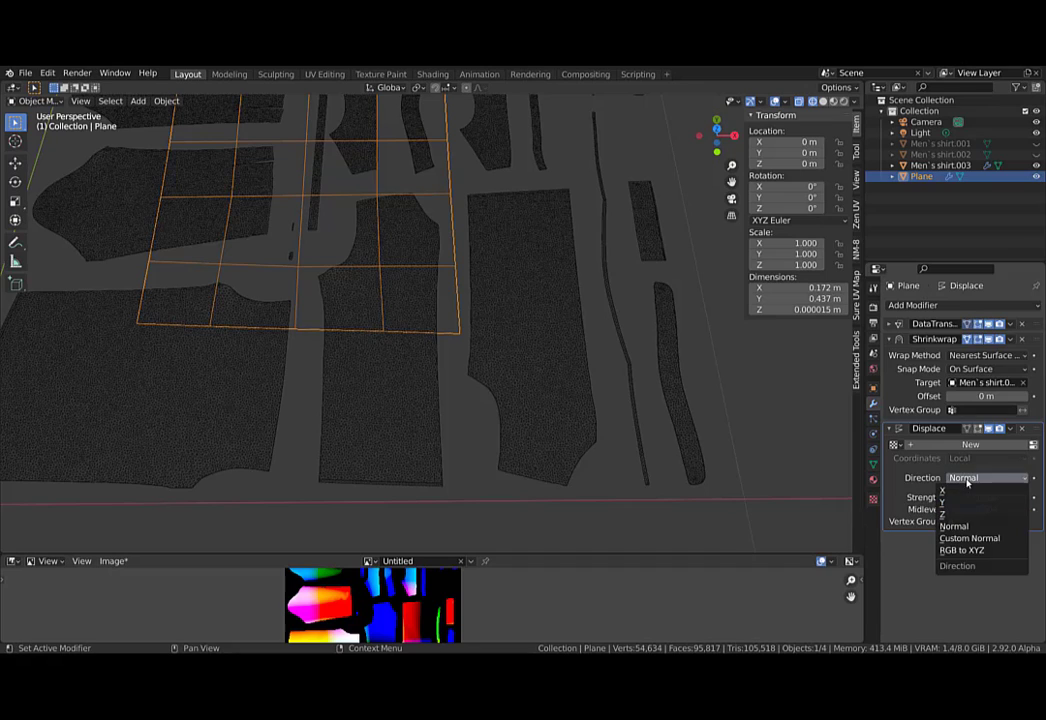
left_click(963, 550)
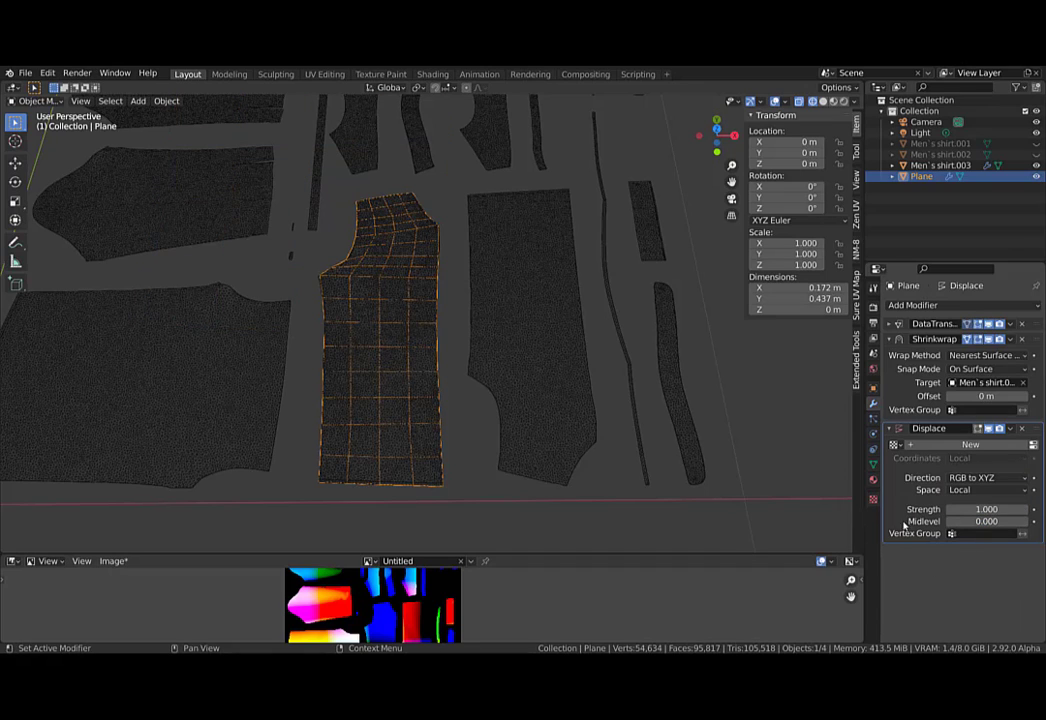
Assign the existing image texture named Texture to the plane's Displace modifier and set its coordinates to UV.
left_click(979, 490)
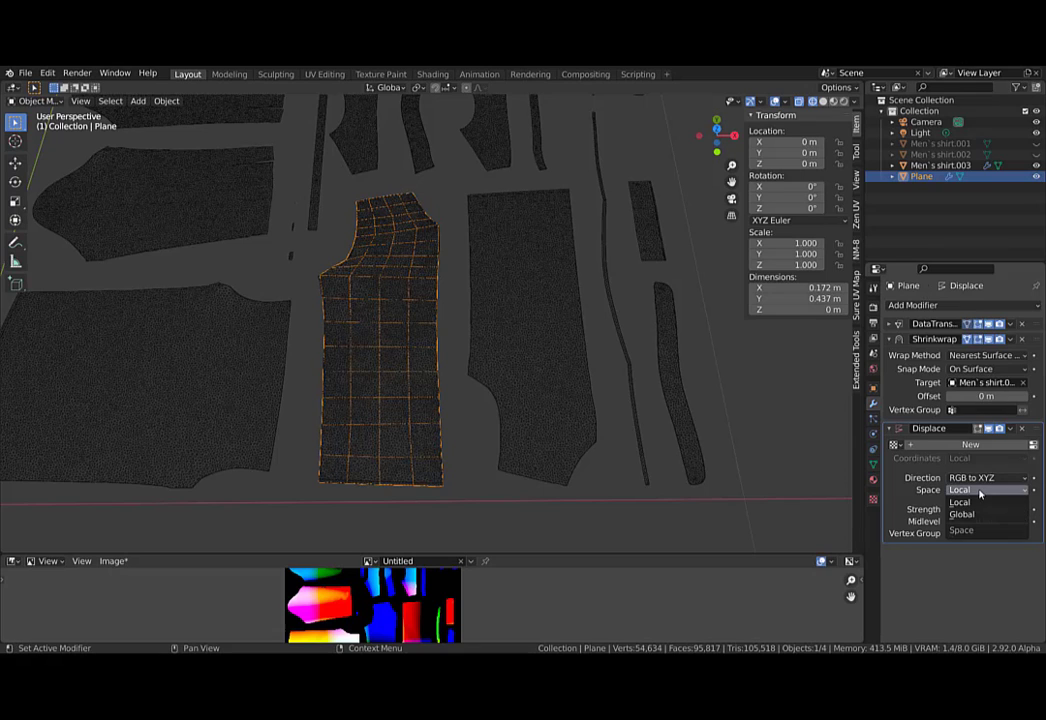
left_click(896, 445)
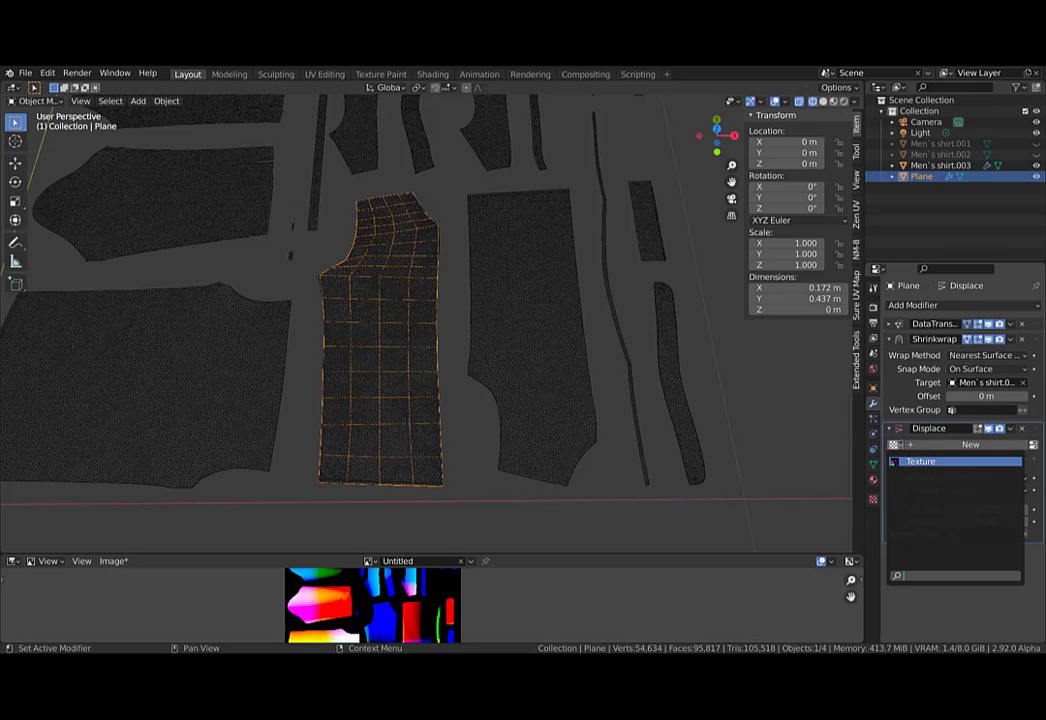
left_click(940, 461)
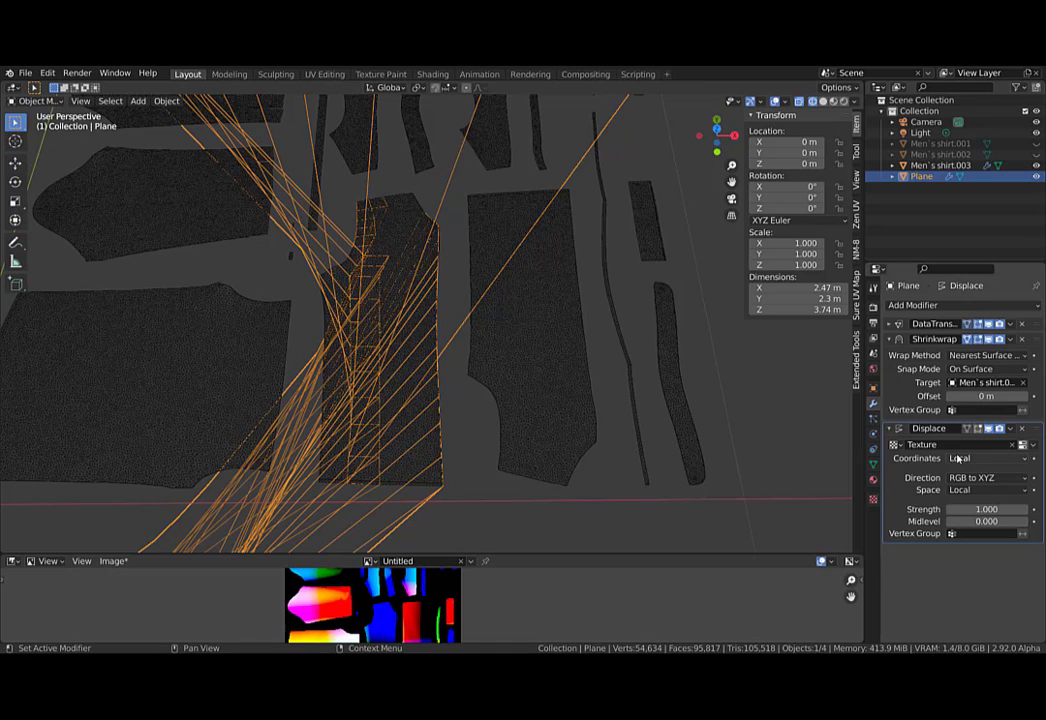
left_click(960, 459)
left_click(957, 506)
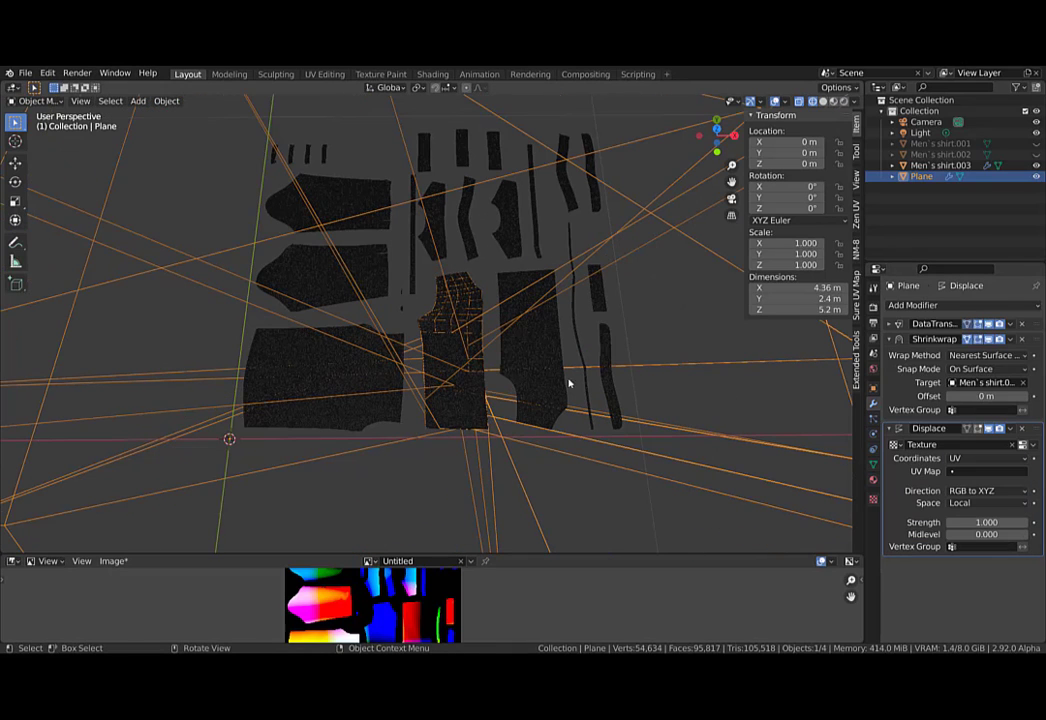
Set the Displace modifier's UV map to UVMap and inspect the displaced plane.
left_click(963, 505)
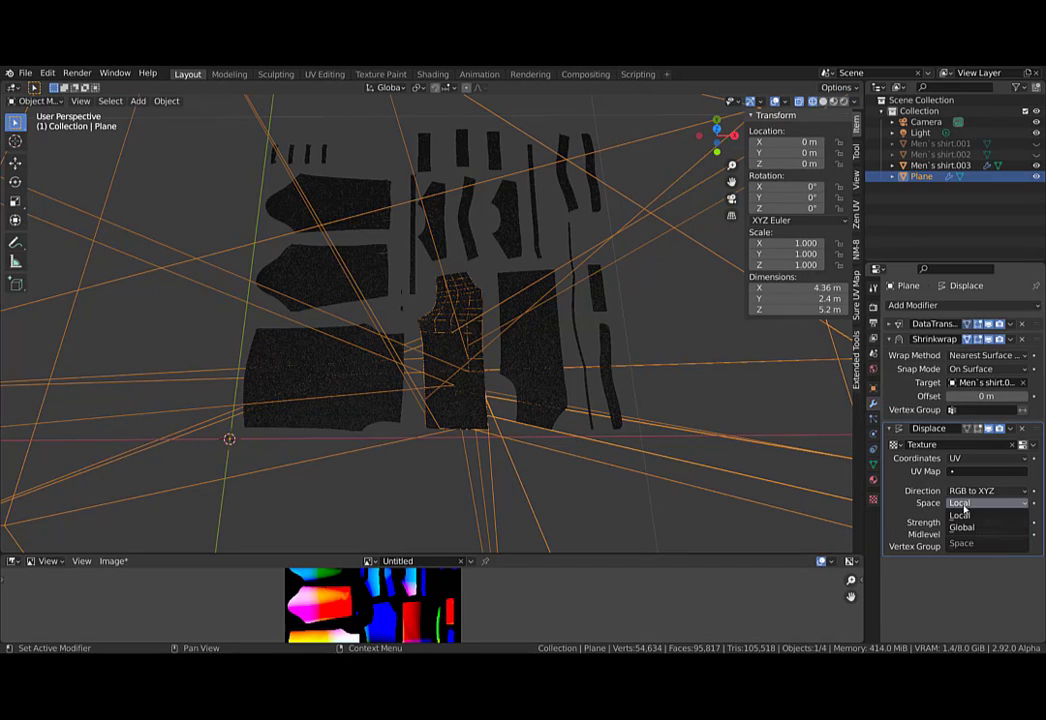
left_click(961, 504)
left_click(958, 473)
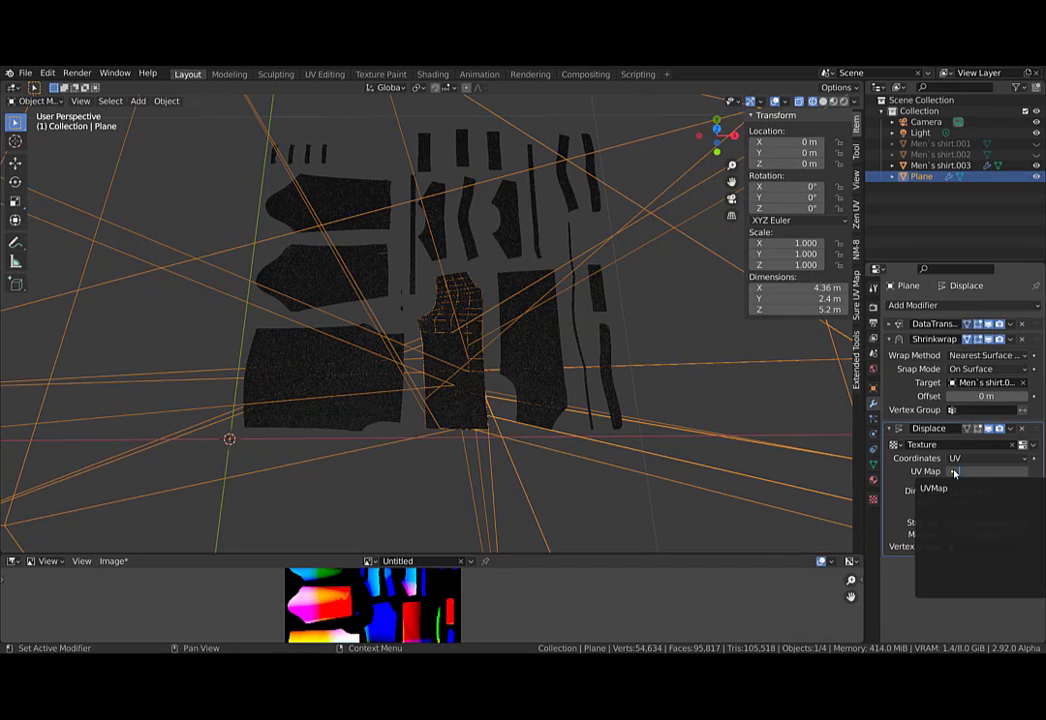
left_click(935, 488)
scroll(500, 390, "down", 10)
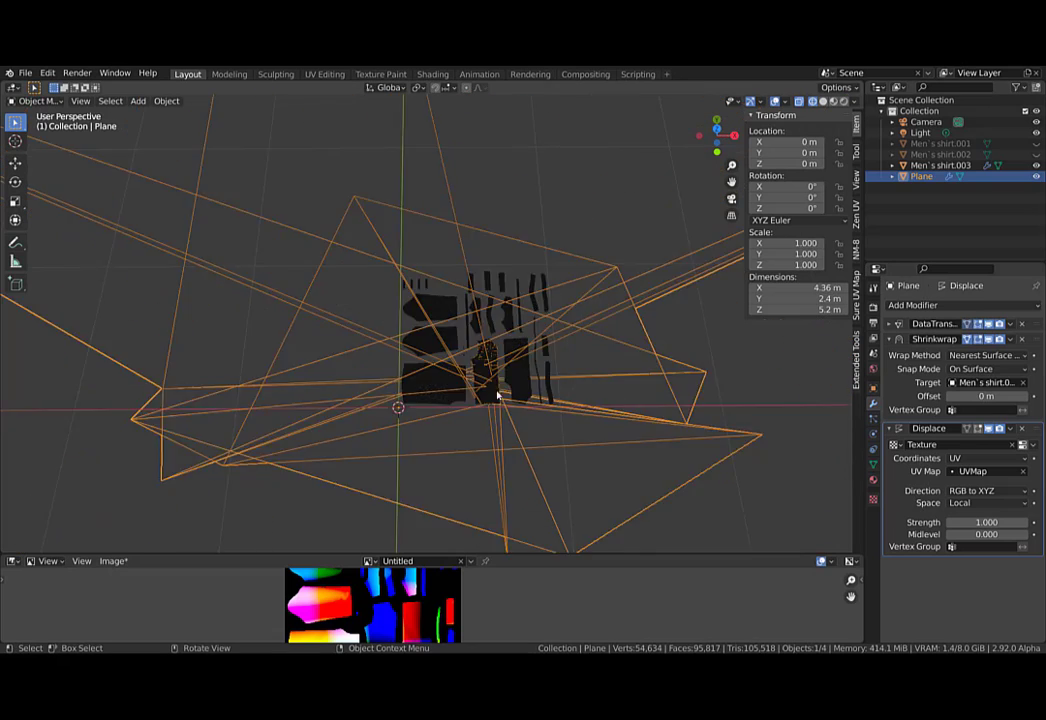
scroll(507, 385, "up", 8)
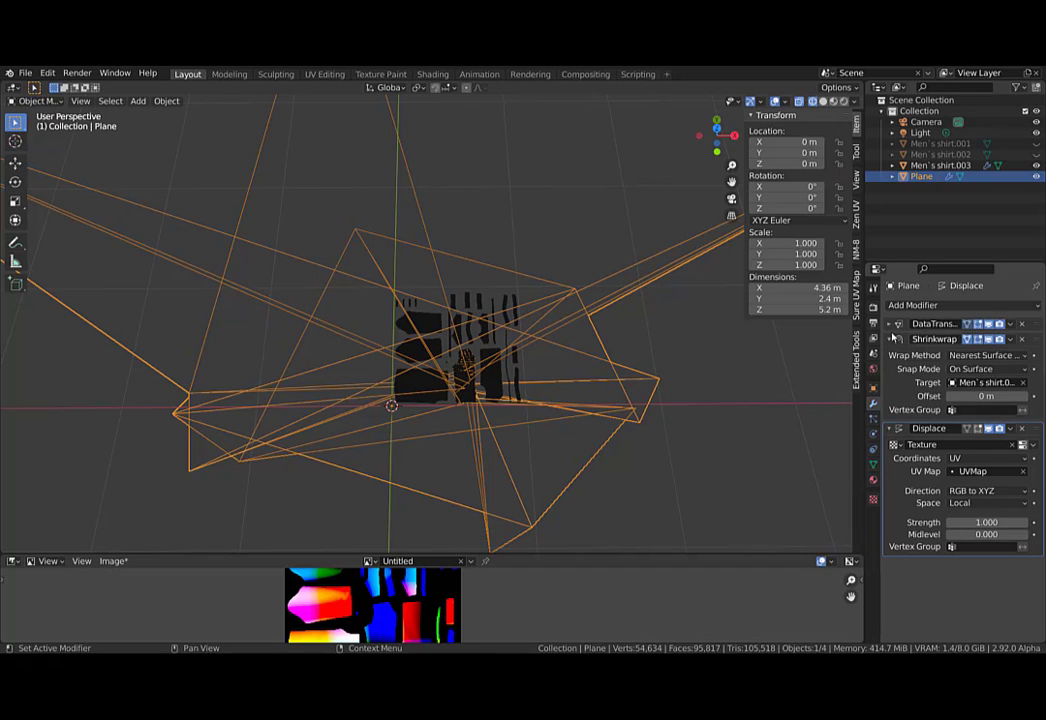
middle_click_drag(493, 390, 579, 376)
Enter Edit Mode on the plane and expand the DataTransfer modifier's UV settings for inspection.
key("Tab")
scroll(482, 382, "up", 8)
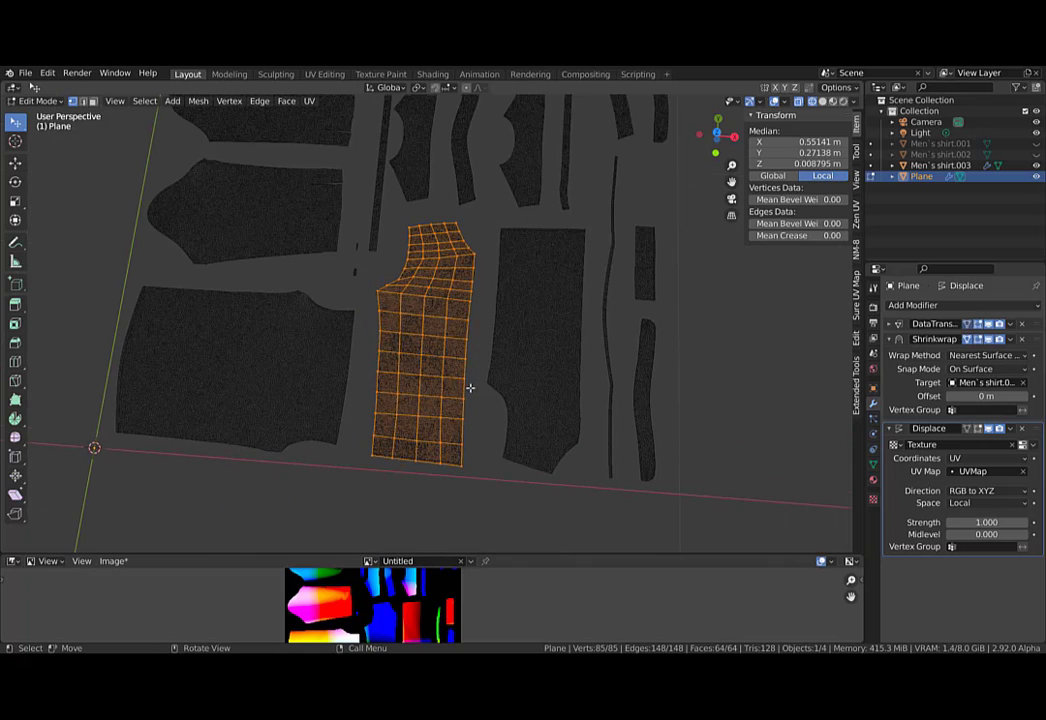
left_click(898, 324)
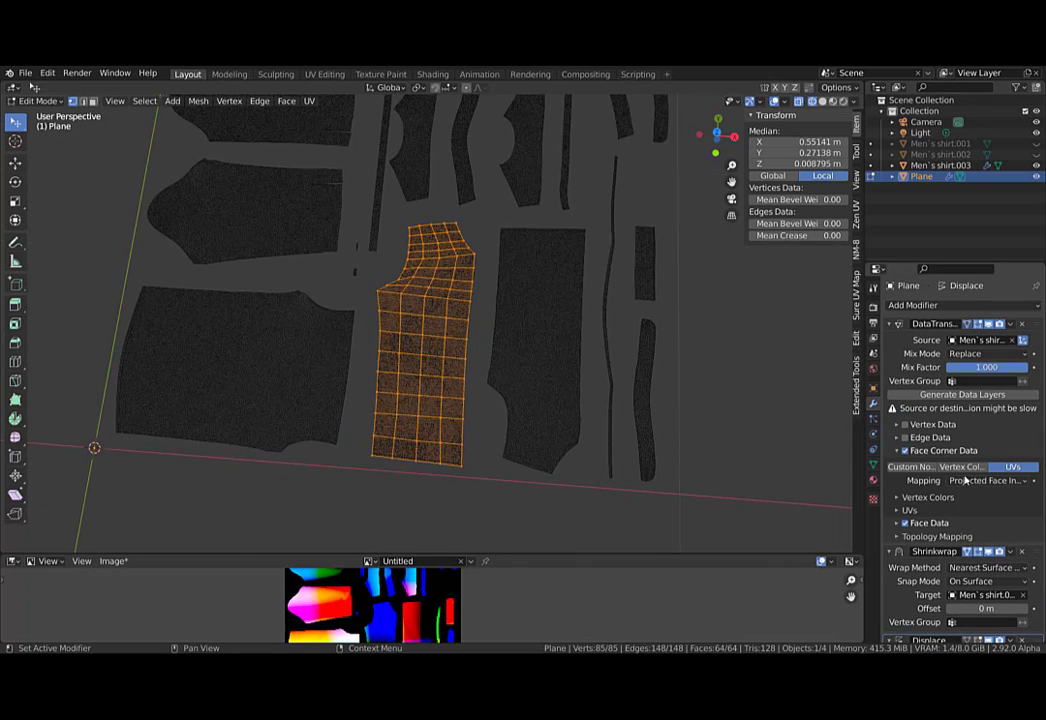
left_click(898, 511)
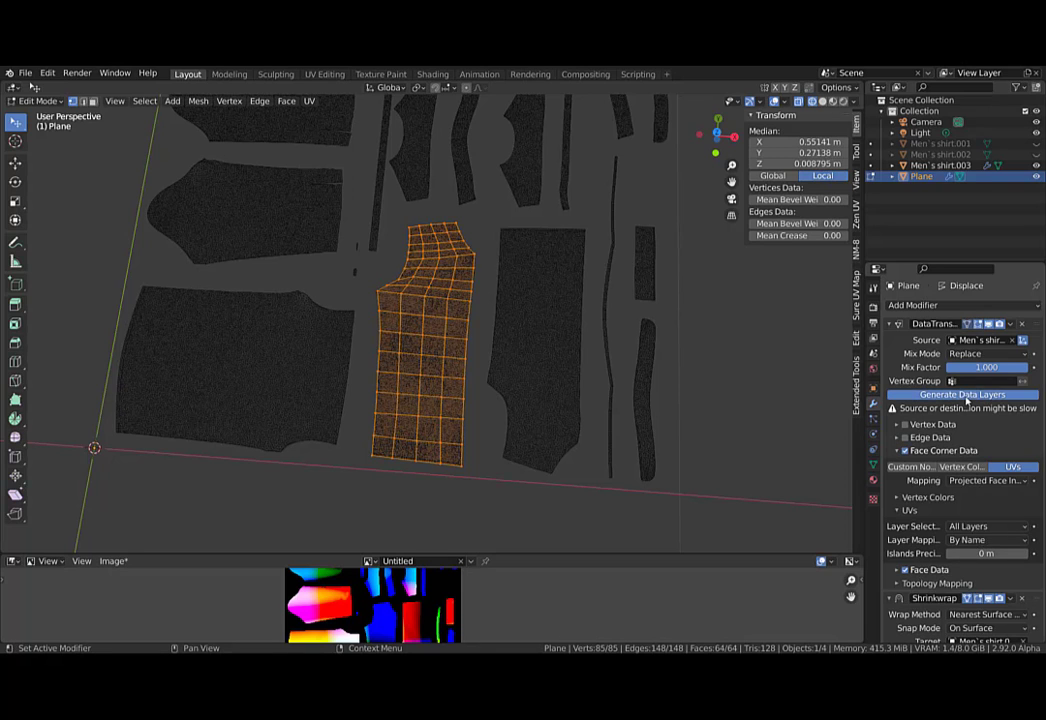
Return to Object Mode and check the UV maps in the plane's mesh data.
key("Tab")
left_click(611, 340)
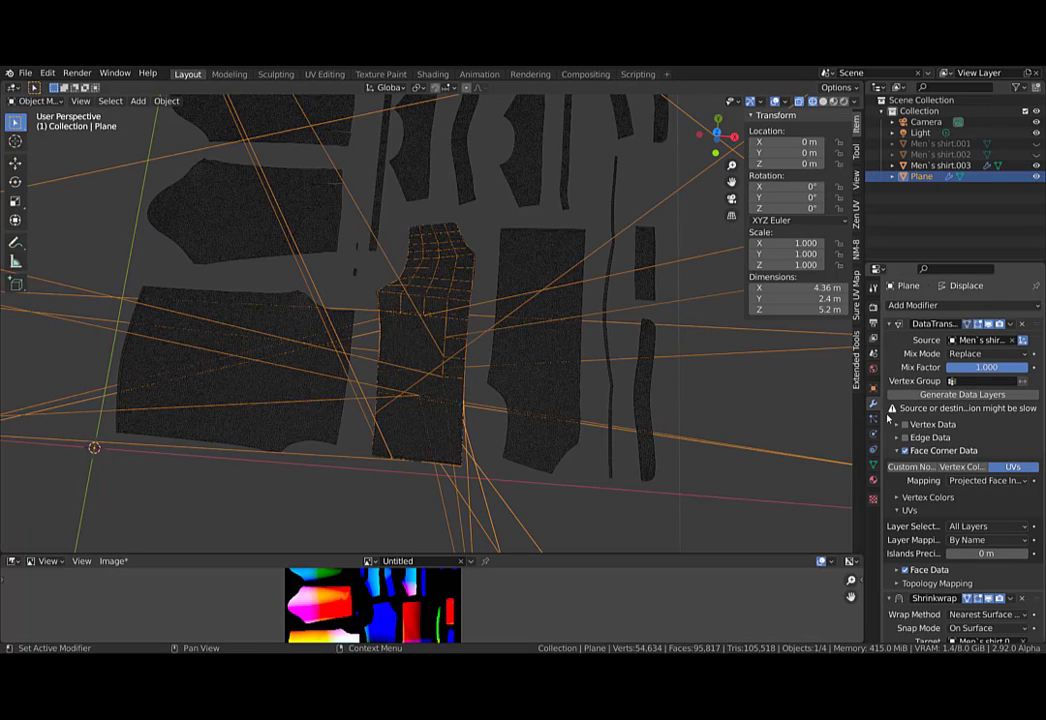
scroll(886, 418, "down", 3)
left_click(874, 465)
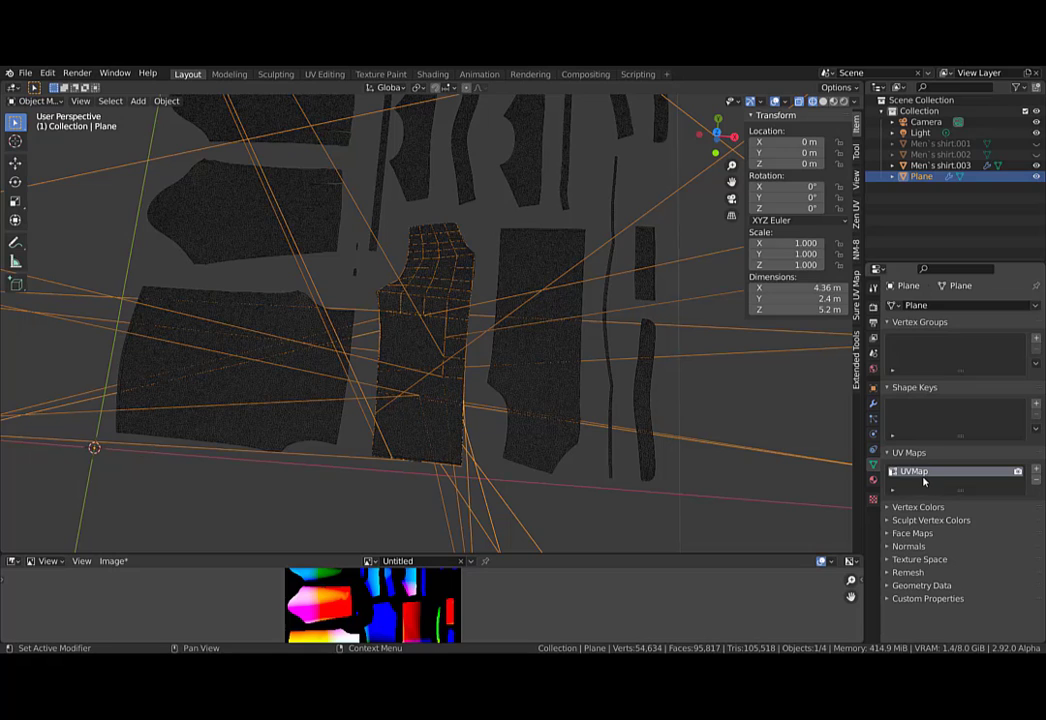
Select the flattened shirt mesh Men's shirt.003 and examine its UV map name and its mesh in Edit Mode.
left_click(437, 436)
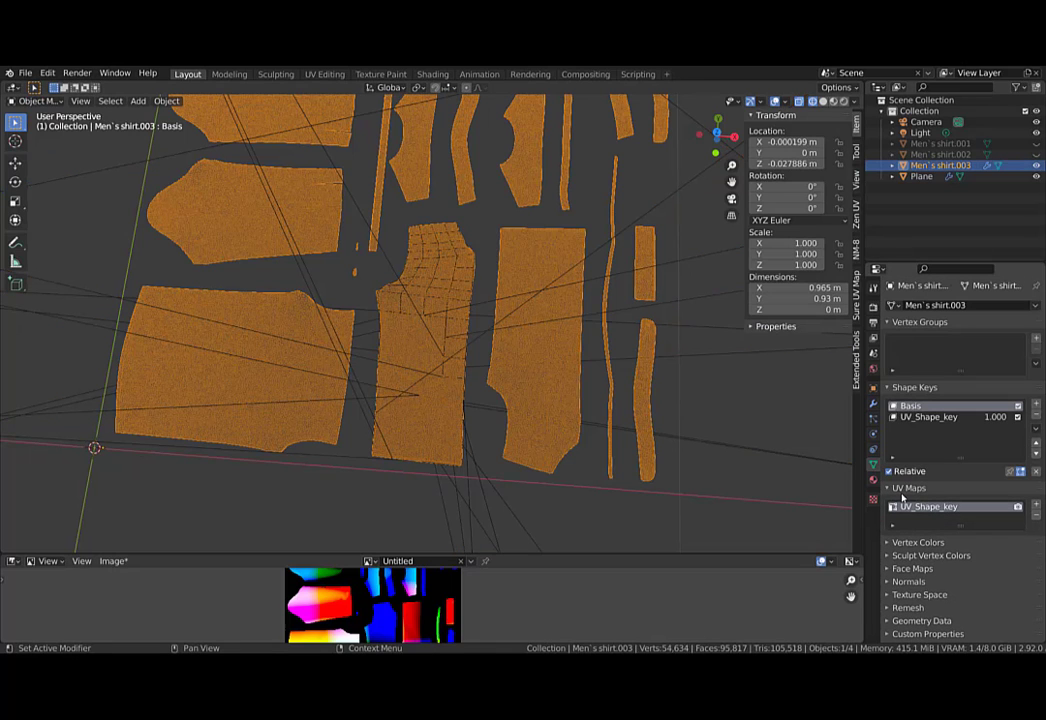
double_click(926, 507)
left_click(544, 451)
key("Tab")
left_click(551, 378)
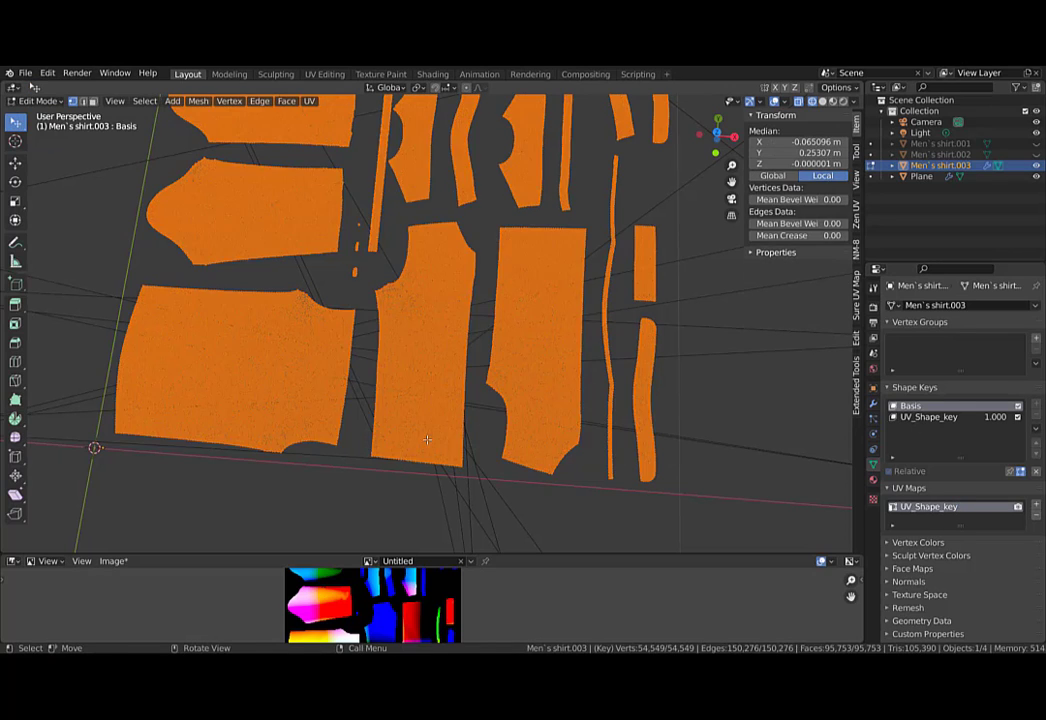
left_click(427, 439)
key("ctrl+Tab")
left_click(439, 273)
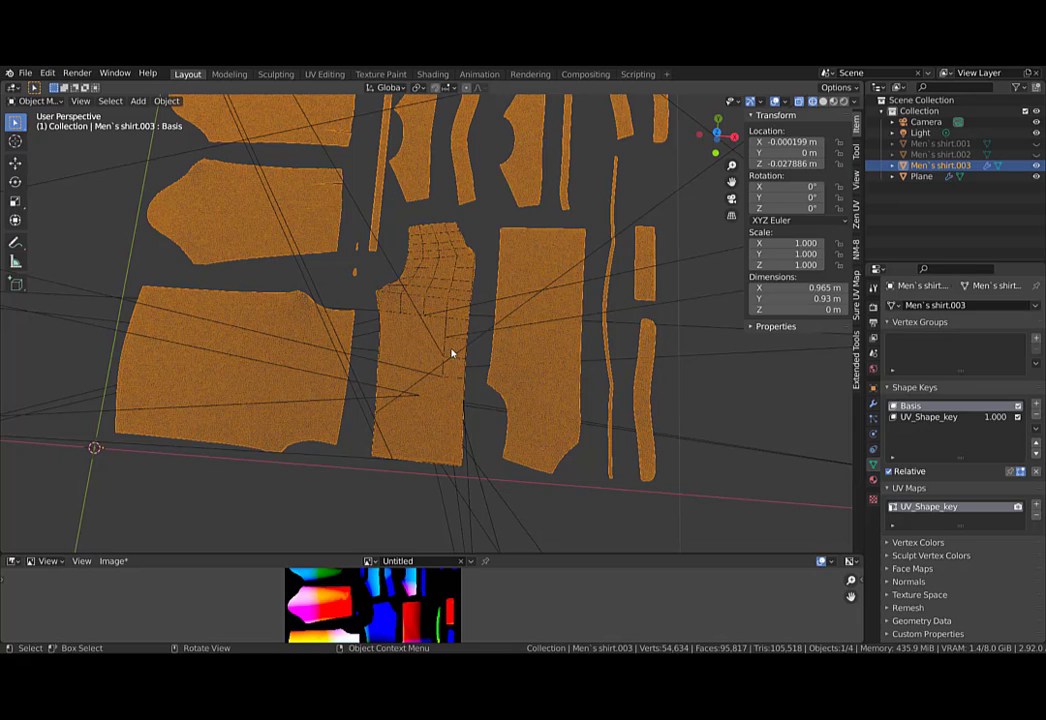
Rename the UV map of Men's shirt.003 to UVMap, matching the name used on the plane.
left_click(483, 342)
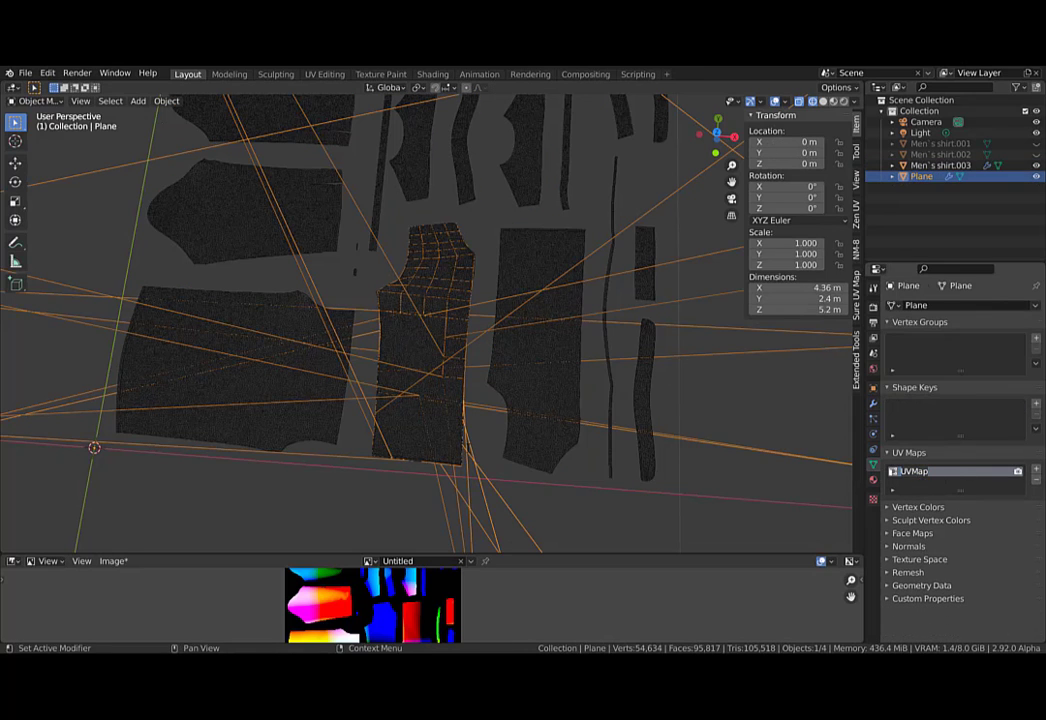
left_click(549, 444)
double_click(930, 514)
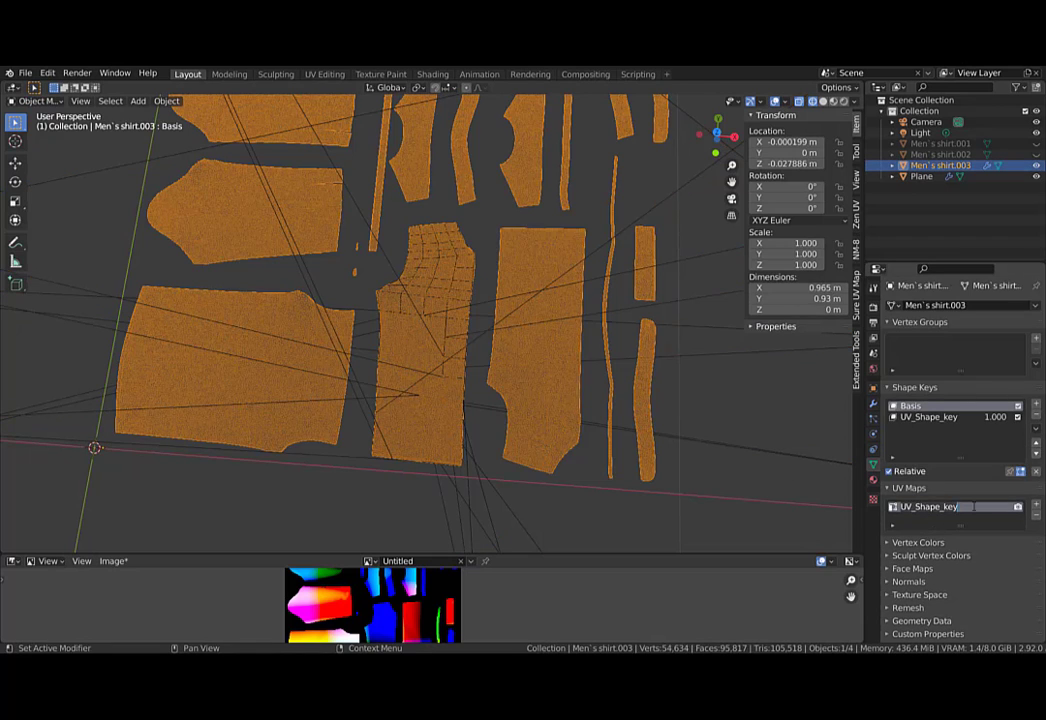
type("UVMap")
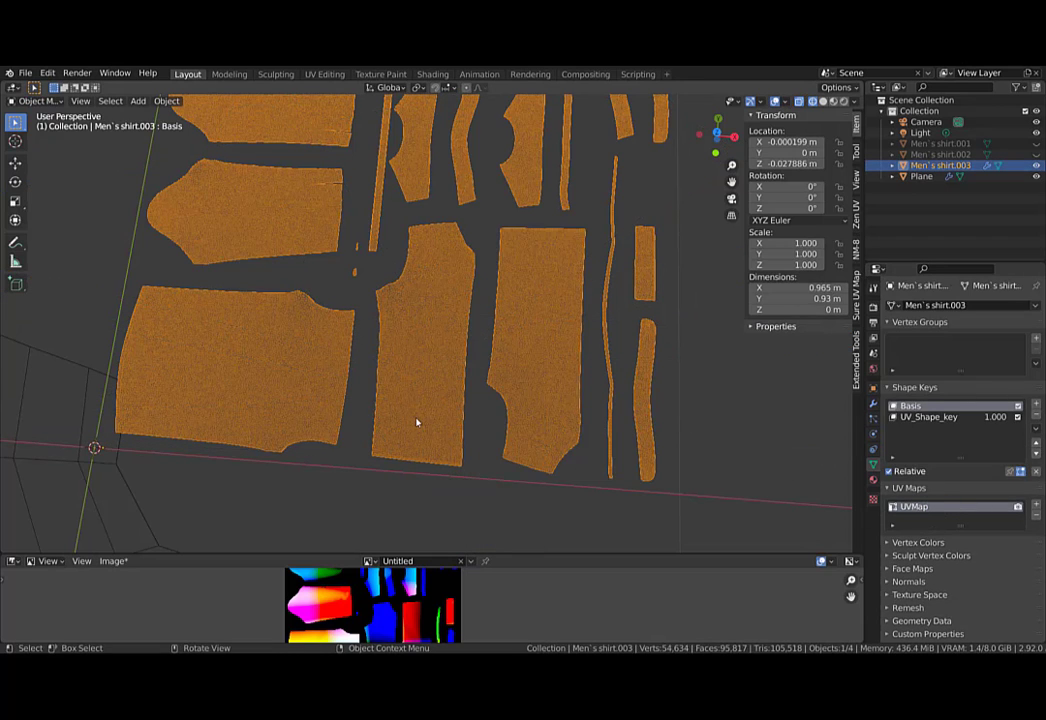
Select the Plane and examine its displaced shape from a wider view.
middle_click_drag(418, 423, 416, 425)
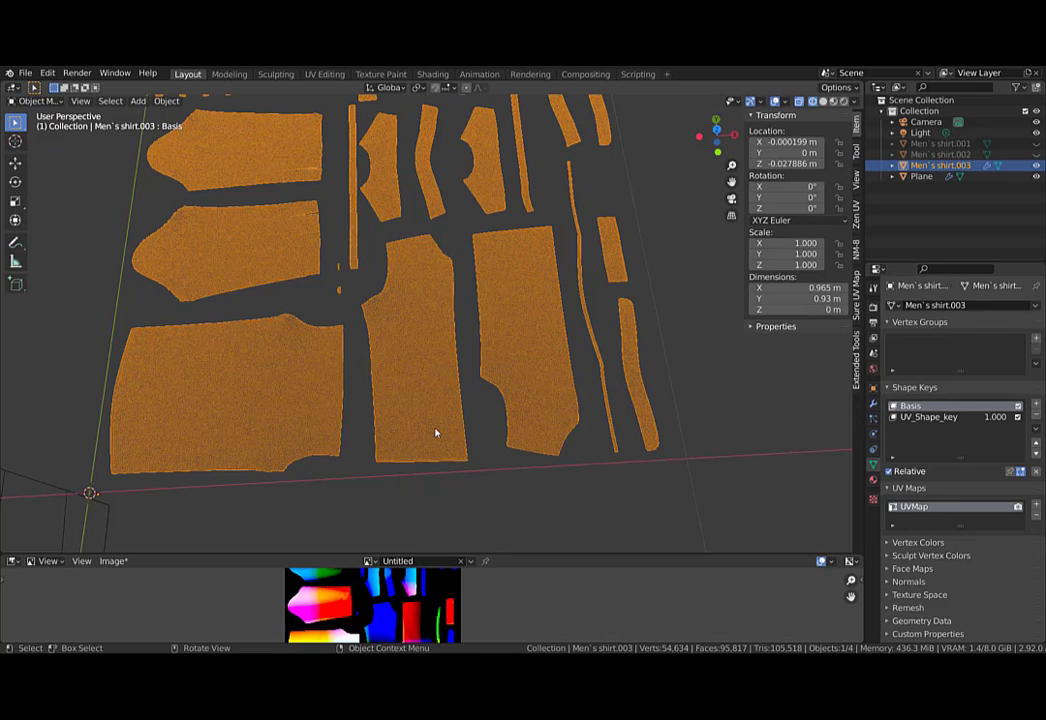
scroll(434, 437, "up", 3)
left_click(922, 177)
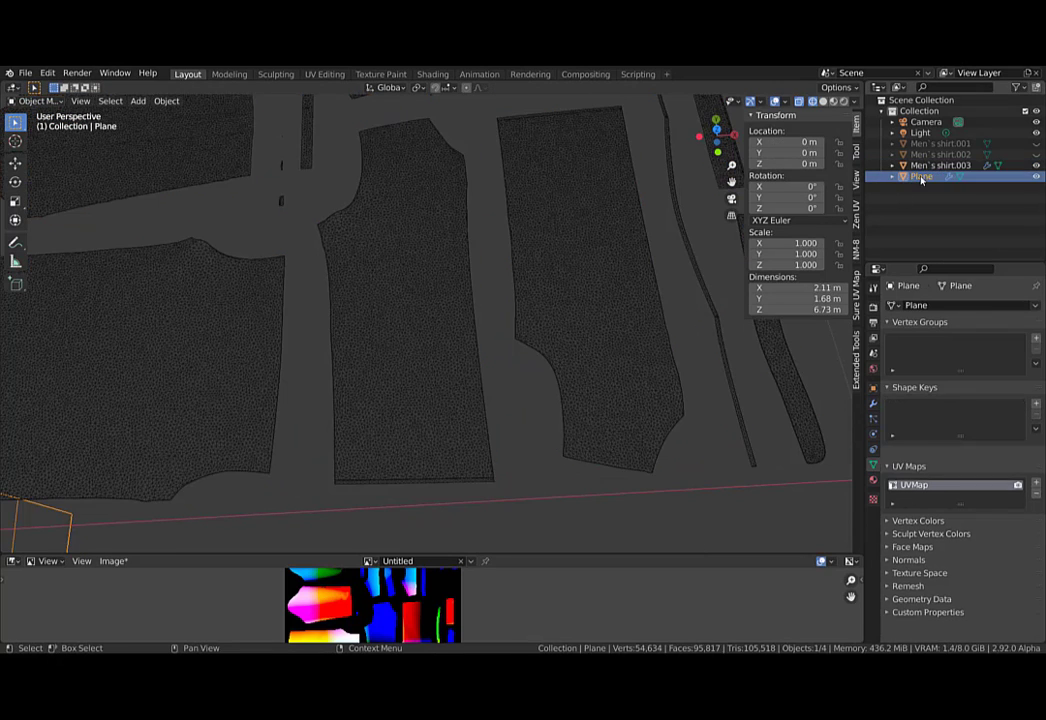
scroll(514, 323, "down", 3)
scroll(513, 322, "down", 4)
middle_click_drag(509, 332, 527, 315)
scroll(527, 315, "up", 3)
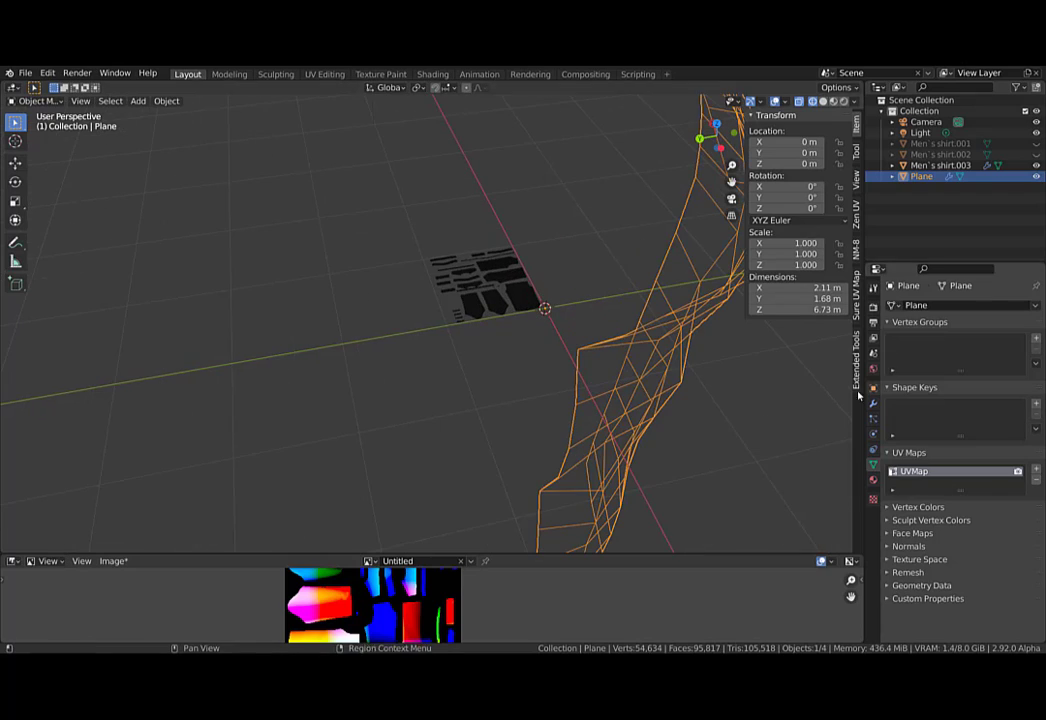
Reveal all hidden objects and switch the viewport from wireframe to solid shading.
left_click(872, 406)
middle_click_drag(630, 350, 437, 299)
key("alt+h")
left_click(496, 361)
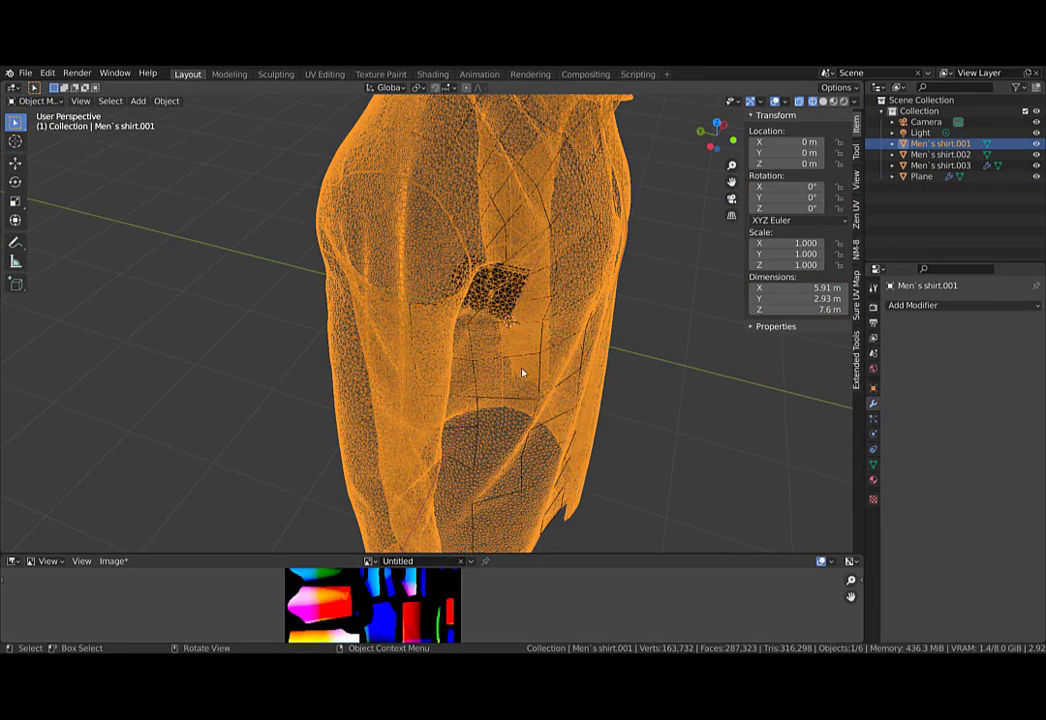
key("shift+z")
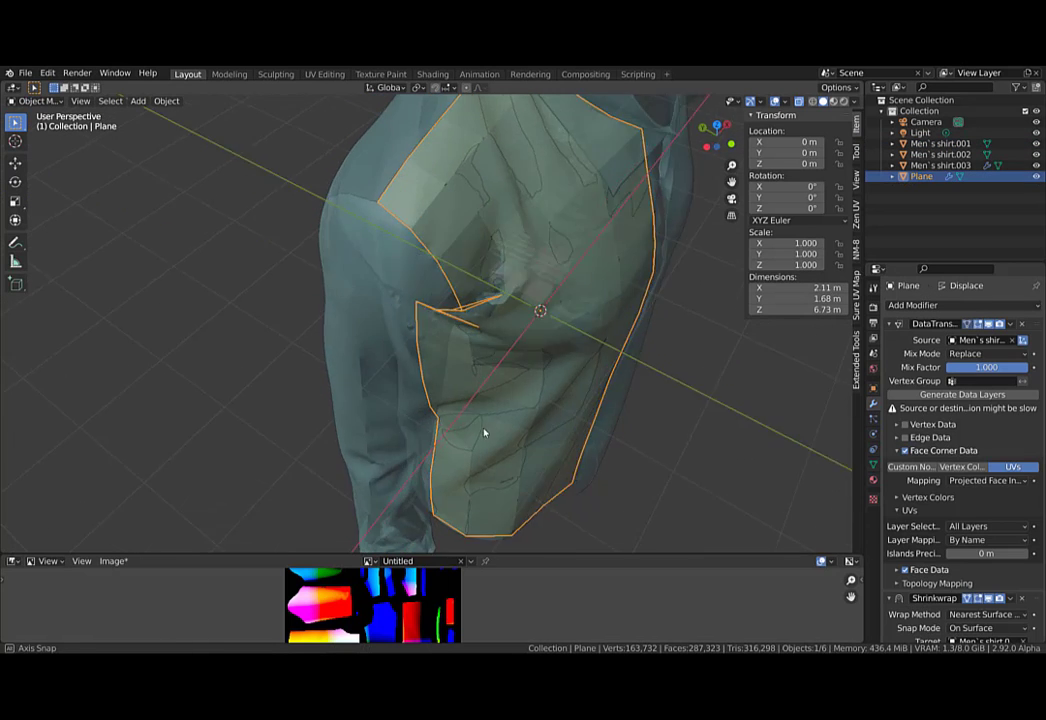
Compare the displaced plane with the 3D shirt, and hide Men's shirt.001.
middle_click_drag(484, 432, 455, 402)
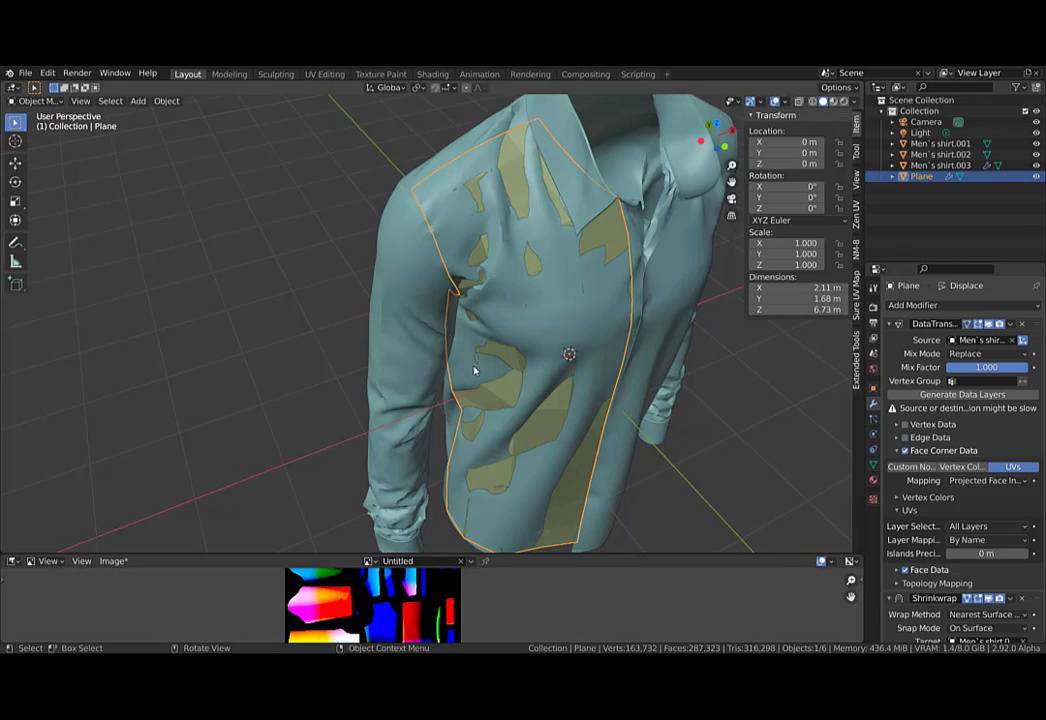
left_click(418, 362)
key("h")
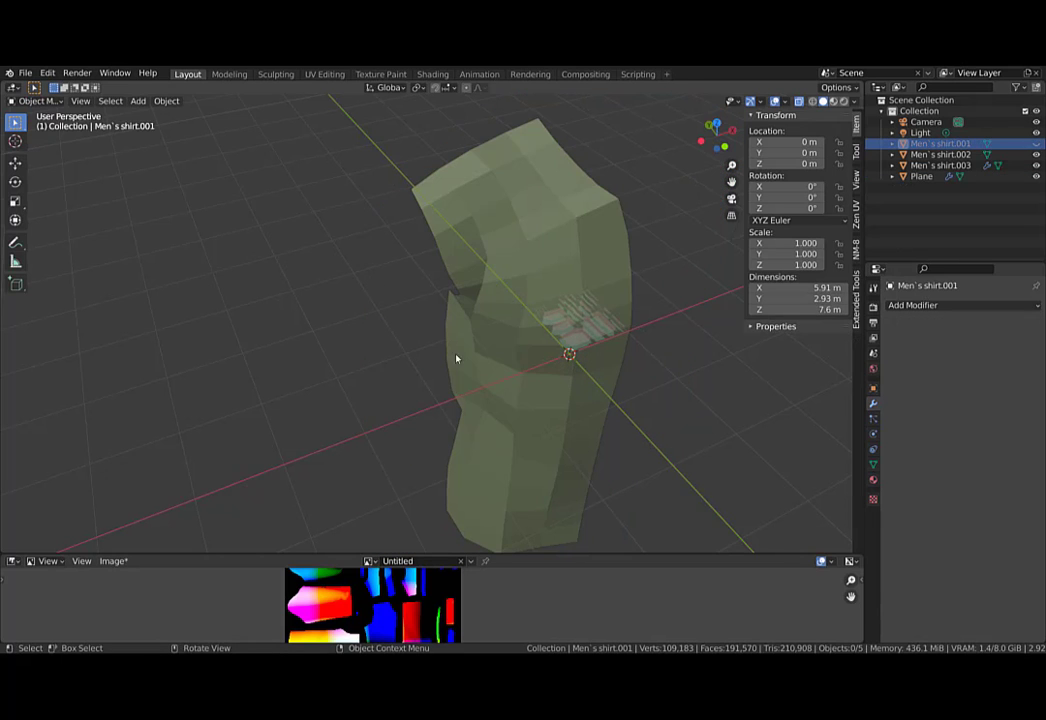
Select the displaced plane and show it with the flat pattern in top orthographic view.
left_click(497, 376)
key("KP_7")
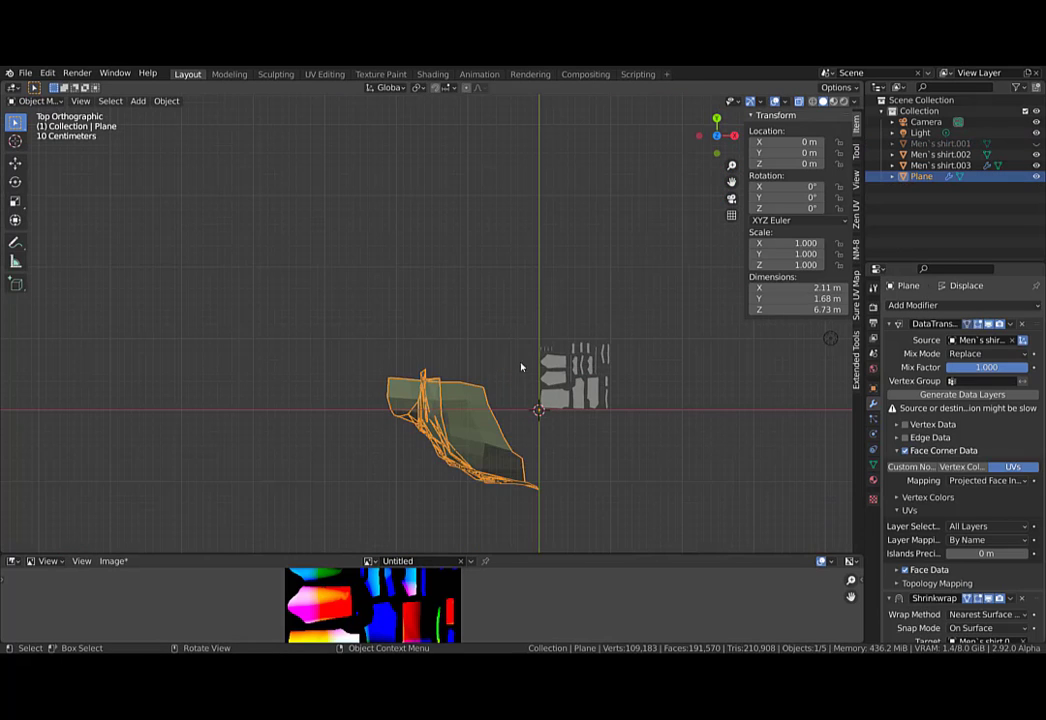
middle_click_drag(518, 371, 378, 300, "shift")
key("shift+d")
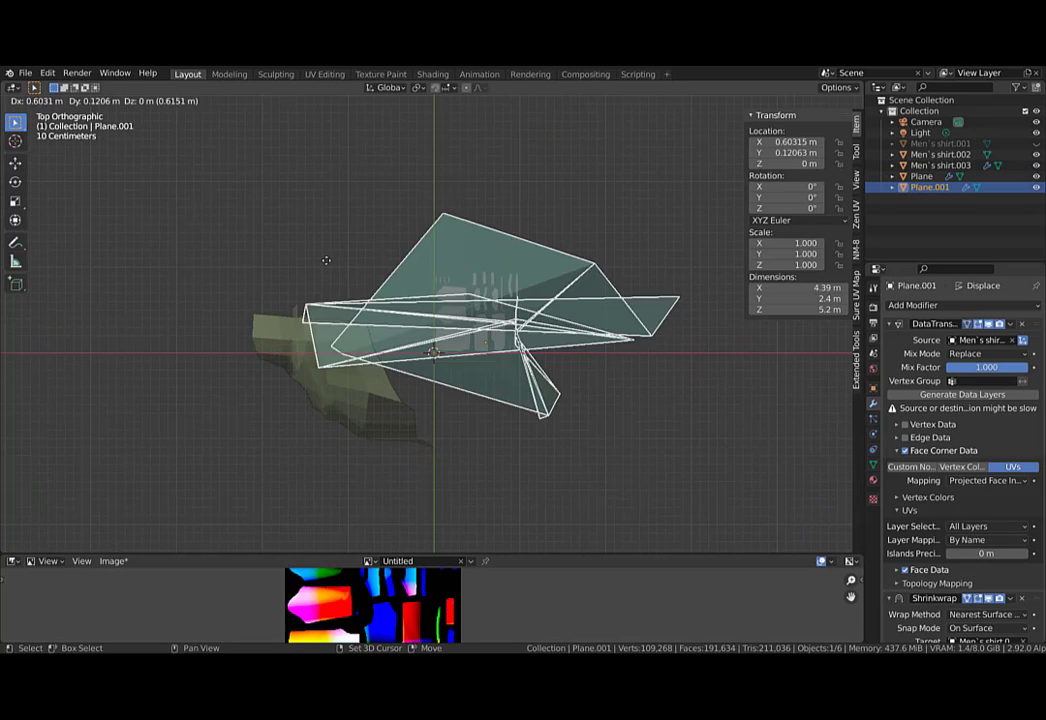
right_click(360, 288)
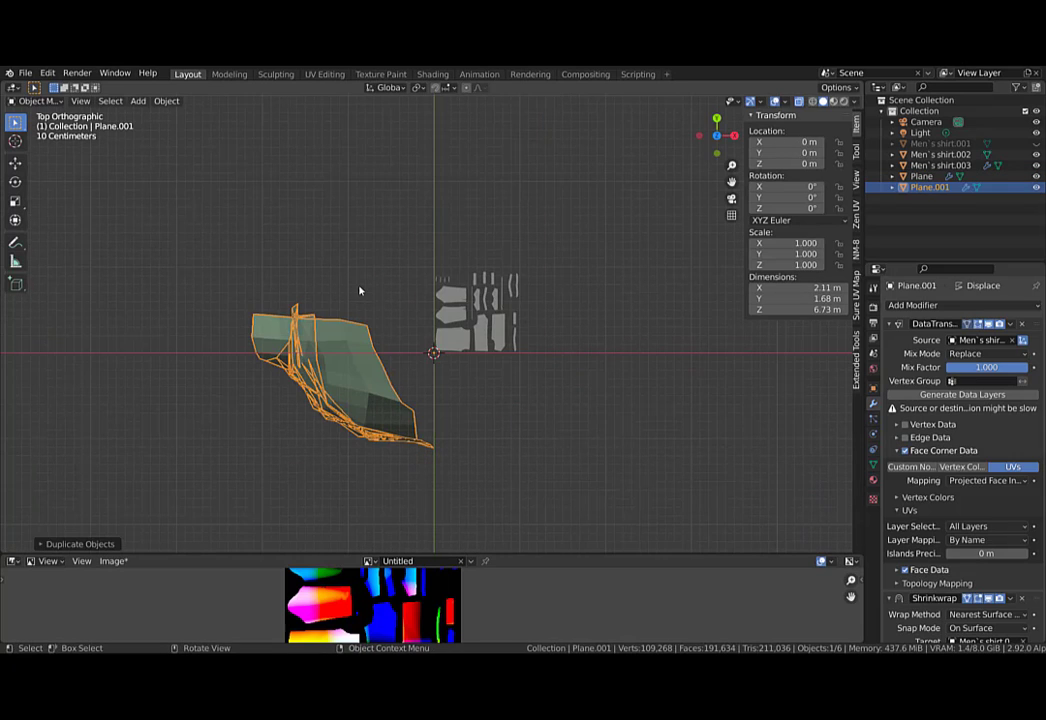
key("ctrl+z")
Create a linked duplicate of the plane and keep it at the original location.
left_click(167, 102)
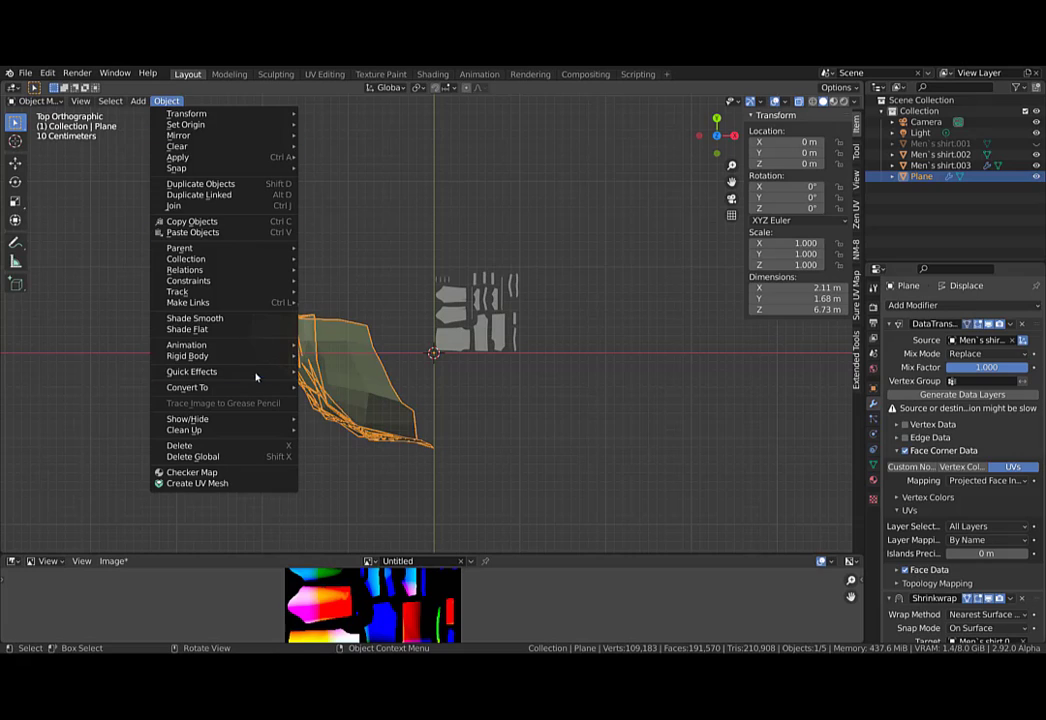
mouse_move(245, 356)
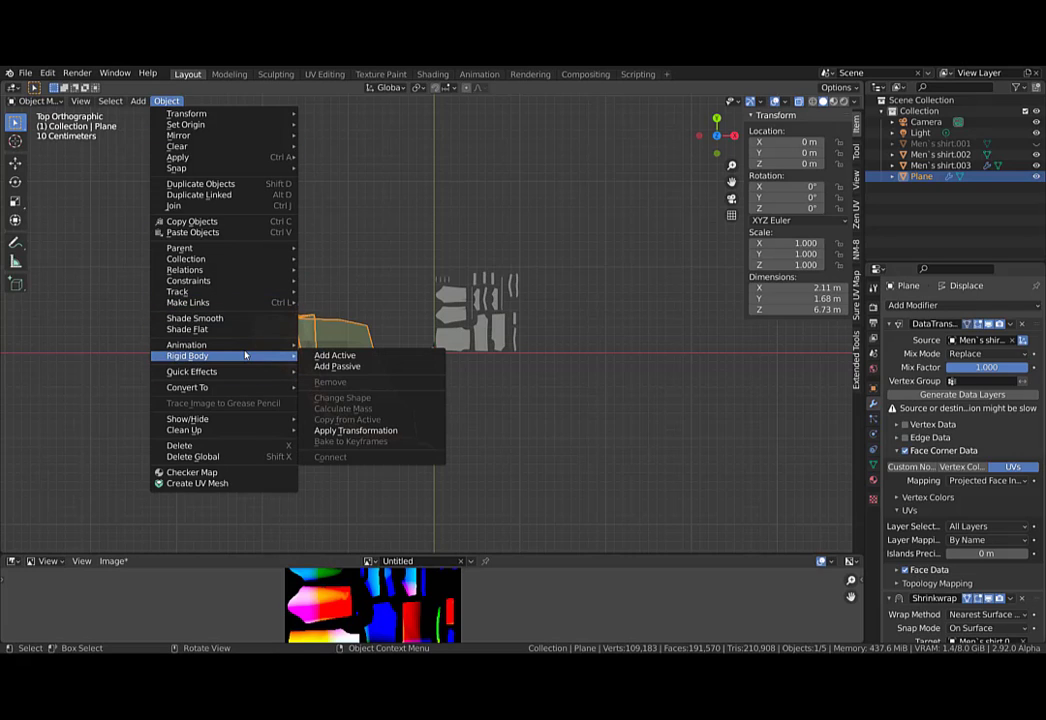
mouse_move(235, 264)
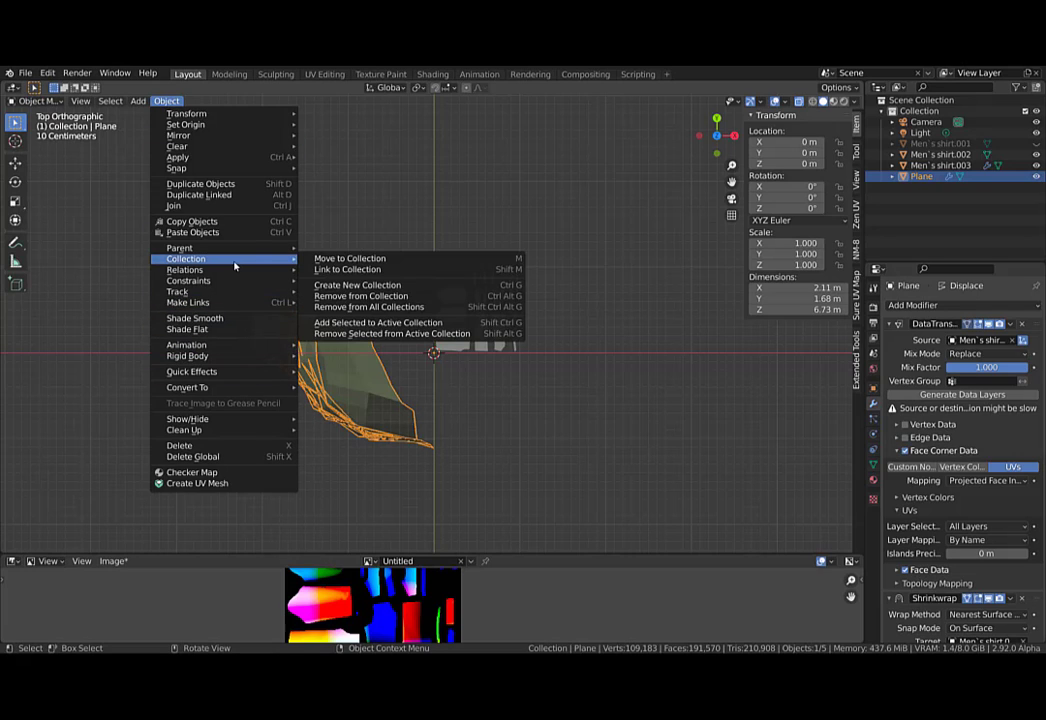
left_click(236, 195)
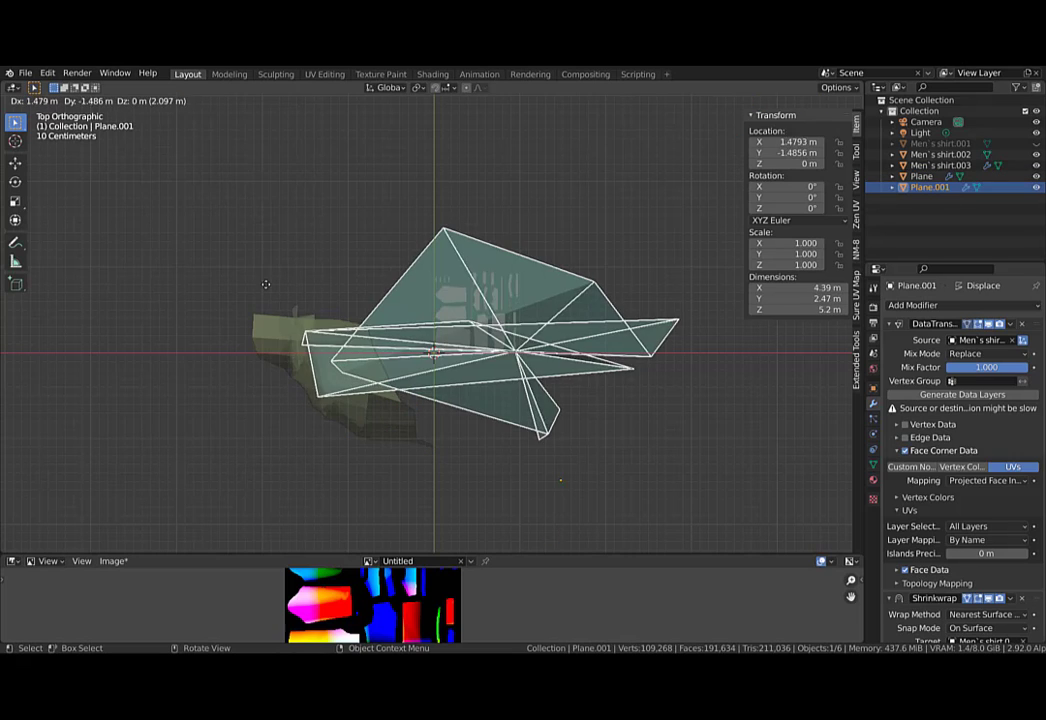
key("Escape")
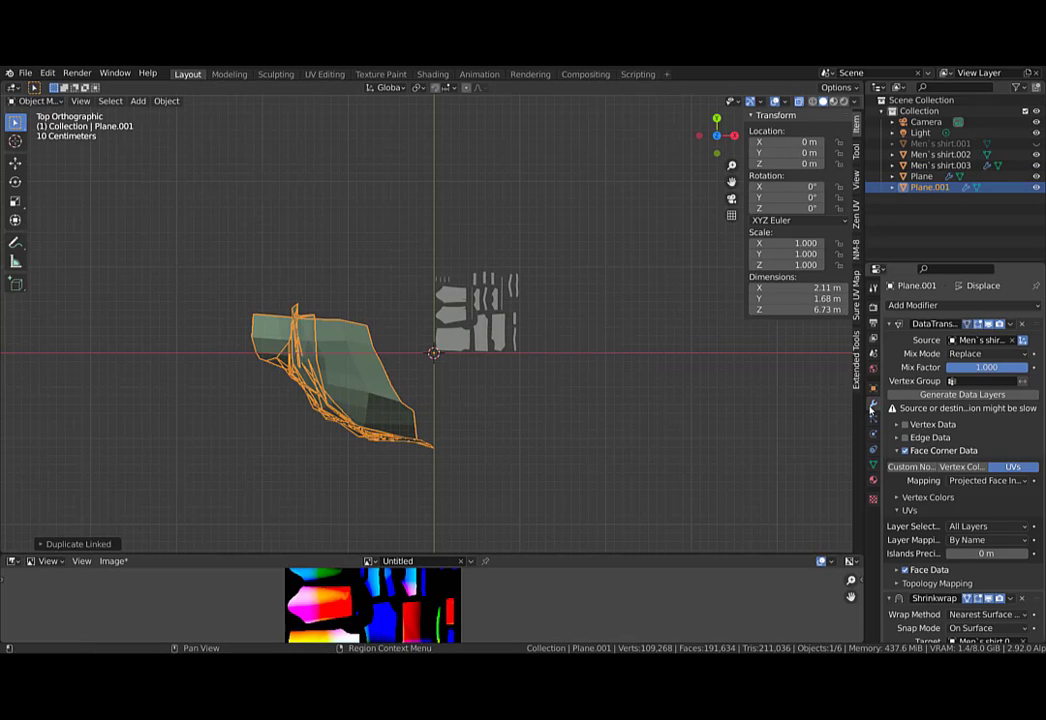
Remove the DataTransfer, Shrinkwrap and Displace modifiers from the linked duplicate.
left_click(891, 325)
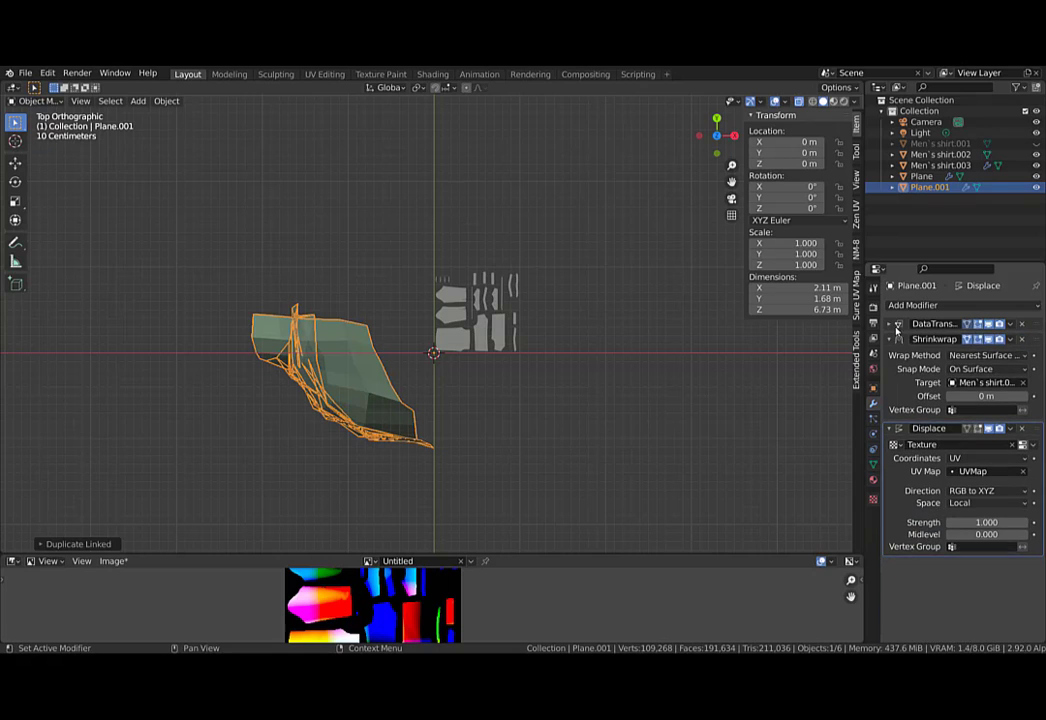
left_click(1022, 325)
left_click(1022, 325)
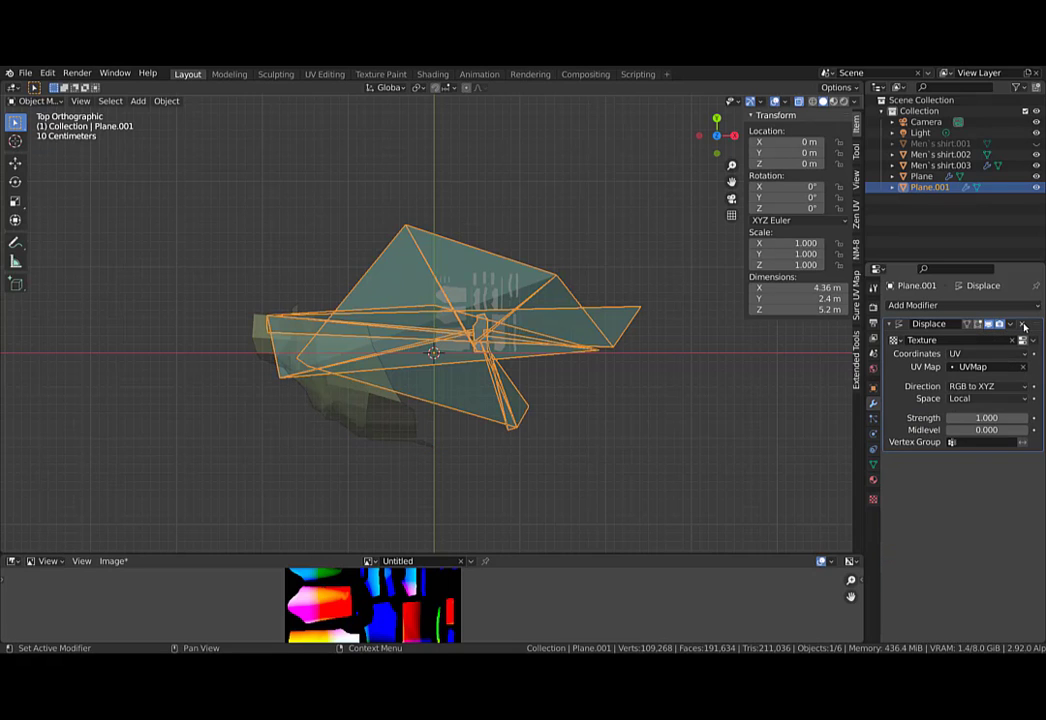
left_click(1022, 325)
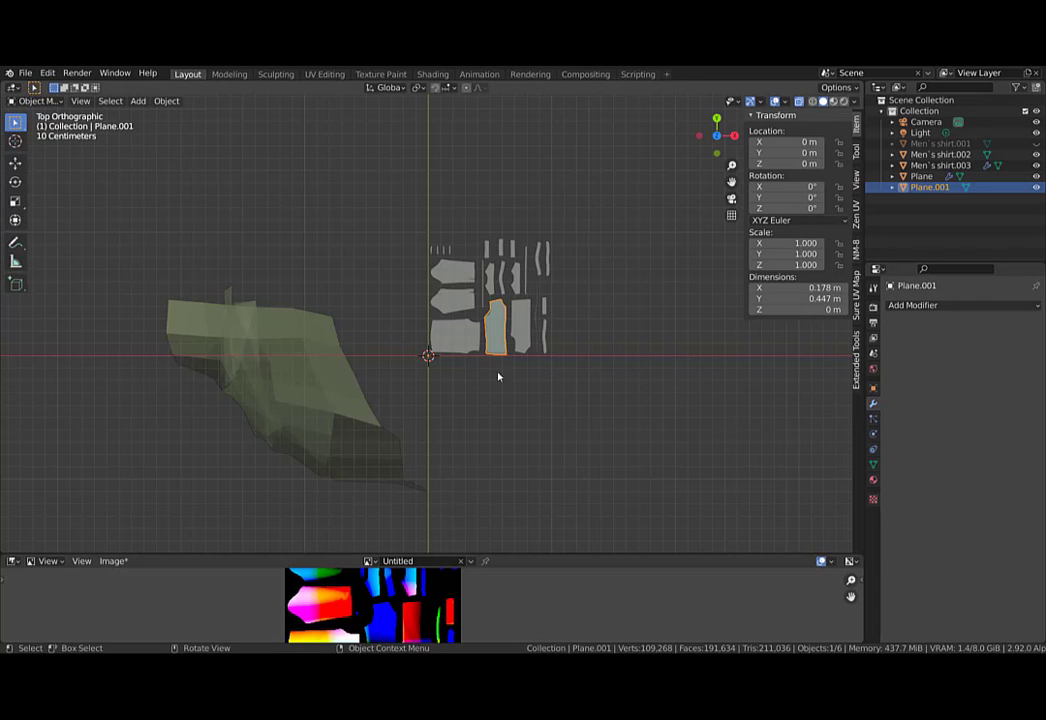
Enter Edit Mode on the linked flat duplicate and examine its quad mesh on the pattern piece.
mouse_move(497, 374)
middle_mouse_down()
mouse_move(479, 327)
mouse_move(484, 364)
middle_mouse_up()
scroll(514, 386, "up", 4)
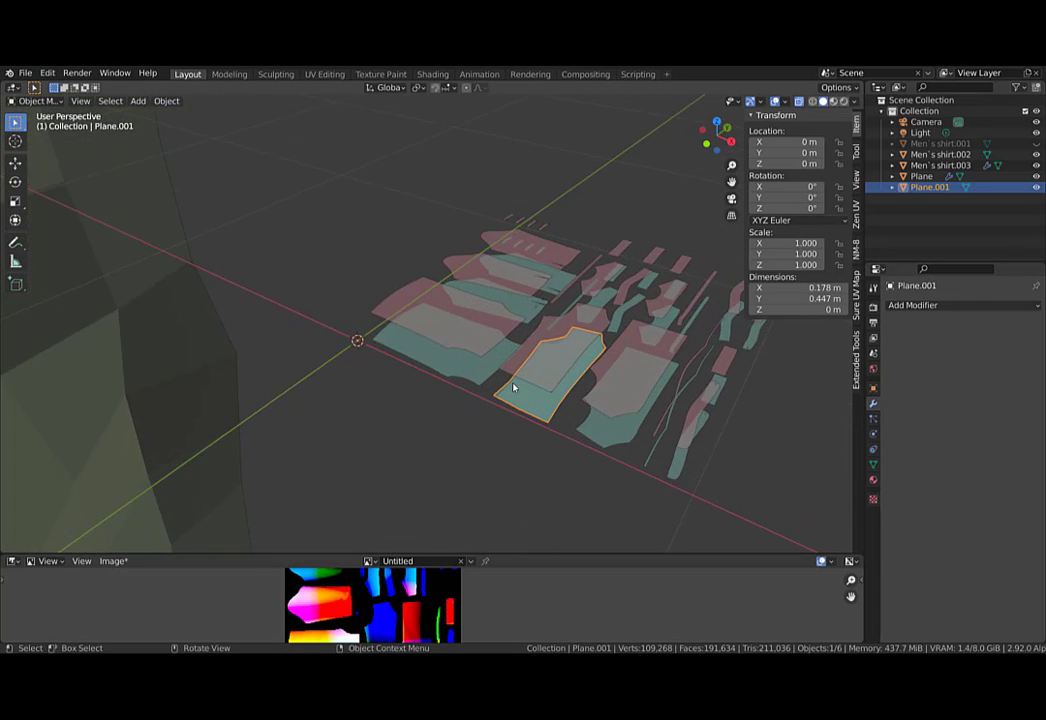
scroll(514, 386, "down", 4)
key("Tab")
scroll(492, 397, "up", 6)
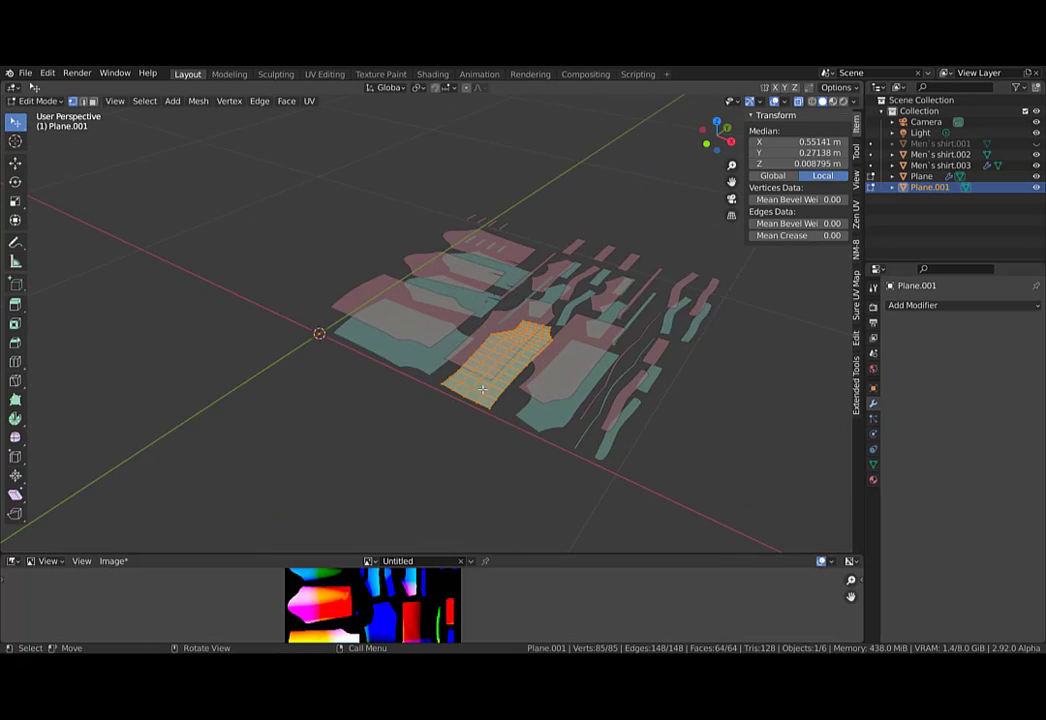
middle_click_drag(495, 398, 350, 386)
scroll(437, 372, "down", 8)
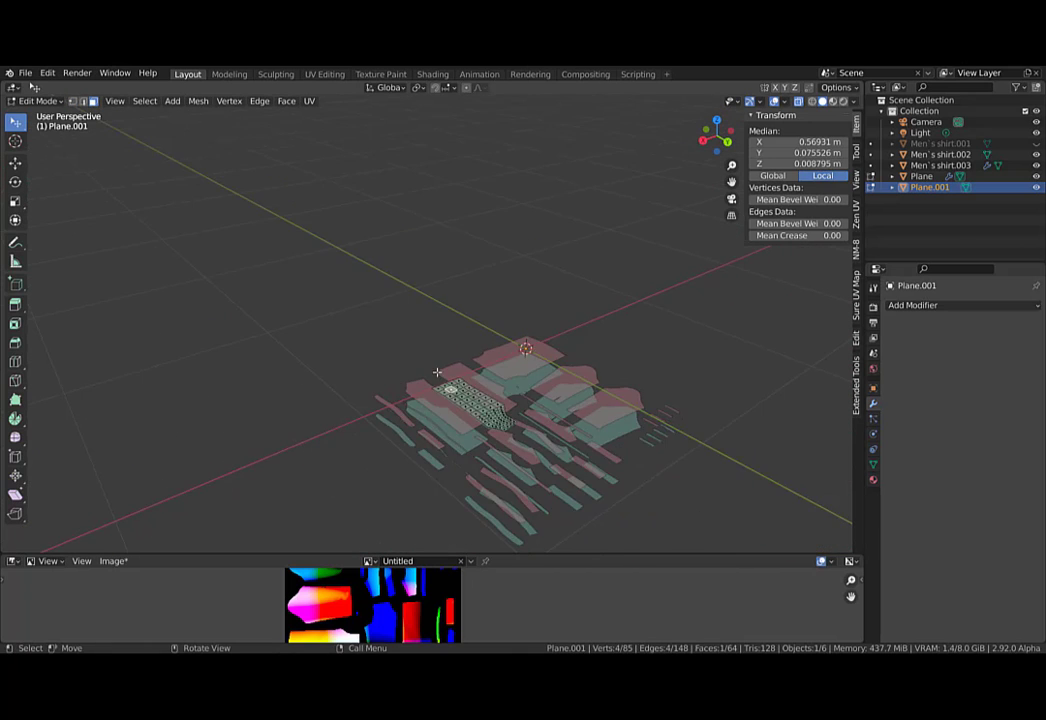
Add one loop cut across the width of the flat plane near the middle of its body.
scroll(488, 413, "up", 8)
scroll(490, 415, "up", 6)
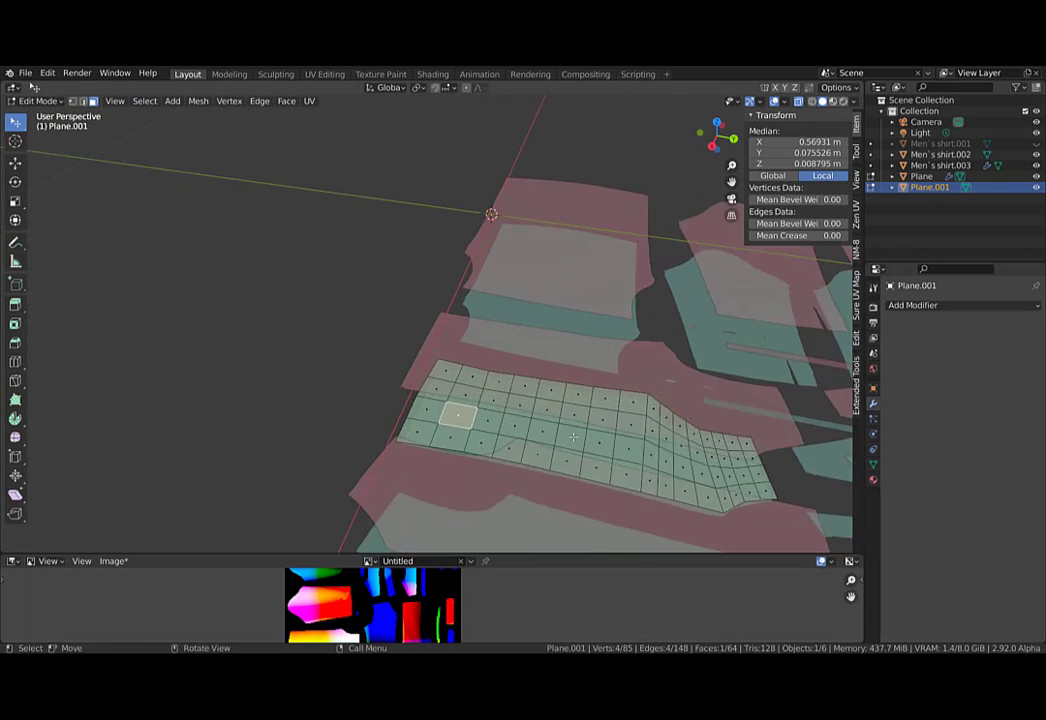
key("ctrl+r")
left_click(559, 460)
middle_click_drag(602, 469, 562, 432)
key("KP_7")
scroll(510, 330, "up", 3)
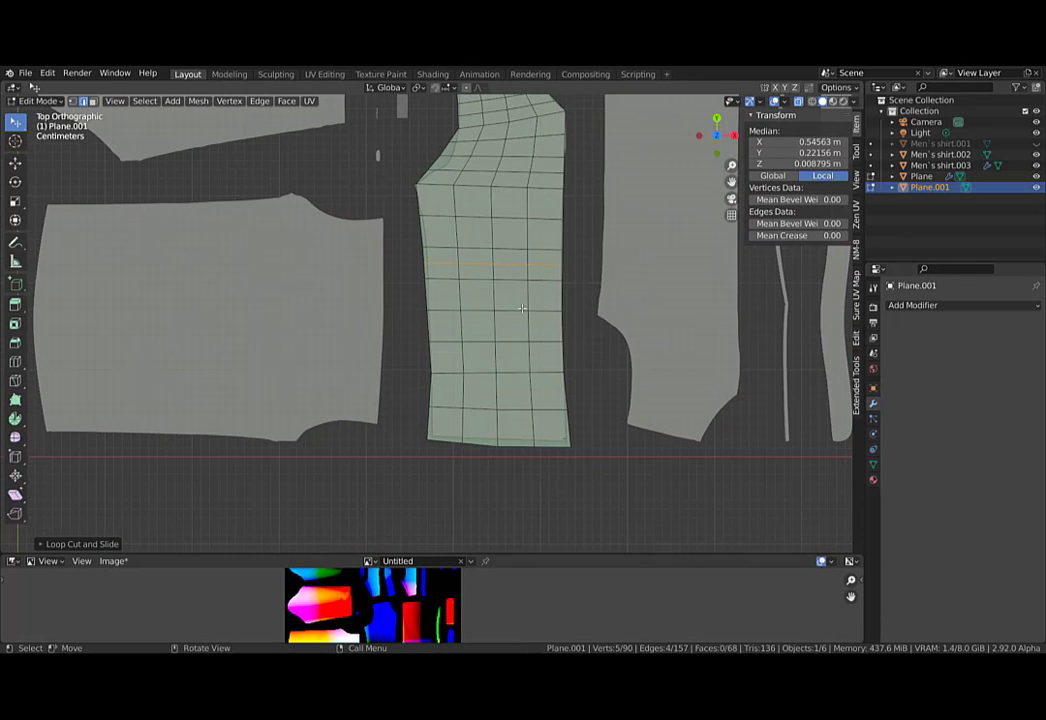
Duplicate a single face of the plane and place the copy on the neighbouring wide pattern piece.
key("3")
left_click(514, 327)
scroll(519, 328, "down", 4)
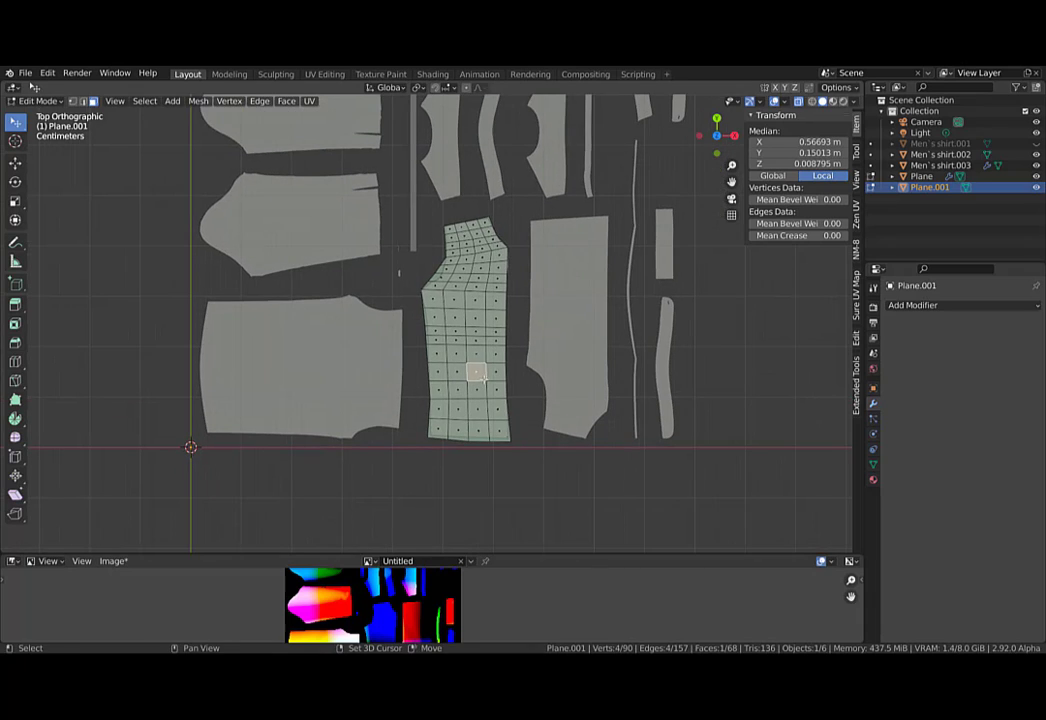
key("shift+d")
left_click(574, 270)
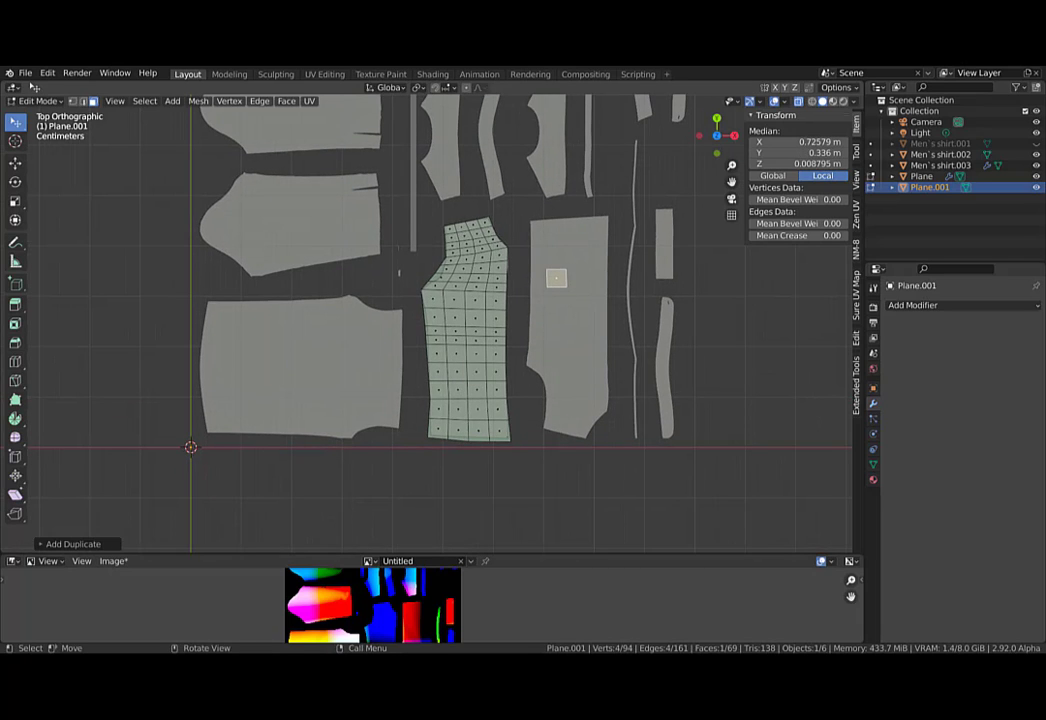
Enlarge the duplicated face and centre it across the upper part of the neighbouring pattern piece.
key("s")
left_click(587, 307)
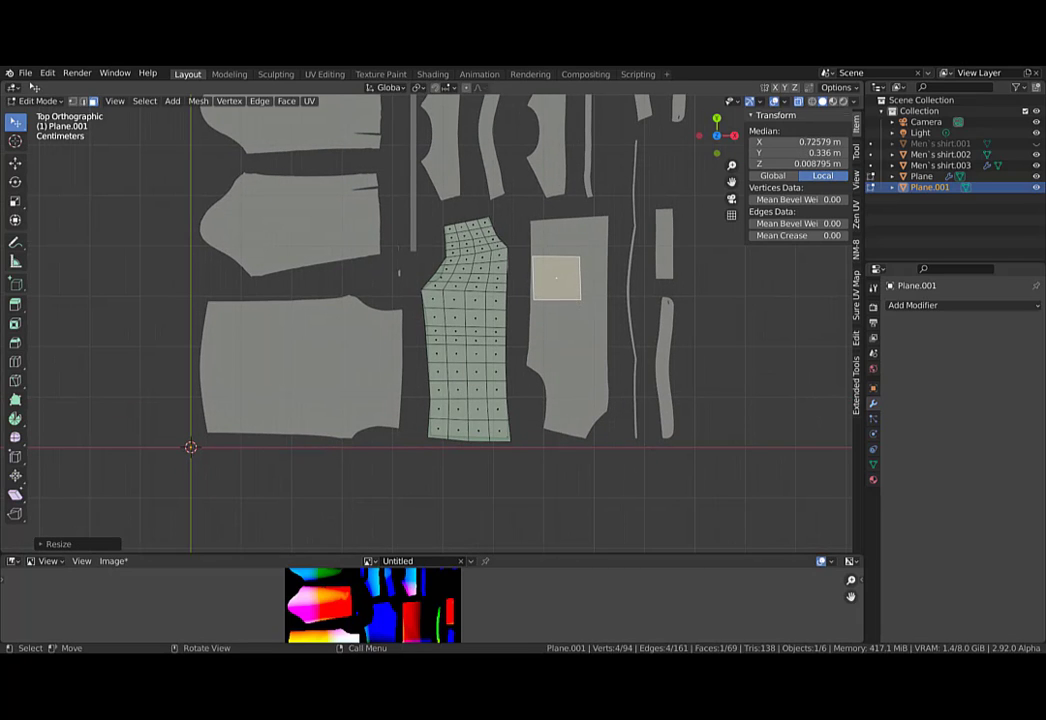
key("s")
key("g")
left_click(605, 328)
key("s")
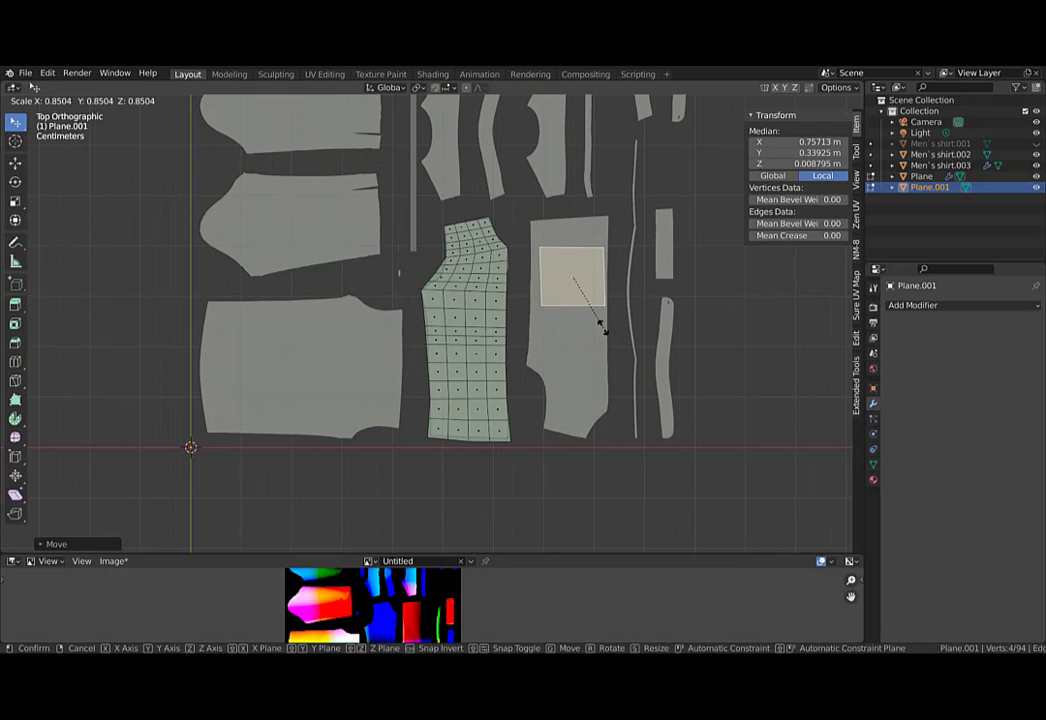
left_click(603, 330)
Return to Object Mode and examine how the duplicated face appears on the linked displaced plane.
key("Tab")
middle_click_drag(586, 268, 466, 345)
scroll(491, 284, "down", 4)
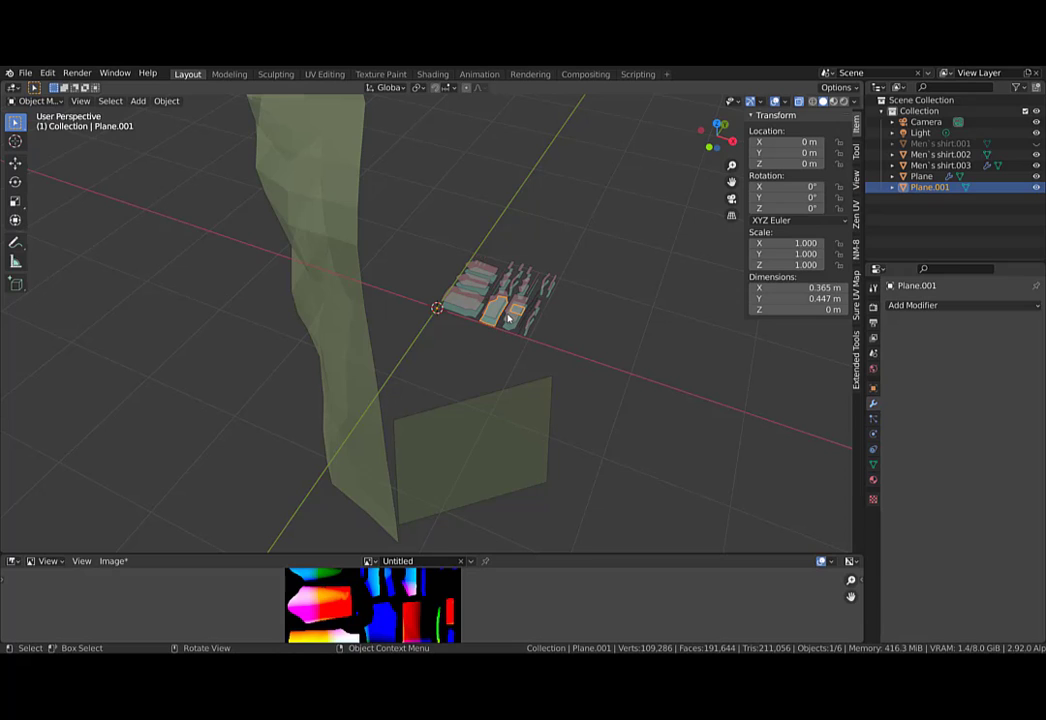
scroll(508, 318, "up", 3)
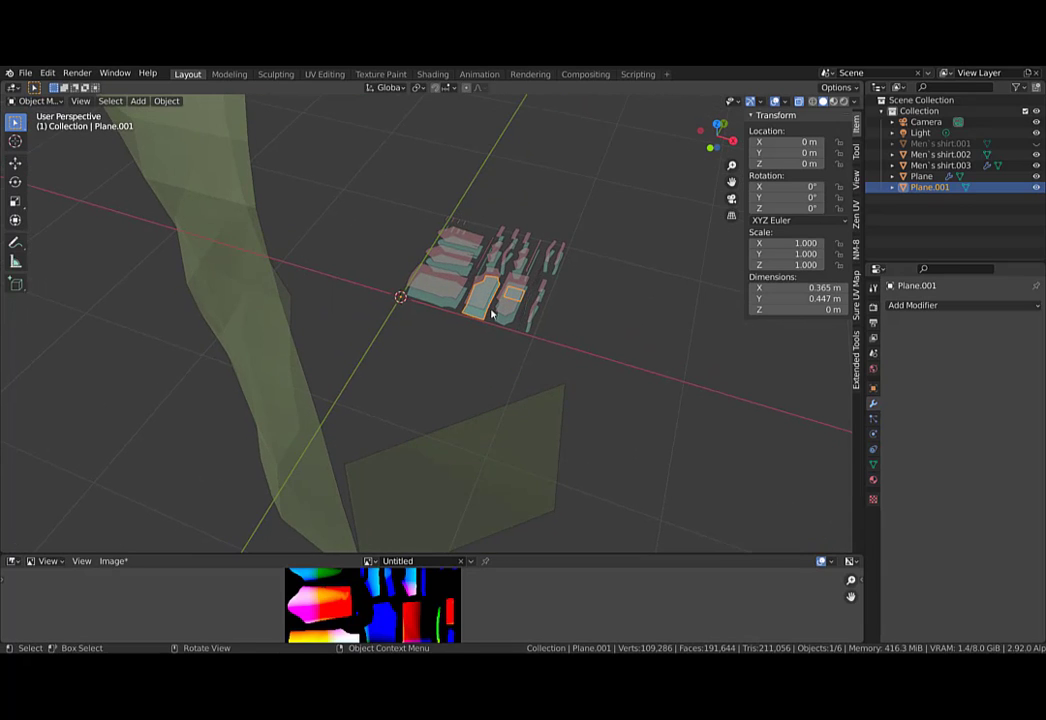
Select the displaced plane and compare its shape with the mesh laid over the flat pattern pieces.
scroll(507, 304, "up", 3)
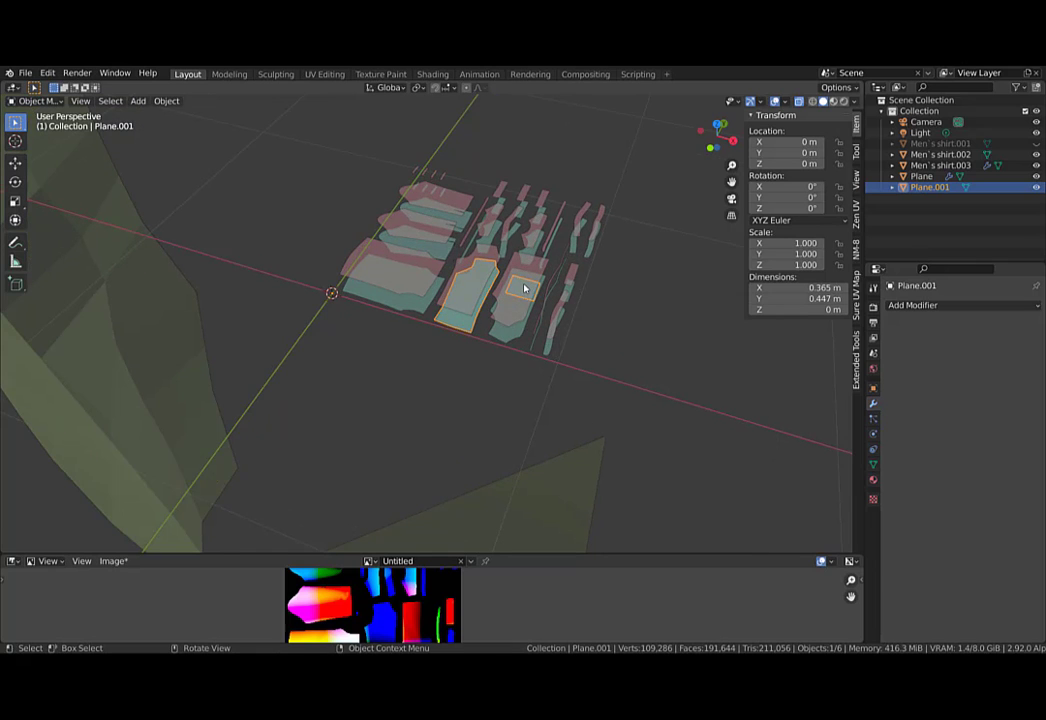
scroll(515, 294, "down", 3)
mouse_move(301, 417)
middle_mouse_down()
mouse_move(402, 402)
mouse_move(321, 414)
middle_mouse_up()
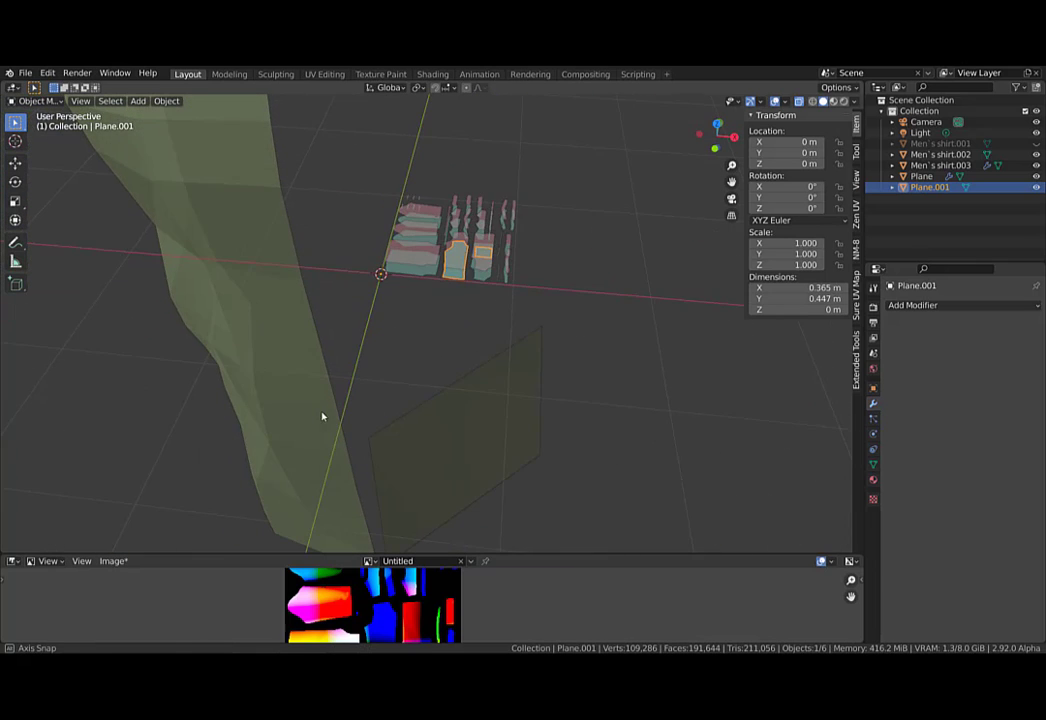
scroll(472, 257, "up", 3)
scroll(460, 290, "down", 2)
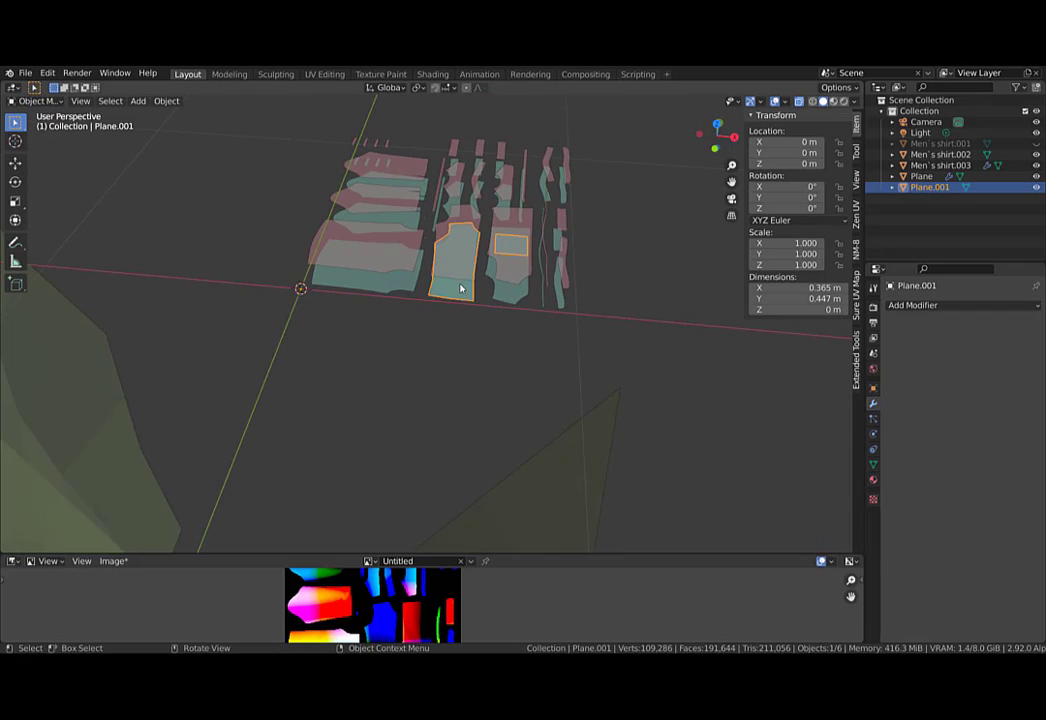
scroll(441, 306, "down", 3)
left_click(287, 404)
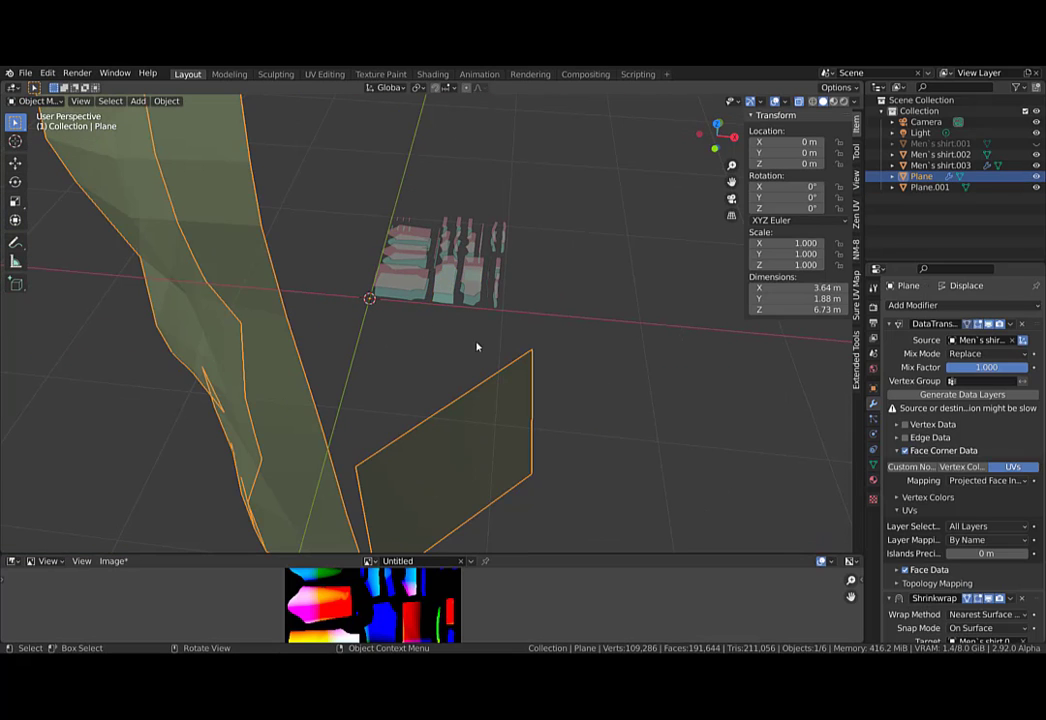
scroll(460, 289, "up", 5)
scroll(383, 402, "down", 4)
scroll(420, 294, "up", 5)
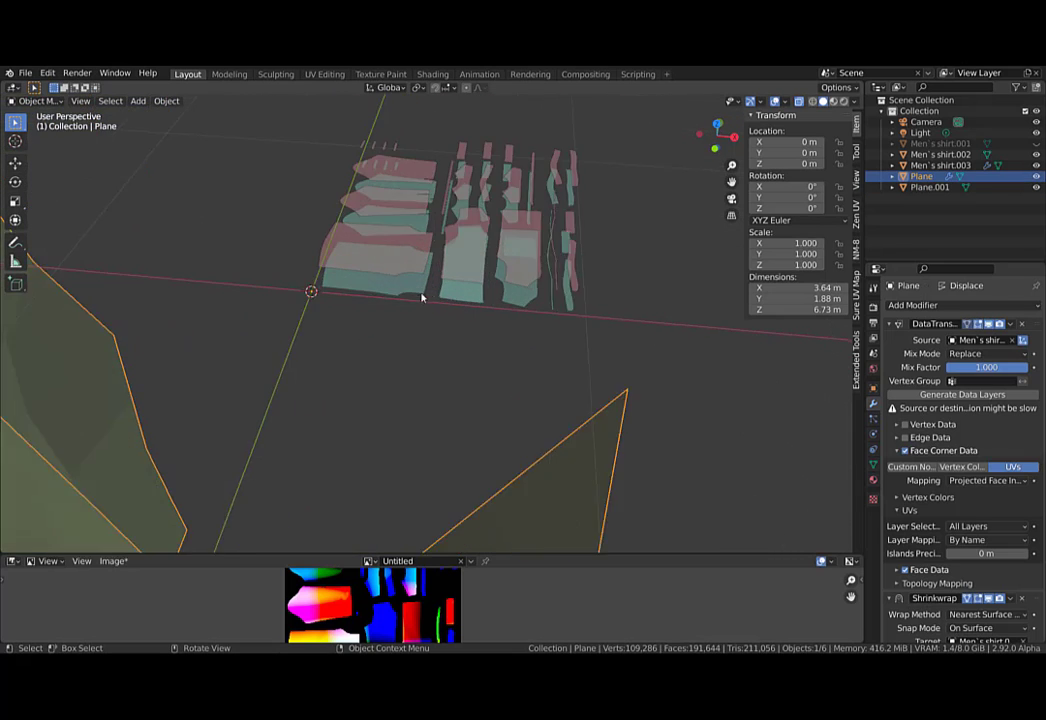
scroll(515, 257, "down", 3)
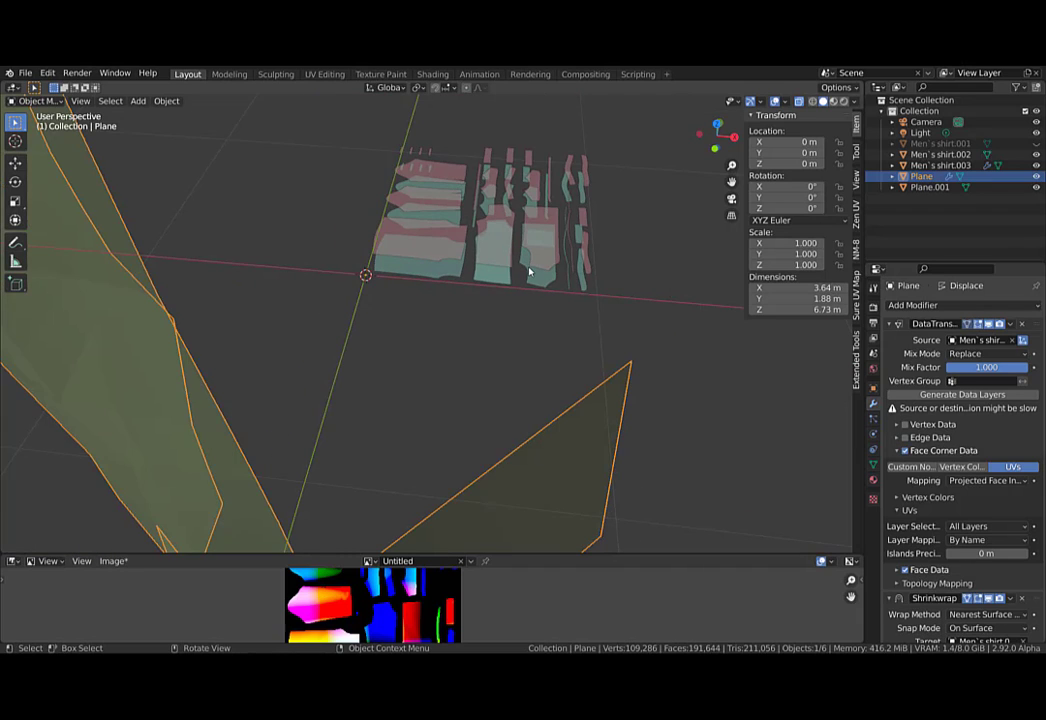
middle_click_drag(547, 381, 506, 409)
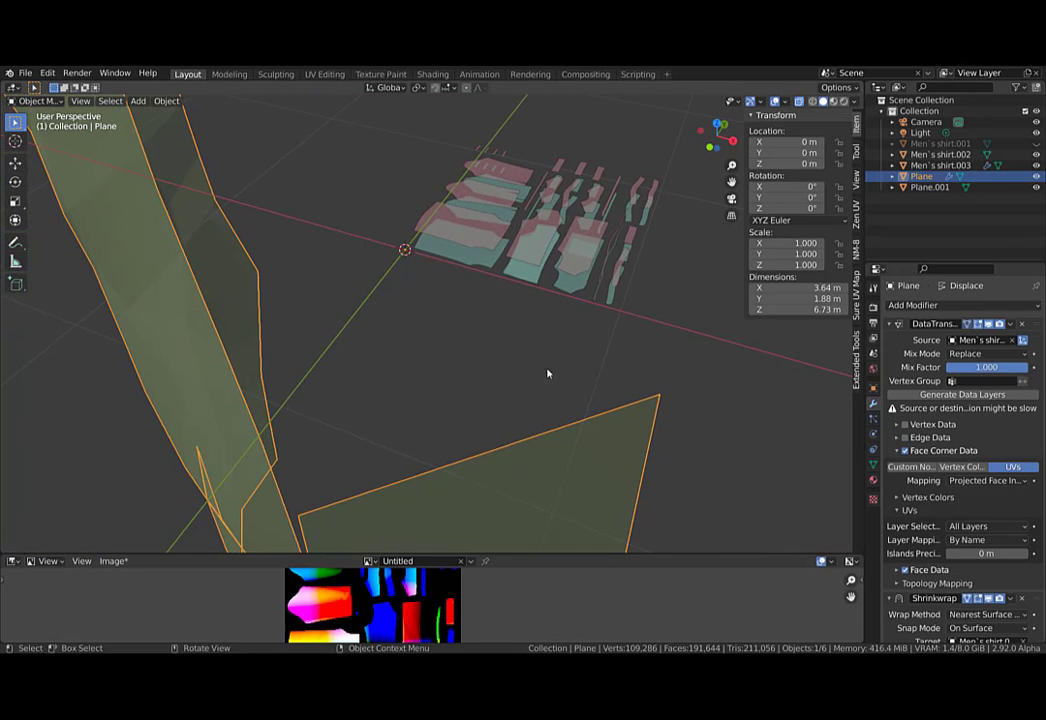
Collapse the displaced plane's Data Transfer and Shrinkwrap settings and remove its Shrinkwrap modifier.
key("KP_7")
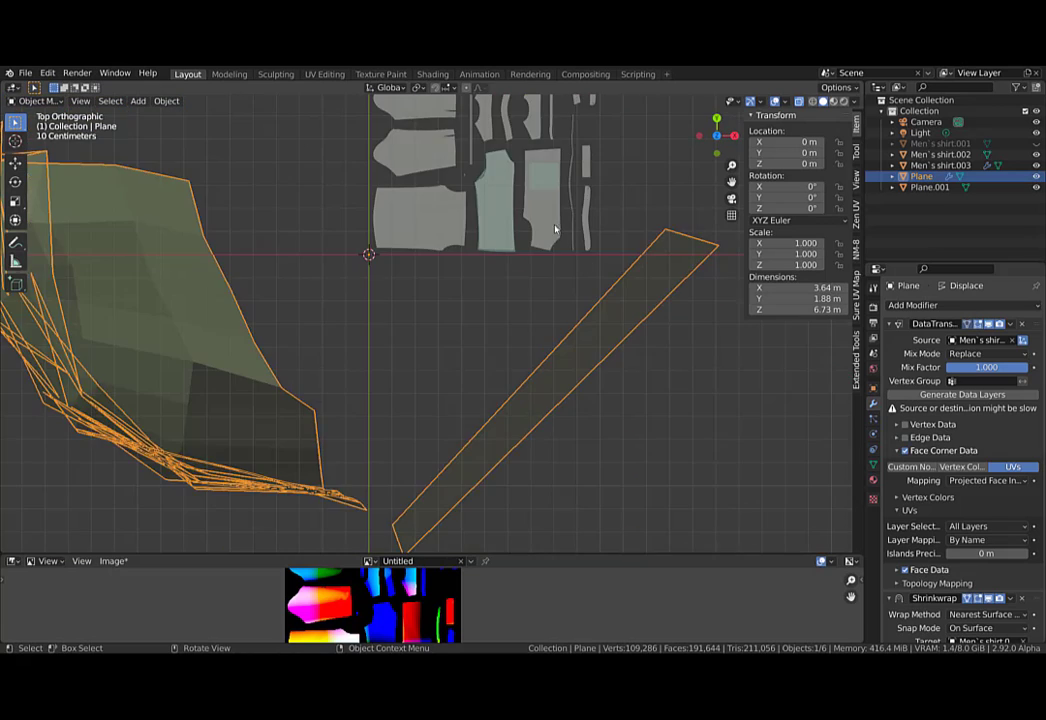
scroll(563, 198, "up", 4)
middle_click_drag(555, 192, 536, 323, "shift")
scroll(458, 397, "down", 4)
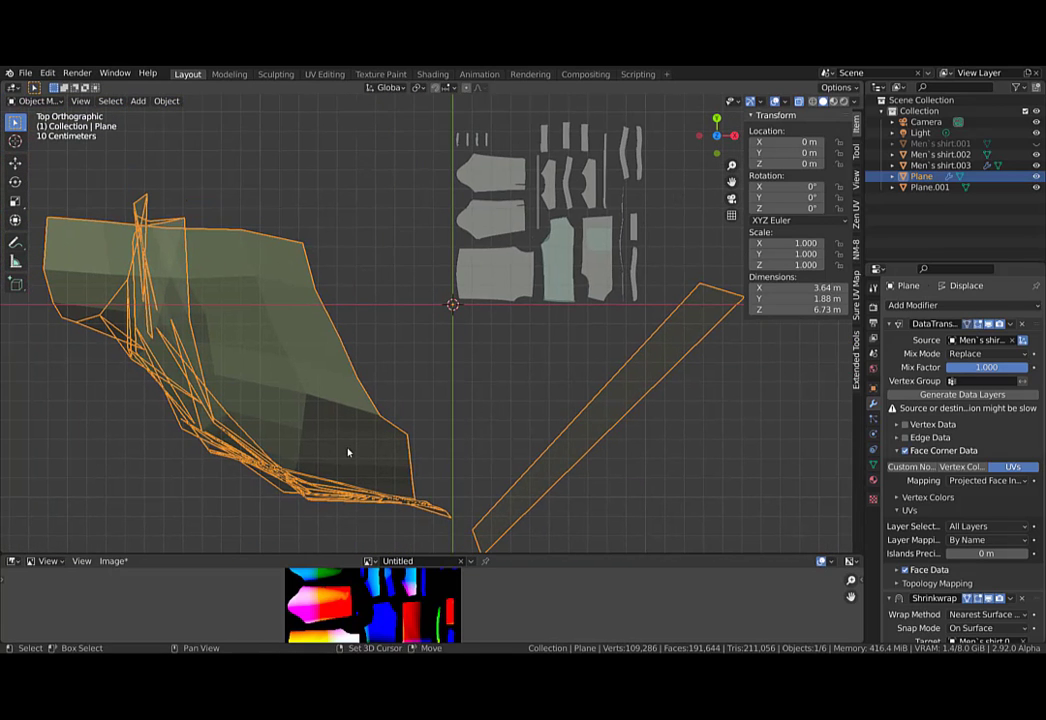
left_click(891, 325)
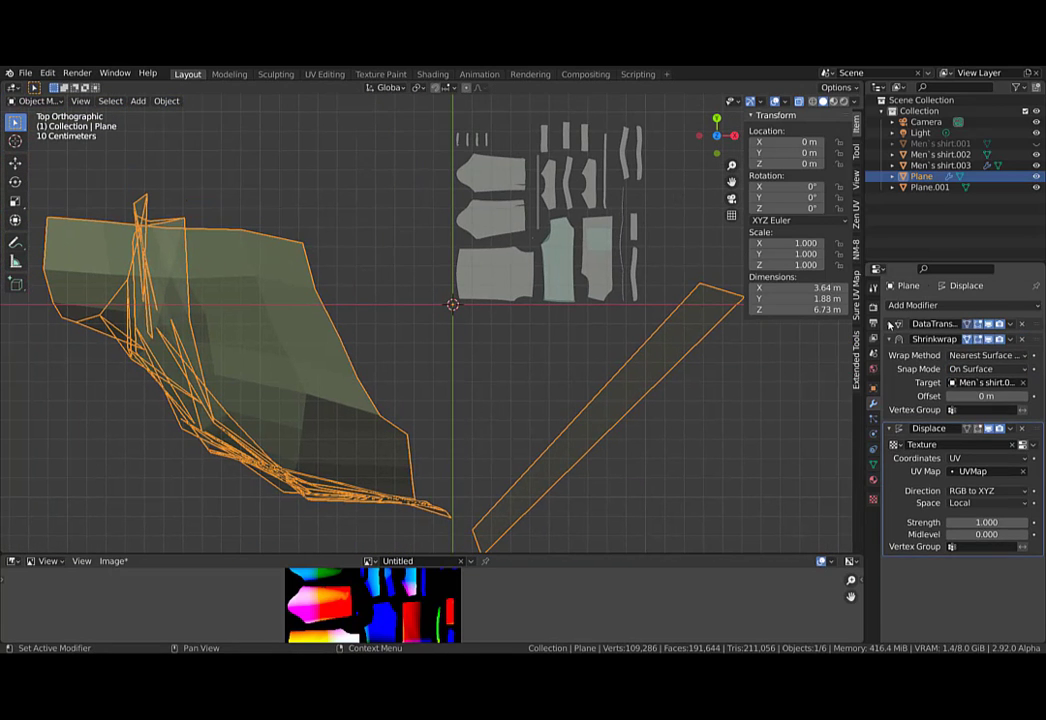
left_click(890, 340)
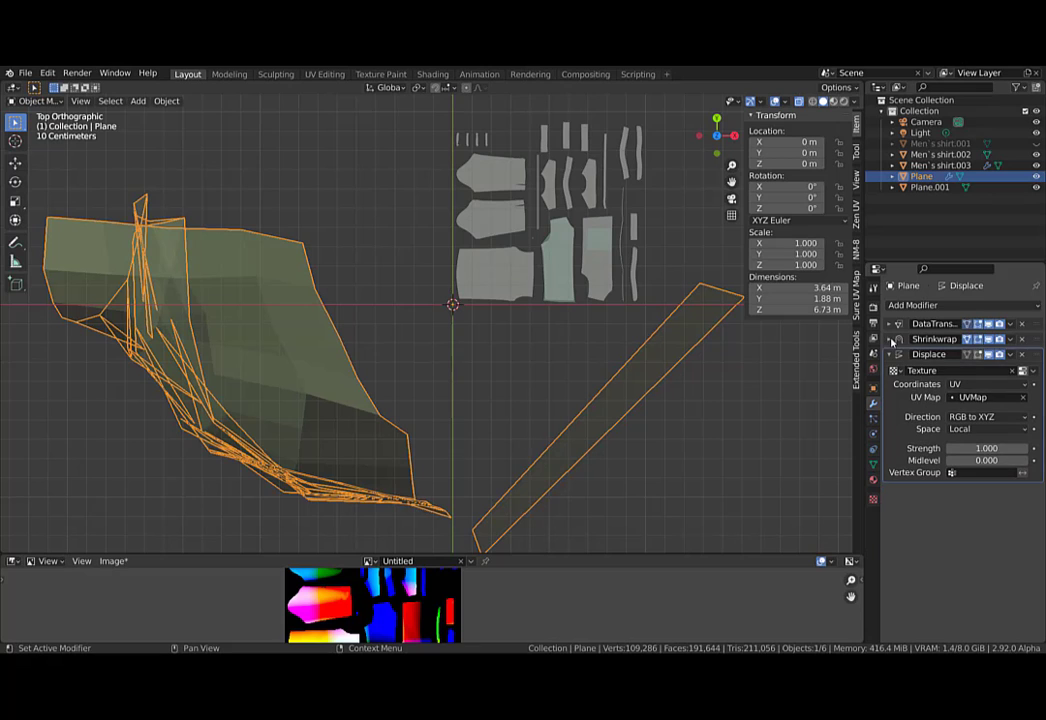
left_click(1022, 340)
Add a Shrinkwrap modifier to the flat linked plane, targeting the flattened shirt pattern pieces.
scroll(600, 260, "up", 8)
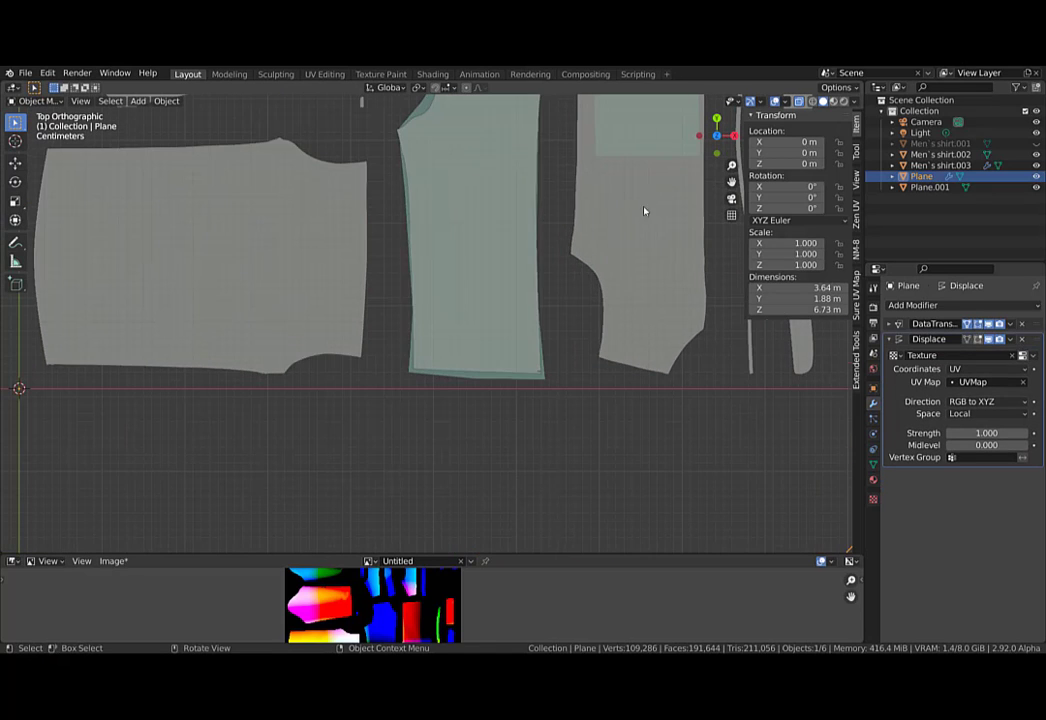
left_click(645, 155)
middle_click_drag(512, 151, 369, 313, "shift")
left_click(920, 305)
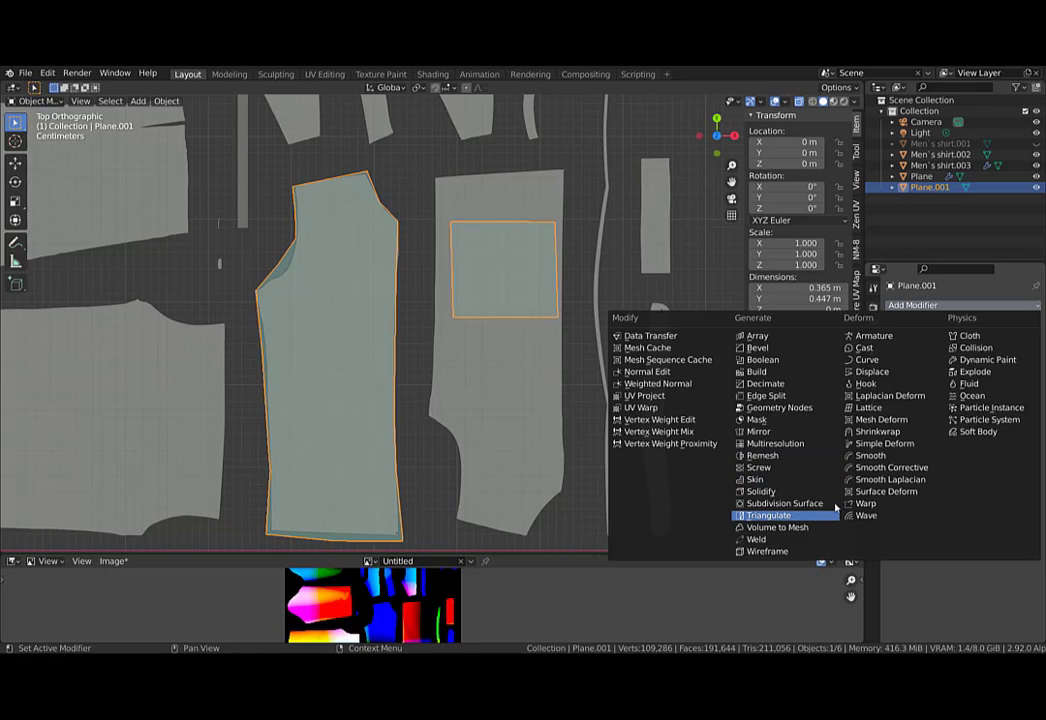
left_click(868, 431)
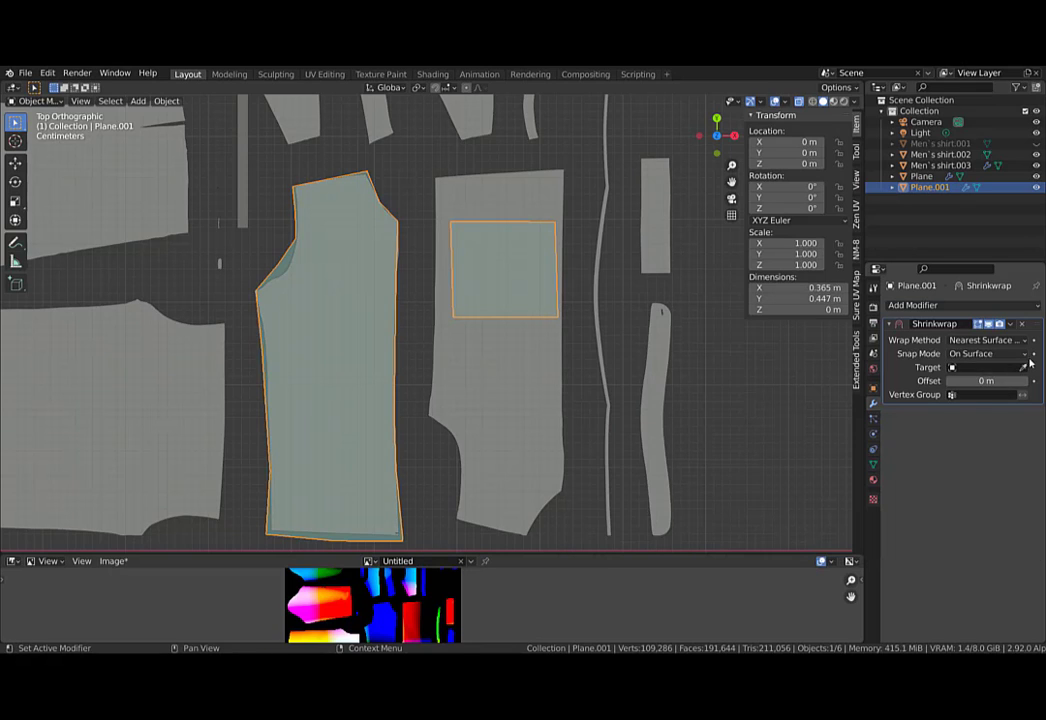
left_click(1023, 367)
left_click(549, 407)
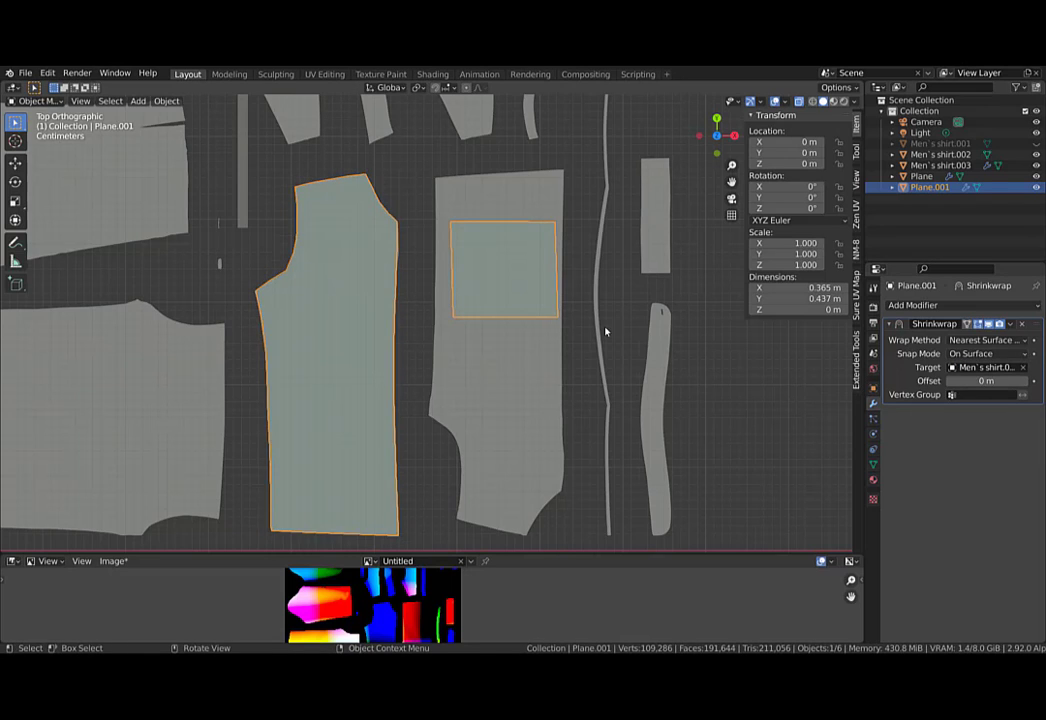
In Edit Mode, extrude the lower edge of the duplicated face about 0.11 m down the wide pattern piece.
scroll(538, 310, "up", 1)
key("ctrl+Tab")
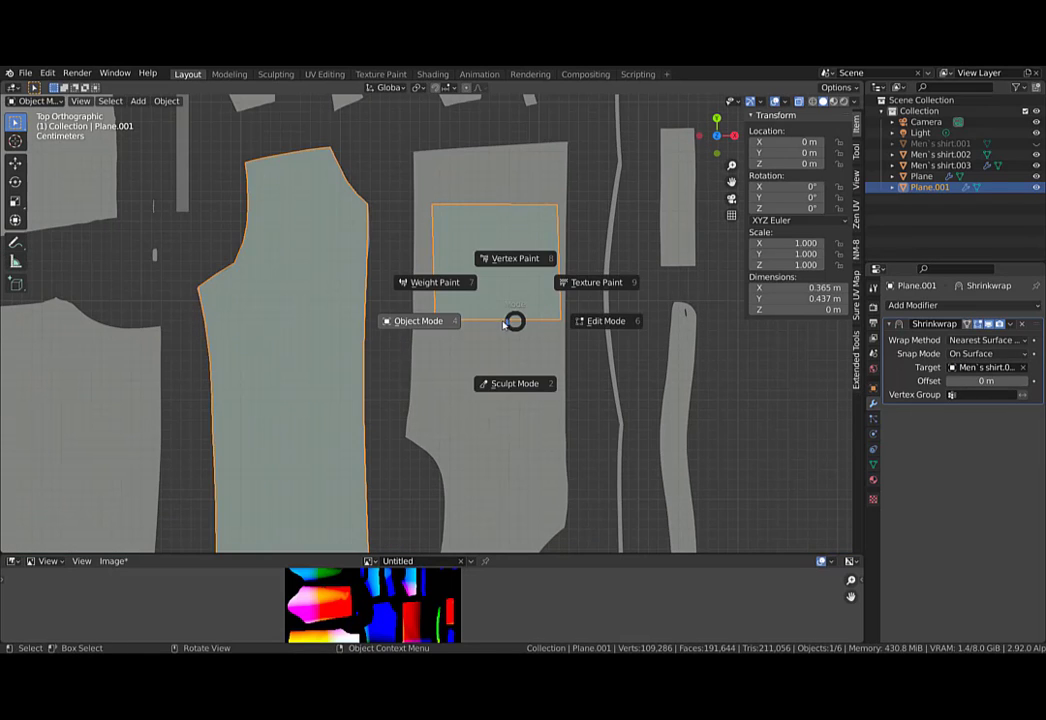
key("ctrl+Tab")
left_click(700, 322)
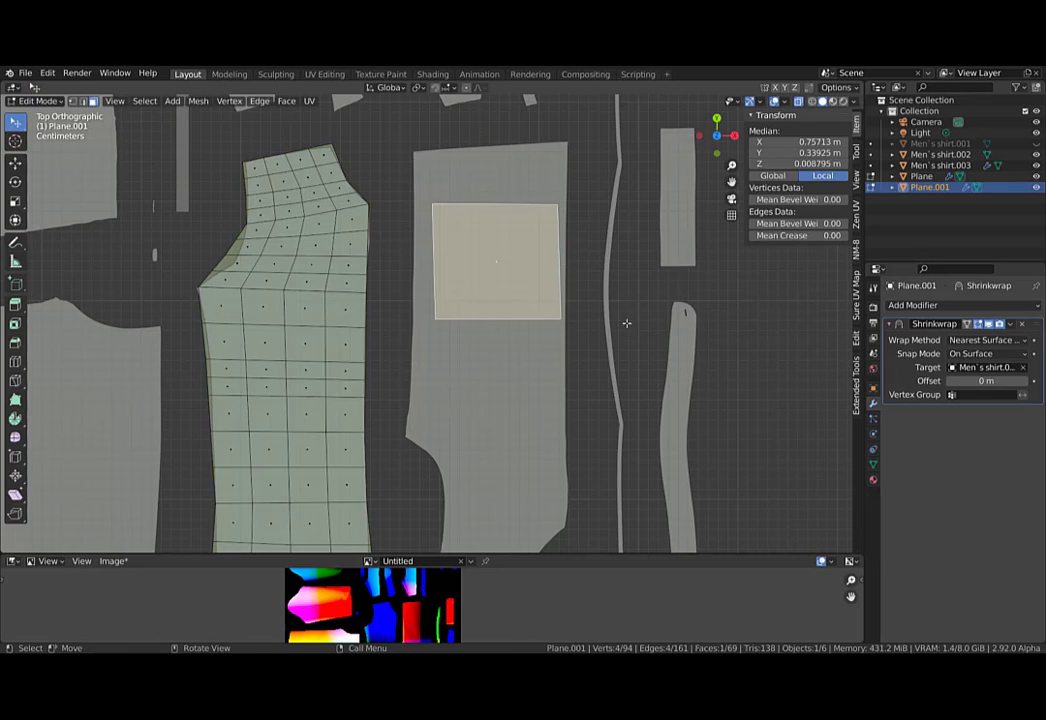
key("g")
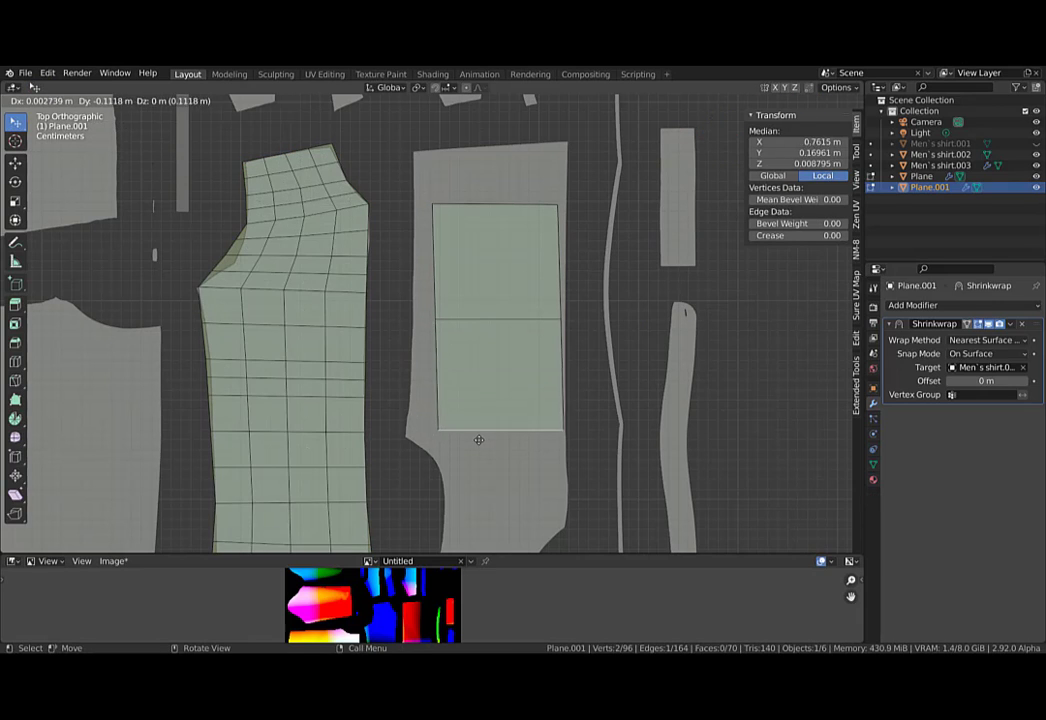
left_click(479, 440)
Move the new face's lower-left vertex and the vertex above it outward to the wide piece's left outline.
key("1")
left_click(433, 430)
key("g")
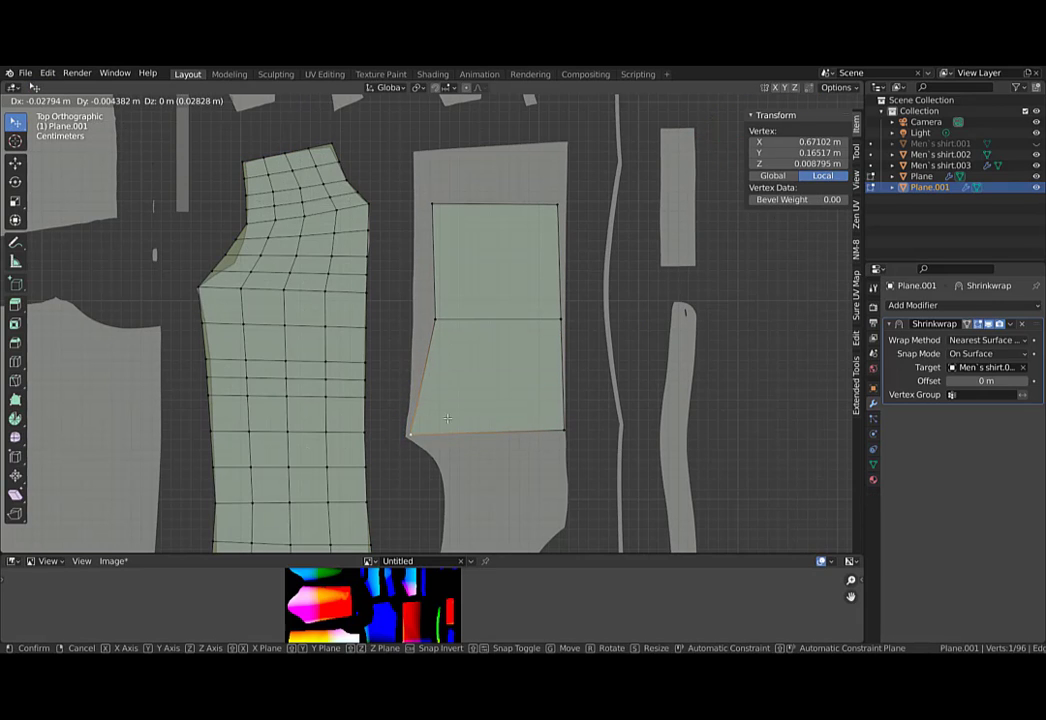
left_click(447, 418)
left_click(433, 320)
key("g")
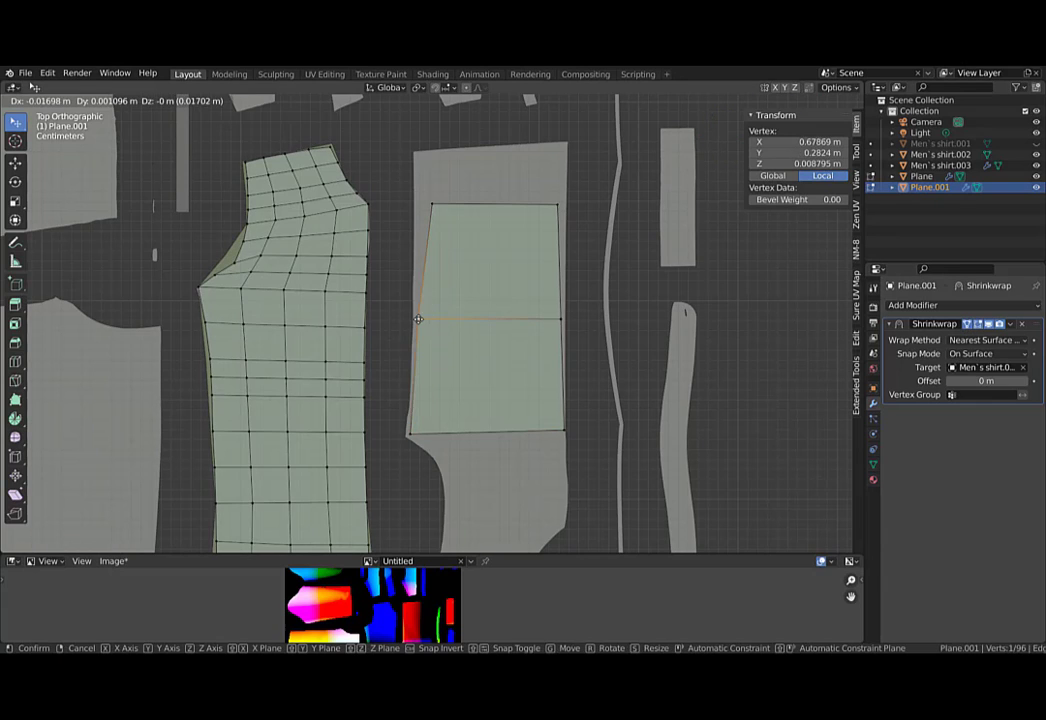
left_click(418, 318)
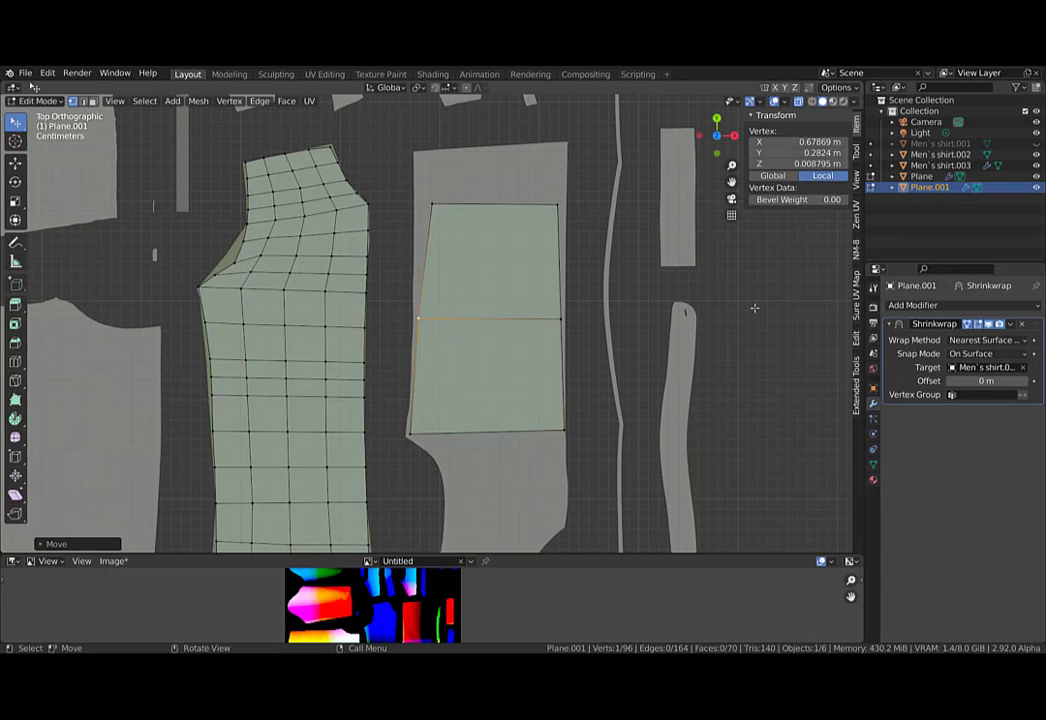
Re-pick the flattened shirt as the Shrinkwrap target and refine the lower and middle left vertices against the wide piece's outline.
left_click(1024, 368)
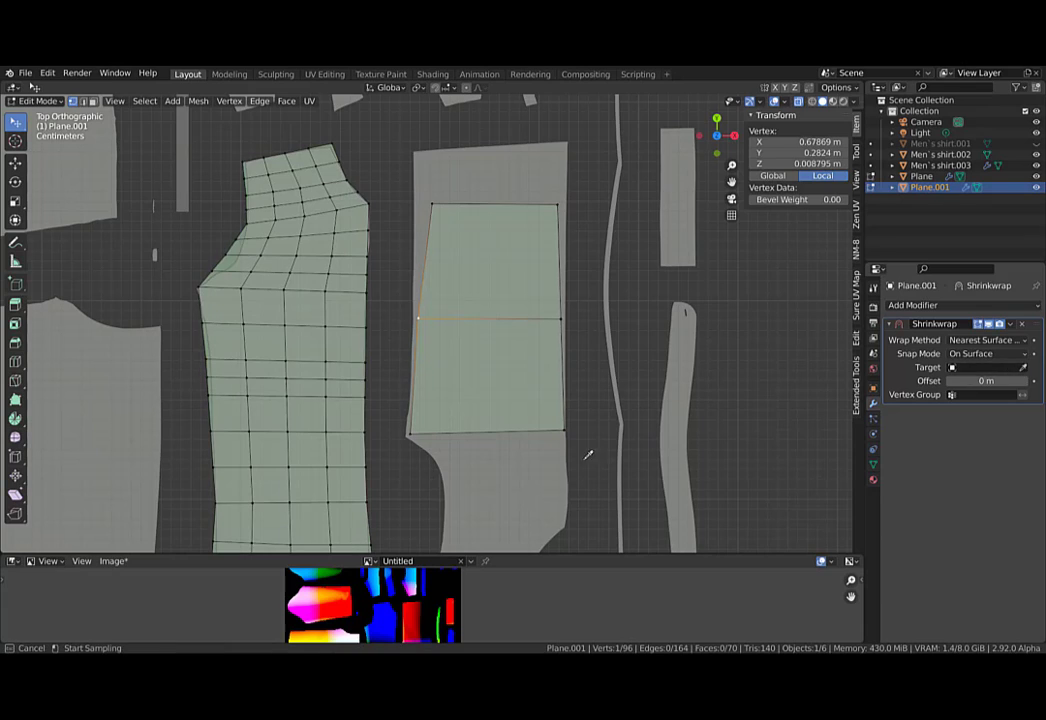
left_click(511, 472)
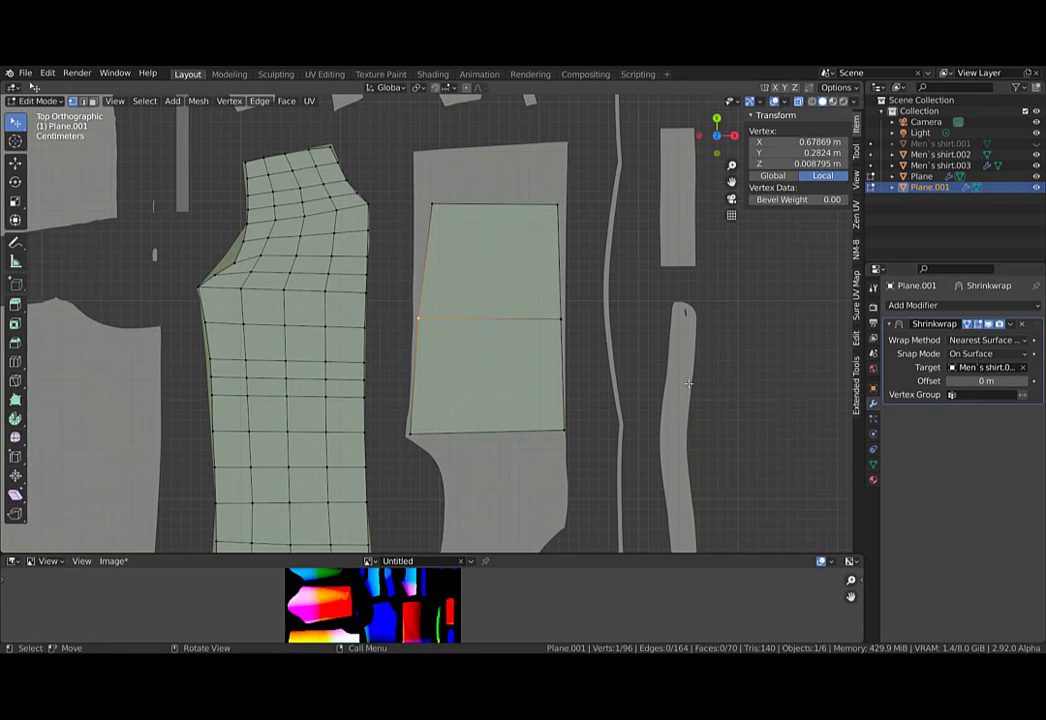
left_click(411, 436)
key("g")
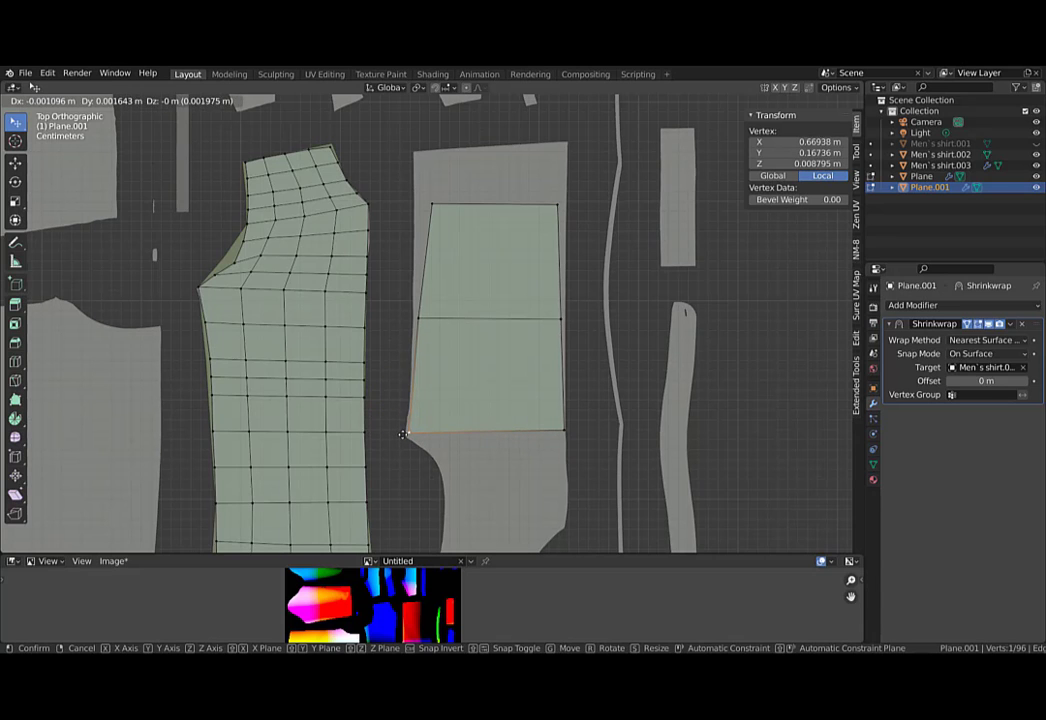
left_click_drag(403, 434, 402, 433)
scroll(454, 243, "up", 2)
left_click_drag(404, 351, 398, 351)
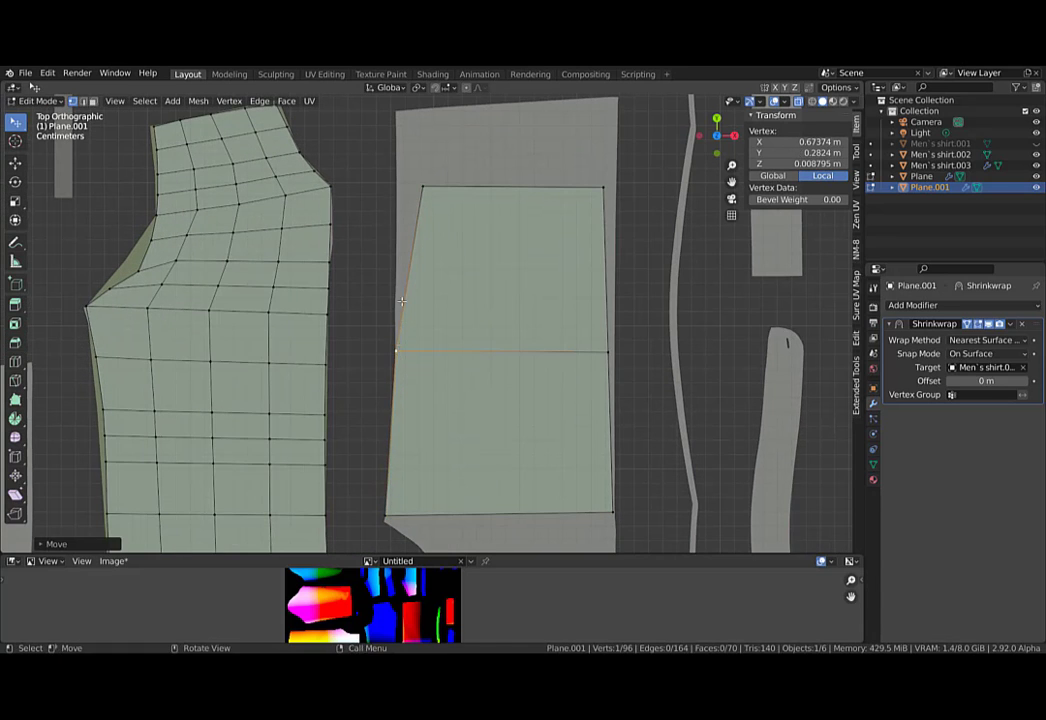
Try to move a vertex on the first pattern piece's armhole edge with Shrinkwrap active.
middle_click_drag(165, 271, 272, 342, "shift")
scroll(272, 342, "up", 2)
left_click_drag(252, 353, 236, 344)
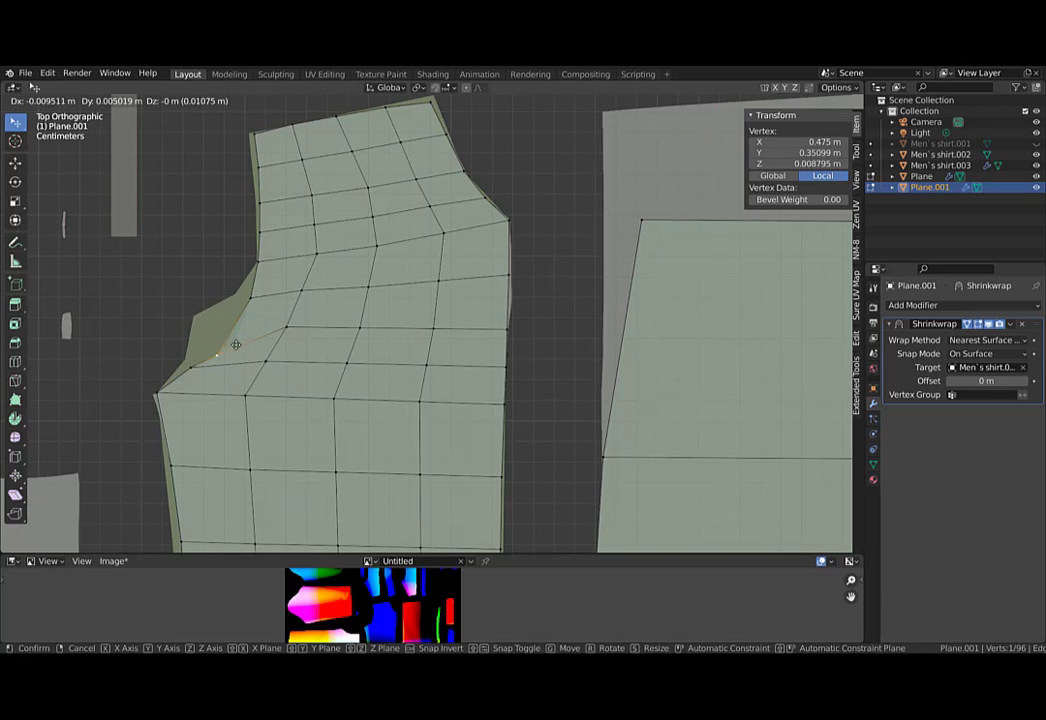
left_click(243, 349)
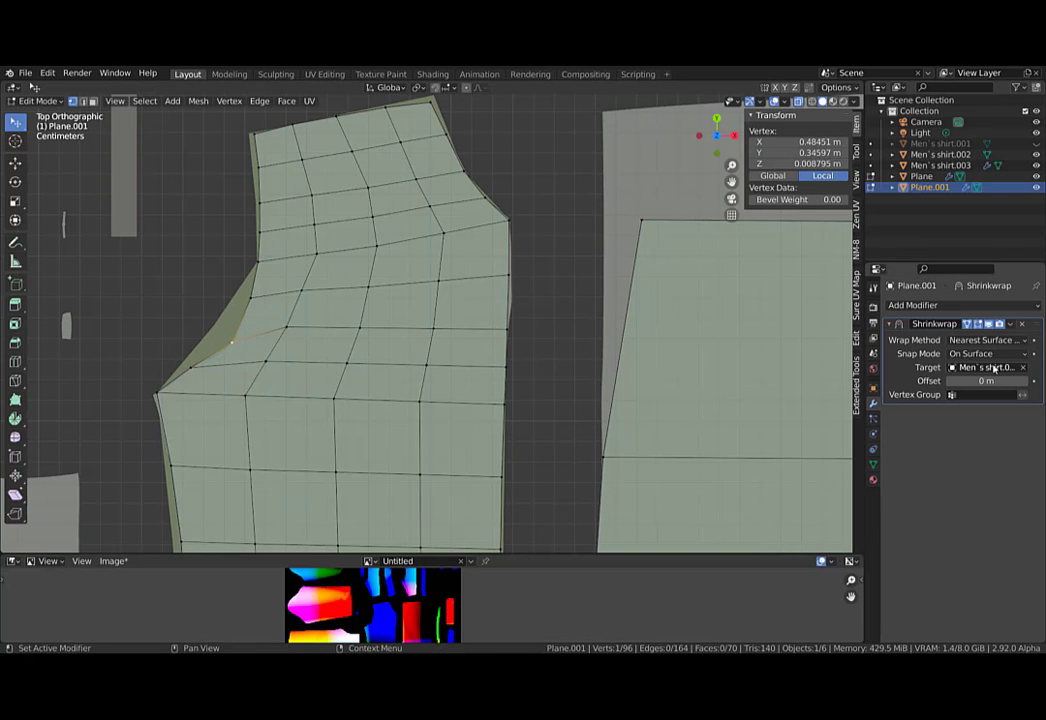
Check the flat plane in Object Mode, then switch off its Shrinkwrap in Edit Mode, on cage, in the viewport and in renders.
key("Tab")
scroll(362, 343, "down", 4)
scroll(337, 360, "up", 1)
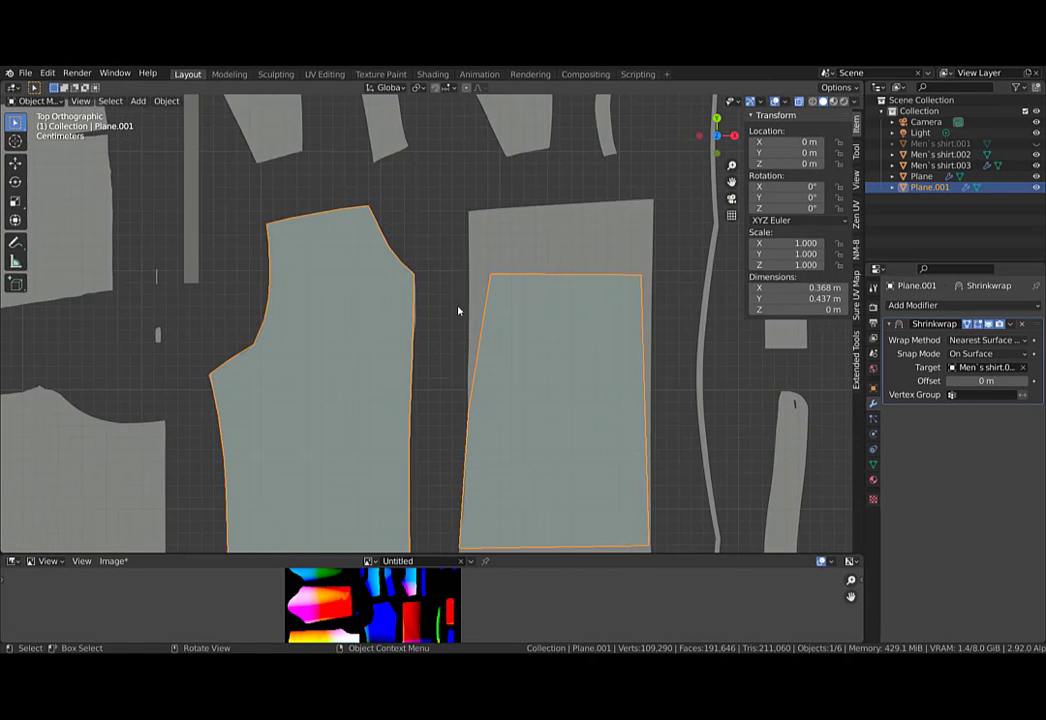
key("Tab")
left_click(979, 327)
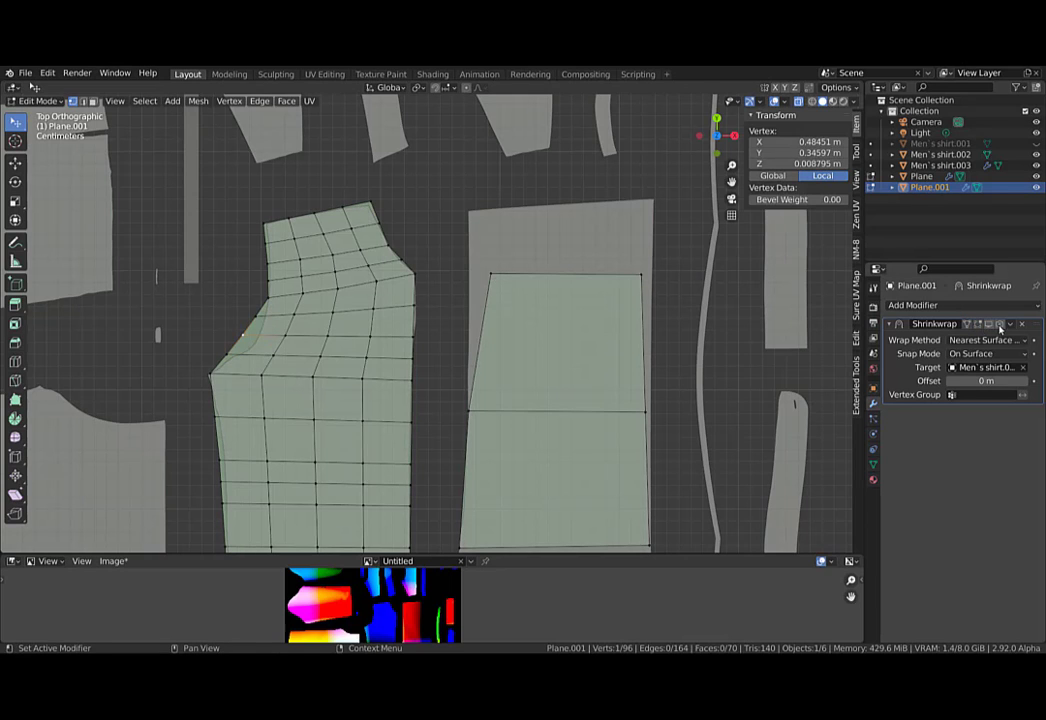
Move three vertices along the first piece's armhole edge so they follow the curved pattern outline.
scroll(282, 336, "up", 4)
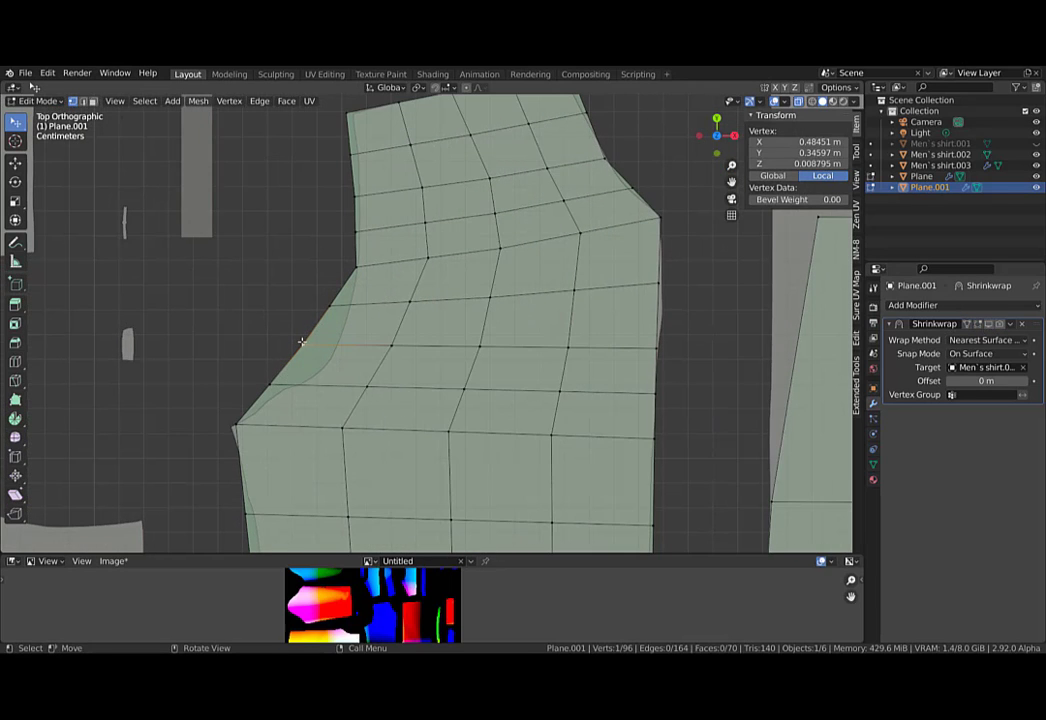
key("g")
left_click(290, 395)
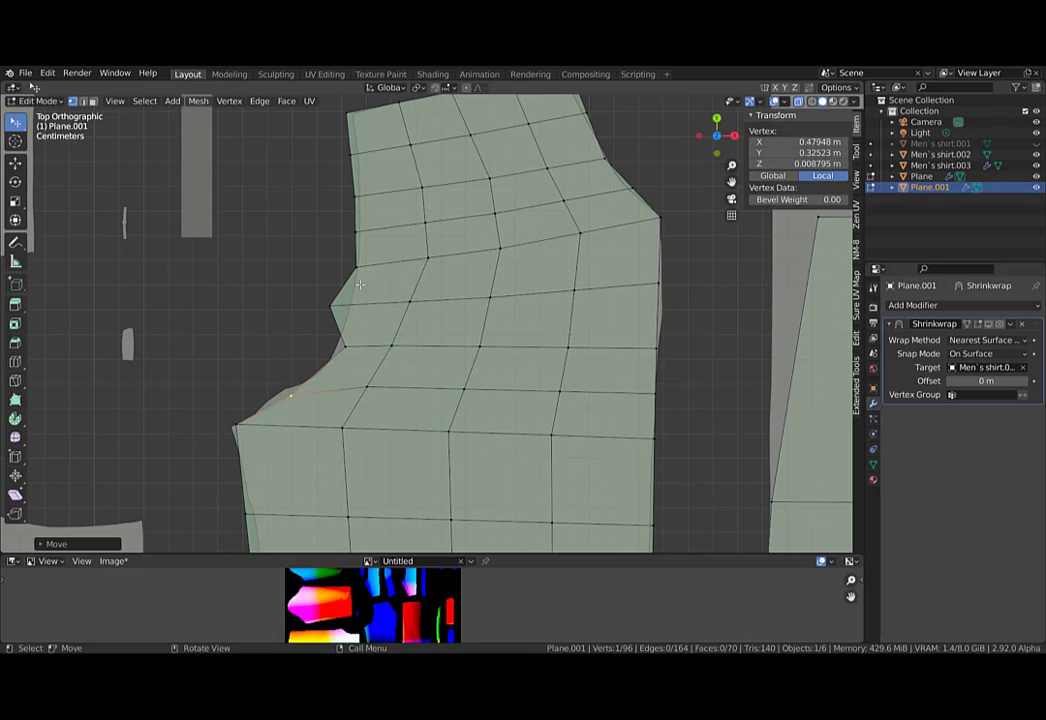
left_click_drag(330, 301, 354, 299)
Move the two upper corner vertices of the wide piece's mesh down and outward to its side outlines.
scroll(503, 276, "down", 2)
middle_click_drag(784, 255, 480, 247, "shift")
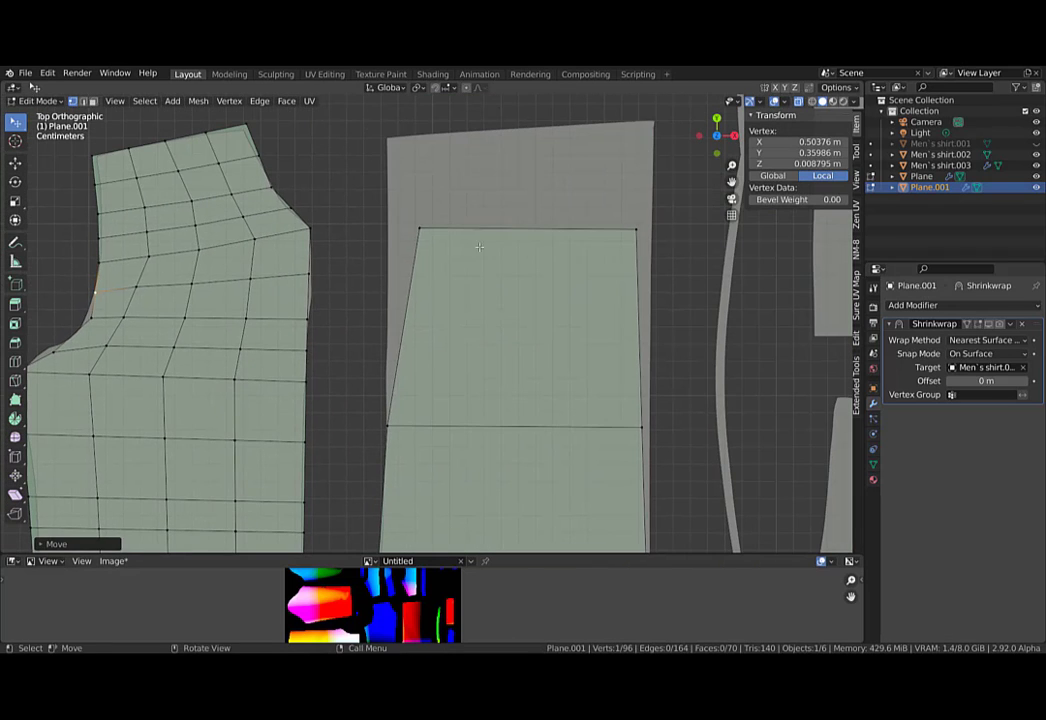
key("g")
left_click(489, 254)
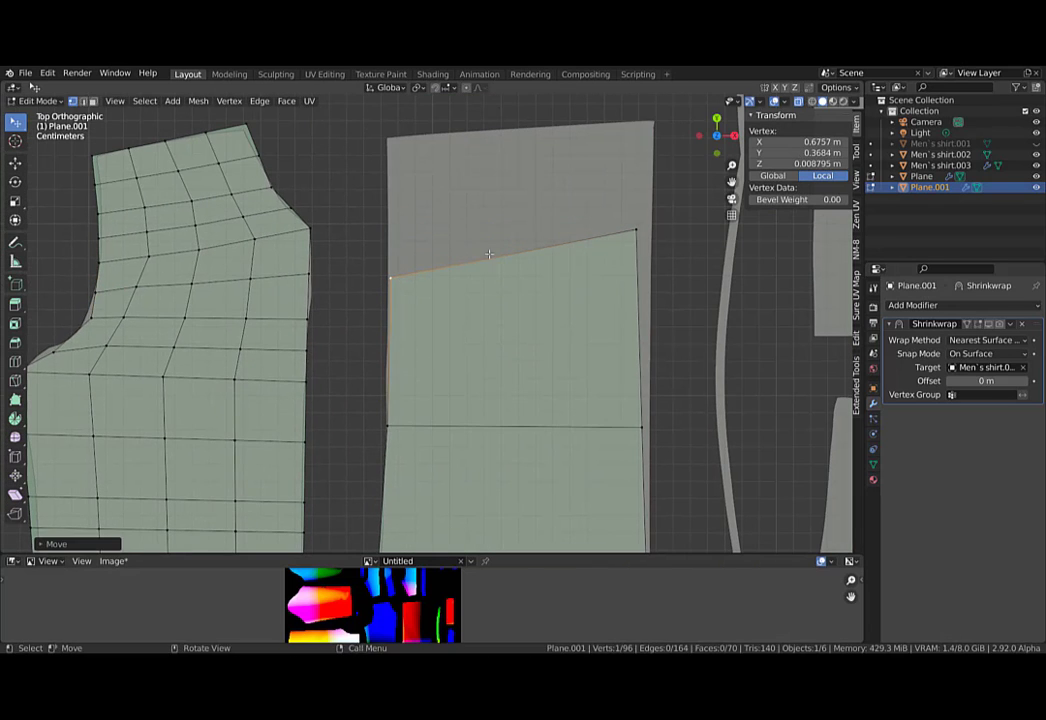
left_click_drag(638, 231, 649, 279)
Extrude the upper edge of the wide piece's mesh about 0.08 m up to near the piece's top outline.
key("2")
left_click(580, 281)
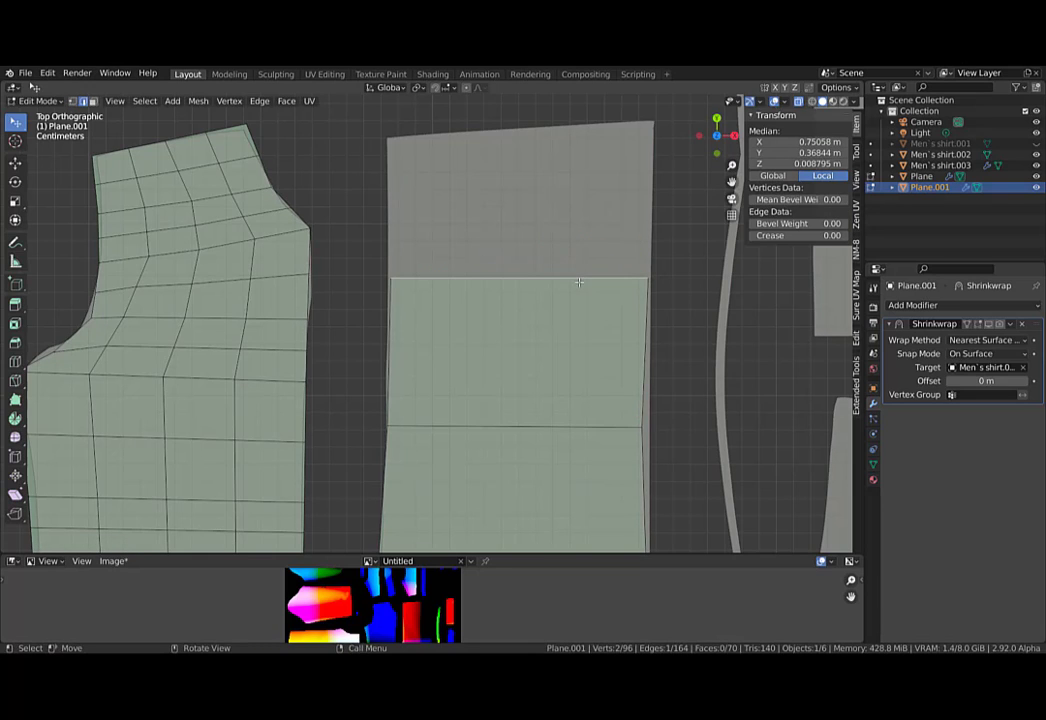
key("e")
left_click(575, 122)
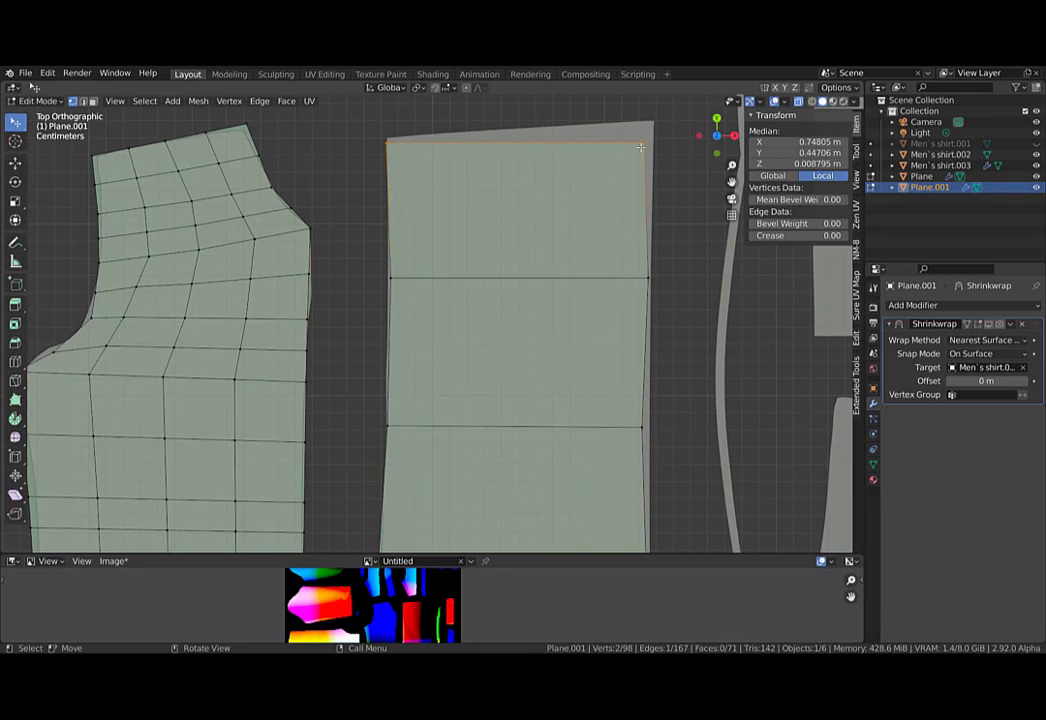
Move the wide piece's two upper corner vertices up so the mesh's upper edge follows the slanted outline.
left_click(650, 125)
key("g")
left_click(634, 127)
left_click(388, 141)
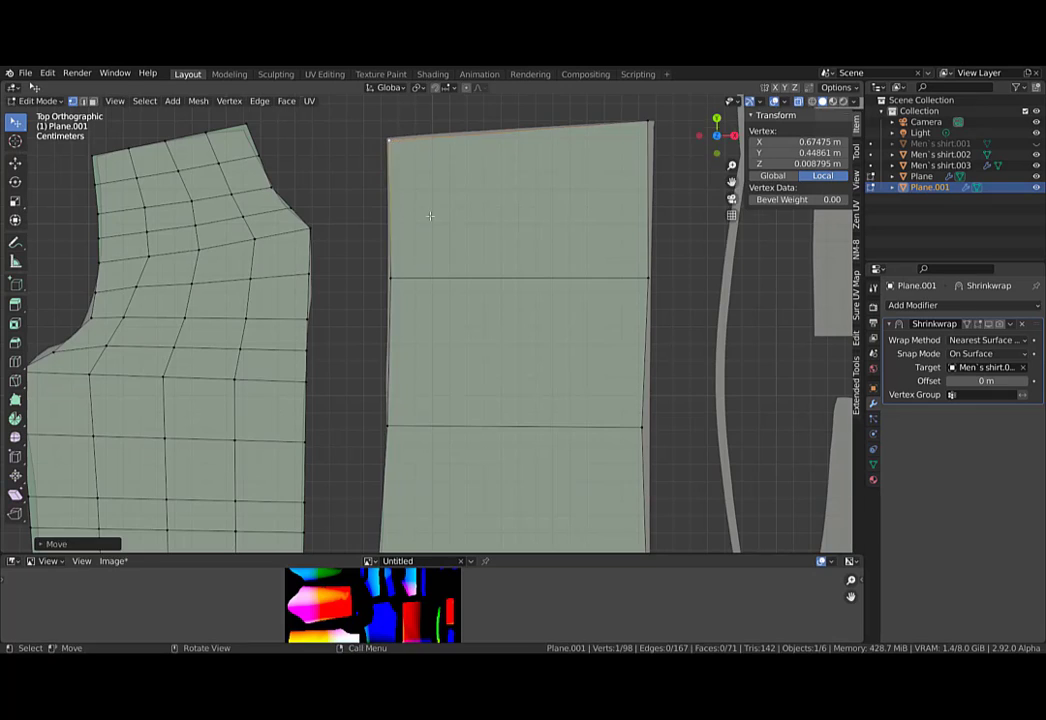
Extrude the lower edge of the wide piece's mesh down past the armhole curve, to near the piece's lower side corner.
scroll(474, 484, "down", 2)
middle_click_drag(474, 484, 478, 290, "shift")
key("2")
left_click(479, 299)
key("e")
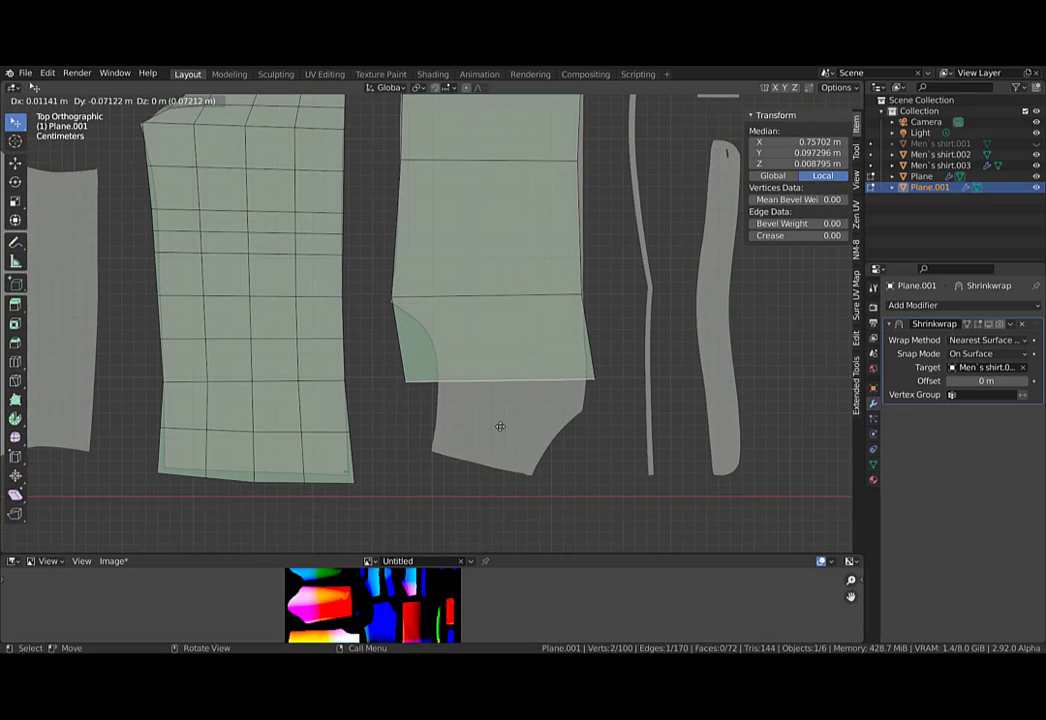
left_click(502, 445)
Move the two corner vertices of the newly extruded face inward onto the wide piece's side outlines.
left_click(597, 397)
key("g")
left_click(585, 410)
left_click(405, 398)
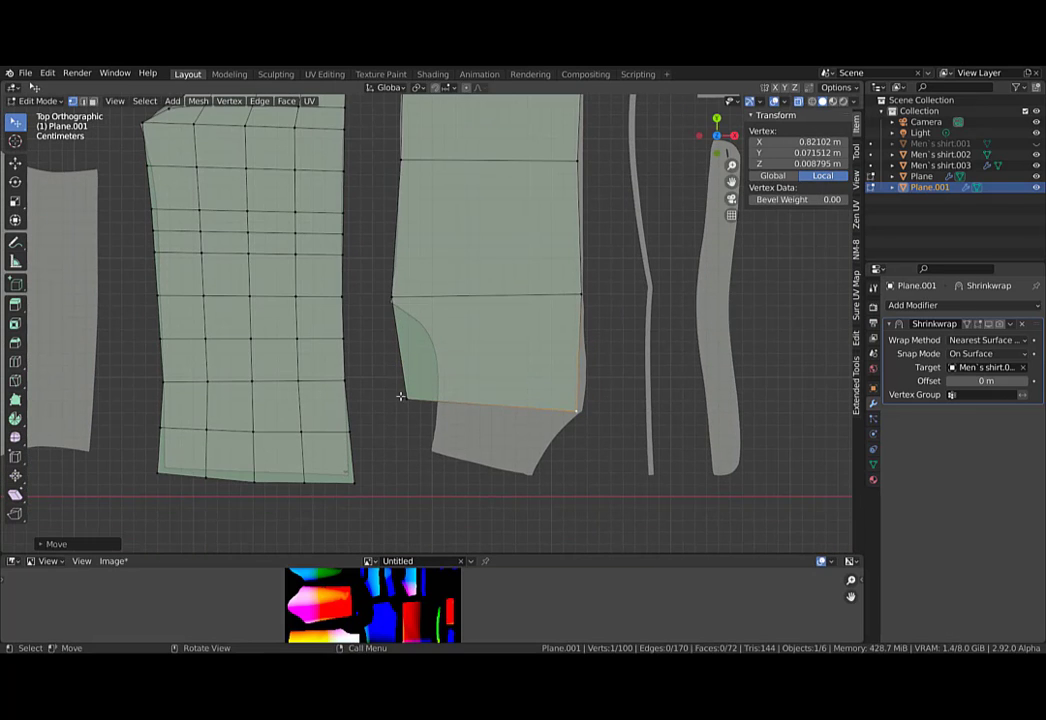
key("g")
left_click(437, 367)
Add a crosswise loop cut through the wide piece's armhole face and move its outer vertex onto the armhole curve.
left_click(398, 296)
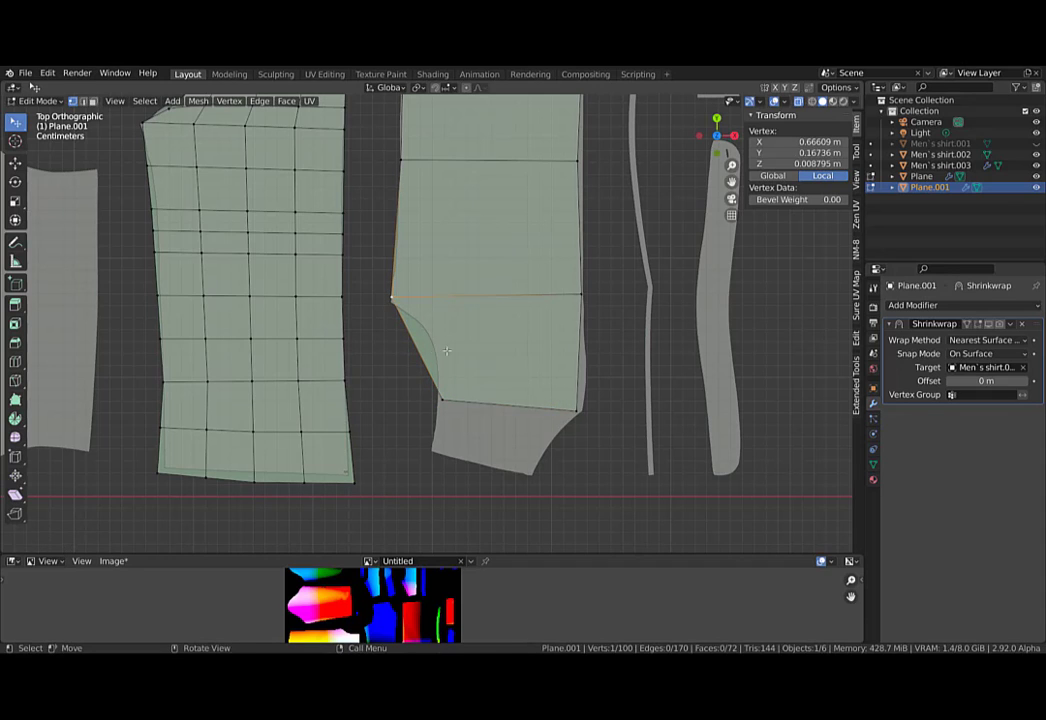
key("ctrl+r")
left_click(424, 349)
left_click(424, 349)
left_click(421, 349)
key("g")
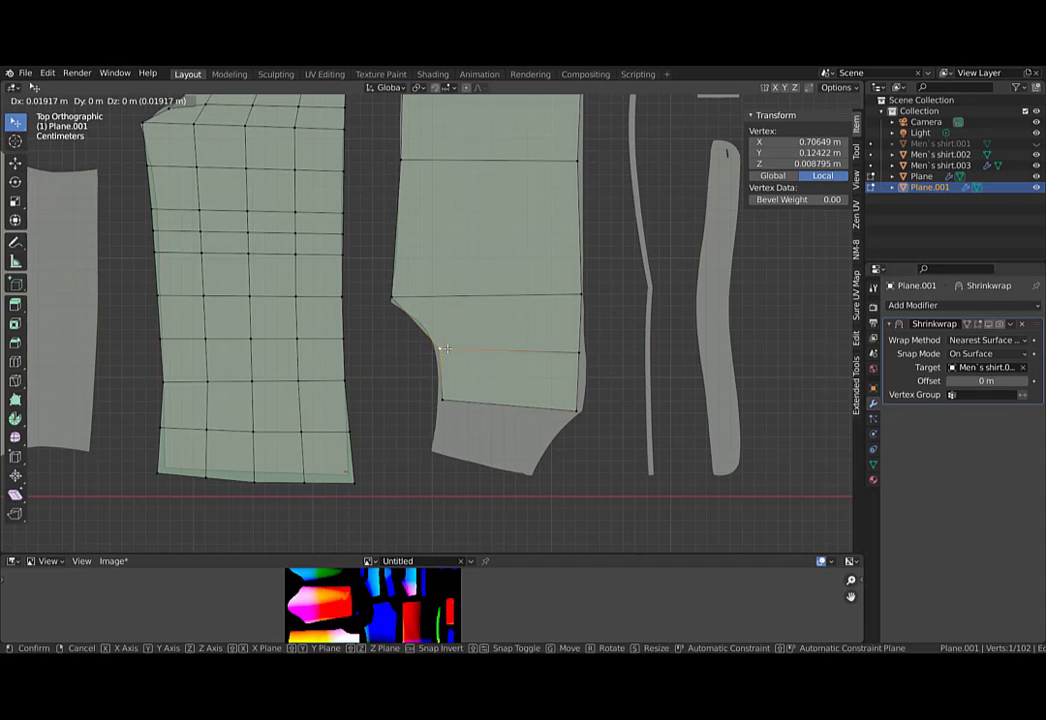
left_click(444, 348)
Extrude the wide piece's lowest edge about 0.04 m further down toward the end of its outline.
key("2")
left_click(470, 399)
key("e")
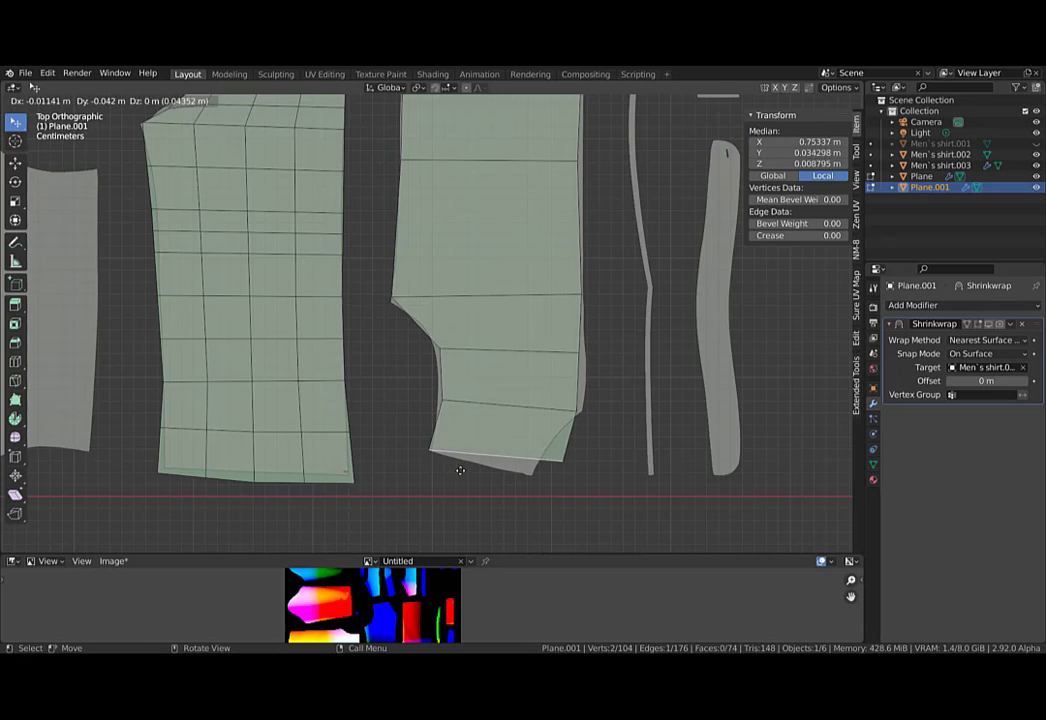
left_click(460, 468)
Move the two lowest vertices of the wide piece's mesh onto the ends of the slanted bottom outline.
key("1")
left_click(430, 457)
key("g")
left_click(437, 451)
left_click(558, 464)
key("g")
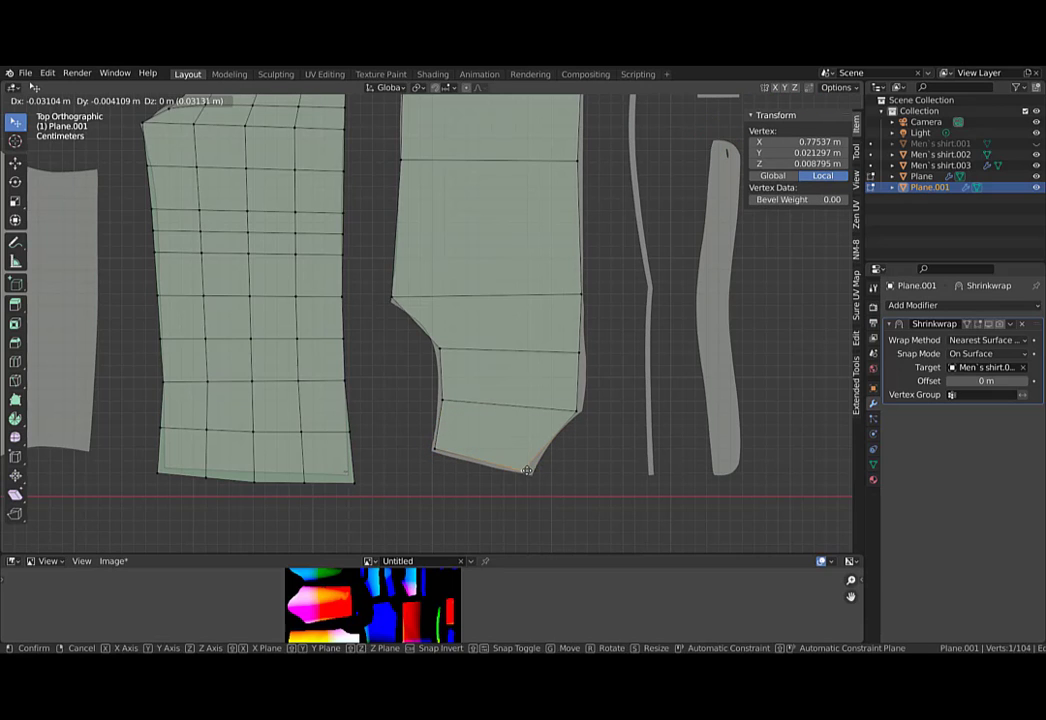
left_click(530, 472)
Add a lengthwise loop cut down the middle of the wide piece, then subdivide its whole linked mesh.
key("ctrl+r")
left_click(501, 425)
left_click(501, 425)
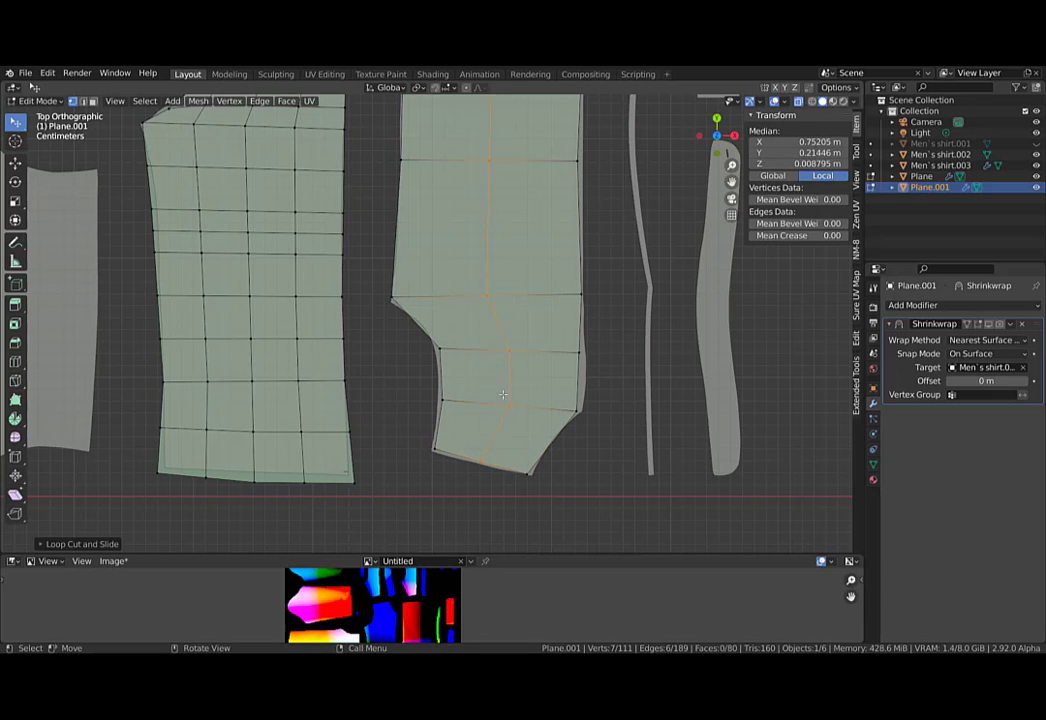
key("l")
key("ctrl+e")
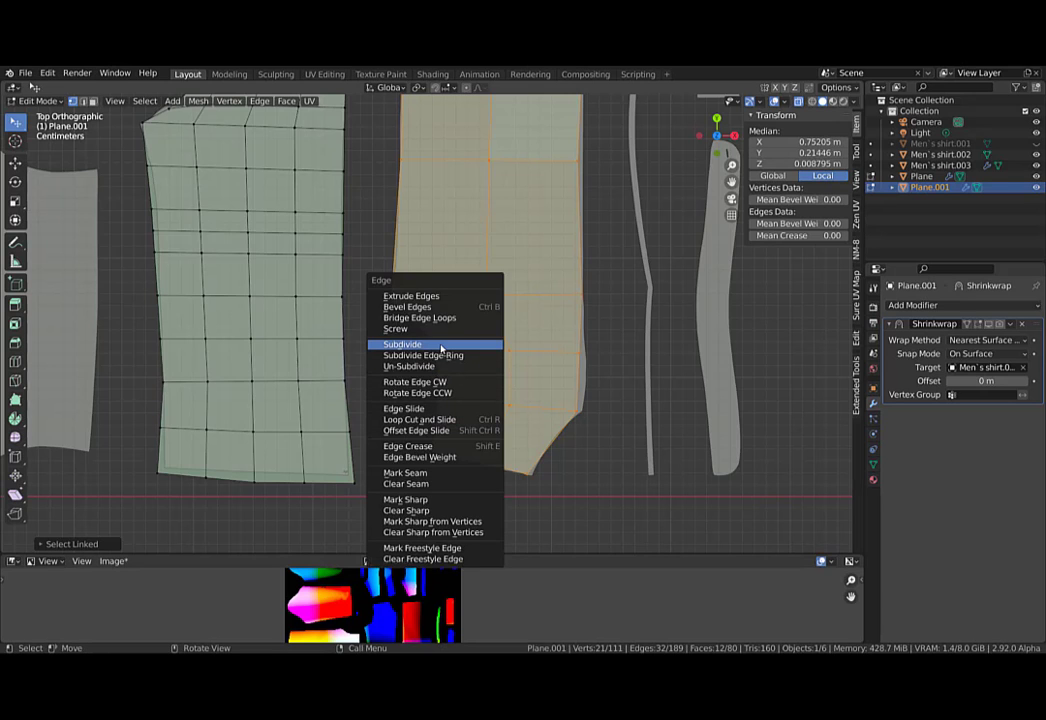
left_click(441, 345)
Return to Object Mode and frame the large linked garment in a perspective view.
key("Tab")
scroll(462, 344, "down", 3)
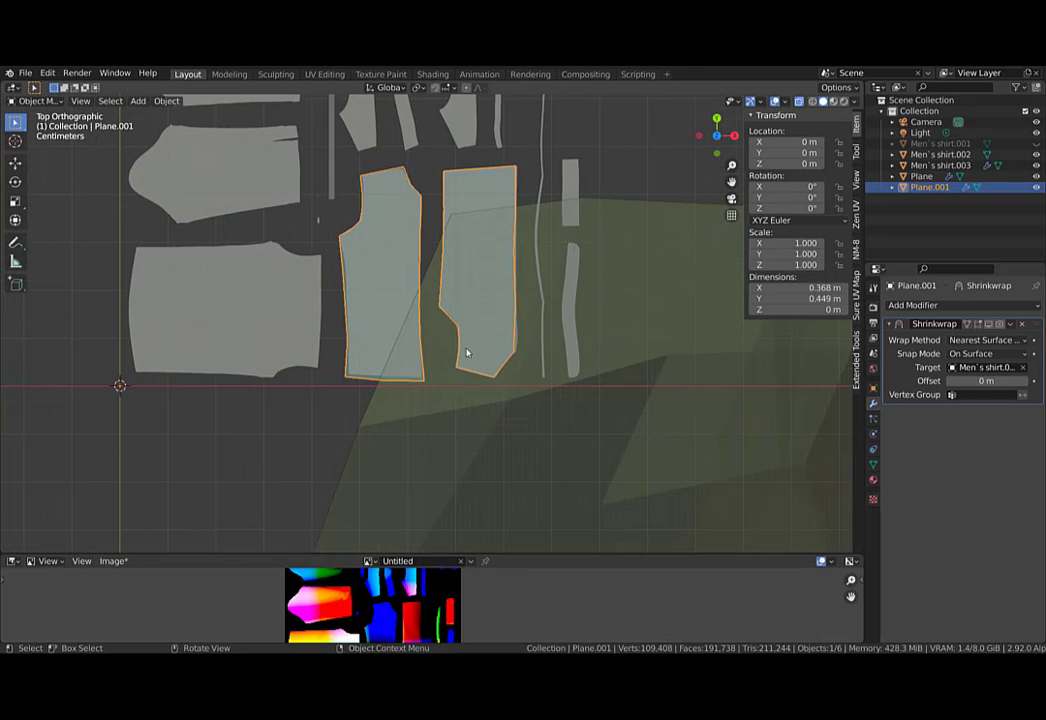
scroll(466, 352, "down", 4)
middle_click_drag(460, 370, 388, 343)
scroll(461, 374, "up", 3)
scroll(399, 388, "down", 2)
middle_click_drag(399, 388, 362, 378)
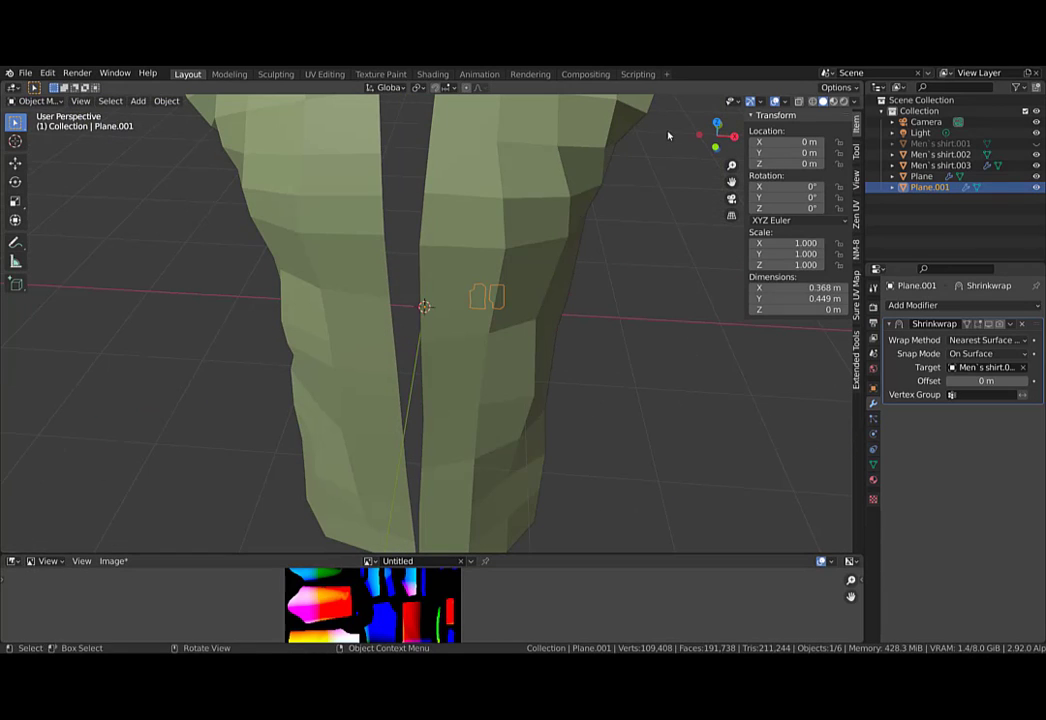
Split the 3D viewport in two and isolate Plane.001 in a top view in the second one.
left_click_drag(862, 83, 433, 300)
key("KP_7")
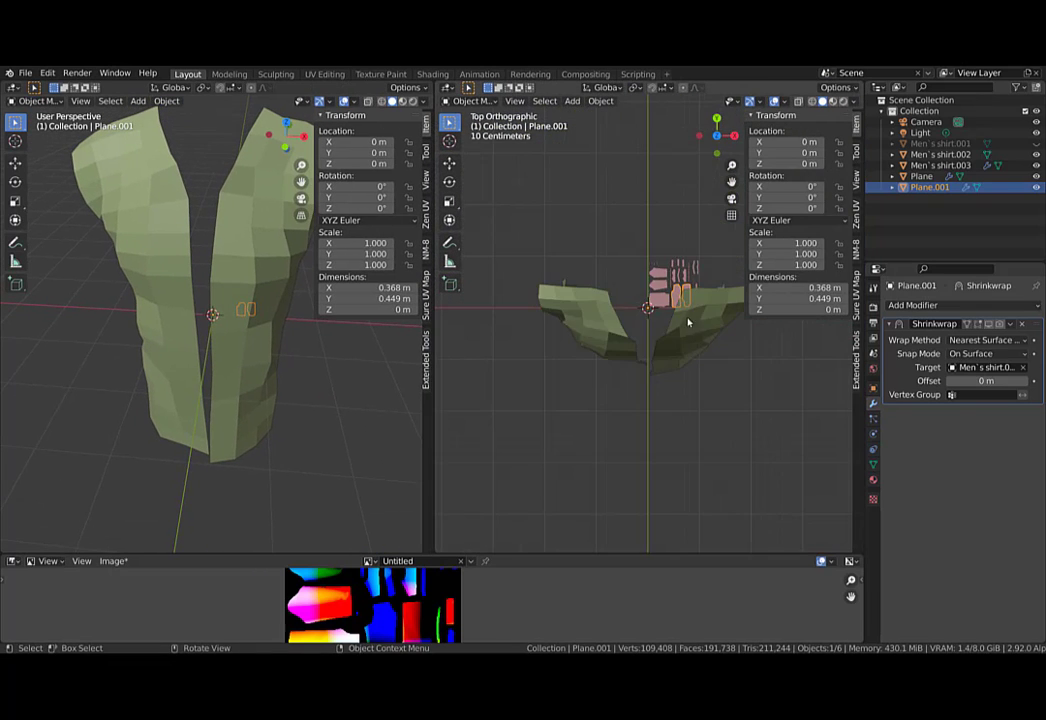
scroll(690, 386, "up", 8)
key("KP_Divide")
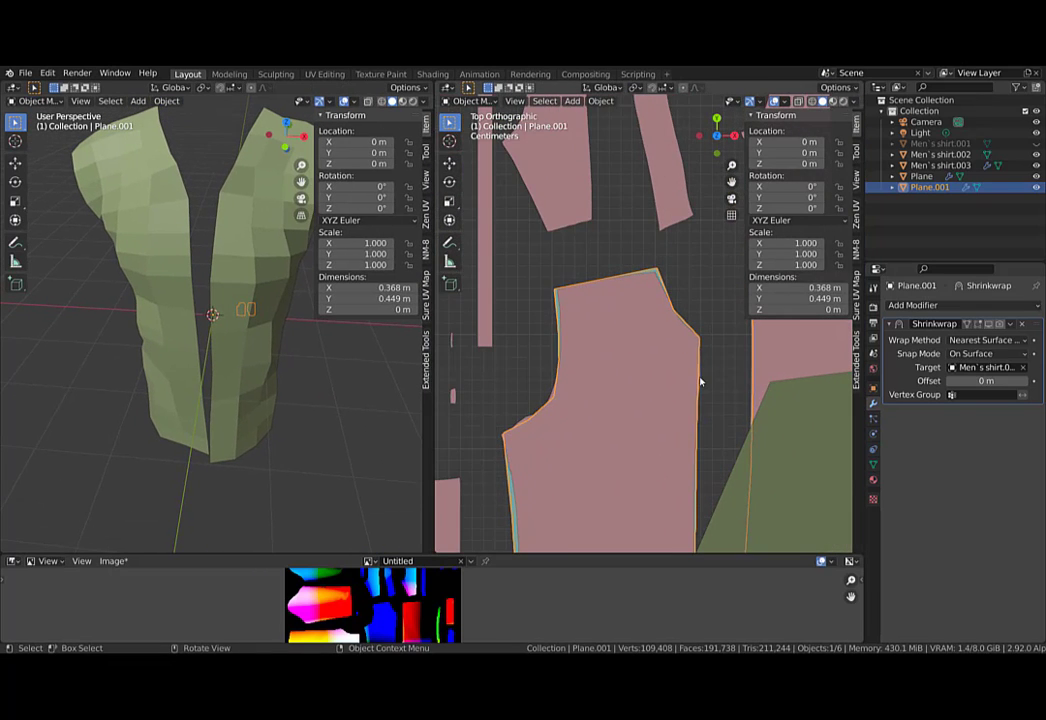
scroll(645, 335, "up", 4)
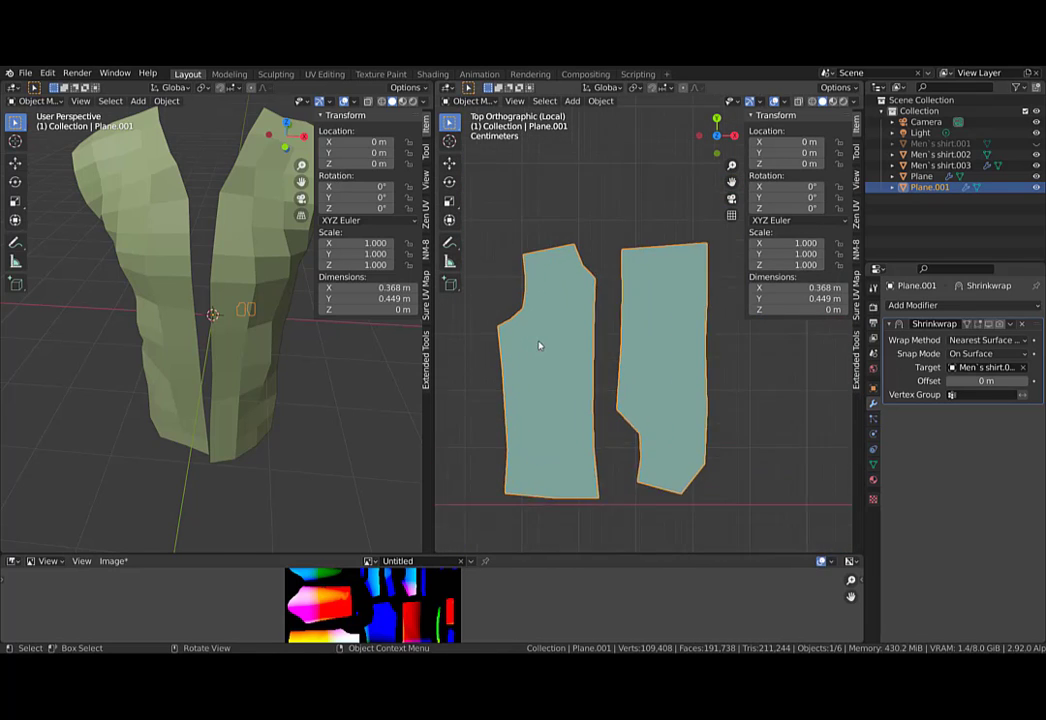
Switch Plane.001 to Sculpt Mode and enable the wireframe overlay in the flat view.
key("ctrl+Tab")
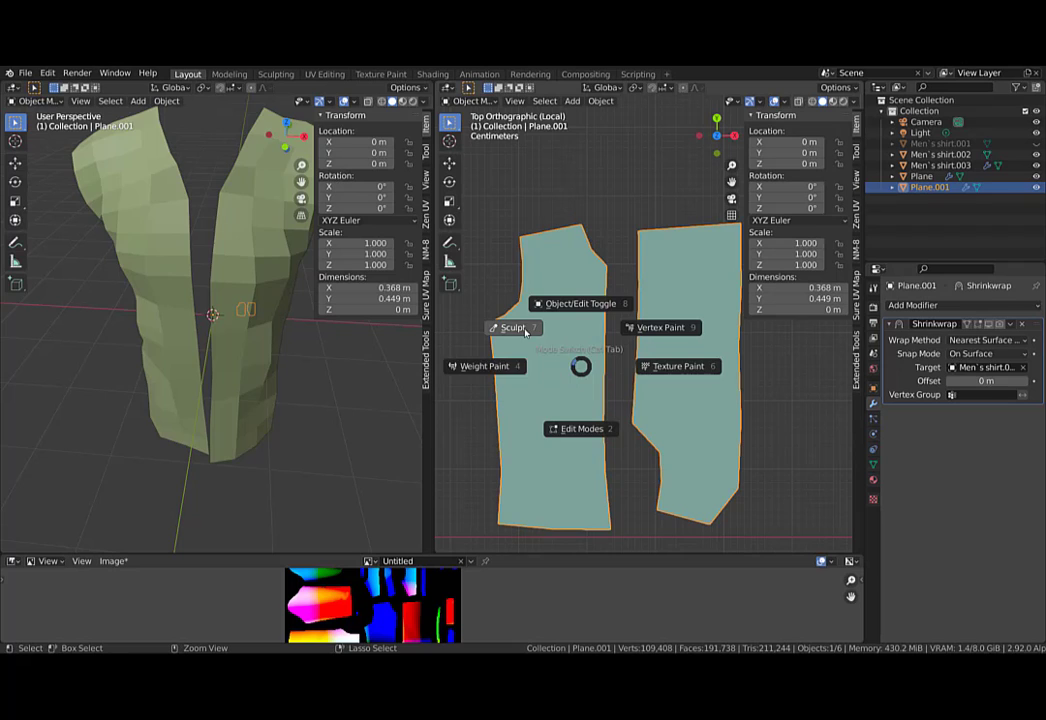
left_click(510, 327)
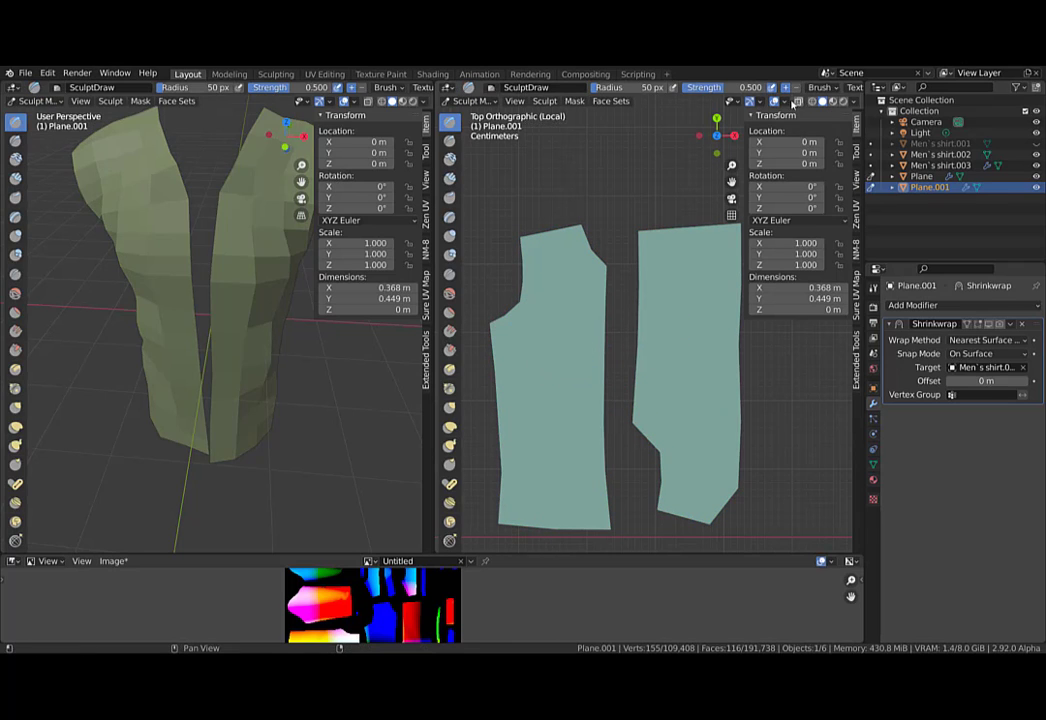
left_click(787, 103)
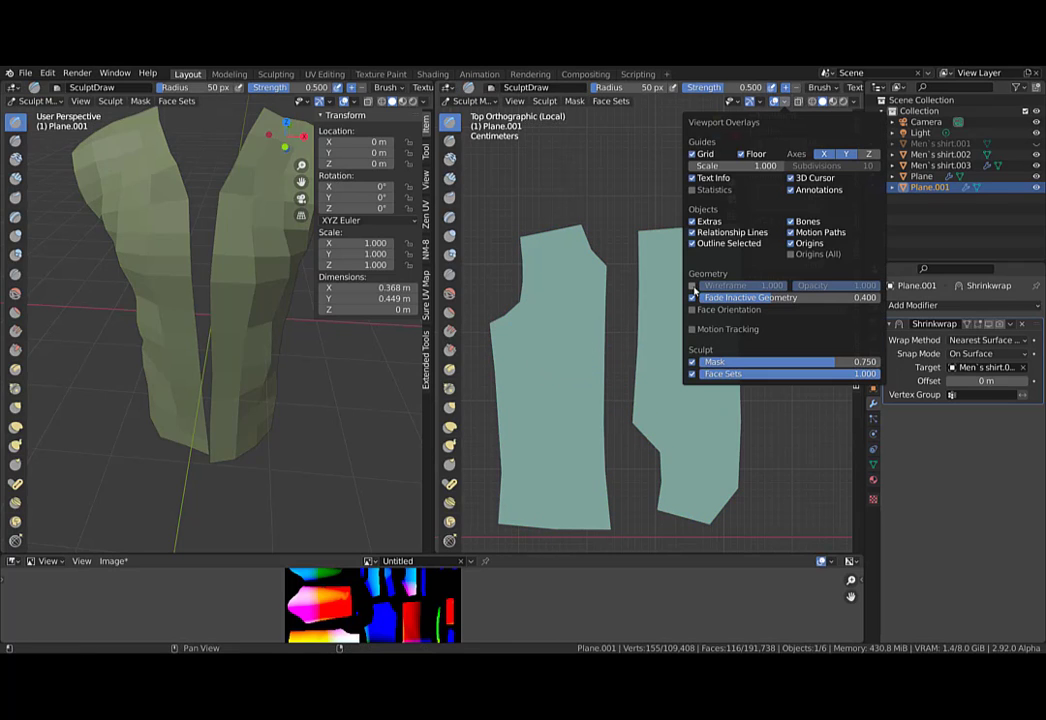
left_click(692, 287)
Set the sculpt brush radius to 106 px and enable the wireframe overlay in the garment view.
key("f")
left_click(600, 385)
mouse_move(150, 315)
middle_mouse_down()
mouse_move(207, 313)
mouse_move(190, 313)
middle_mouse_up()
left_click(423, 102)
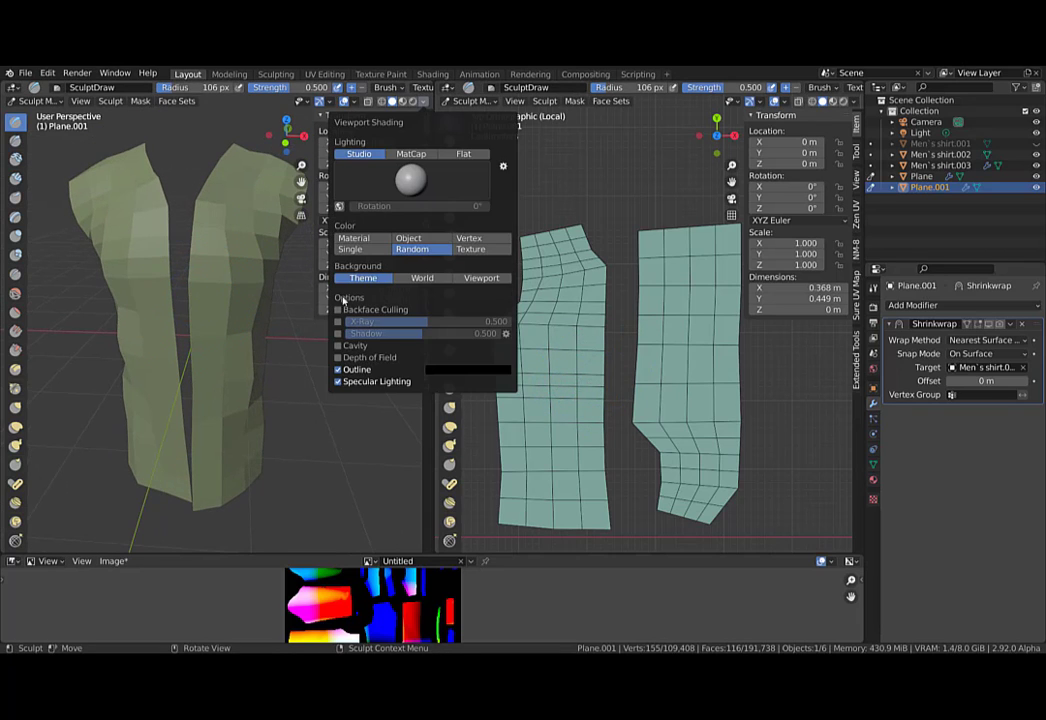
left_click(353, 102)
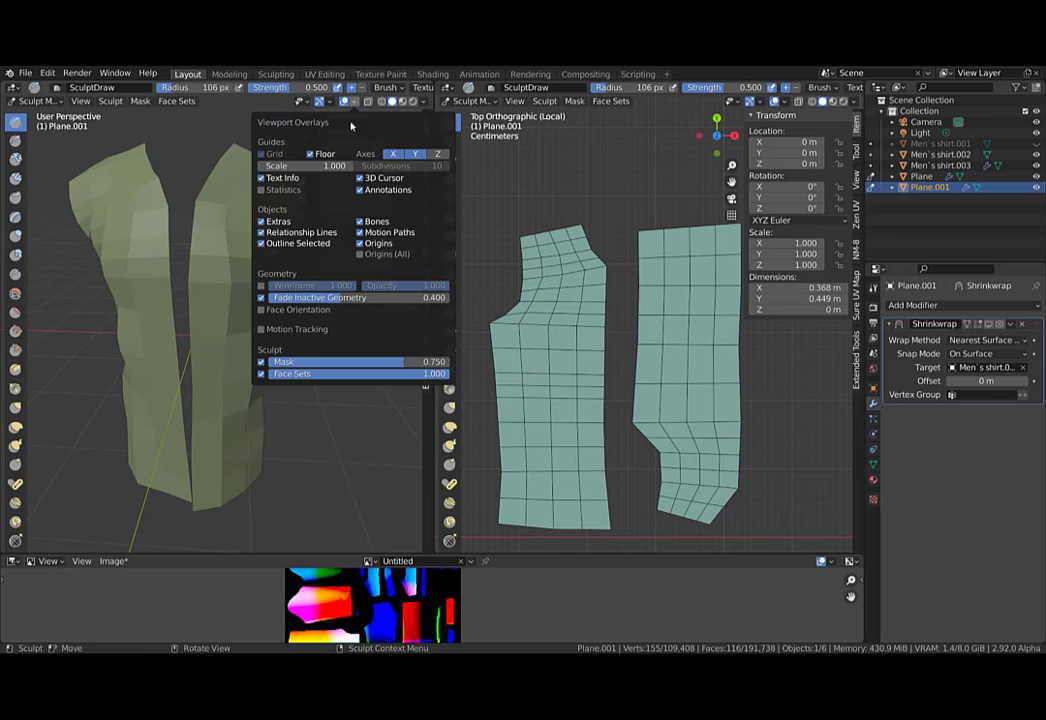
left_click(262, 286)
Use the Grab brush on the first piece to shift its inner vertices and even out the uneven rows and columns.
mouse_move(227, 366)
middle_mouse_down()
mouse_move(178, 362)
mouse_move(245, 360)
middle_mouse_up()
scroll(178, 362, "up", 1)
scroll(607, 381, "up", 2)
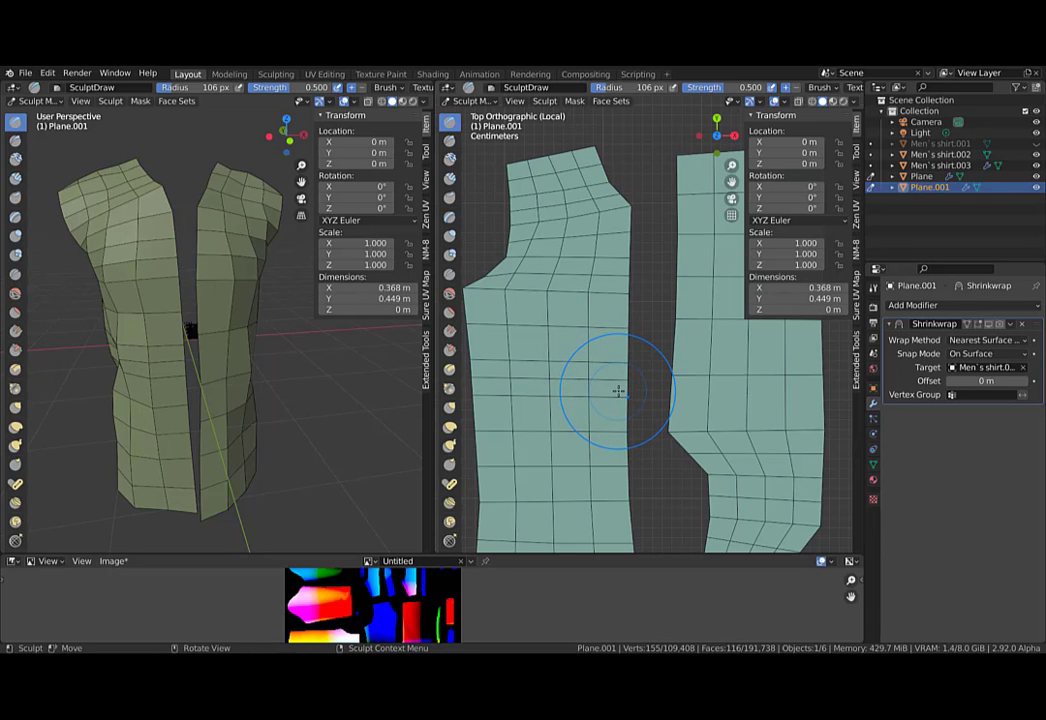
key("g")
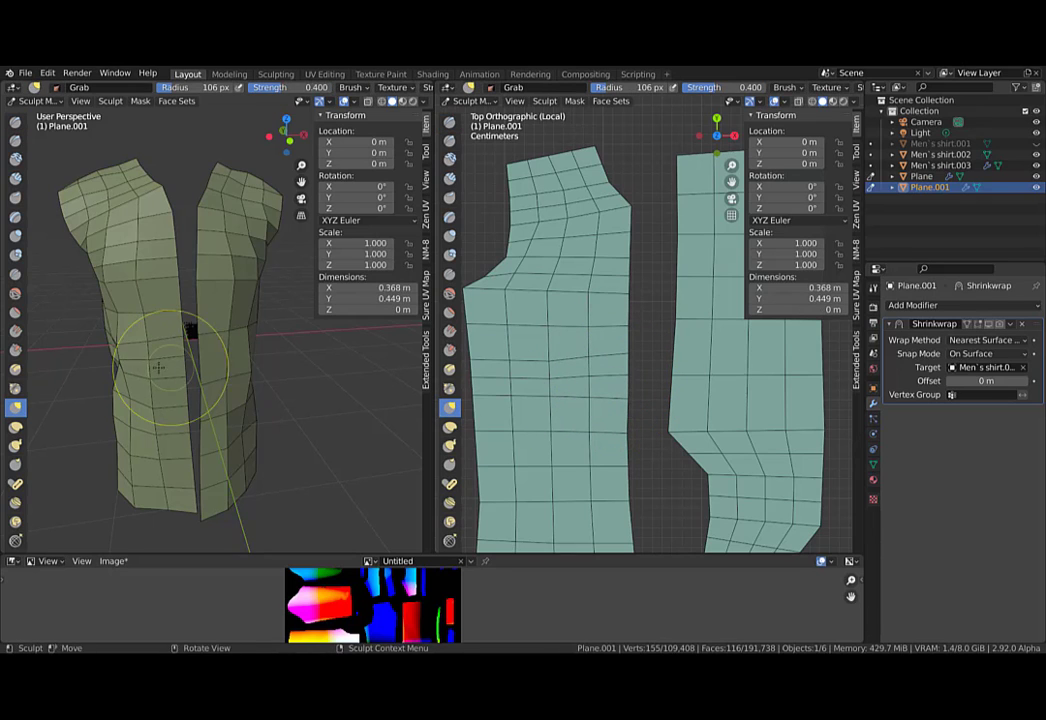
scroll(158, 367, "up", 3)
middle_click_drag(158, 367, 168, 364)
scroll(170, 364, "down", 2)
mouse_move(591, 392)
left_mouse_down()
mouse_move(612, 409)
mouse_move(558, 373)
mouse_move(533, 379)
left_mouse_up()
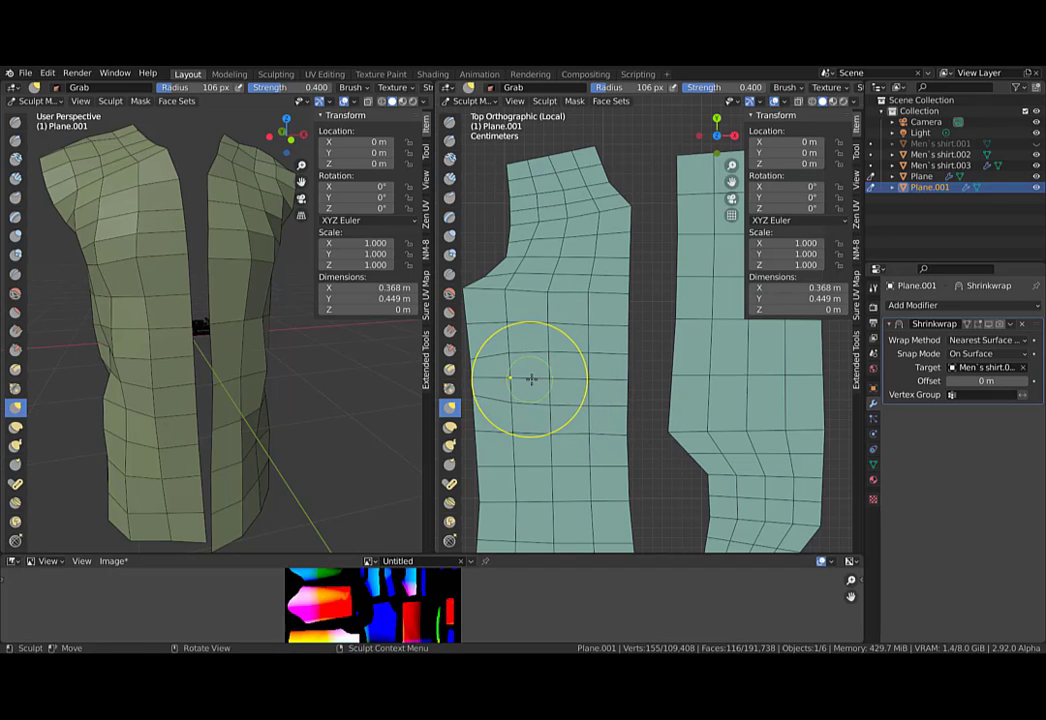
mouse_move(533, 379)
middle_mouse_down()
mouse_move(553, 386)
mouse_move(509, 367)
middle_mouse_up()
left_click_drag(499, 389, 517, 349)
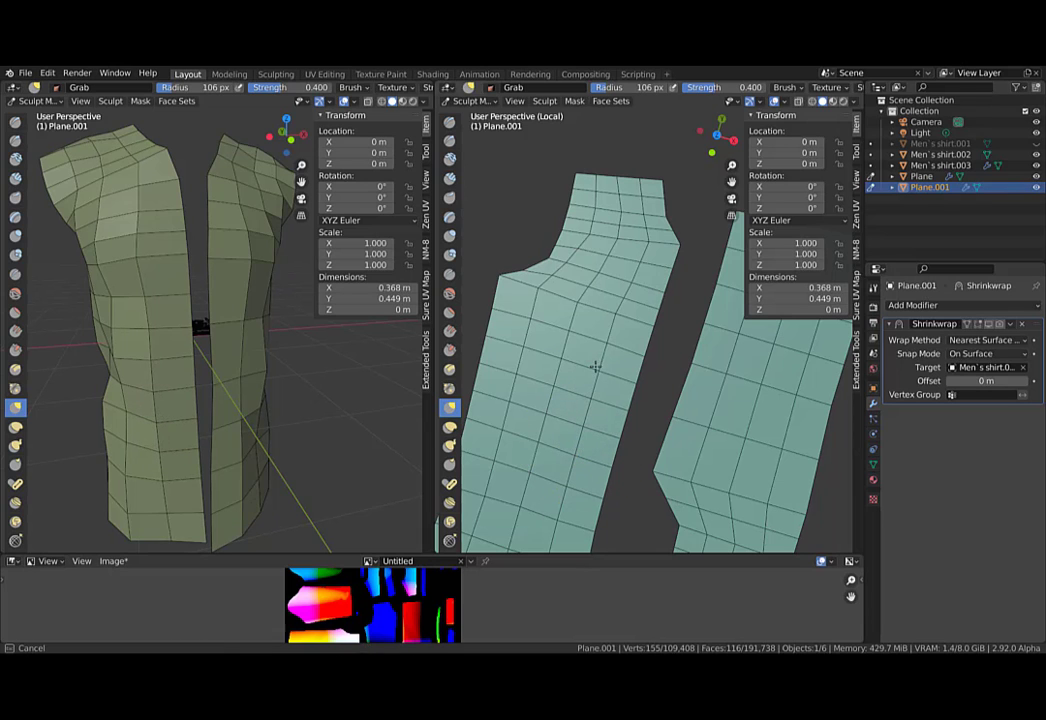
left_click_drag(620, 325, 609, 320)
Grab the wide piece's middle vertices to space its crosswise rows more evenly.
middle_click_drag(172, 353, 299, 374)
middle_click_drag(565, 423, 466, 397)
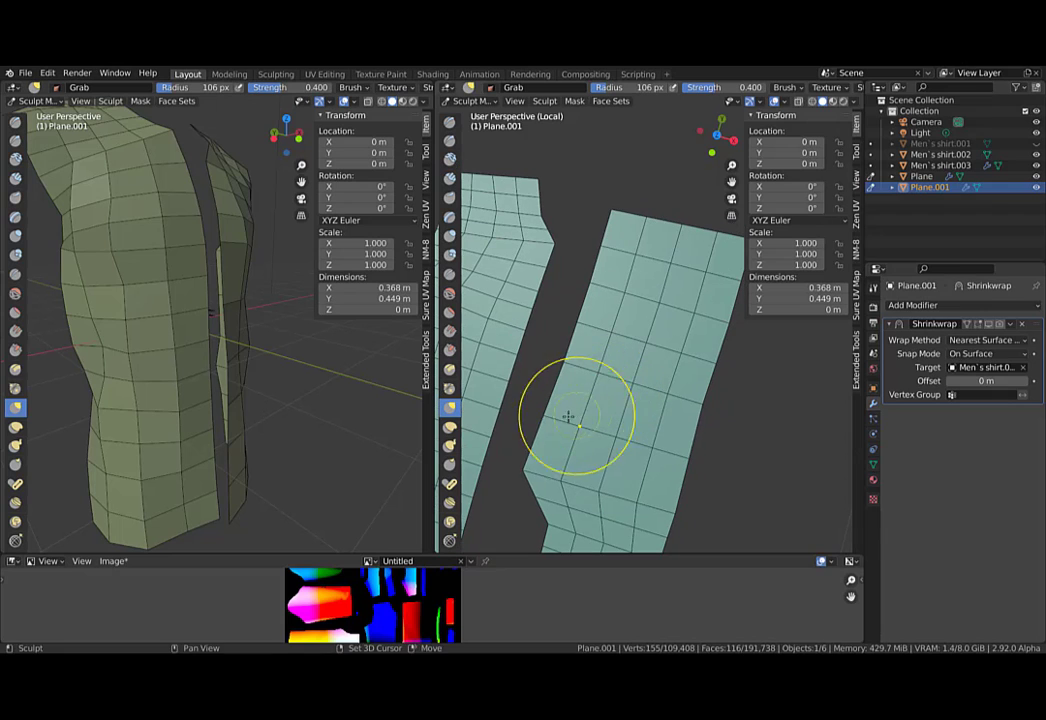
left_click_drag(677, 418, 667, 410)
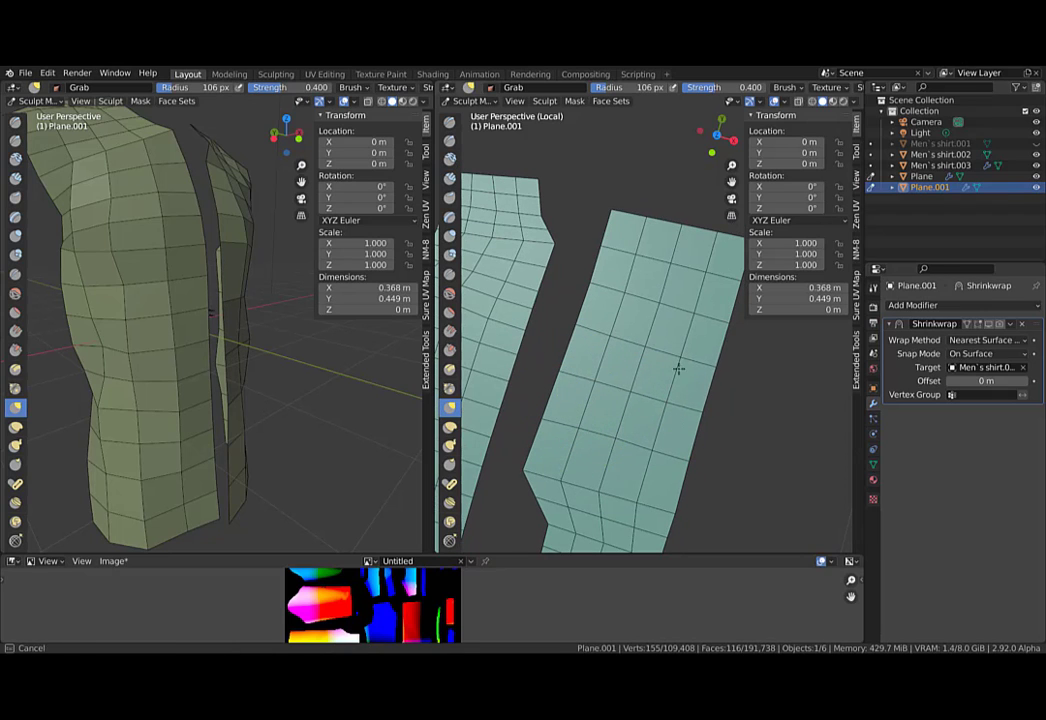
Enter Edit Mode and add crosswise loop cuts through the middle rows of the wide piece.
key("Tab")
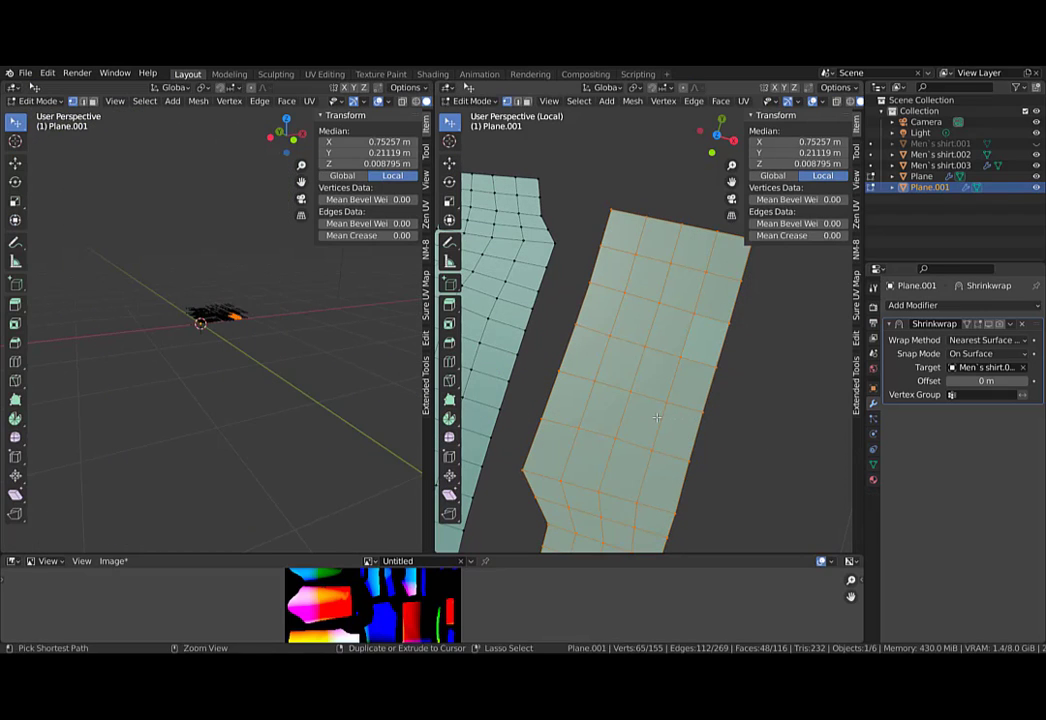
key("ctrl+r")
left_click(654, 417)
key("ctrl+r")
left_click(679, 340)
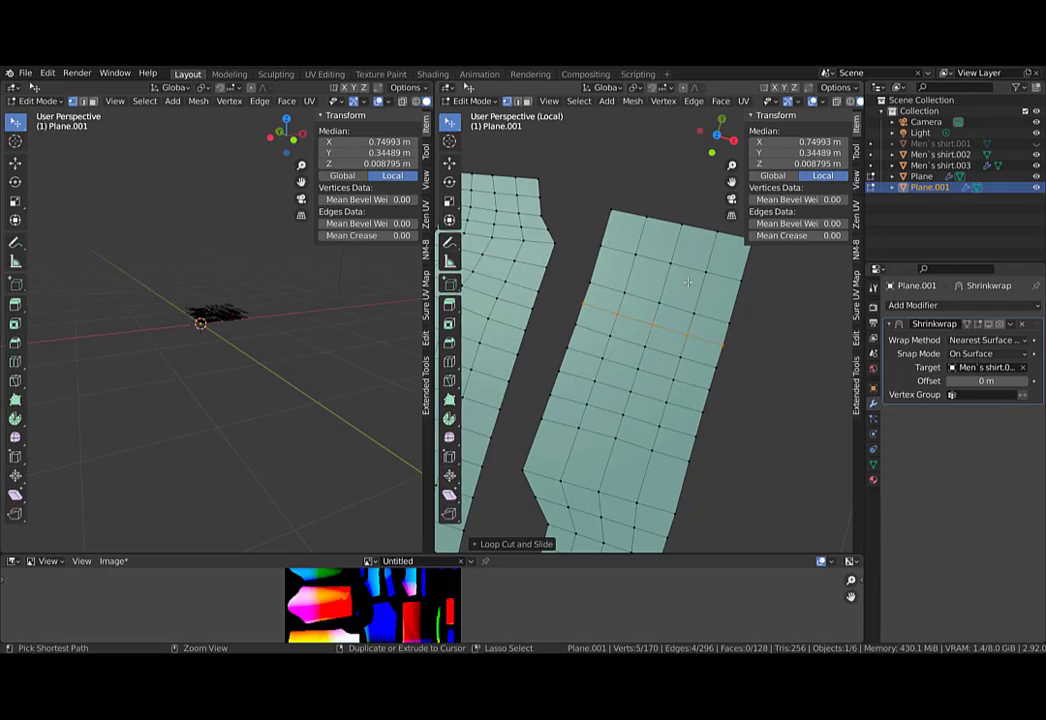
Add further crosswise loop cuts in the wide piece's upper rows and just above its armhole corner.
key("ctrl+r")
left_click(690, 312)
key("ctrl+z")
key("ctrl+r")
left_click(702, 295)
key("ctrl+r")
left_click(708, 256)
middle_click_drag(636, 469, 691, 440, "shift")
key("ctrl+r")
left_click(696, 444)
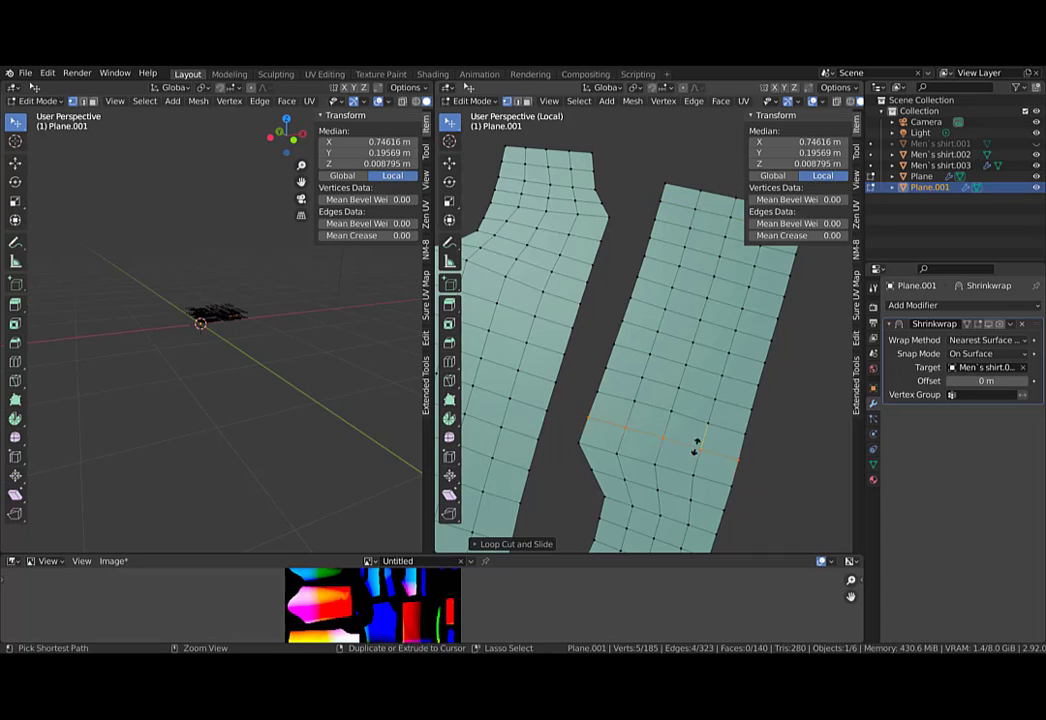
Add three lengthwise loop cuts to the first piece, from its middle columns to the armhole side.
middle_click_drag(505, 412, 633, 374, "shift")
key("ctrl+r")
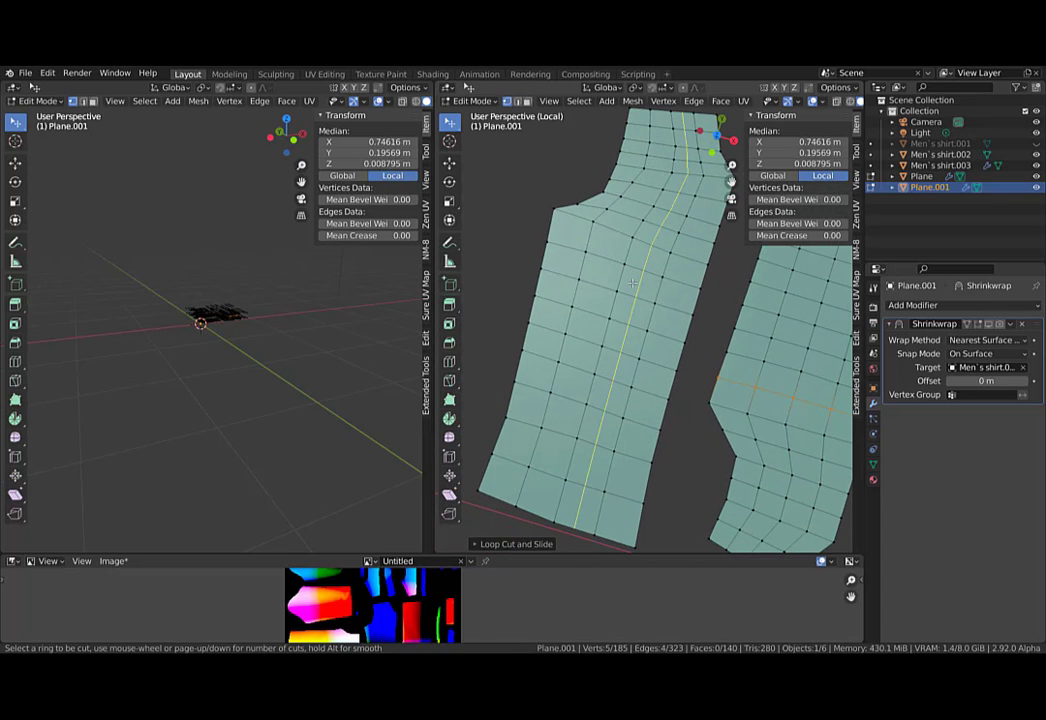
left_click(630, 280)
key("ctrl+r")
left_click(603, 275)
key("ctrl+r")
left_click(563, 284)
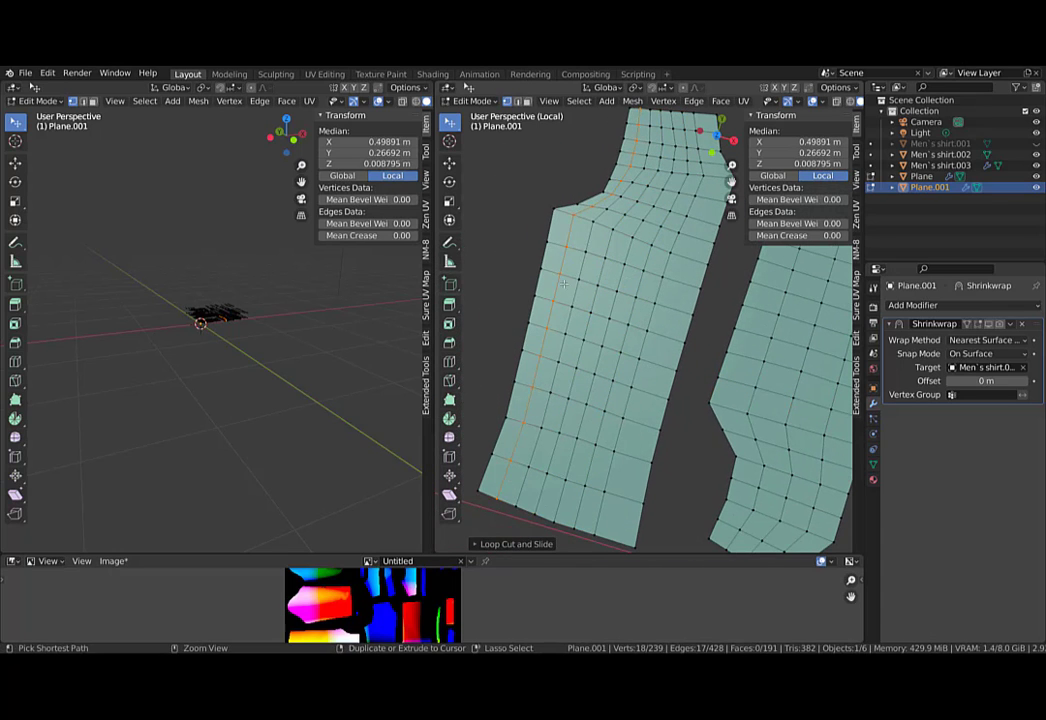
Add crosswise loop cuts in the first piece's lower and middle rows and a lengthwise one near its straight side.
key("ctrl+r")
left_click(594, 420)
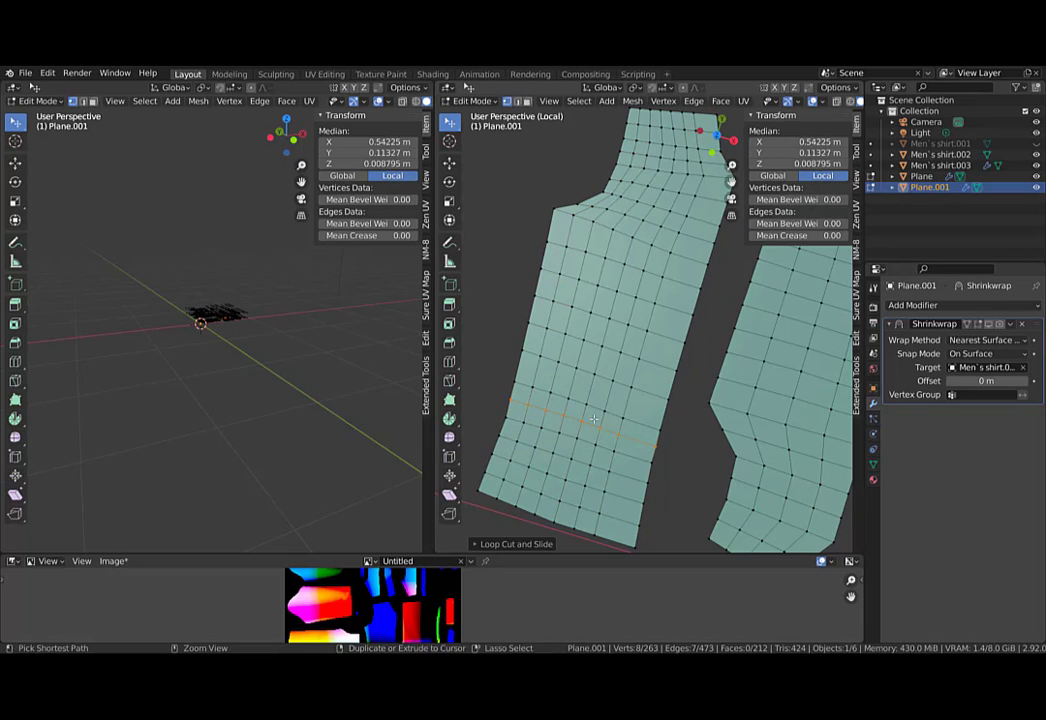
key("ctrl+r")
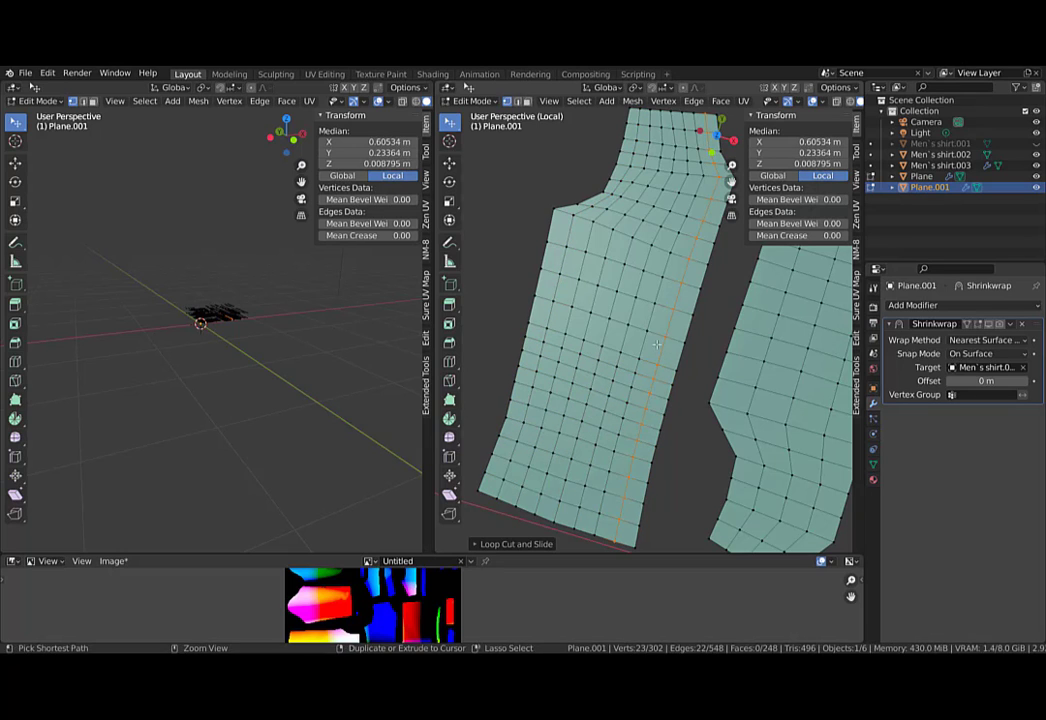
left_click(646, 341)
left_click_drag(646, 341, 645, 368)
left_click(643, 348)
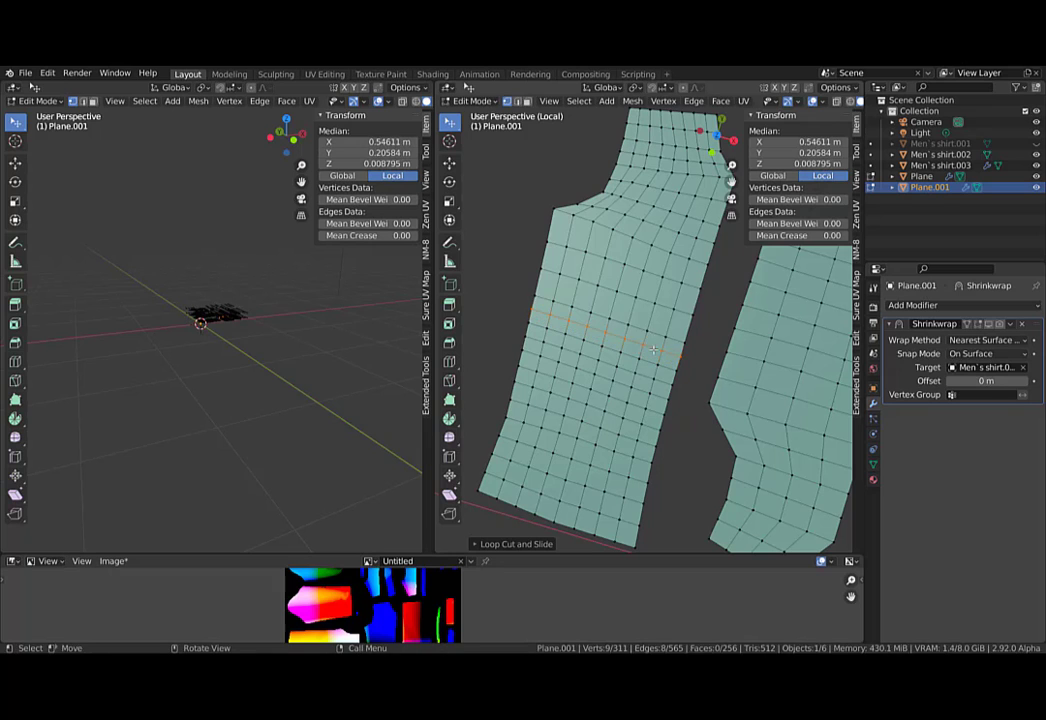
Enter Sculpt Mode and even out the lower and middle rows of the first piece with the Grab brush.
key("ctrl+Tab")
left_click(568, 320)
middle_click_drag(203, 441, 232, 434)
scroll(609, 408, "up", 1)
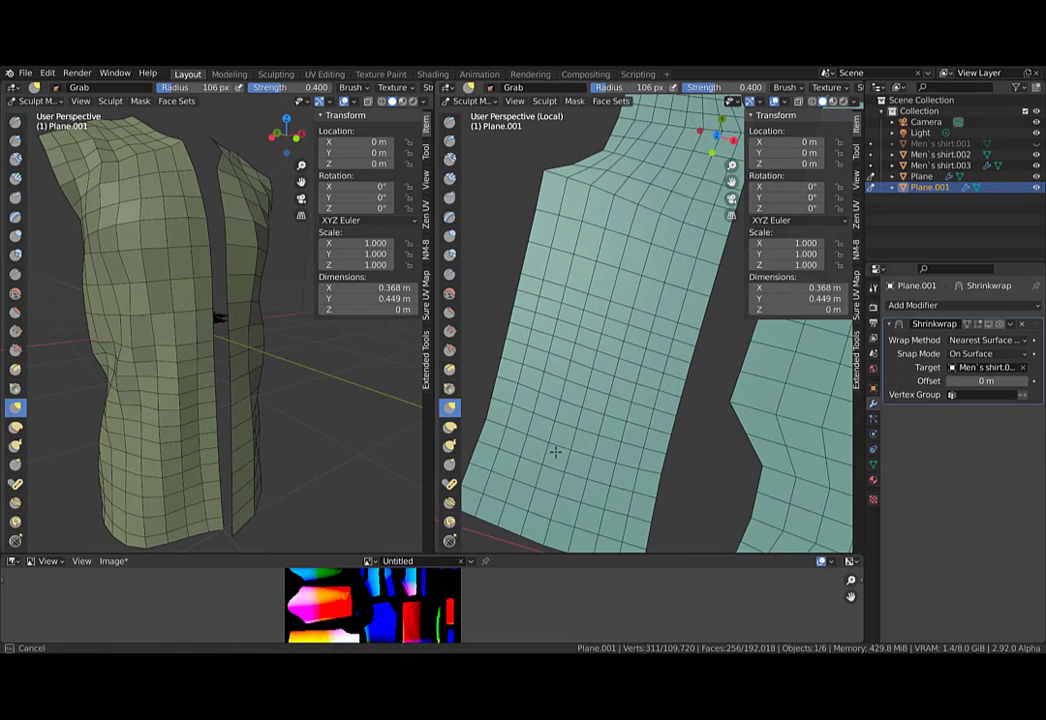
left_click_drag(555, 452, 557, 443)
left_click_drag(564, 411, 555, 420)
mouse_move(648, 403)
middle_mouse_down("shift")
mouse_move(614, 327)
mouse_move(623, 343)
middle_mouse_up("shift")
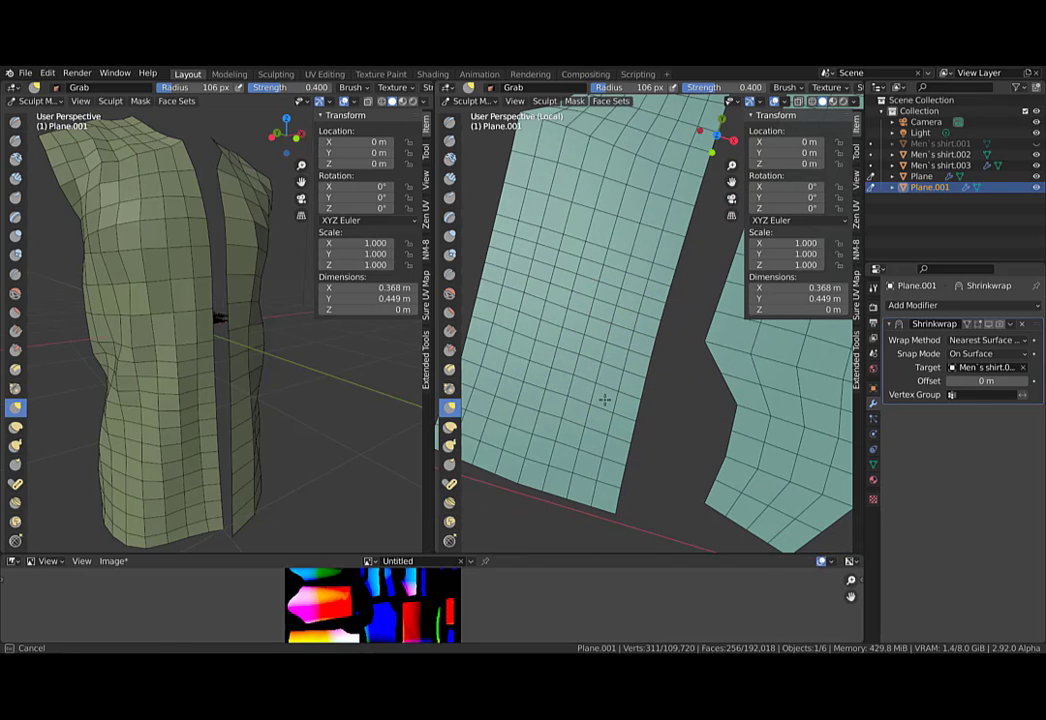
left_click_drag(605, 400, 608, 397)
Even out the grid around the wide piece's armhole corner and its upper rows with the Grab brush.
middle_click_drag(706, 409, 587, 384, "shift")
left_click_drag(640, 403, 686, 418)
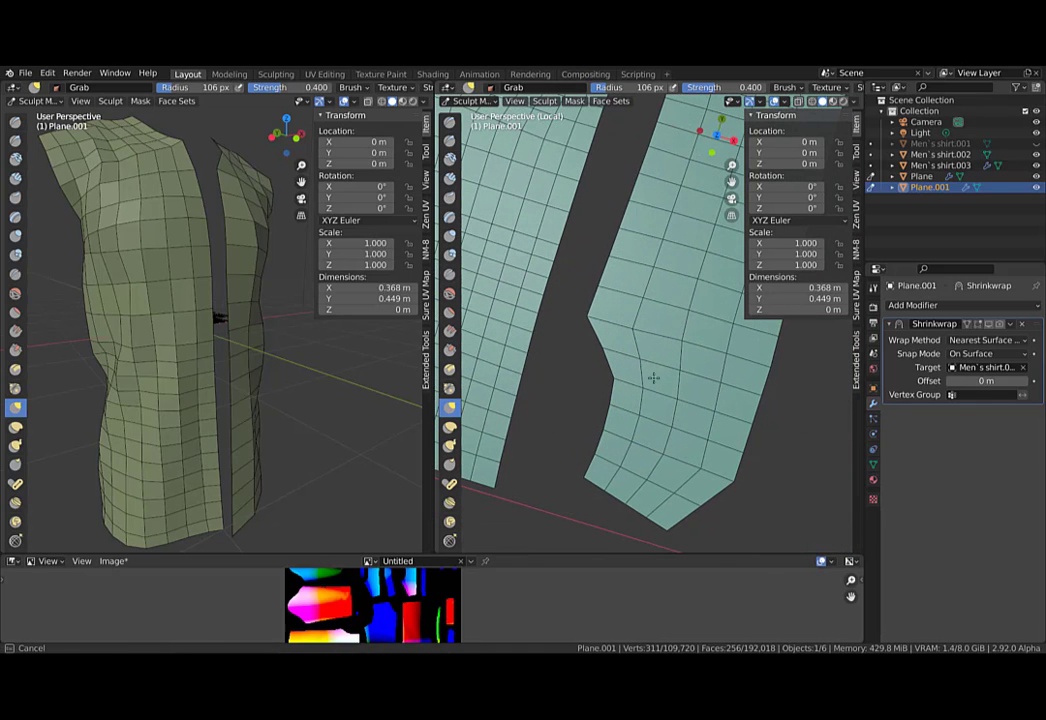
mouse_move(218, 318)
middle_mouse_down()
mouse_move(82, 381)
mouse_move(105, 327)
mouse_move(185, 335)
middle_mouse_up()
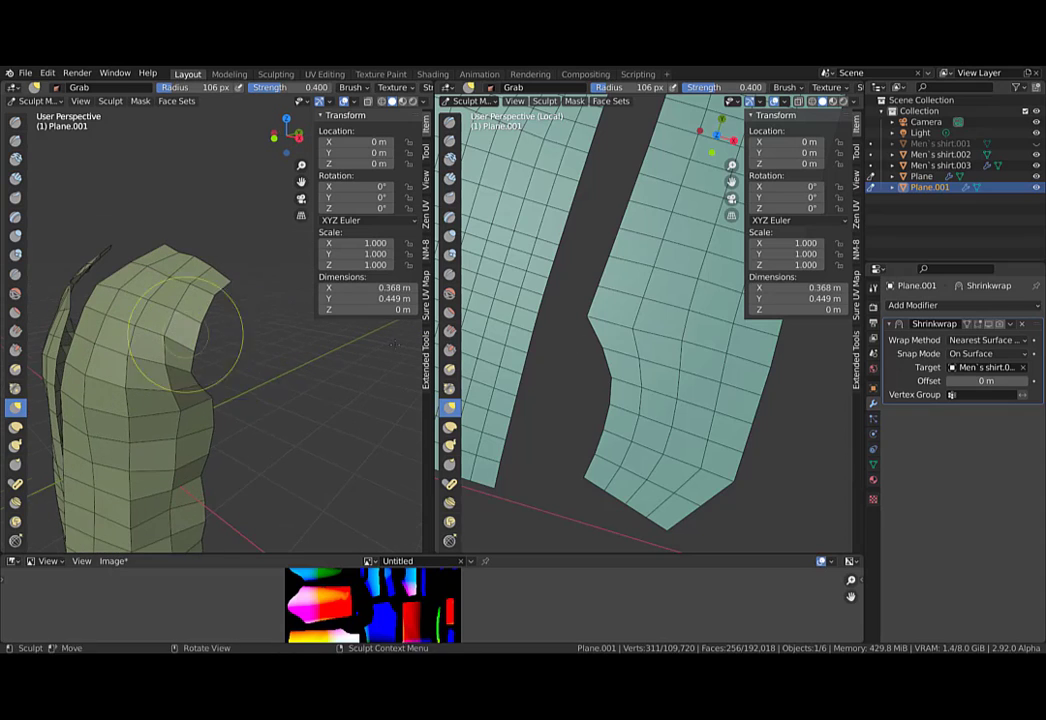
middle_click_drag(703, 314, 663, 362, "shift")
left_click_drag(648, 346, 645, 342)
left_click_drag(637, 397, 640, 397)
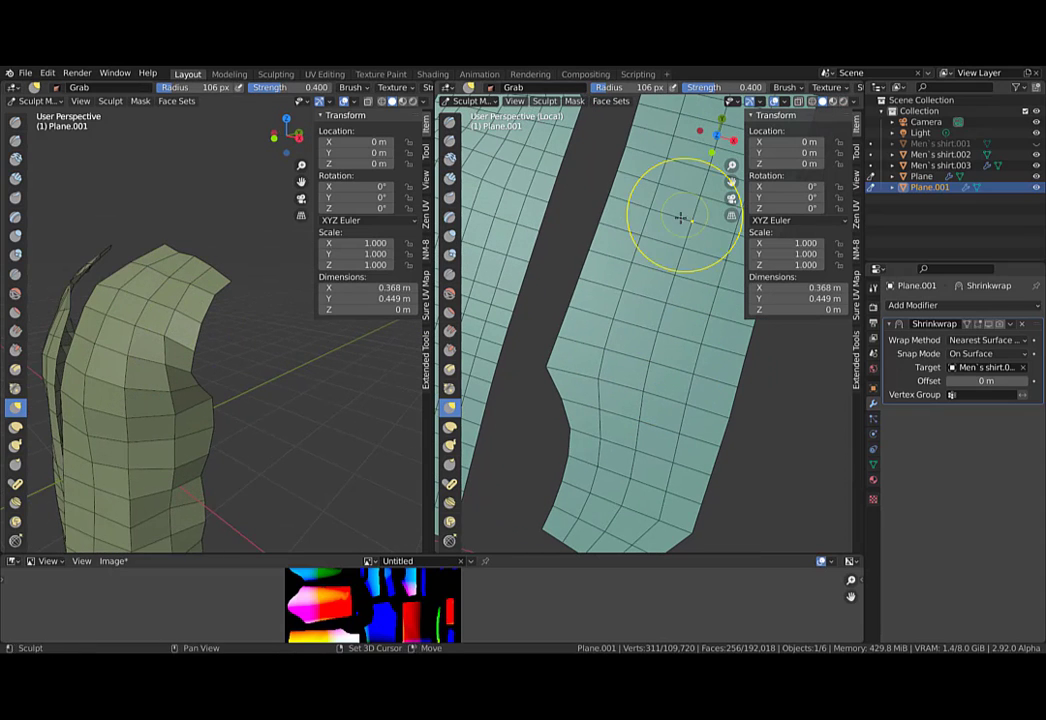
middle_click_drag(684, 206, 657, 294, "shift")
scroll(587, 357, "down", 3)
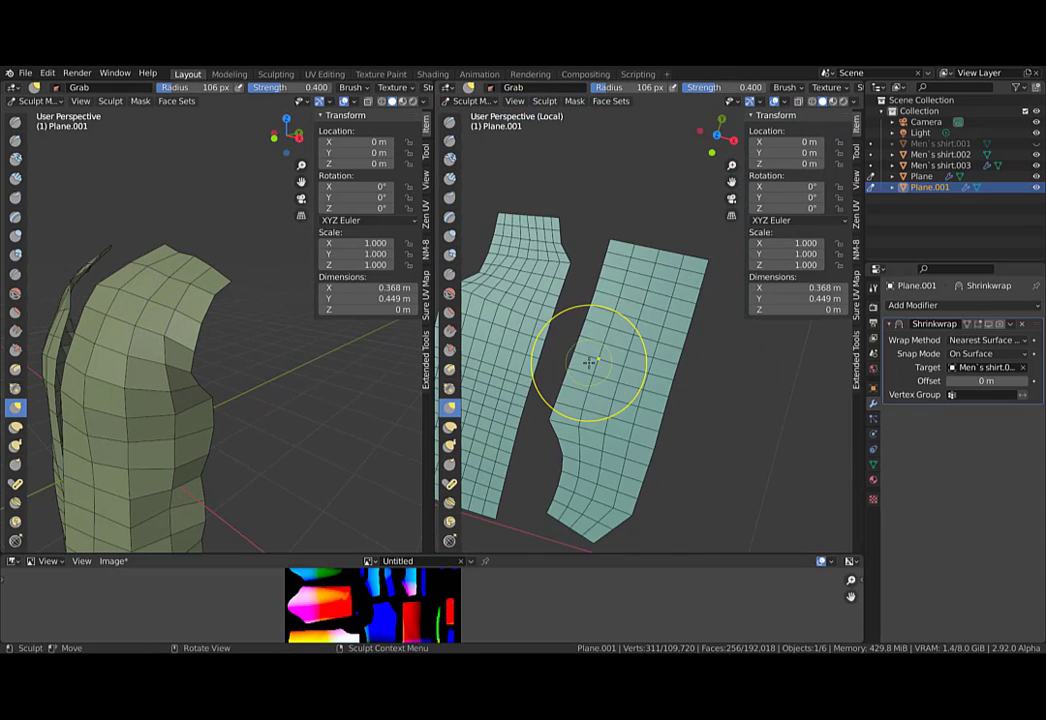
Return to Object Mode, switch to the top view and leave local view to show all the pattern pieces.
key("ctrl+Tab")
left_click(702, 392)
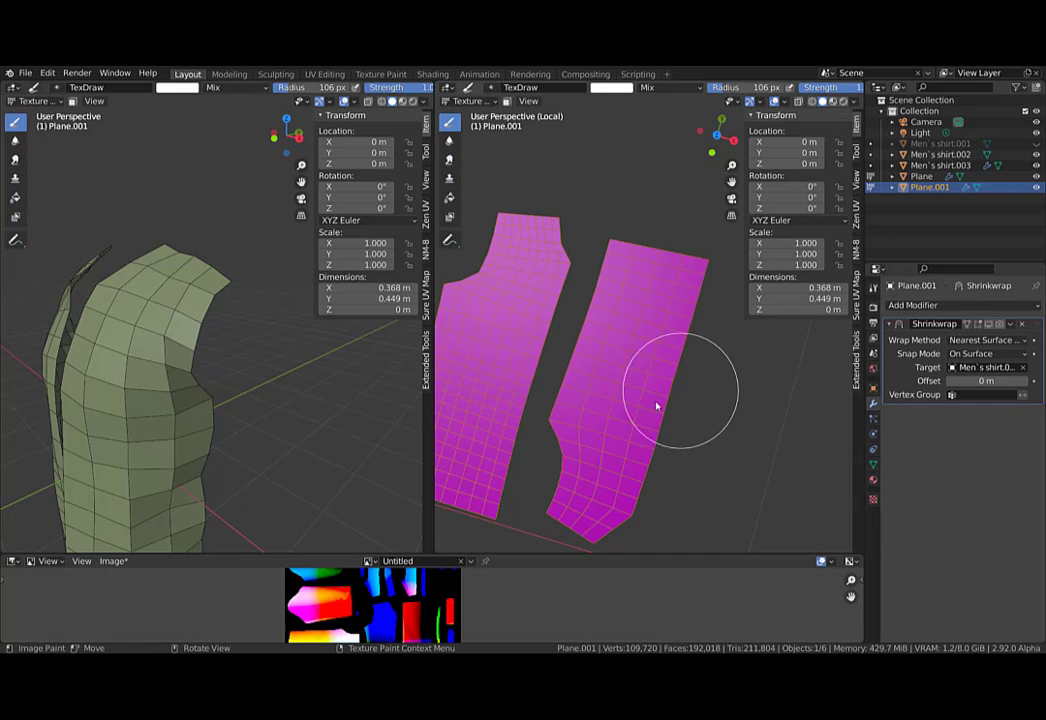
key("ctrl+Tab")
left_click(656, 294)
middle_click_drag(158, 378, 222, 384)
scroll(583, 387, "down", 3)
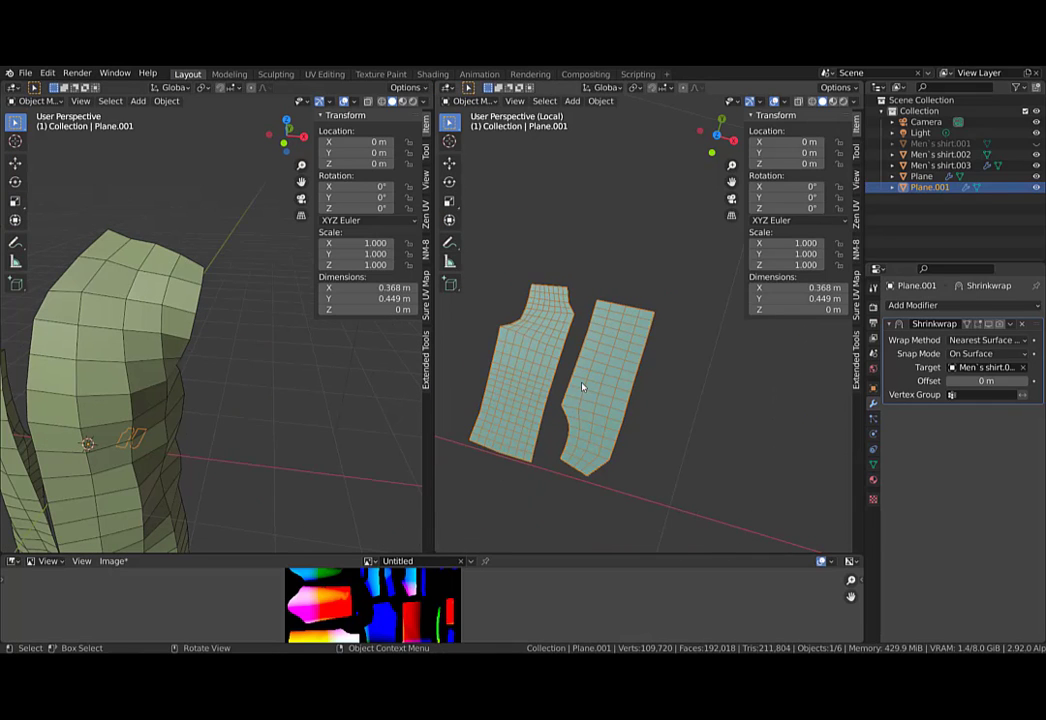
key("KP_7")
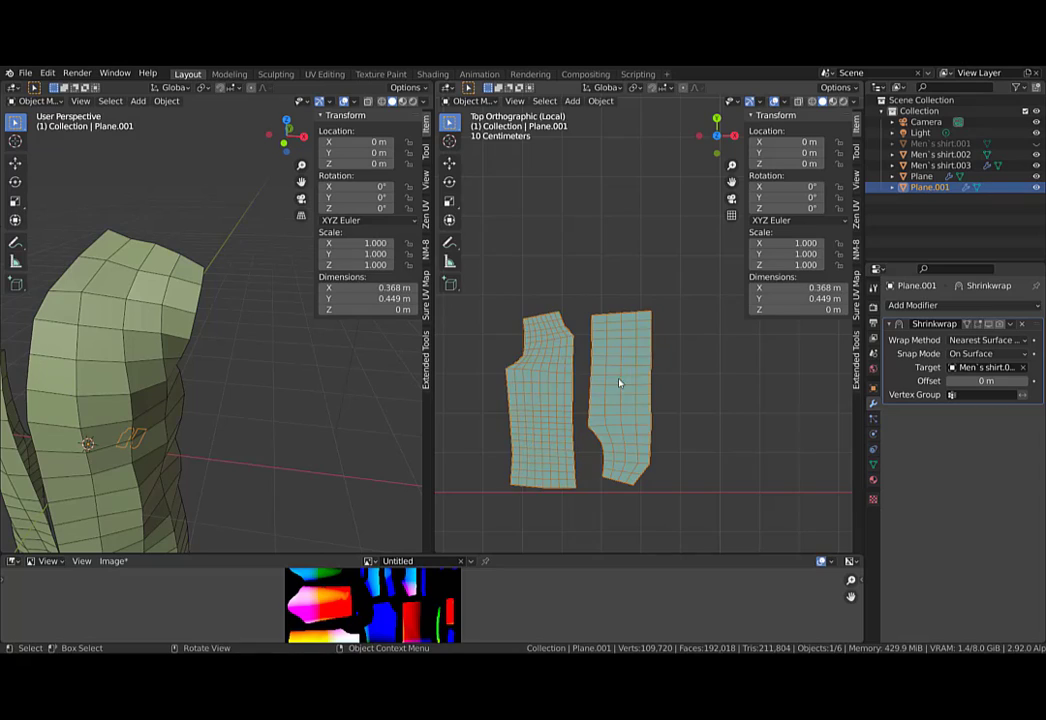
key("KP_Divide")
scroll(619, 383, "down", 7)
scroll(628, 385, "up", 3)
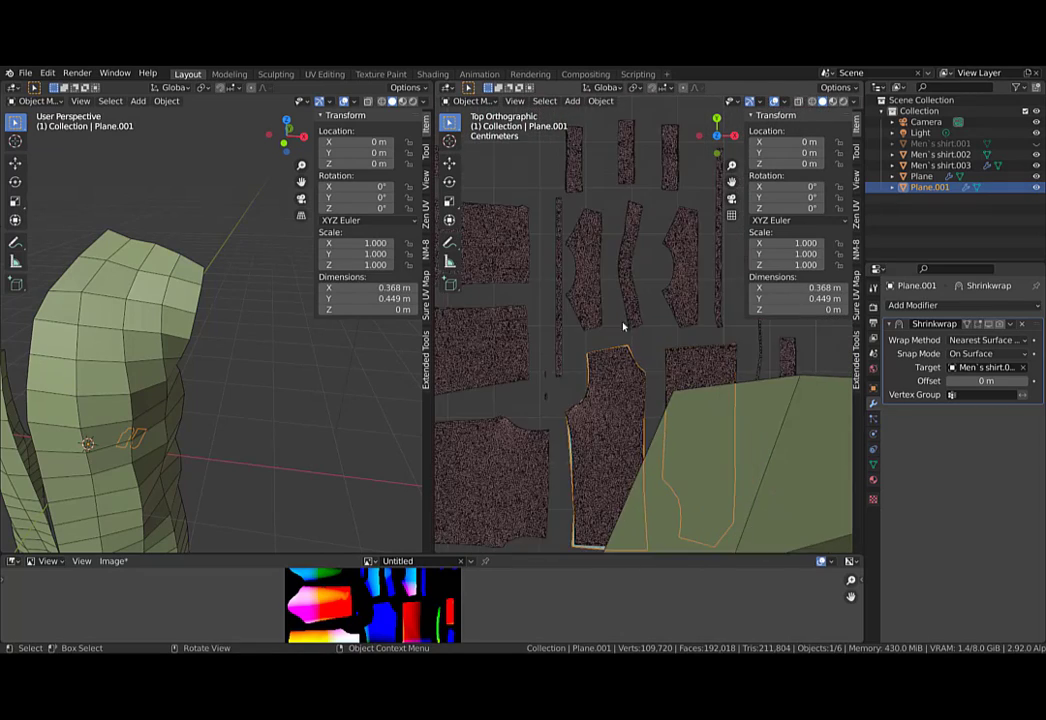
scroll(660, 318, "down", 3)
scroll(570, 386, "up", 5)
Enter Edit Mode and duplicate a single face of the first piece onto the lower of the two sleeve patterns.
key("ctrl+Tab")
left_click(817, 369)
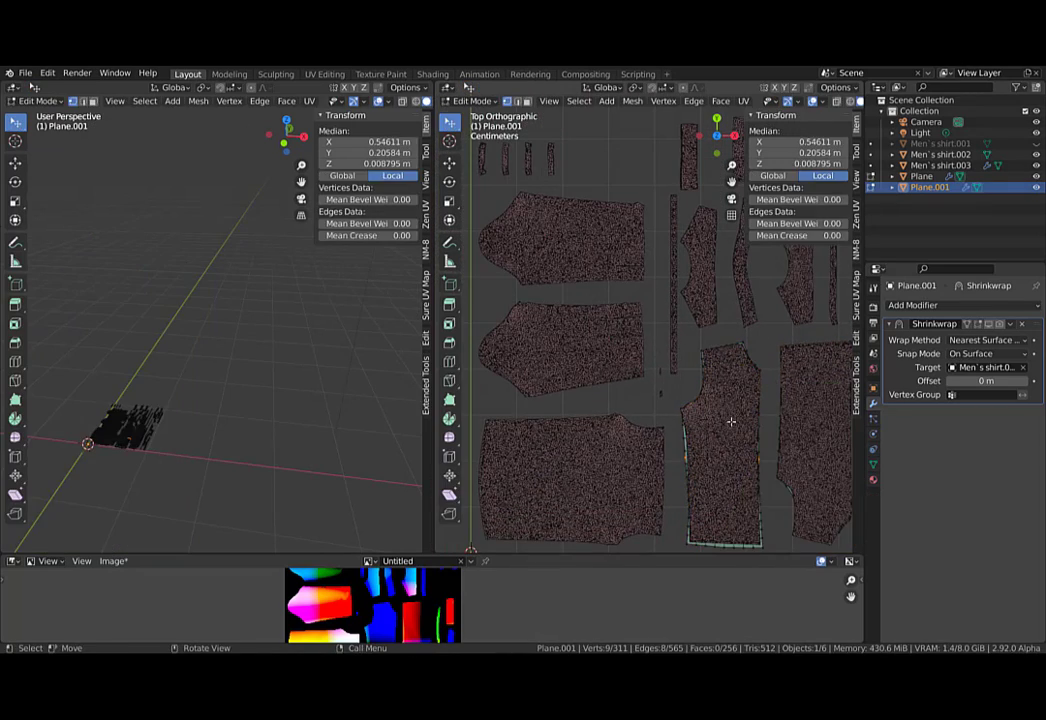
key("alt+a")
scroll(728, 449, "up", 1)
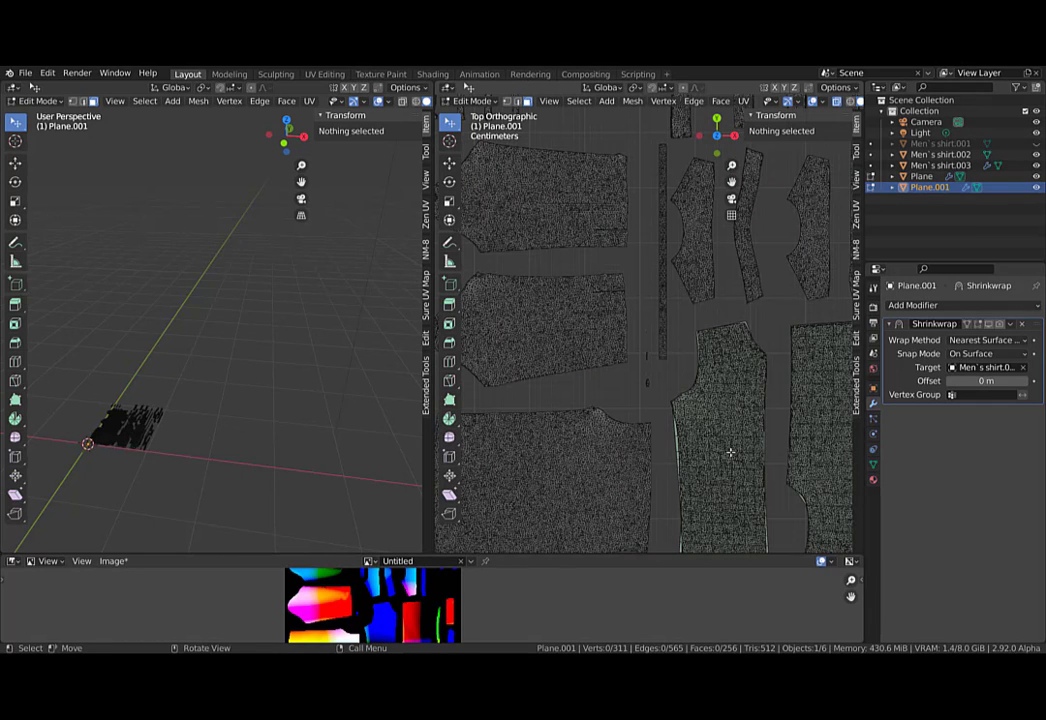
left_click(730, 452)
key("shift+d")
left_click(542, 325)
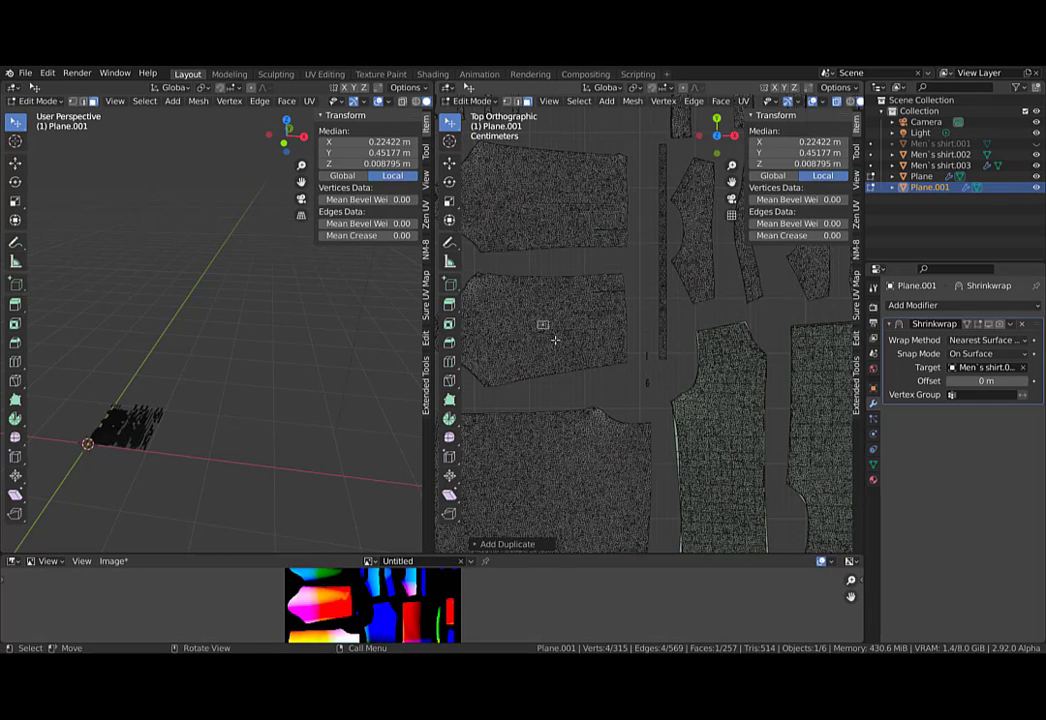
Scale up the duplicated face and rotate it to roughly match the sleeve's slant.
key("s")
left_click(818, 465)
key("r")
left_click(588, 371)
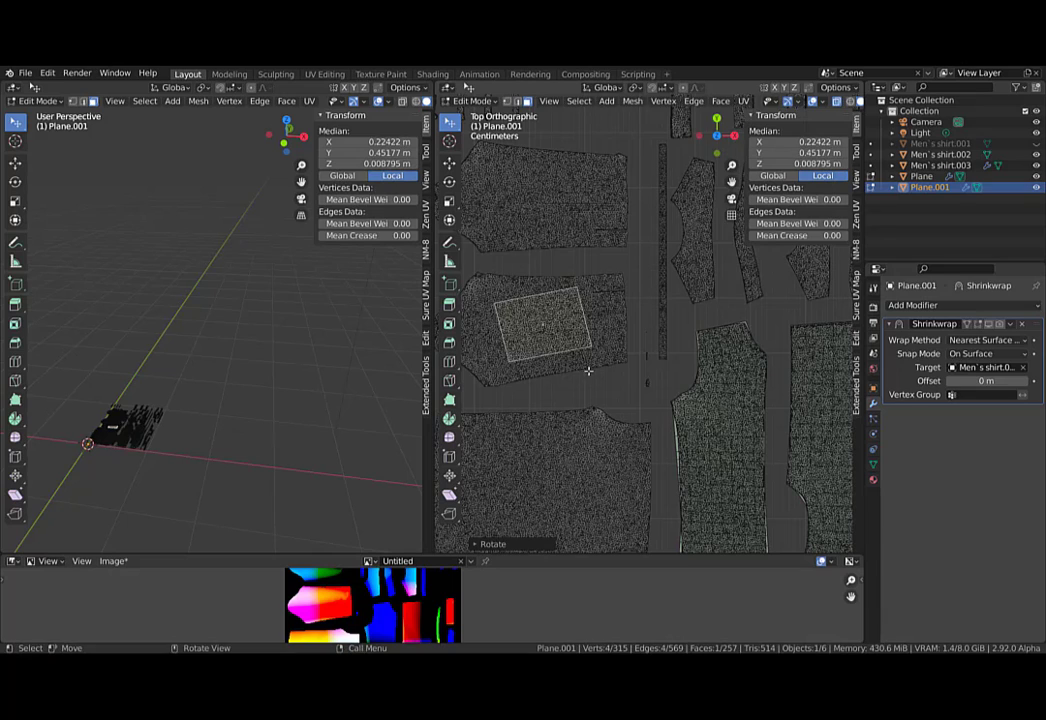
Move the face's two cuff-side vertices onto the lower and upper corners of the sleeve's cuff end.
left_click(600, 350)
key("g")
left_click(630, 365)
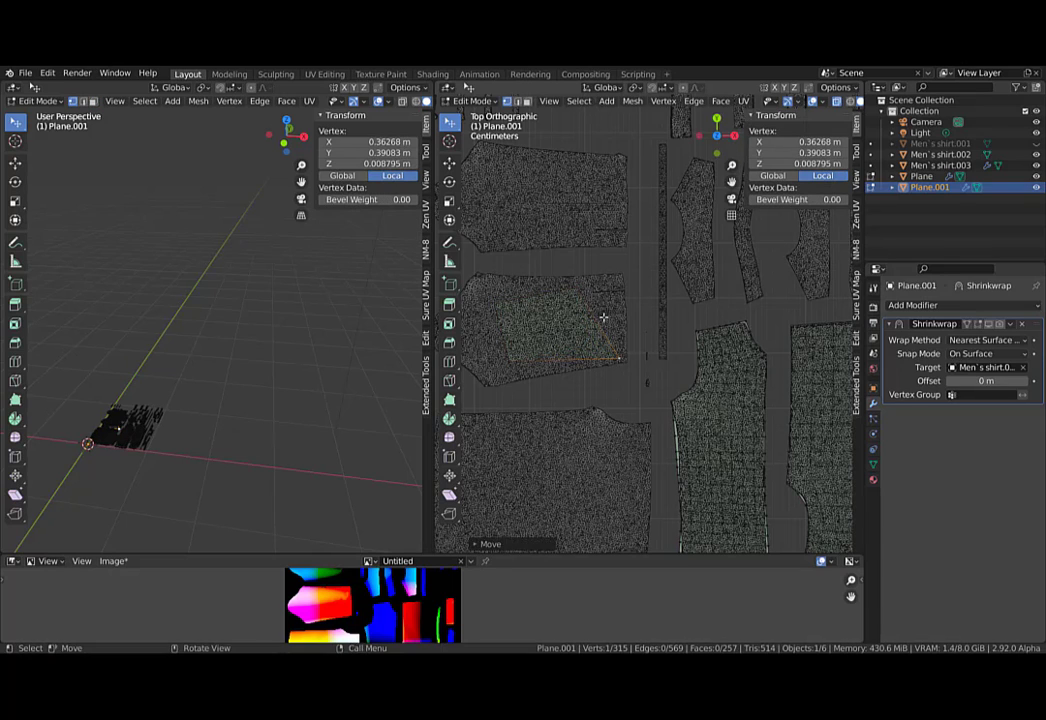
scroll(592, 298, "up", 4)
middle_click_drag(586, 292, 779, 294, "shift")
left_click(615, 311)
key("g")
left_click(709, 282)
Move the face's two remaining vertices onto the sleeve's lower and upper underarm corners.
left_click(658, 413)
key("g")
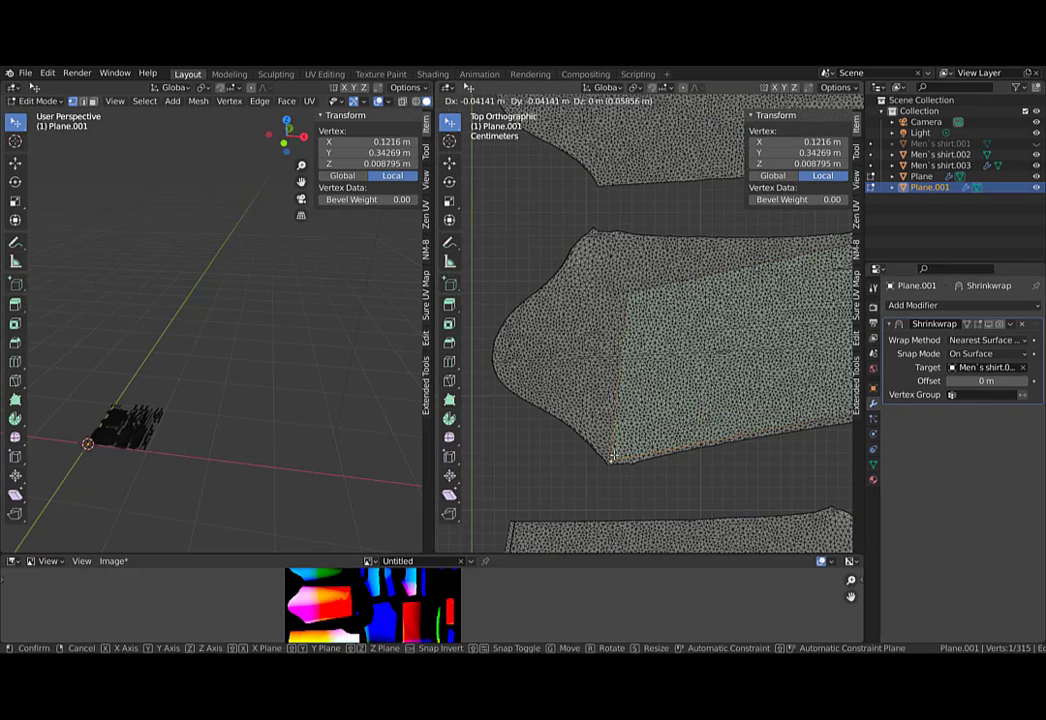
left_click(613, 456)
left_click(637, 292)
key("g")
left_click(598, 237)
middle_click_drag(729, 261, 621, 283, "shift")
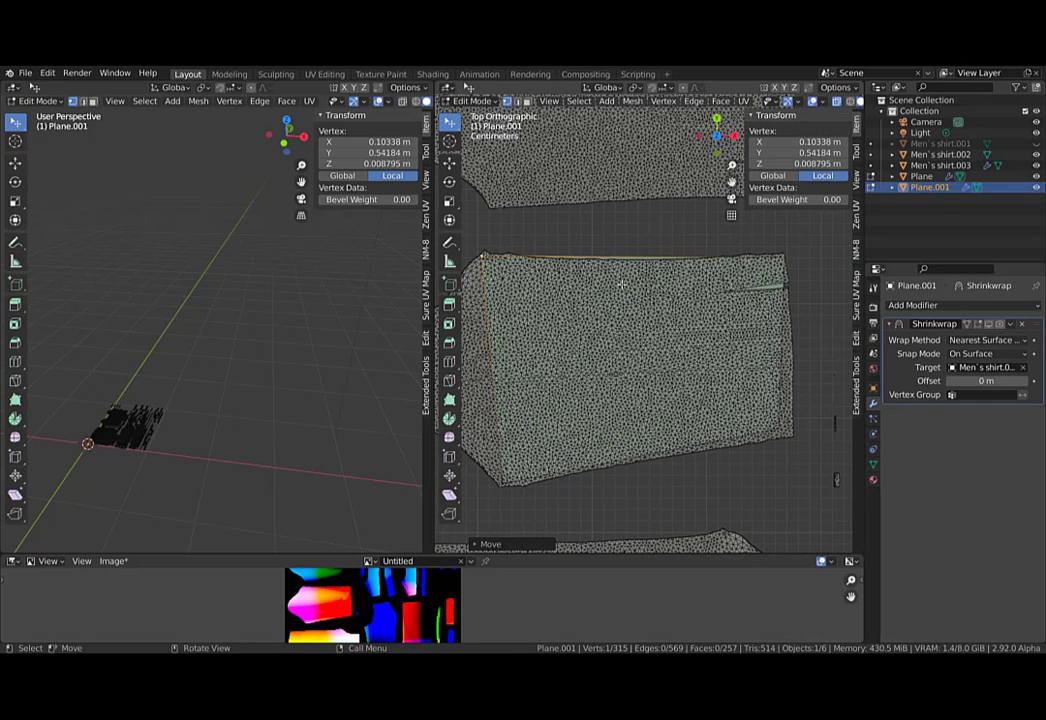
Add a crosswise loop cut through the sleeve's middle and fit its upper vertex and the lower cuff corner to the outline.
key("ctrl+r")
left_click(658, 257)
right_click(658, 257)
left_click(641, 266)
key("g")
left_click(642, 274)
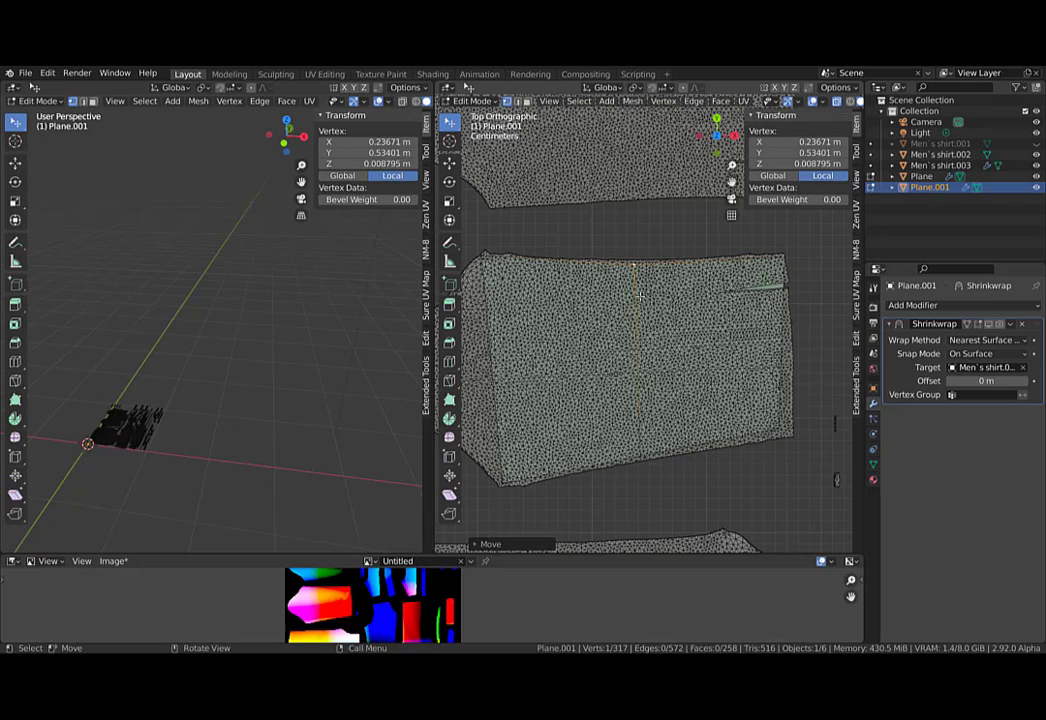
left_click(788, 438)
key("g")
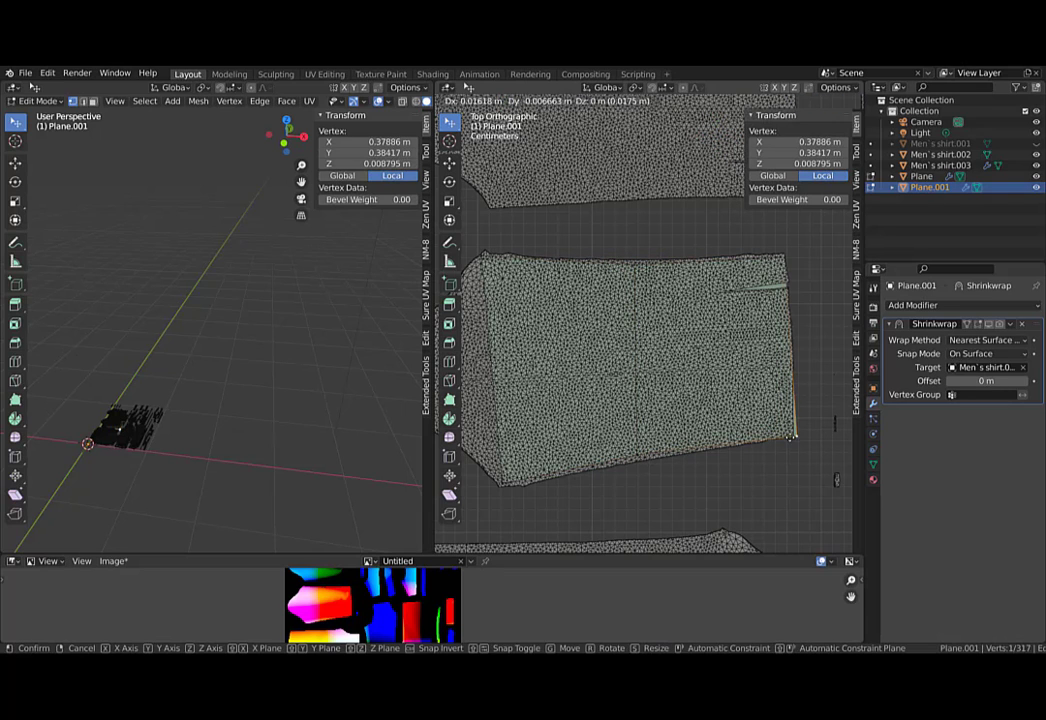
left_click(789, 437)
Add a centered lengthwise loop cut along the sleeve mesh.
key("ctrl")
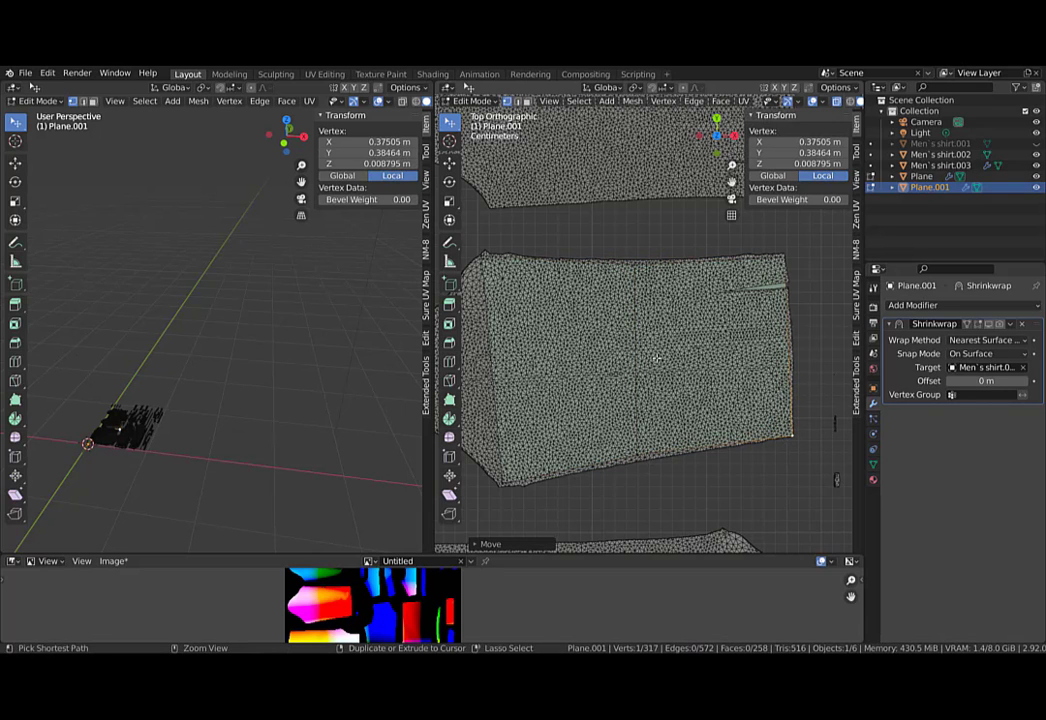
key("ctrl+r")
left_click(644, 358)
right_click(642, 358)
Extrude the sleeve mesh's underarm edge into the cap and move the new outer vertices inside the cap's curve.
middle_click_drag(515, 373, 664, 363, "shift")
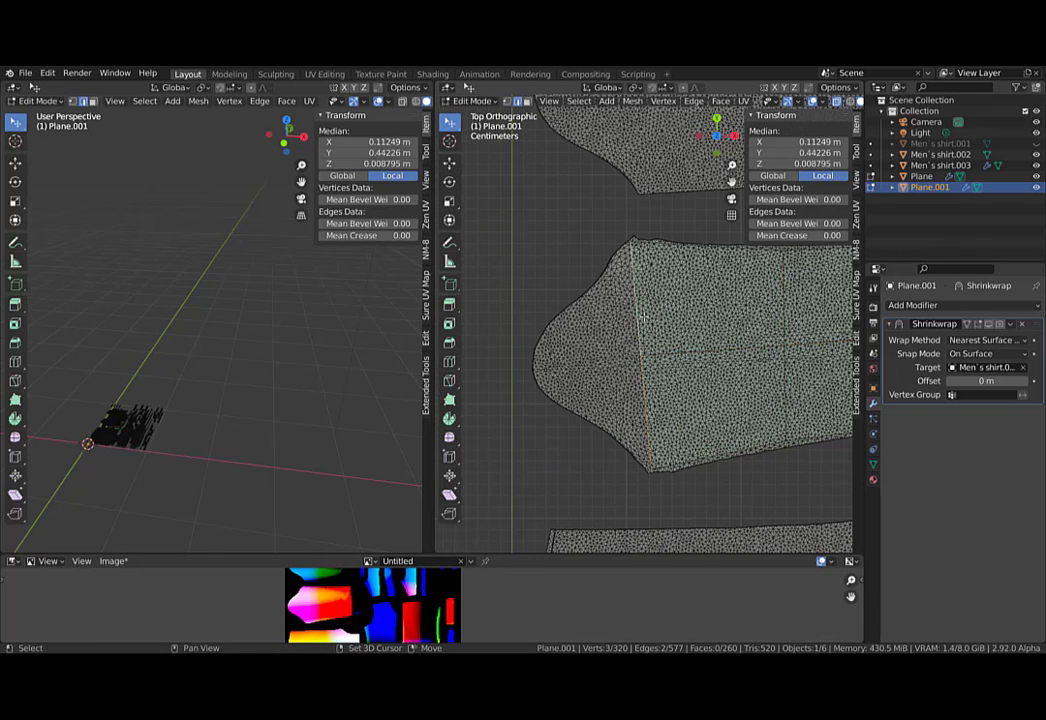
key("e")
left_click(562, 339)
left_click_drag(584, 474, 561, 396)
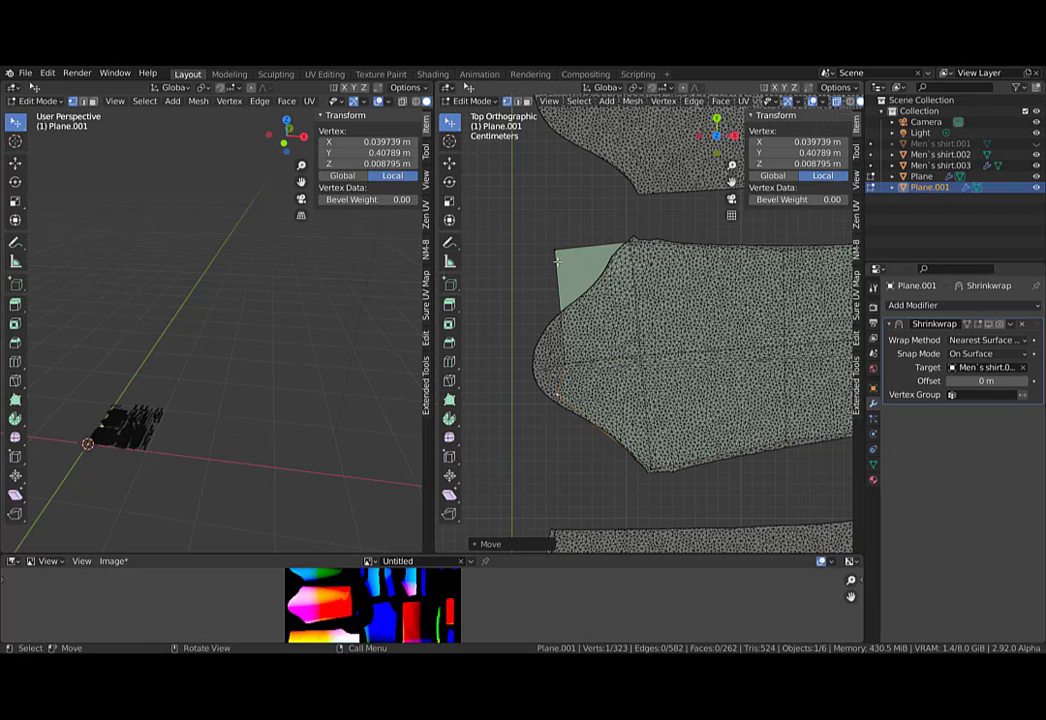
left_click_drag(557, 261, 560, 328)
left_click(569, 363, "alt")
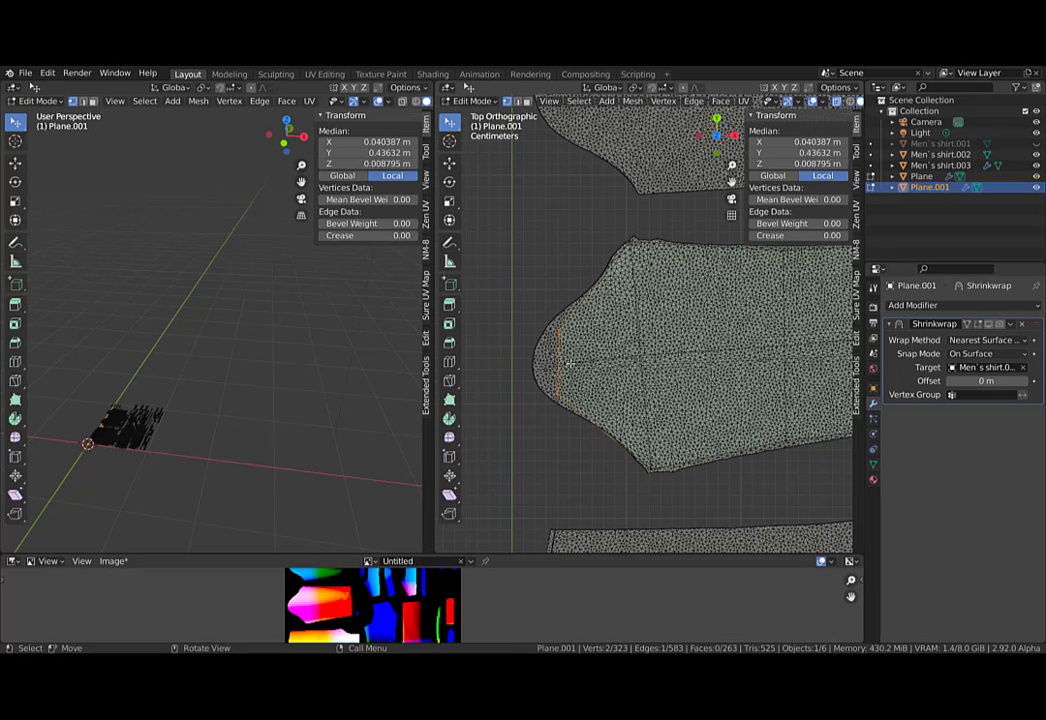
scroll(559, 362, "up", 6)
key("ctrl+z")
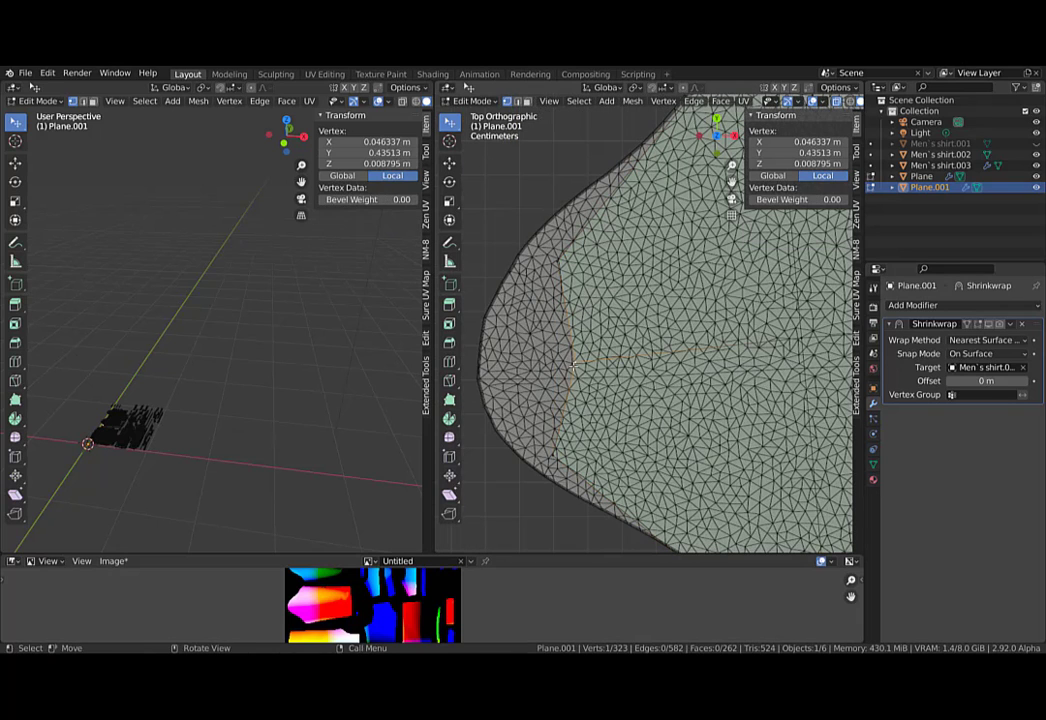
Extrude the lower edge of the cap's end toward the curve and merge its upper vertex with the cap's upper corner vertex.
key("2")
left_click(566, 421)
key("e")
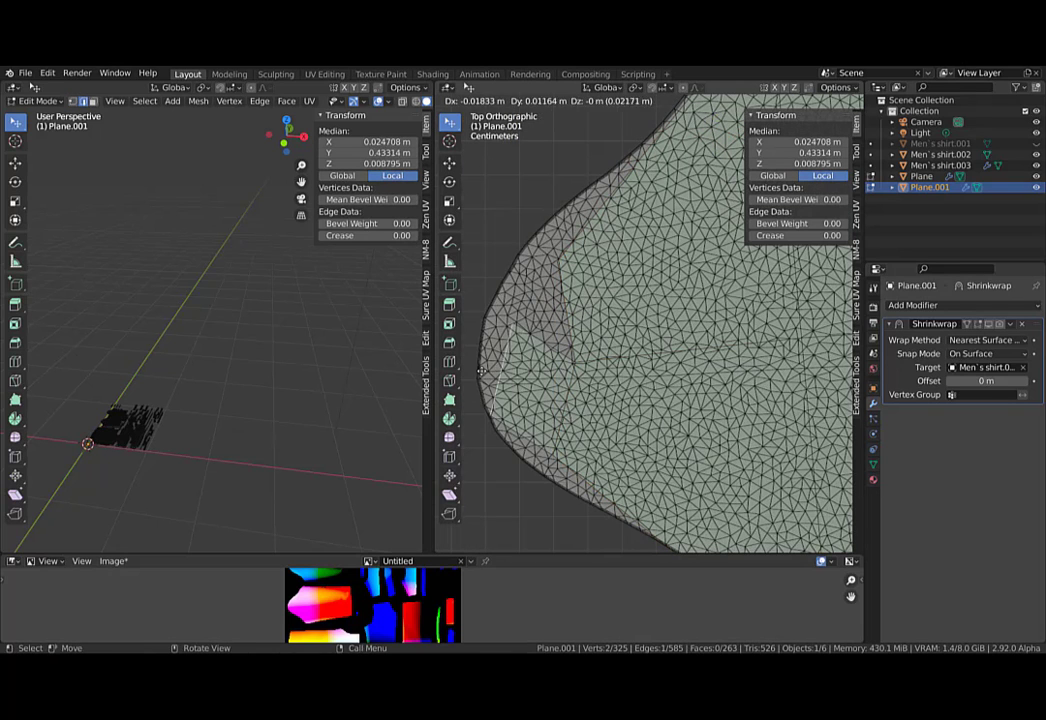
left_click(491, 371)
key("1")
left_click(499, 323)
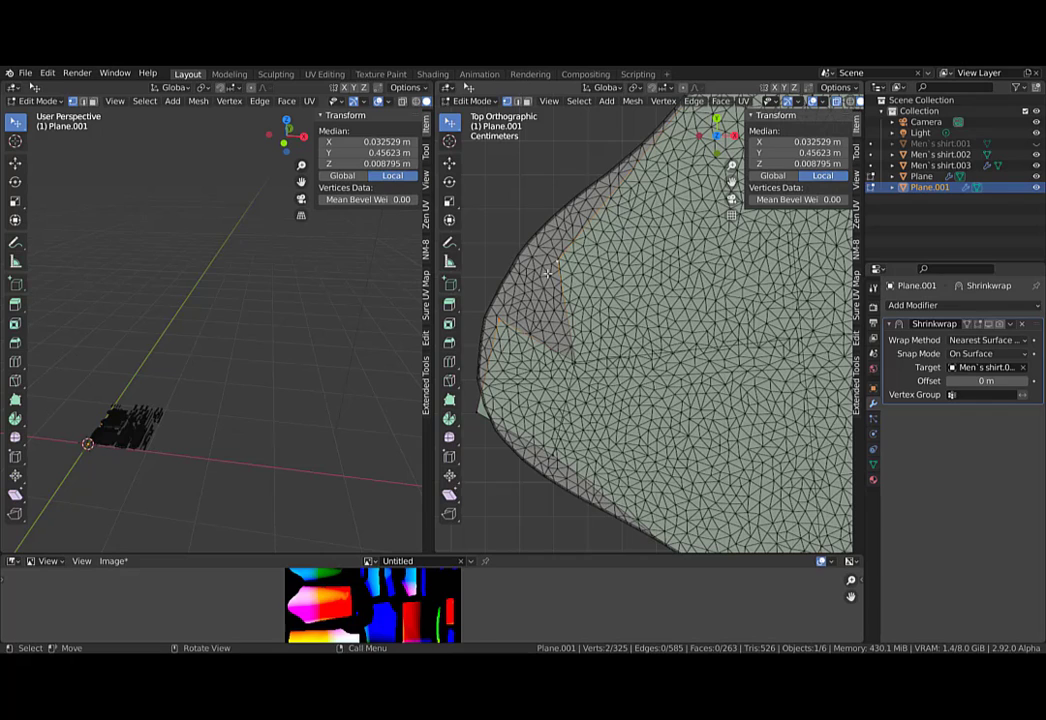
key("m")
left_click(536, 276)
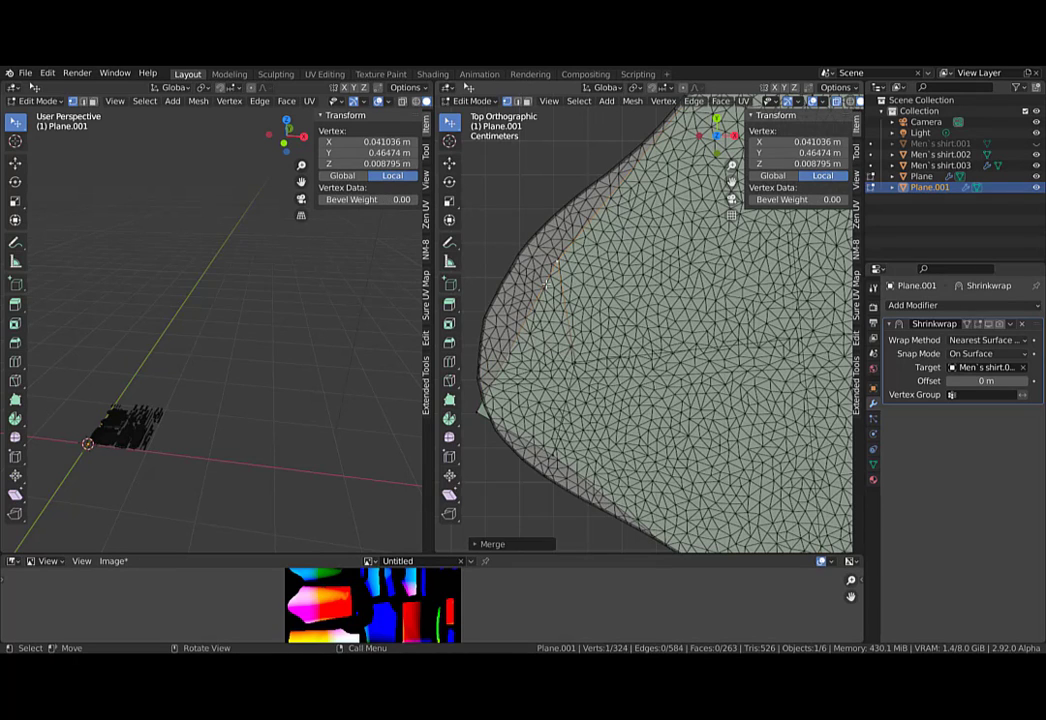
Move the cap's upper, tip and lower vertices to follow the sleeve cap's curved outline.
left_click_drag(559, 265, 556, 242)
left_click_drag(487, 411, 510, 368)
left_click_drag(554, 453, 547, 468)
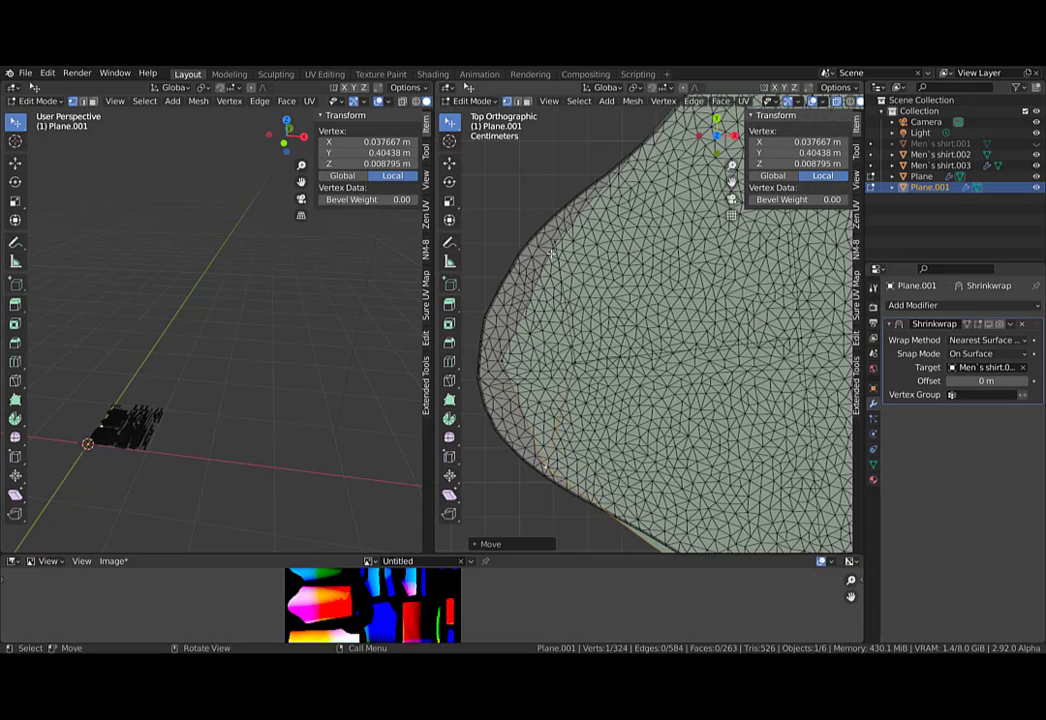
scroll(551, 254, "down", 8)
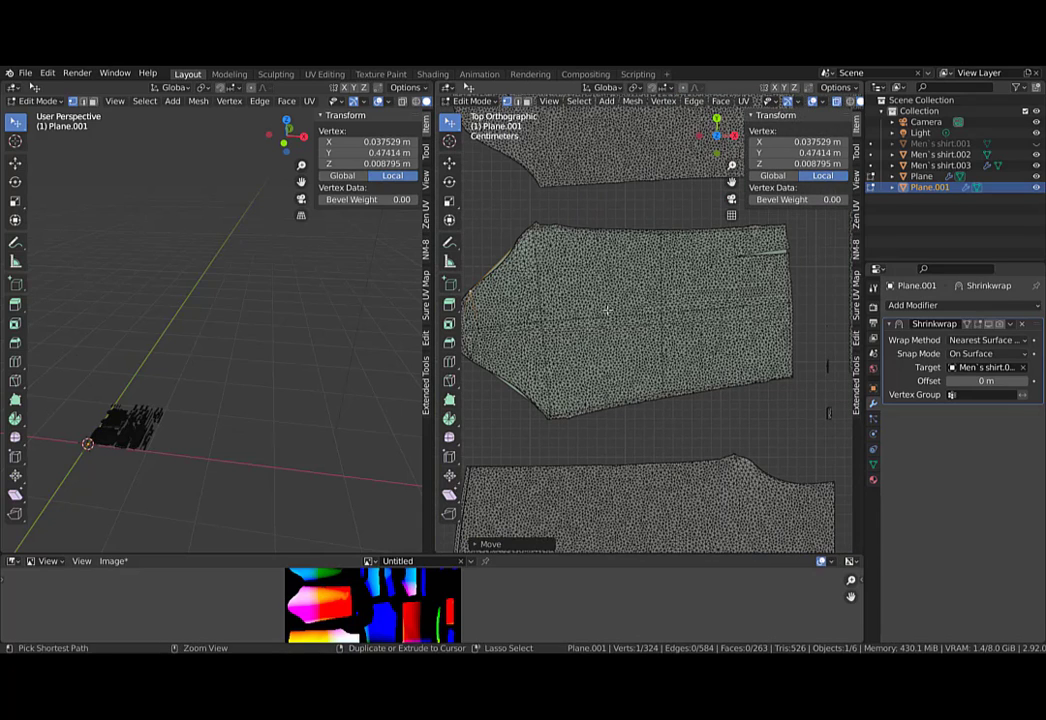
Add crosswise loop cuts in both lengthwise halves of the sleeve mesh and lengthwise loop cuts in its upper and lower halves.
key("ctrl+r")
left_click_drag(605, 313, 708, 333)
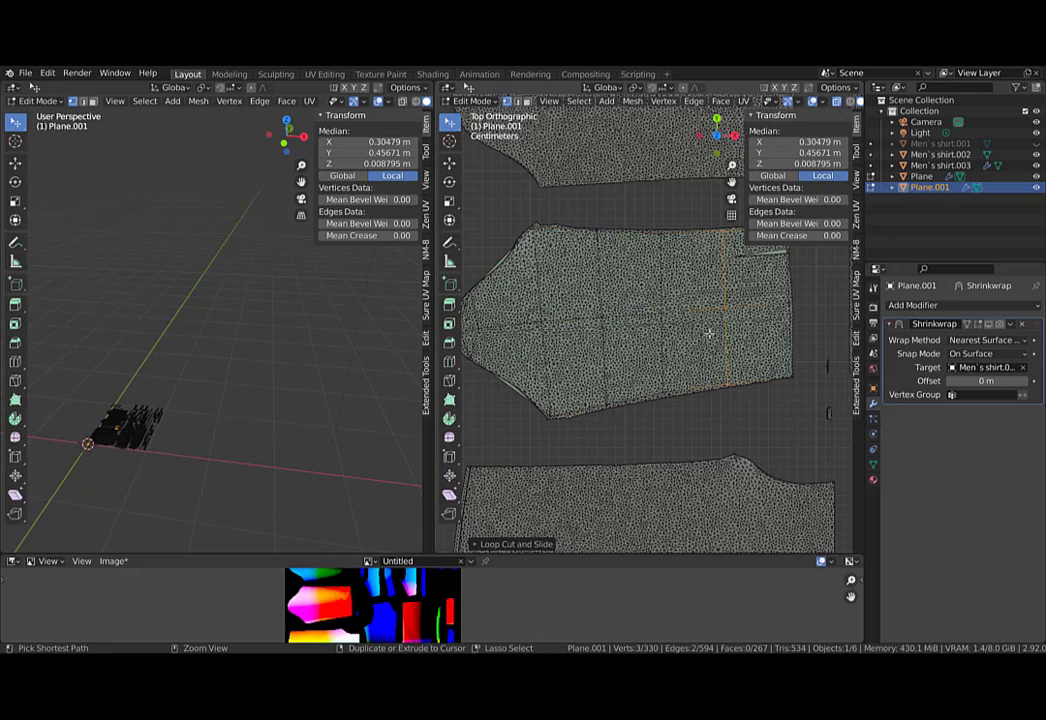
key("ctrl+r")
left_click(600, 304)
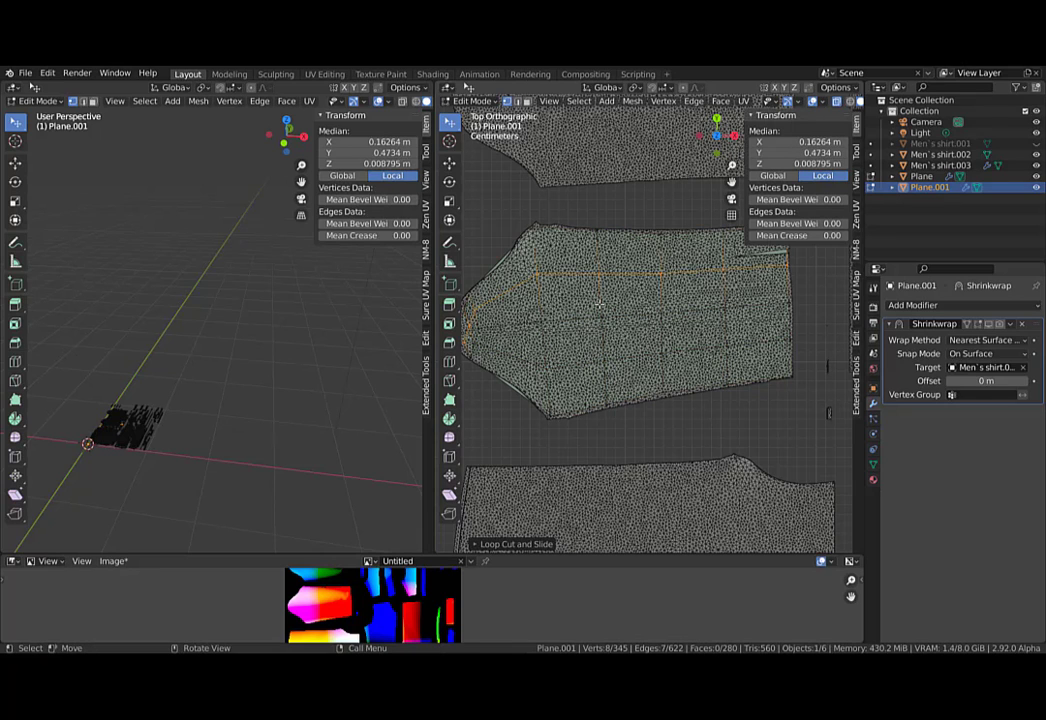
Select the whole linked sleeve mesh and subdivide it.
key("ctrl+l")
key("ctrl+e")
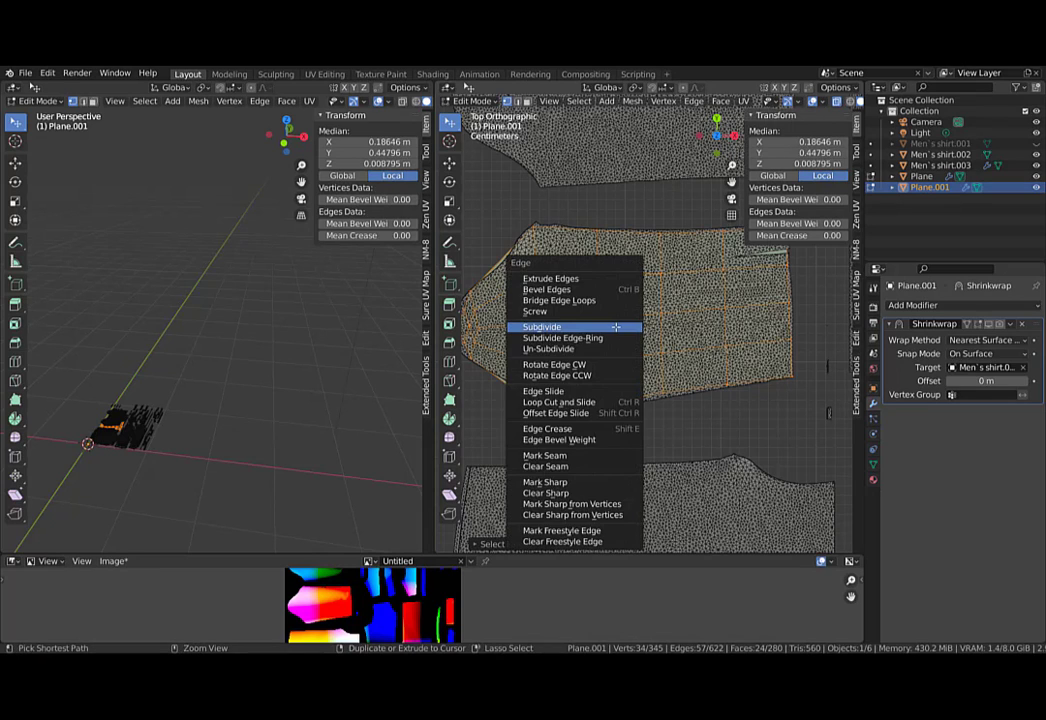
left_click(616, 327)
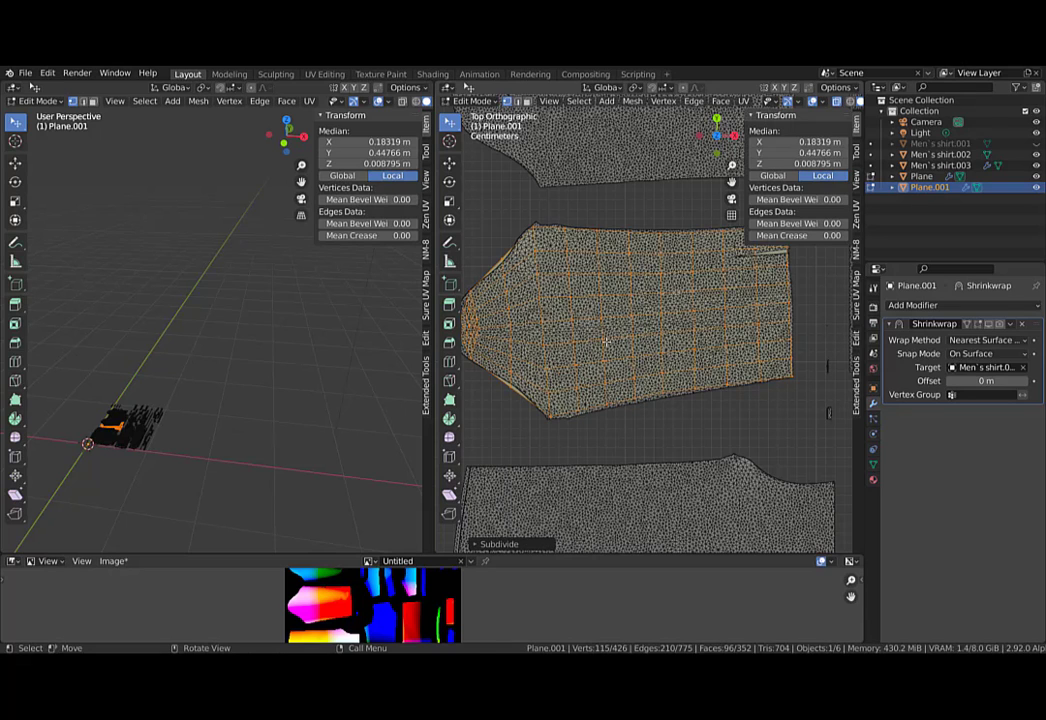
Return to Object Mode and examine how the sleeve mesh fits the 3D garment around the shoulder.
key("ctrl+Tab")
left_click(617, 297)
scroll(617, 297, "down", 4)
scroll(210, 390, "down", 4)
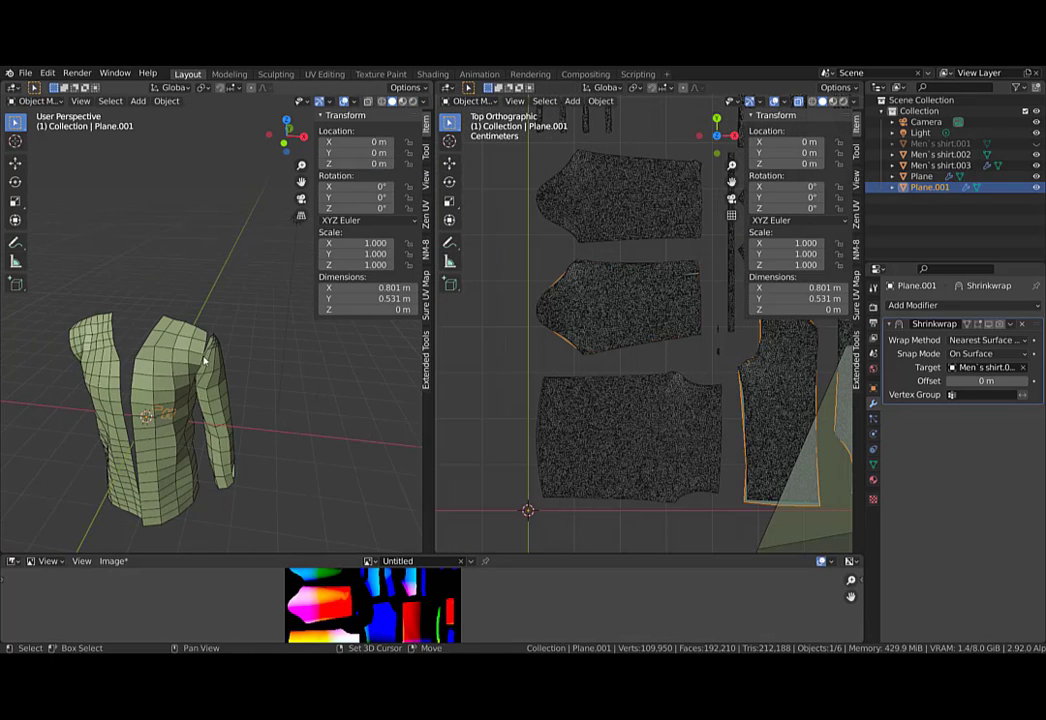
middle_click_drag(210, 390, 262, 378, "shift")
middle_click_drag(262, 378, 204, 330)
scroll(253, 329, "up", 4)
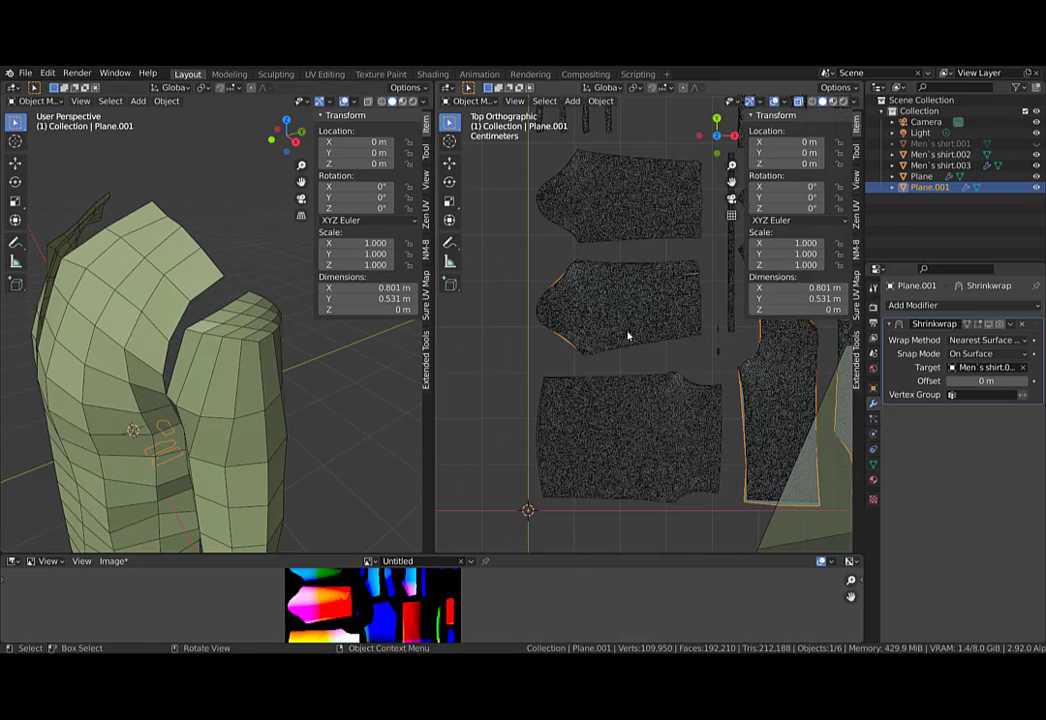
Add two crosswise loop cuts to the flat sleeve mesh between the cap's tip and its widest part, and return to Object Mode.
scroll(573, 318, "up", 4)
key("Tab")
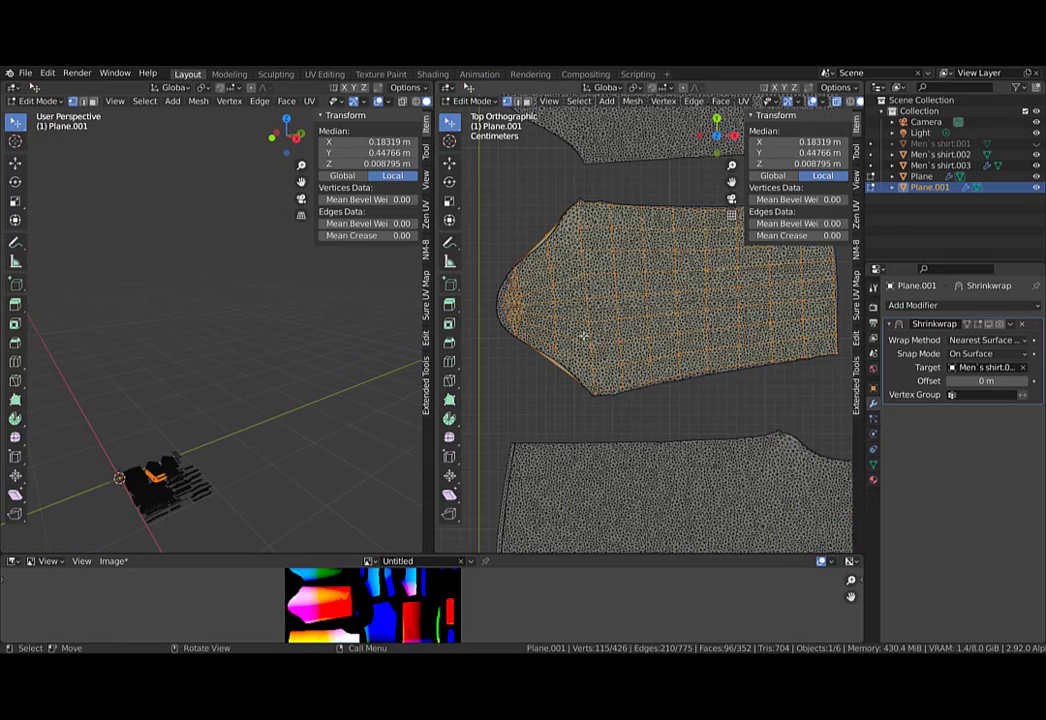
scroll(578, 340, "up", 5)
key("ctrl+r")
left_click(580, 300)
left_click(580, 300)
key("ctrl+r")
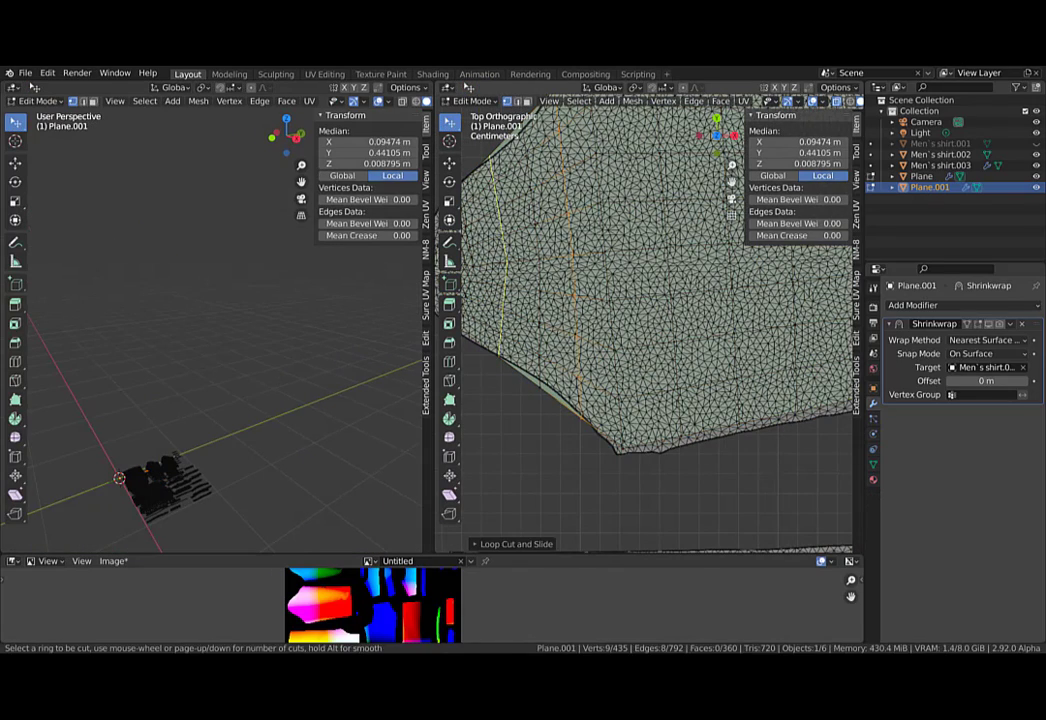
left_click(512, 285)
left_click(512, 285)
key("Tab")
scroll(211, 373, "up", 1)
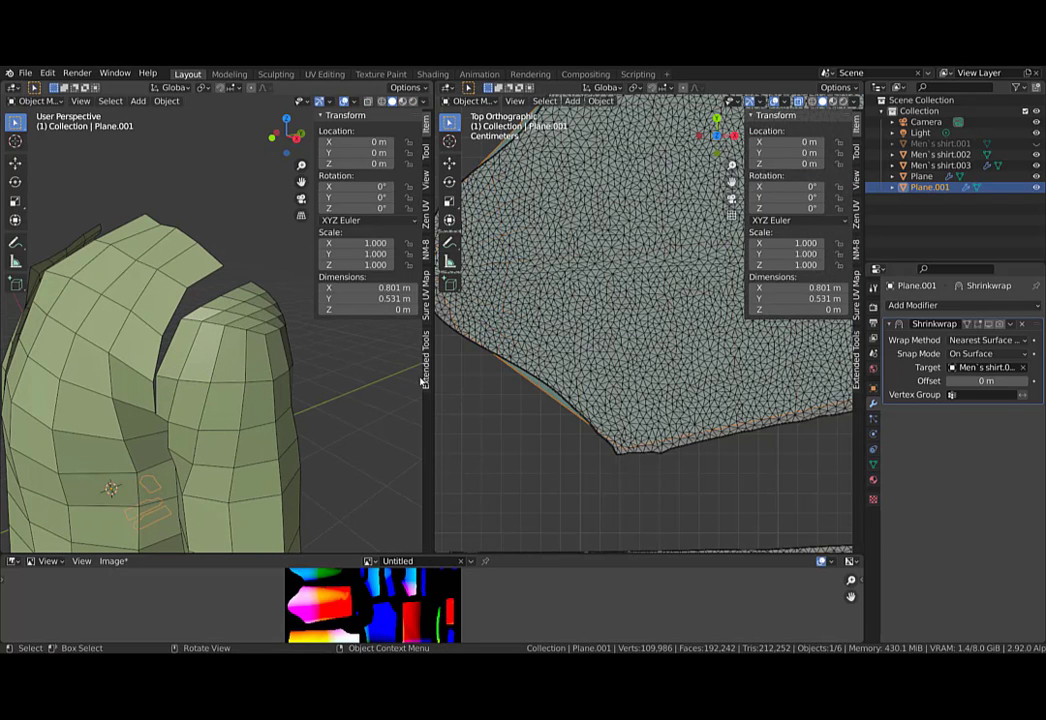
Isolate Plane.001 in the top orthographic view and switch it to Sculpt Mode.
key("KP_Divide")
scroll(546, 287, "up", 4)
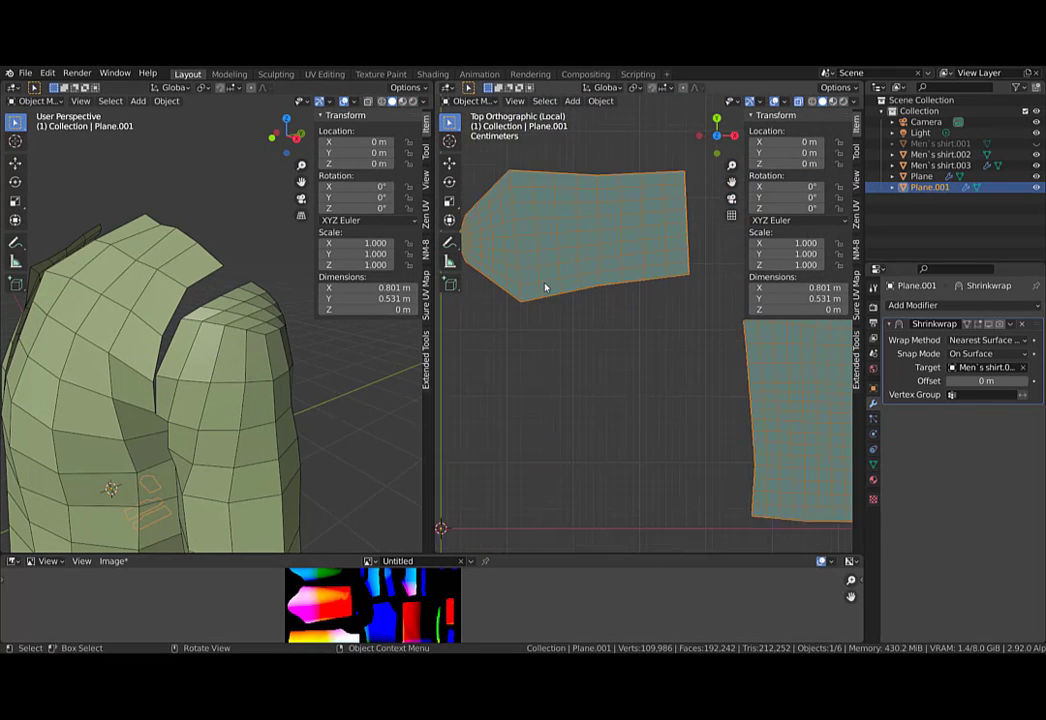
key("ctrl+Tab")
left_click(441, 237)
middle_click_drag(522, 285, 633, 336, "shift")
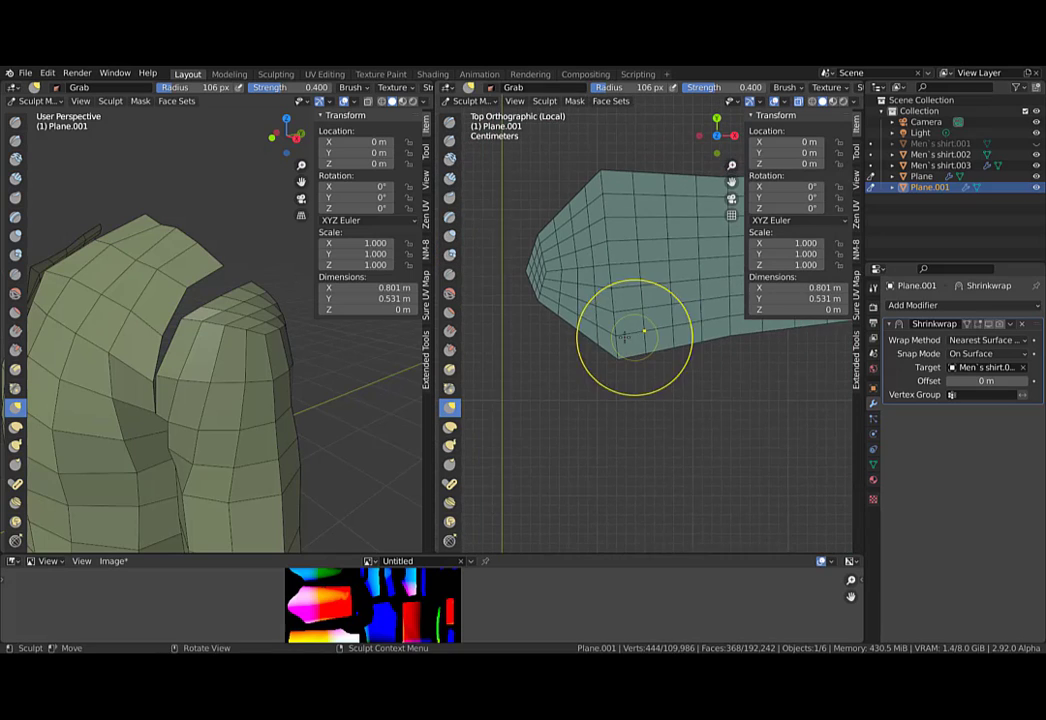
Reshape the sleeve cap's upper and lower slanted edges with the Grab brush, checking the armhole gap on the 3D garment.
scroll(636, 330, "up", 1)
scroll(86, 349, "up", 4)
scroll(600, 335, "up", 3)
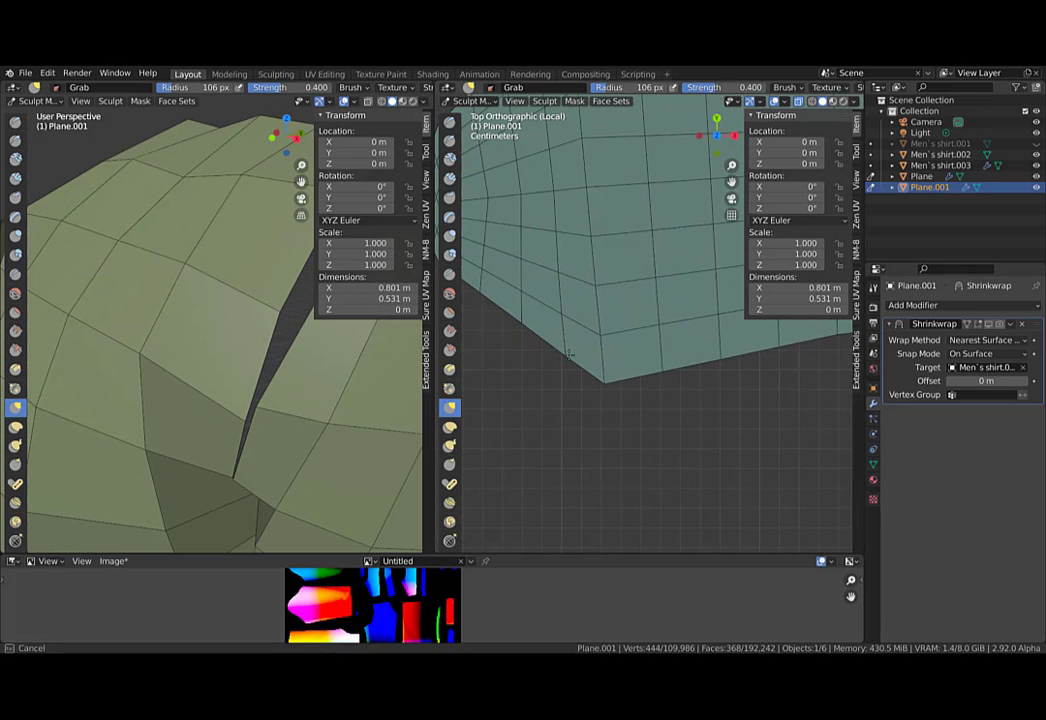
middle_click_drag(520, 192, 558, 380, "shift")
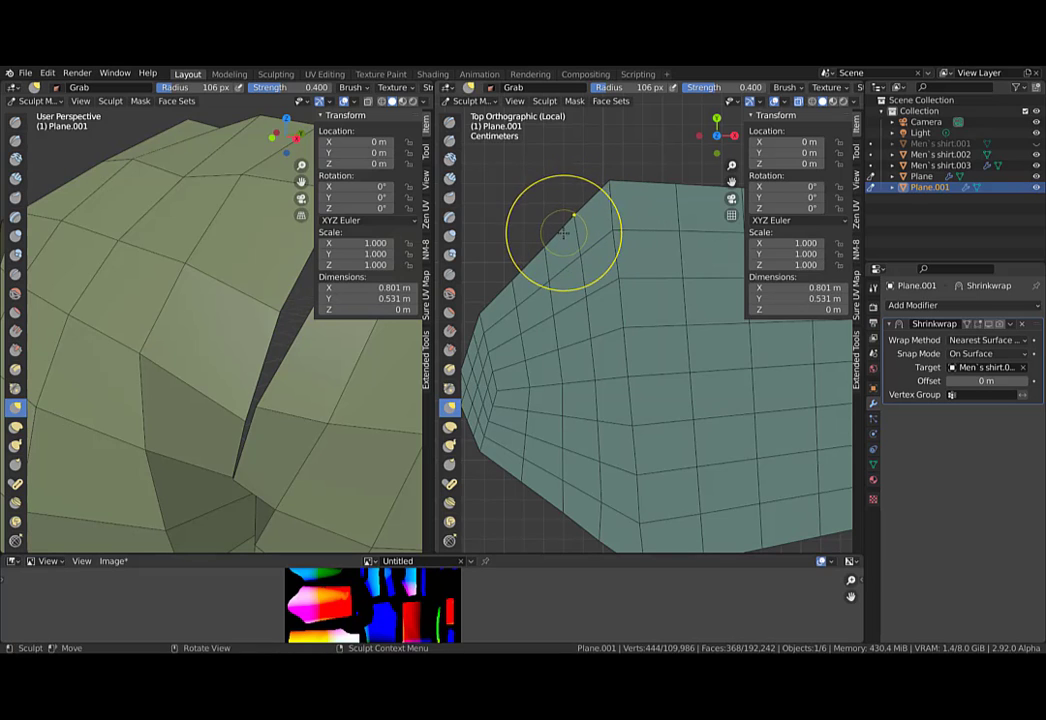
left_click_drag(563, 233, 547, 250)
scroll(568, 396, "down", 2)
middle_click_drag(203, 334, 228, 283)
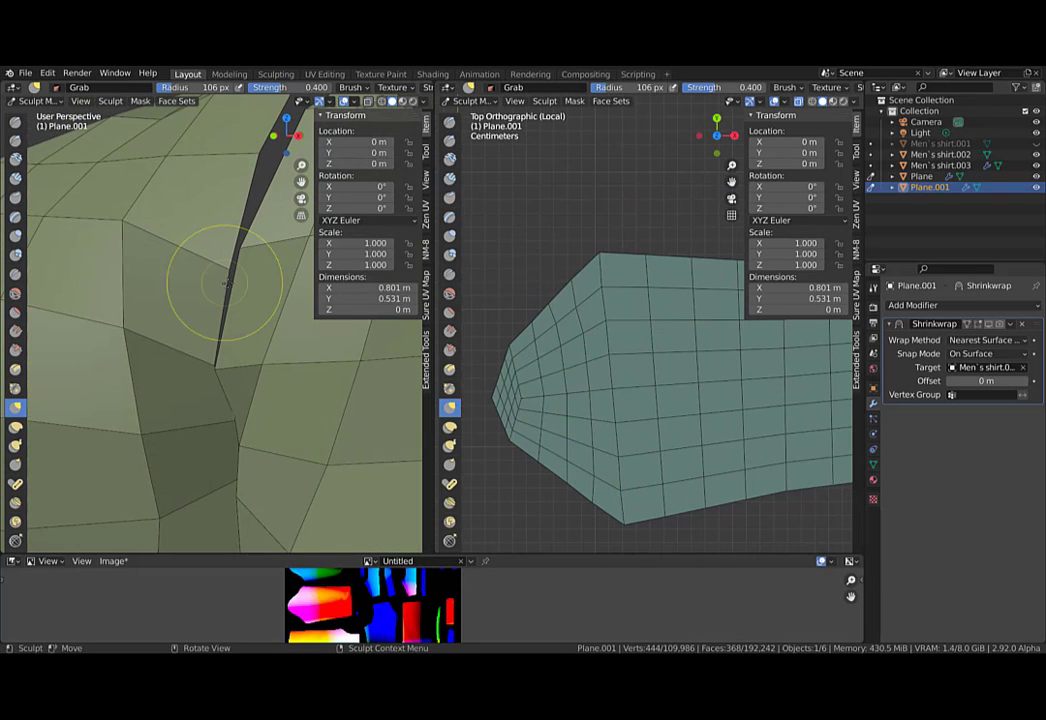
left_click_drag(532, 462, 535, 460)
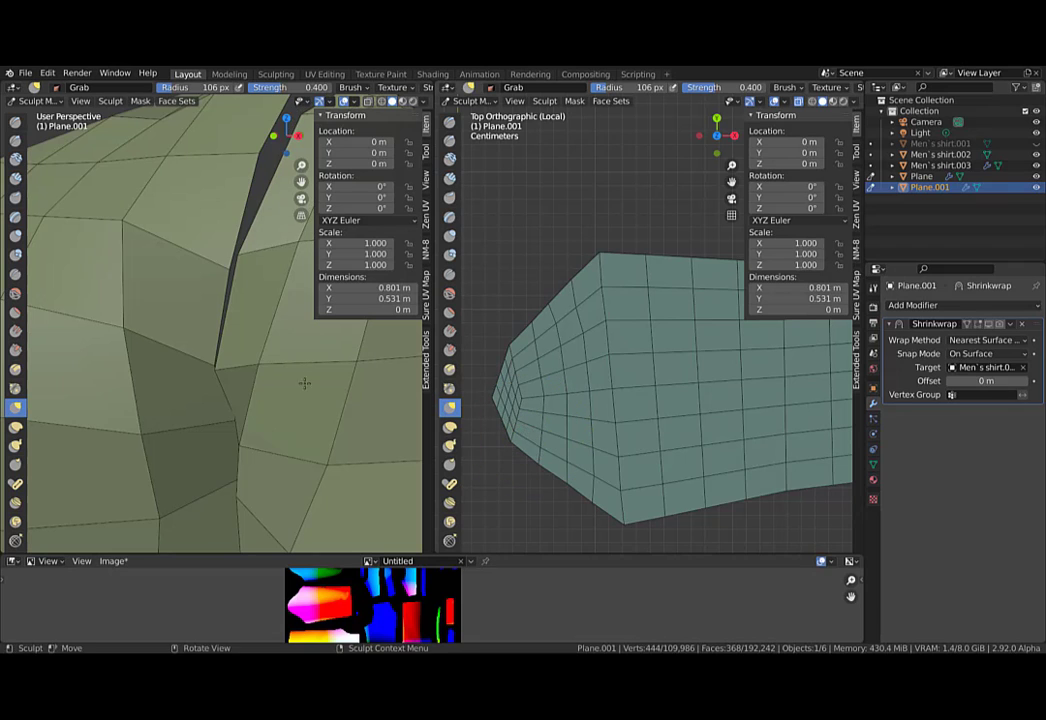
Grab the lower corner beside the sleeve cap's tip and pull it outward to round the cap.
middle_click_drag(219, 240, 224, 318, "shift")
middle_click_drag(224, 318, 204, 358)
scroll(510, 448, "up", 3)
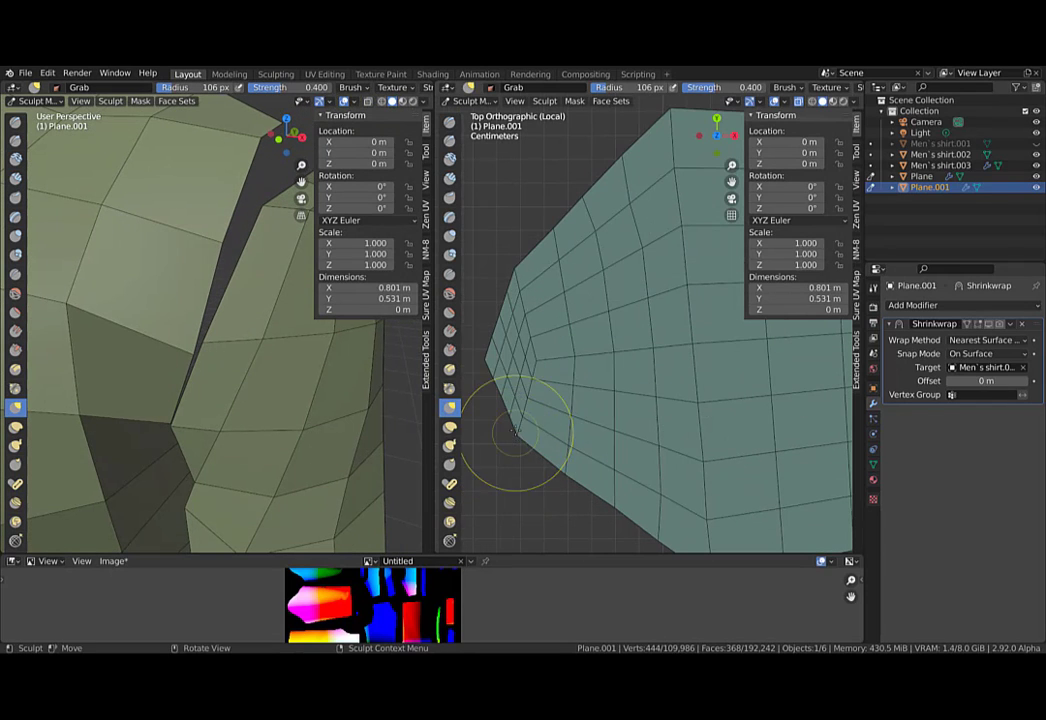
middle_click_drag(206, 234, 160, 343)
scroll(529, 412, "up", 1)
left_click_drag(521, 411, 510, 406)
left_click_drag(497, 401, 501, 414)
Bring the pattern pieces back into view and pull the cap's lower edge onto the sleeve pattern's outline.
key("KP_Divide")
middle_click_drag(498, 330, 621, 395, "shift")
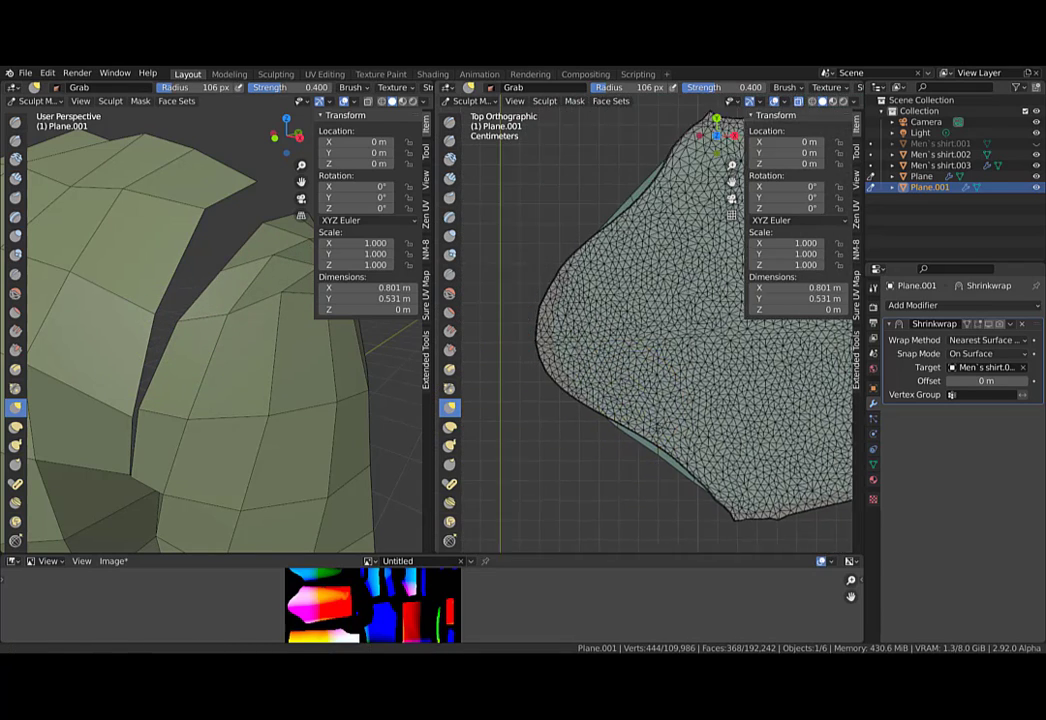
scroll(642, 424, "up", 3)
left_click_drag(601, 445, 602, 431)
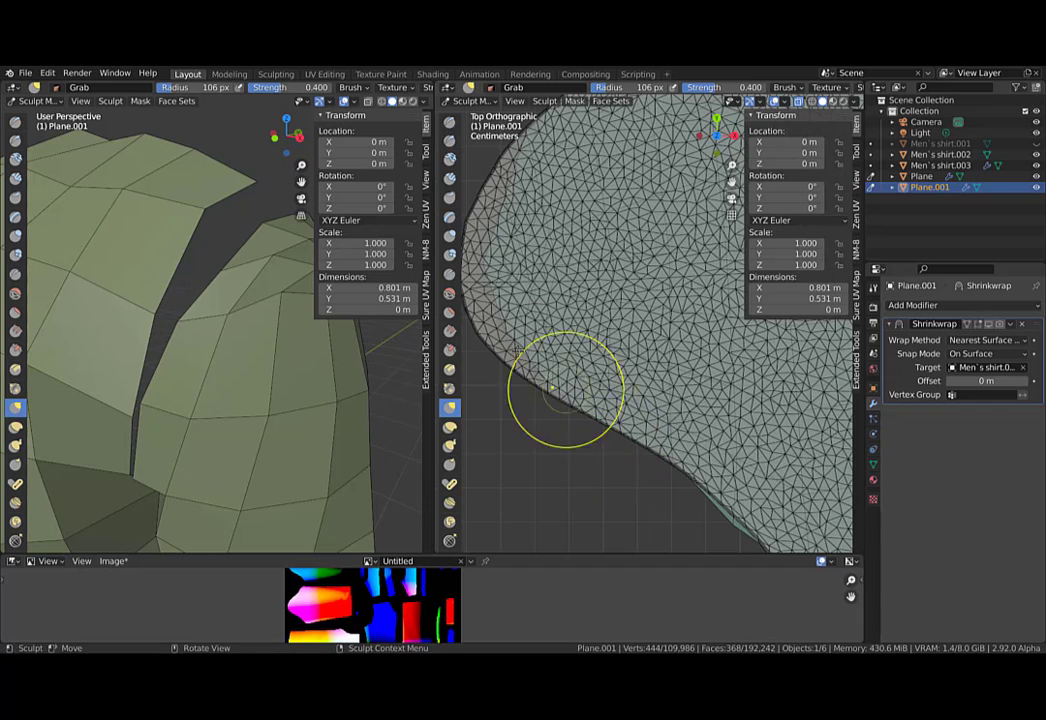
Set the Grab brush radius to 195 px and pull the cap's tip and upper edge out to the pattern's curved outline.
middle_click_drag(519, 344, 581, 385, "shift")
key("f")
left_click(634, 373)
left_click_drag(633, 372, 569, 360)
mouse_move(565, 294)
left_mouse_down()
mouse_move(543, 308)
mouse_move(522, 302)
left_mouse_up()
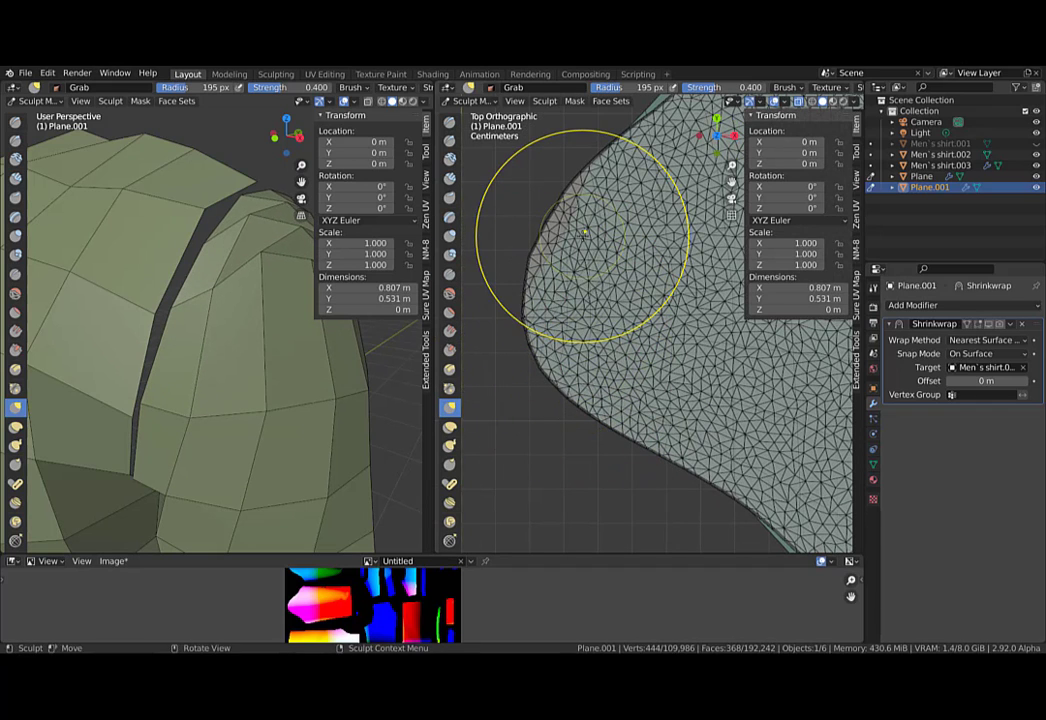
mouse_move(577, 231)
left_mouse_down()
mouse_move(559, 232)
mouse_move(552, 246)
left_mouse_up()
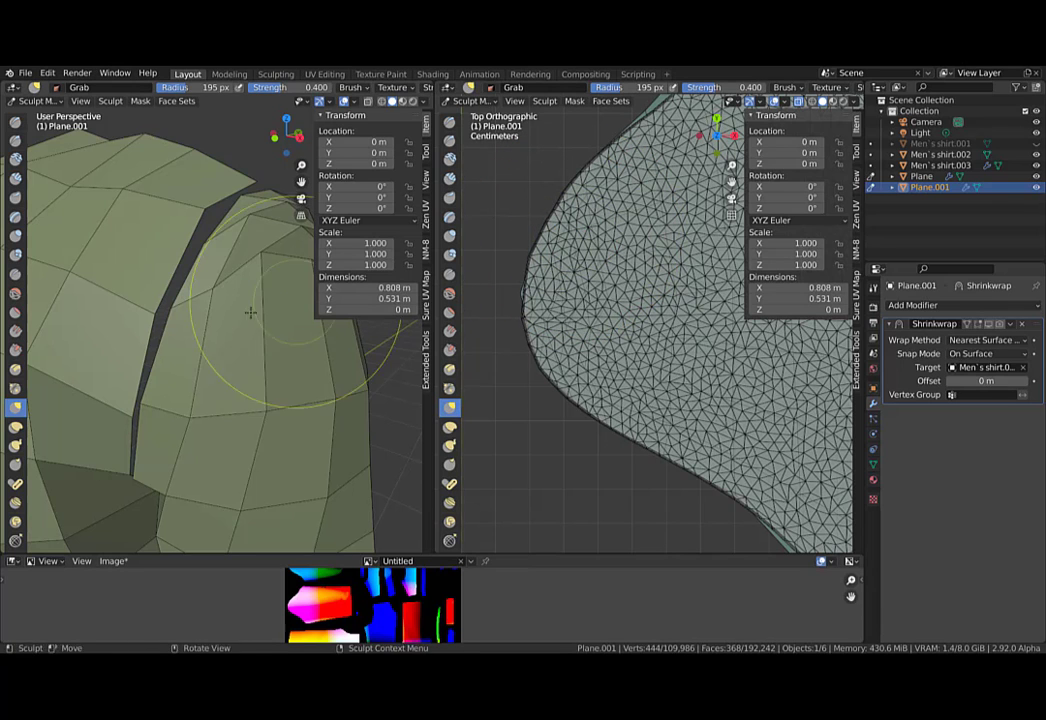
Isolate the flat mesh again, set the brush radius to 171 px and smooth the grid inside the sleeve cap.
middle_click_drag(250, 310, 262, 345)
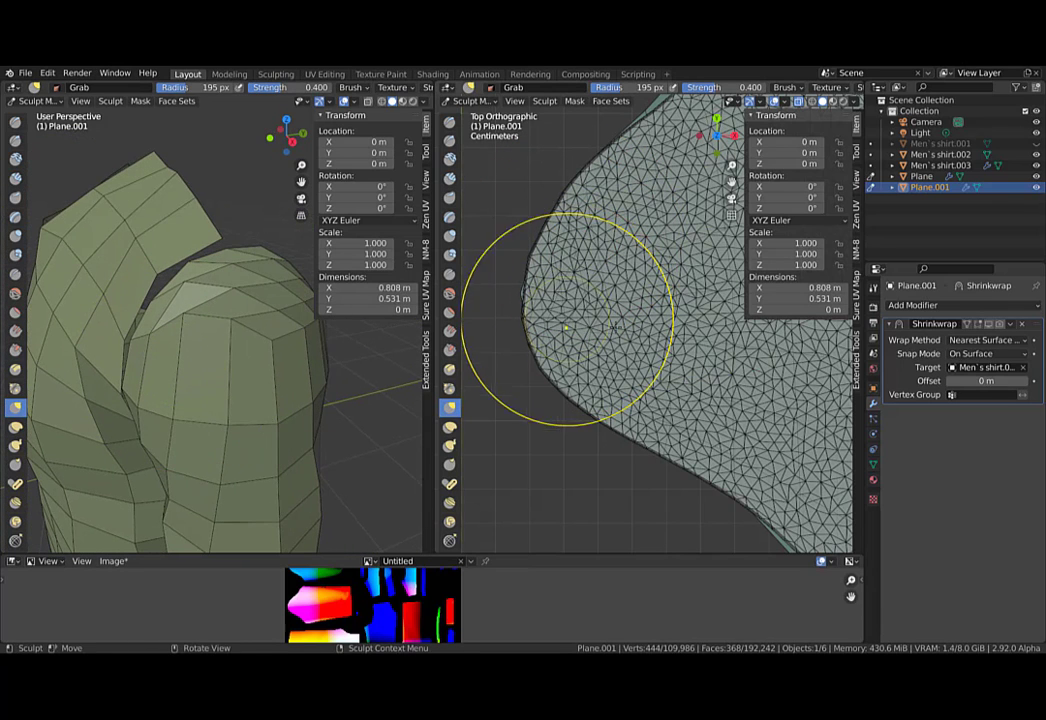
key("slash")
scroll(505, 256, "up", 3)
scroll(505, 257, "up", 4)
middle_click_drag(540, 285, 691, 286, "shift")
scroll(600, 283, "up", 5)
key("f")
left_click(600, 287)
mouse_move(691, 286)
left_mouse_down("shift")
mouse_move(700, 330)
mouse_move(677, 226)
left_mouse_up("shift")
Even out the remaining dense grid around the cap's tip with smoothing strokes, and return to Object Mode.
middle_click_drag(677, 226, 556, 306, "shift")
scroll(556, 306, "down", 1)
left_click_drag(556, 306, 563, 284, "shift")
mouse_move(584, 346)
left_mouse_down("shift")
mouse_move(595, 354)
mouse_move(578, 358)
left_mouse_up("shift")
mouse_move(572, 372)
left_mouse_down("shift")
mouse_move(579, 405)
mouse_move(557, 398)
mouse_move(581, 334)
left_mouse_up("shift")
middle_click_drag(316, 371, 199, 285)
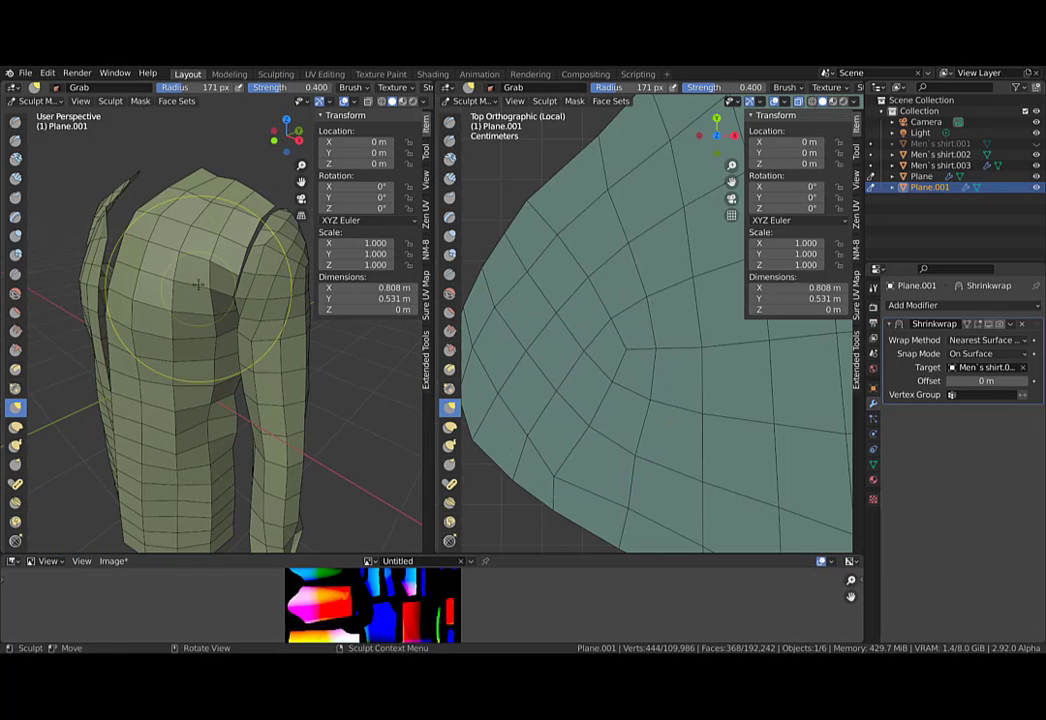
left_click(35, 101)
left_click(42, 110)
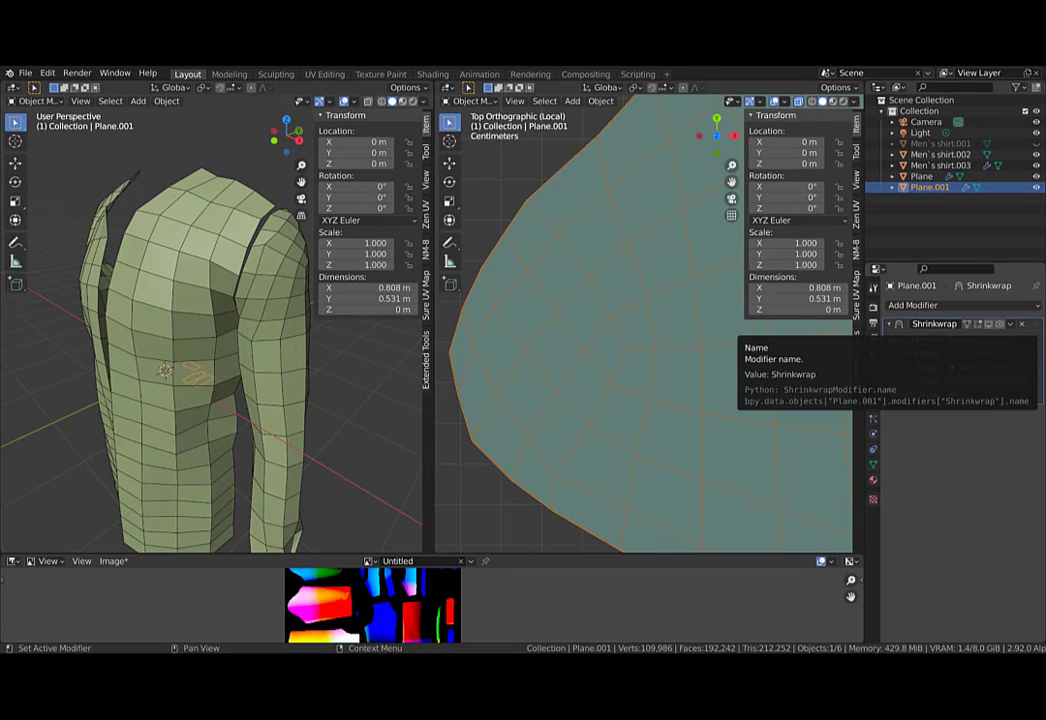
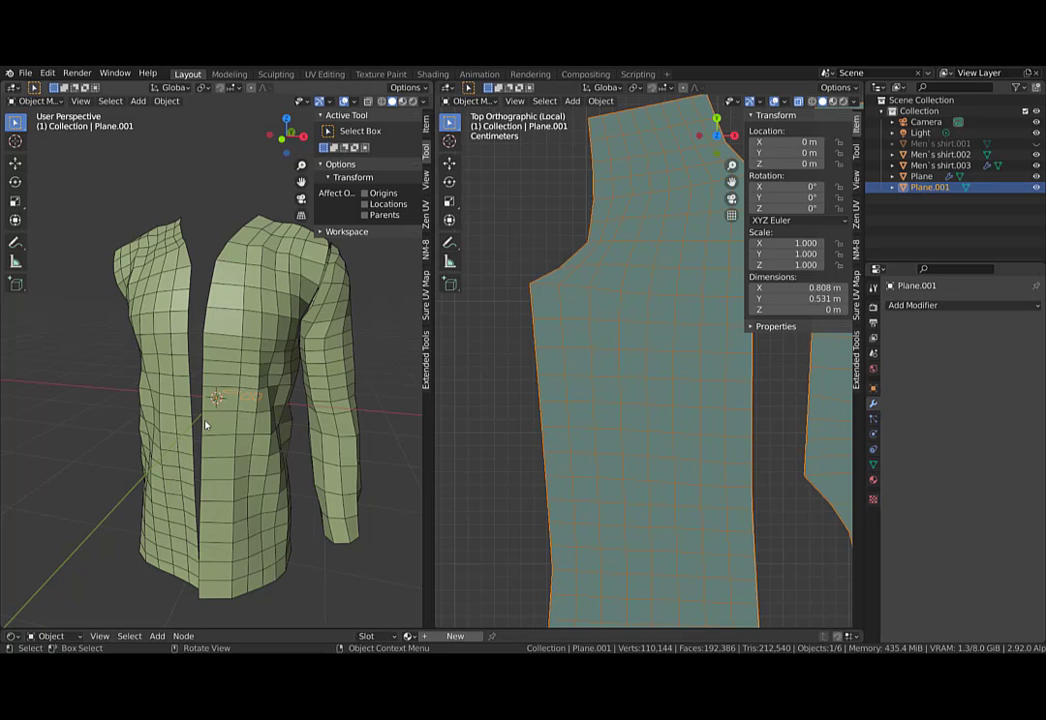
Select the 3D garment mesh, enter Edit Mode and add a centred lengthwise loop cut along the sleeve-side front panel's opening edge.
middle_click_drag(215, 410, 205, 425)
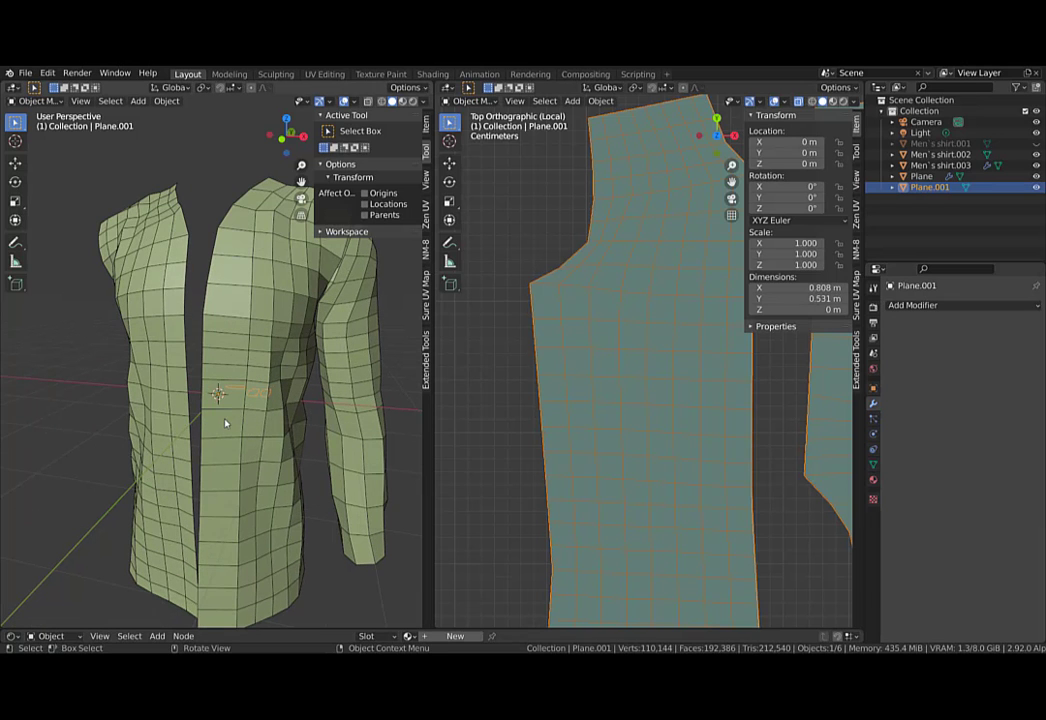
left_click(232, 415)
scroll(228, 425, "up", 4)
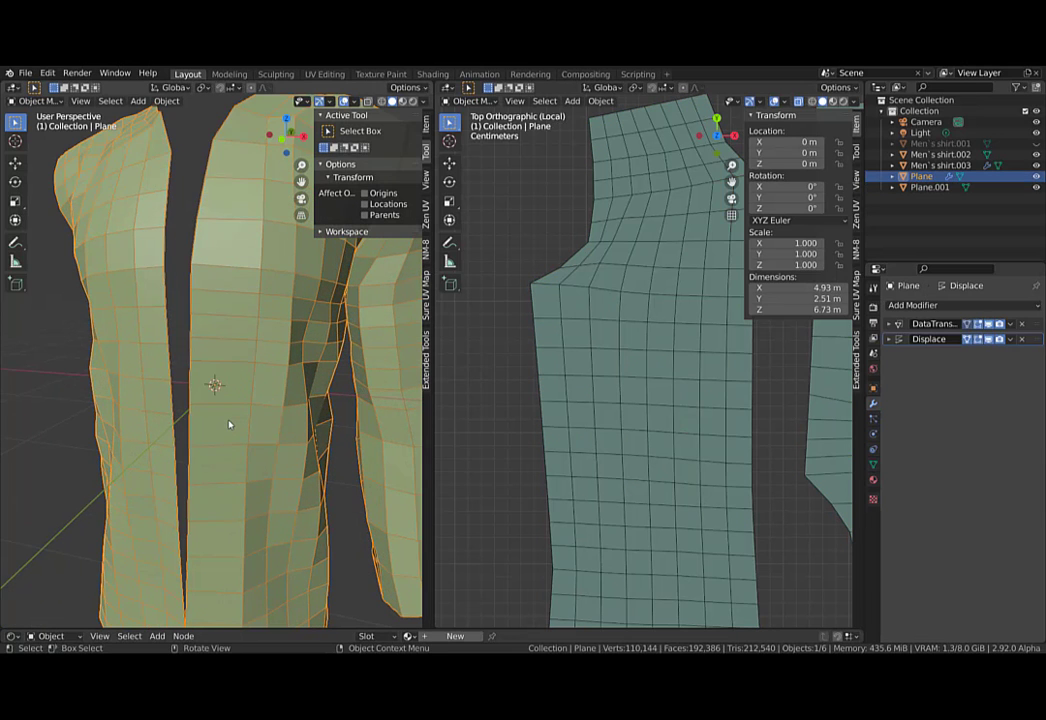
key("ctrl+Tab")
left_click(232, 437)
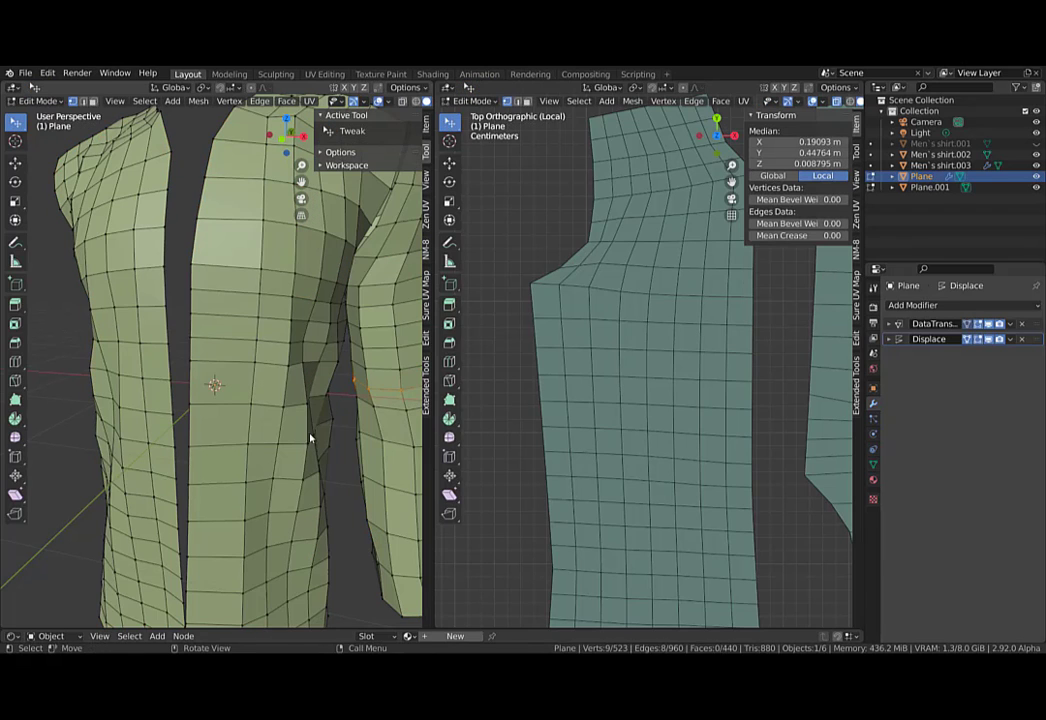
key("ctrl+r")
key("ctrl+r")
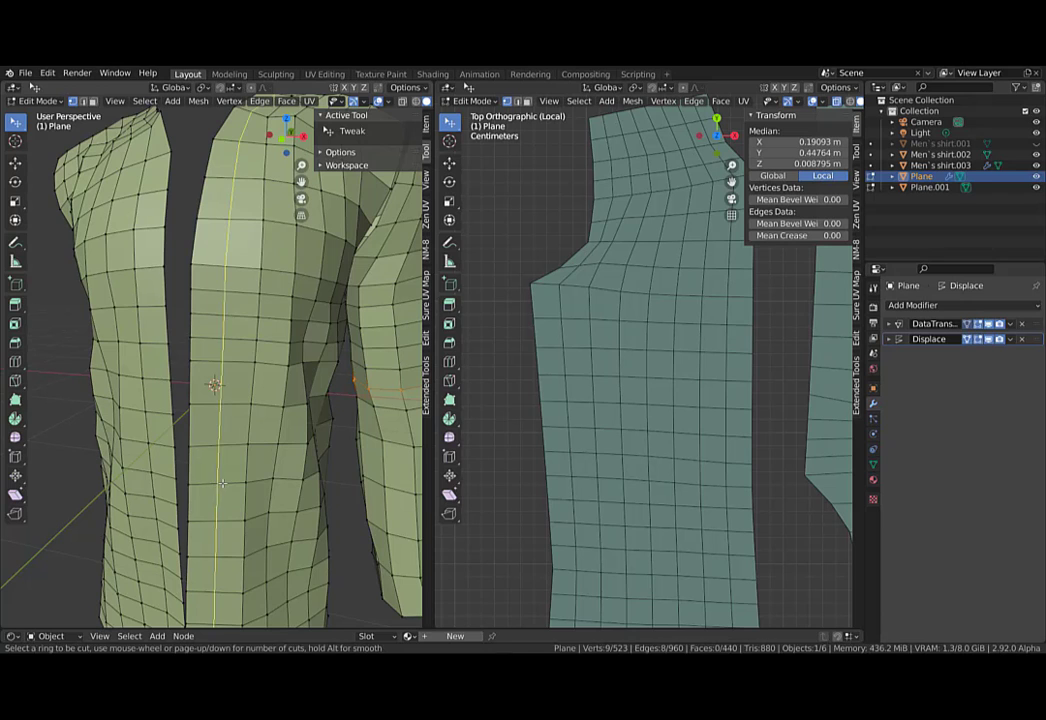
left_click(225, 487)
right_click(225, 487)
middle_click_drag(172, 317, 254, 487)
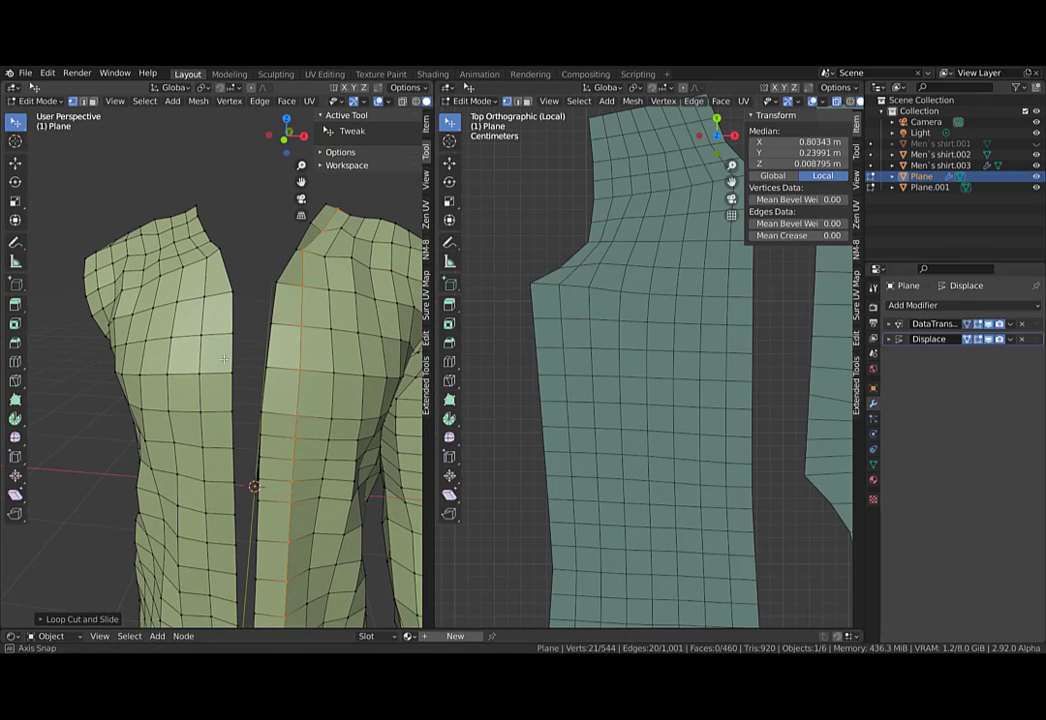
Add a centred lengthwise loop cut and a crosswise one below the chest on the sleeveless front panel.
key("ctrl+r")
left_click(190, 400)
right_click(190, 400)
key("ctrl+r")
left_click(202, 390)
right_click(202, 390)
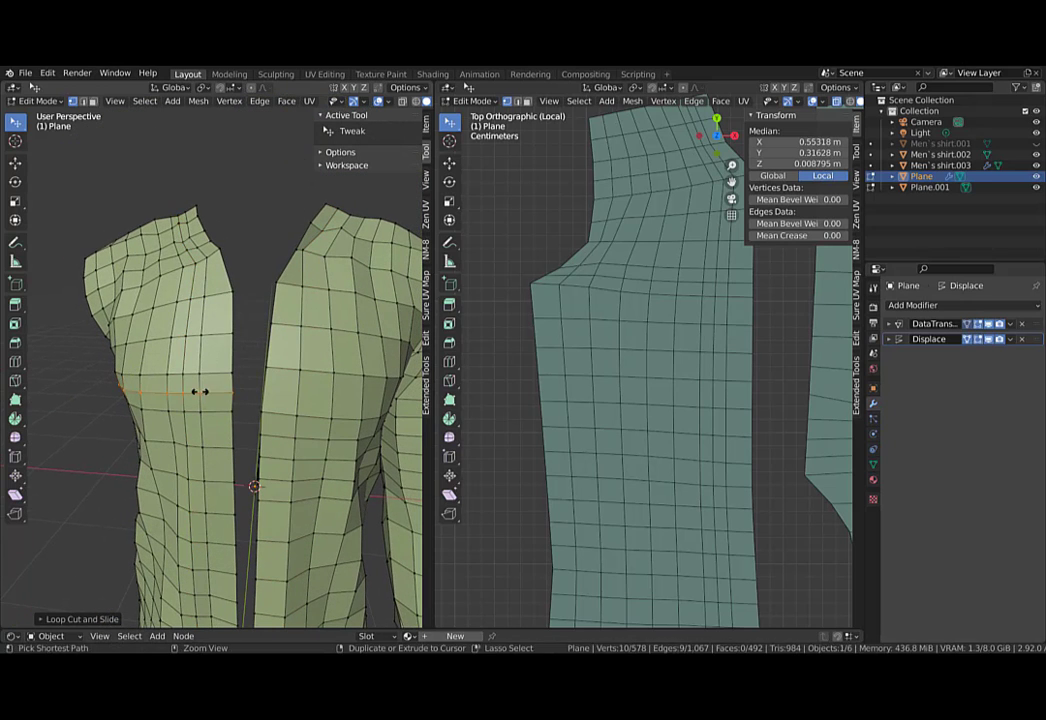
scroll(291, 388, "up", 2)
key("ctrl+shift+r")
left_click(291, 388)
right_click(290, 388)
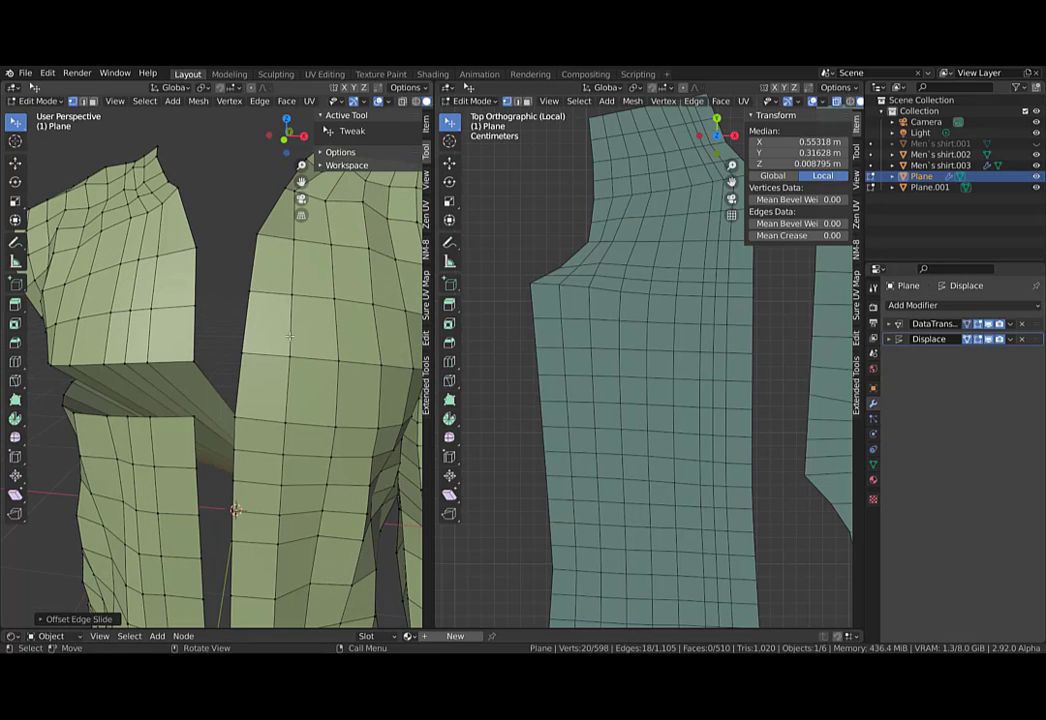
key("ctrl+z")
Add two crosswise loop cuts across the chest of the sleeve-side front panel.
middle_click_drag(255, 393, 142, 353)
key("ctrl+r")
left_click(299, 329)
key("ctrl+r")
left_click(300, 330)
right_click(300, 330)
scroll(349, 469, "down", 1)
scroll(738, 448, "down", 4)
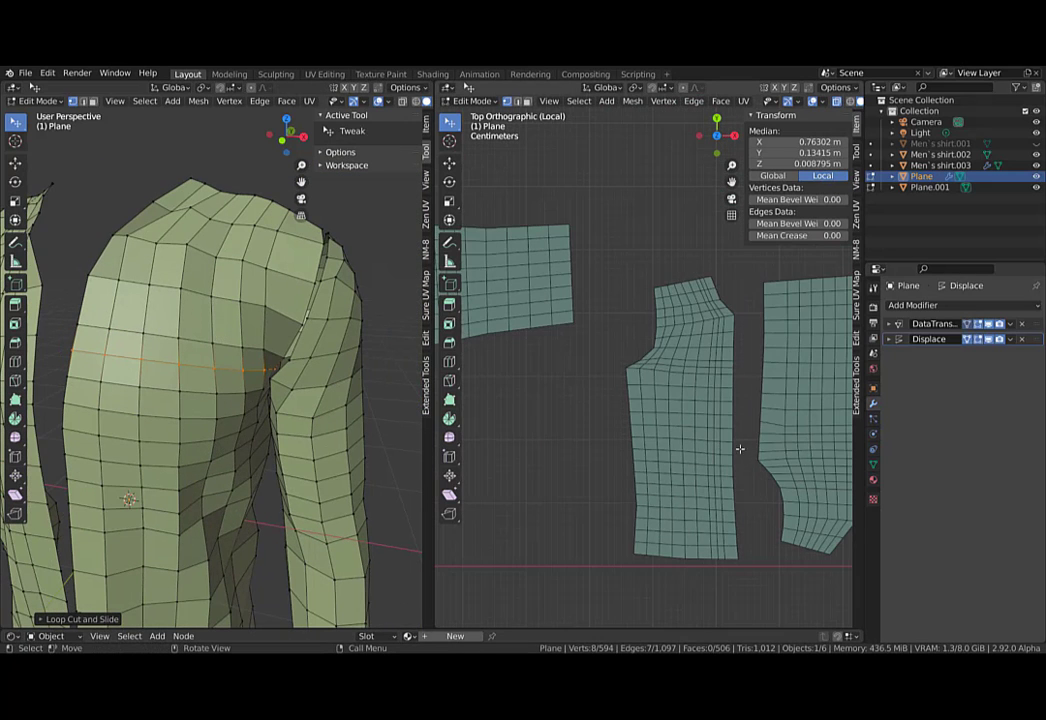
Add two crosswise loop cuts around the 3D sleeve's forearm.
middle_click_drag(757, 430, 674, 424, "shift")
middle_click_drag(279, 502, 240, 340, "shift")
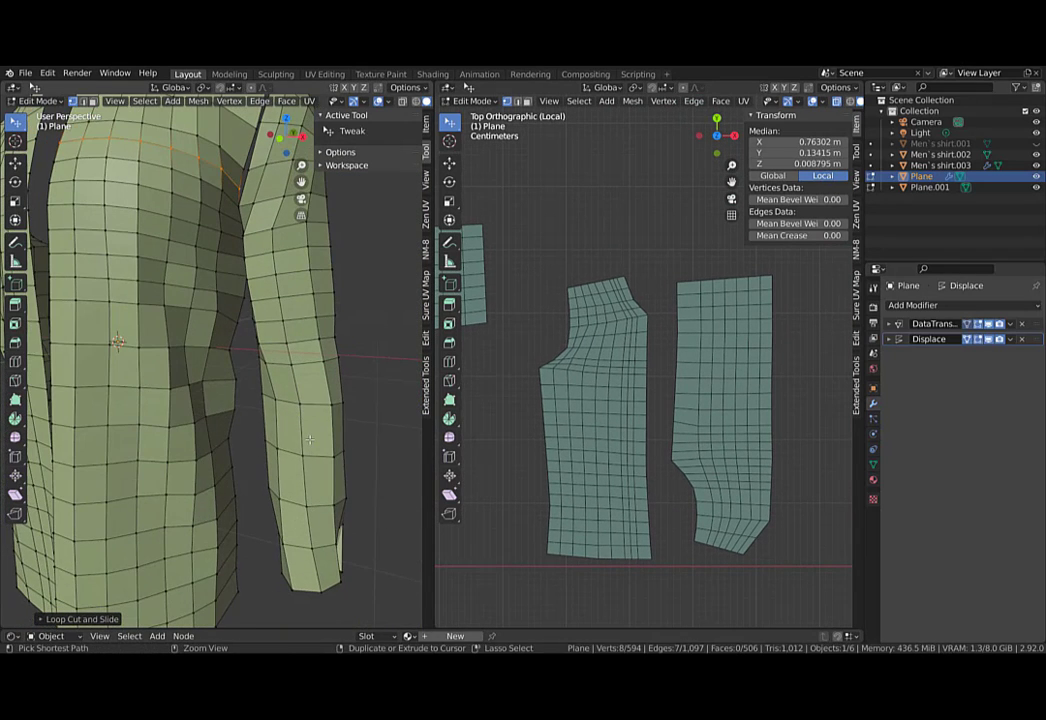
key("ctrl+r")
left_click(304, 435)
right_click(303, 434)
key("ctrl+r")
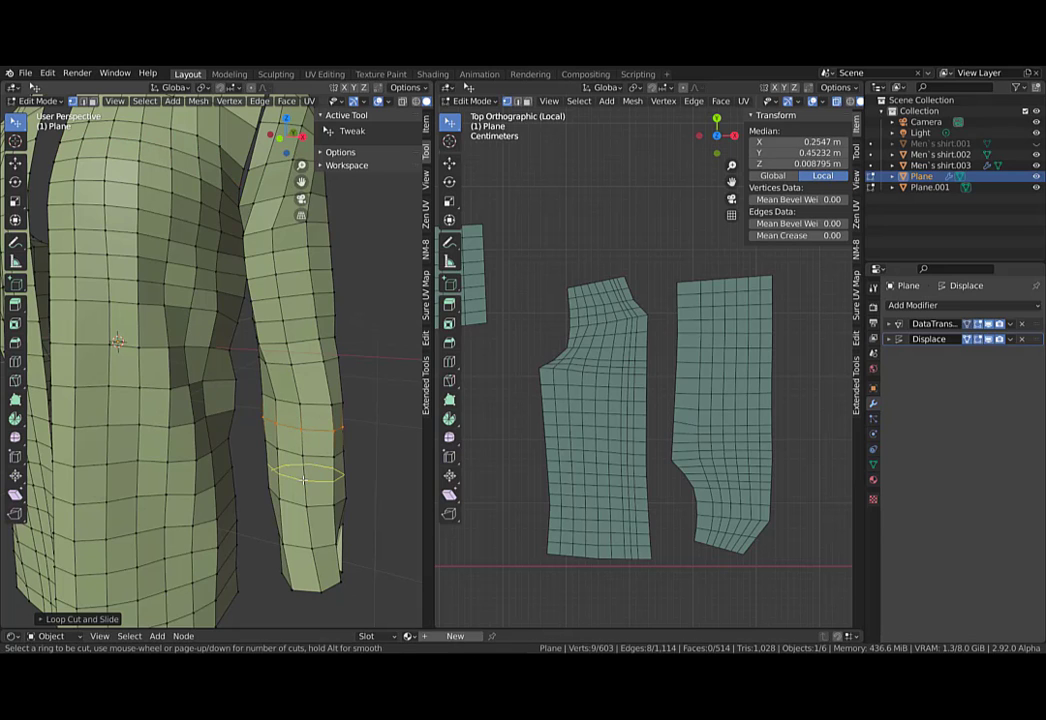
left_click(302, 479)
Add two crosswise loop cuts near the sleeve's cuff and one more around the elbow.
scroll(614, 346, "down", 2)
middle_click_drag(560, 378, 662, 436, "shift")
key("ctrl+r")
left_click(304, 528)
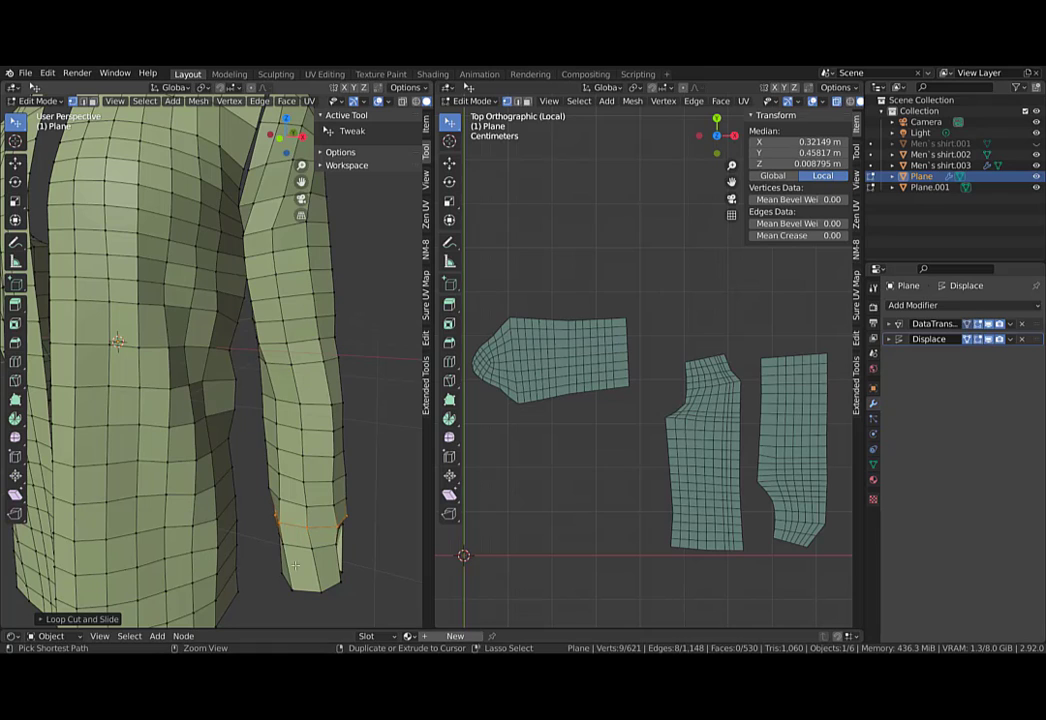
key("ctrl+r")
left_click(305, 552)
key("ctrl+r")
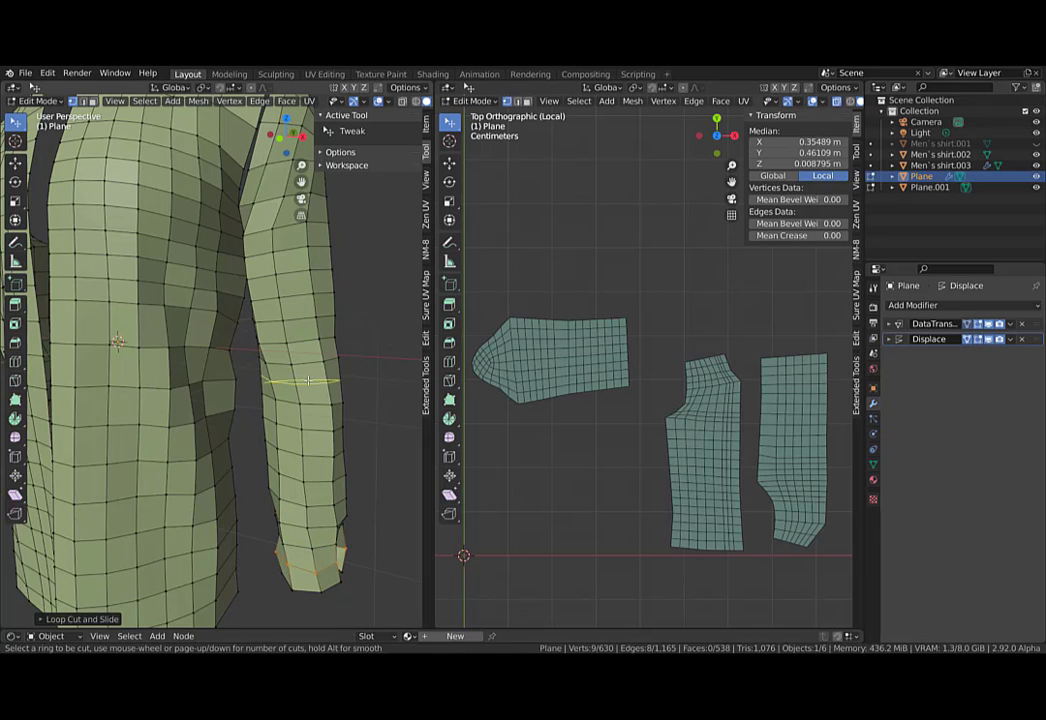
left_click(307, 380)
scroll(557, 305, "up", 1)
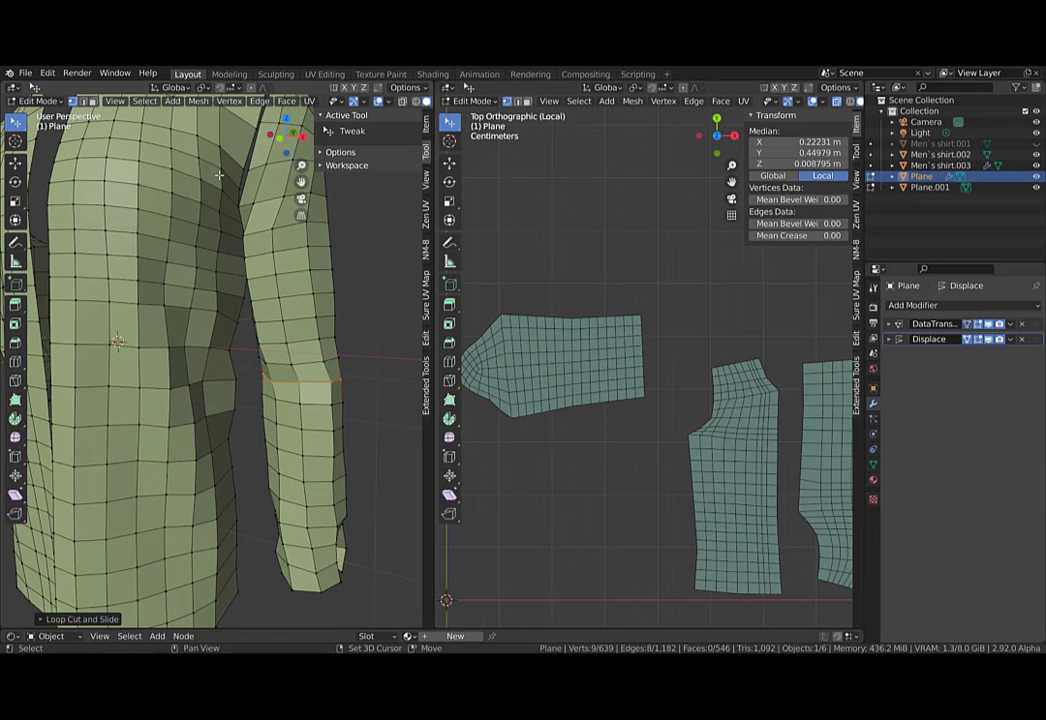
Return to Object Mode, select the flat mesh Plane.001 and add a Shrinkwrap modifier to it.
middle_click_drag(219, 176, 311, 278)
key("Tab")
left_click(591, 398)
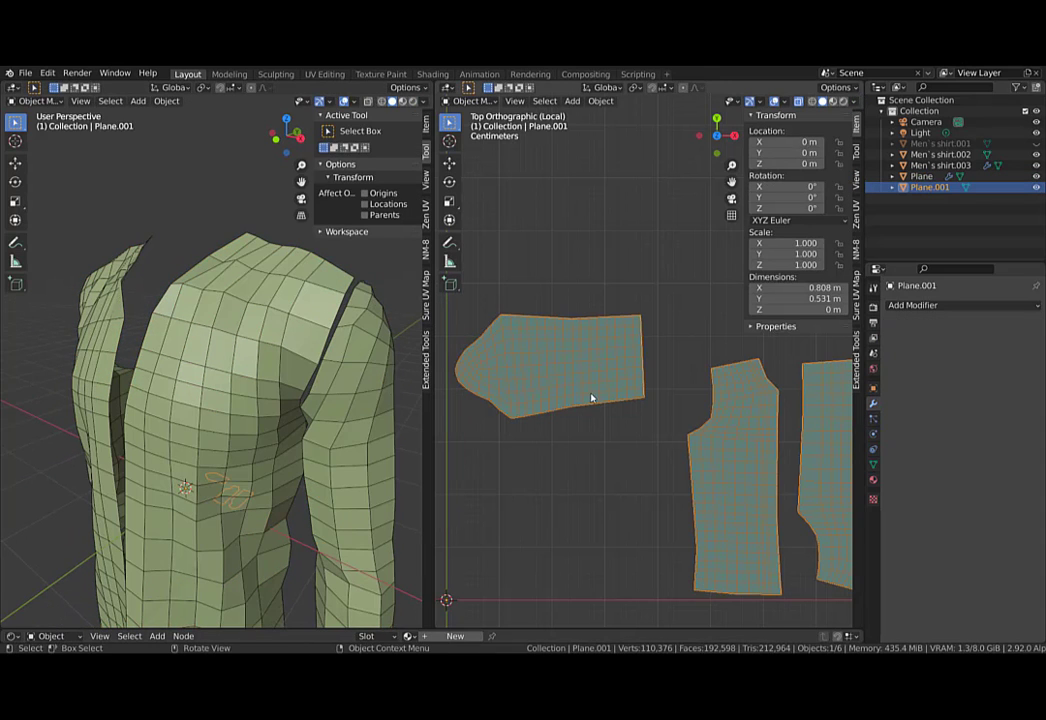
left_click(936, 306)
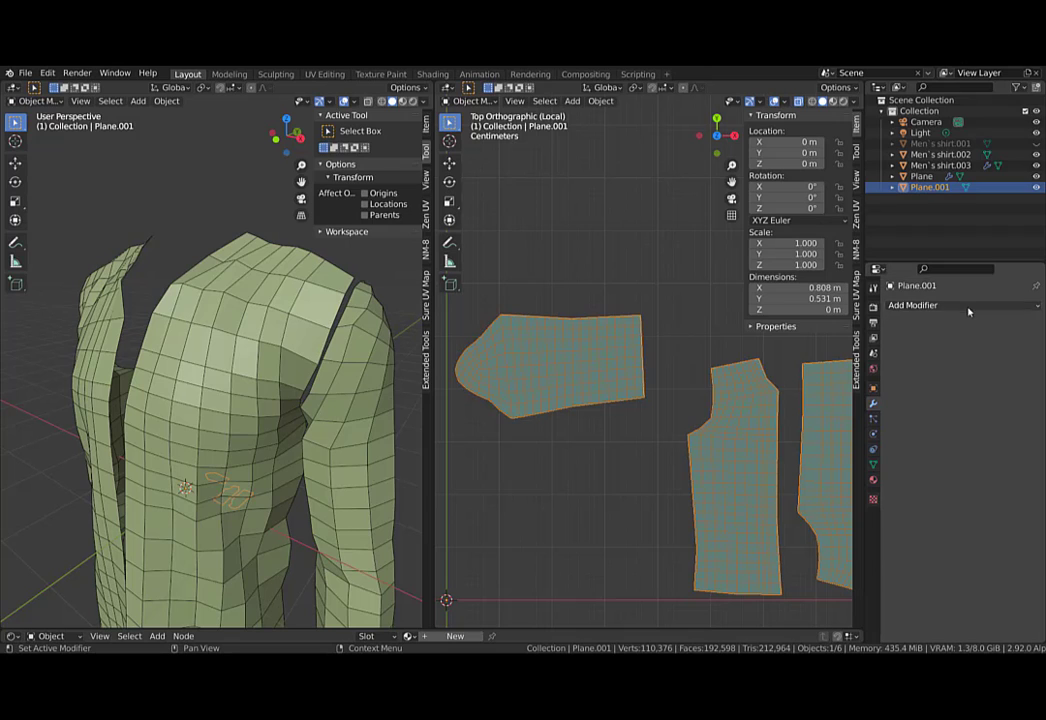
left_click(968, 307)
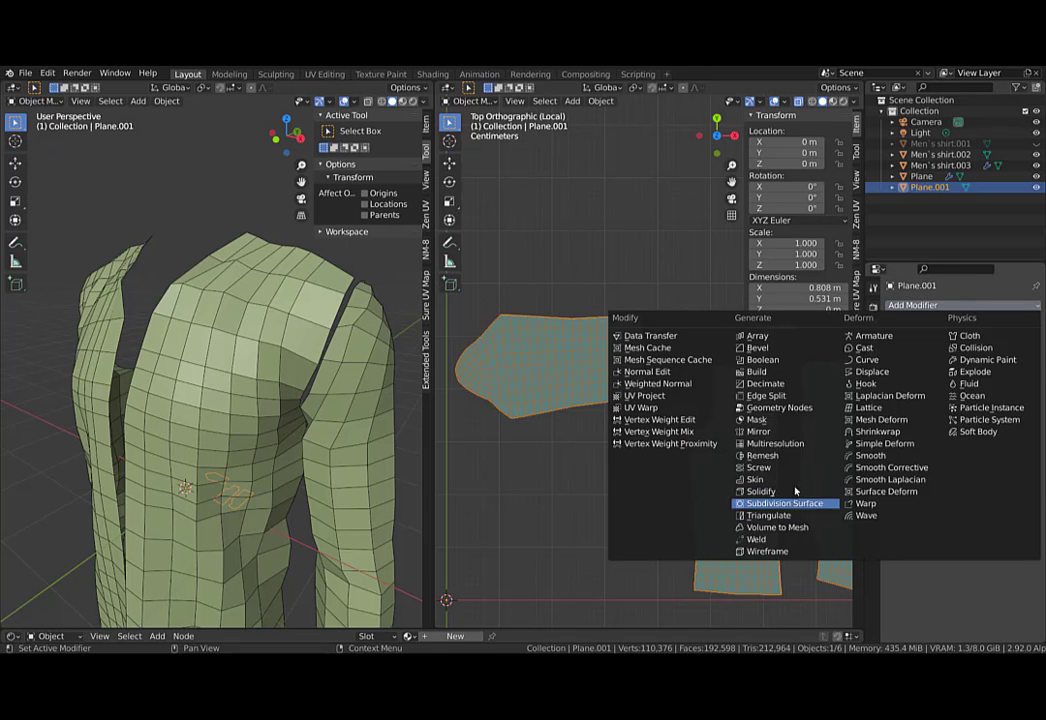
left_click(880, 432)
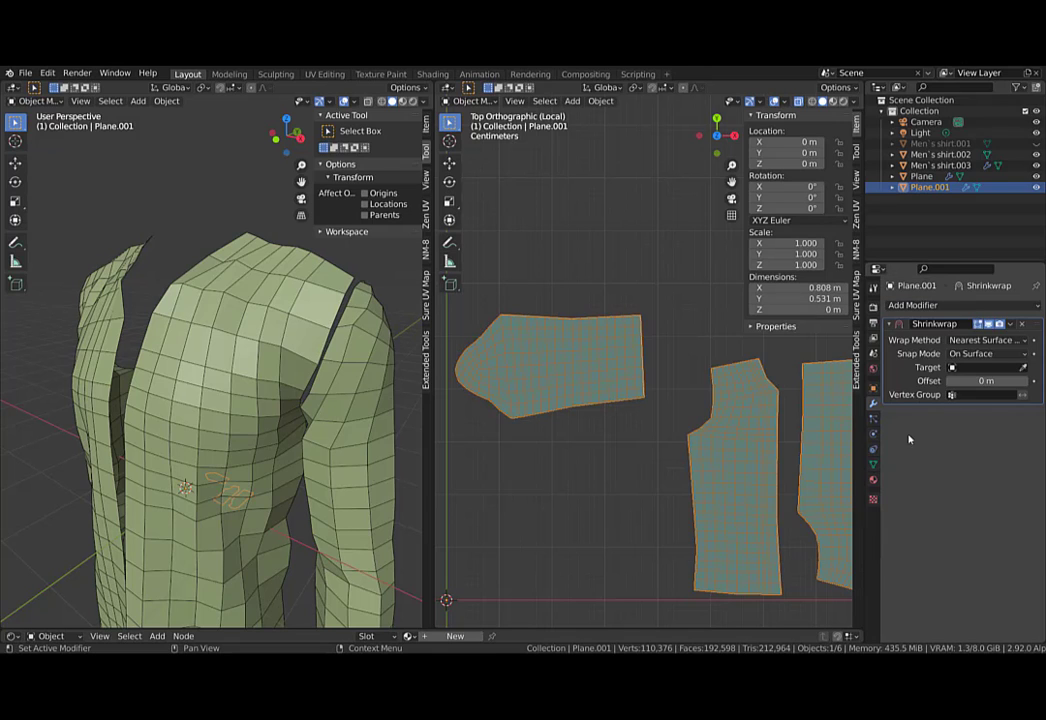
Exit the local view of the flat mesh and set its Shrinkwrap target to the dense flattened men's shirt pattern.
left_click(1011, 325)
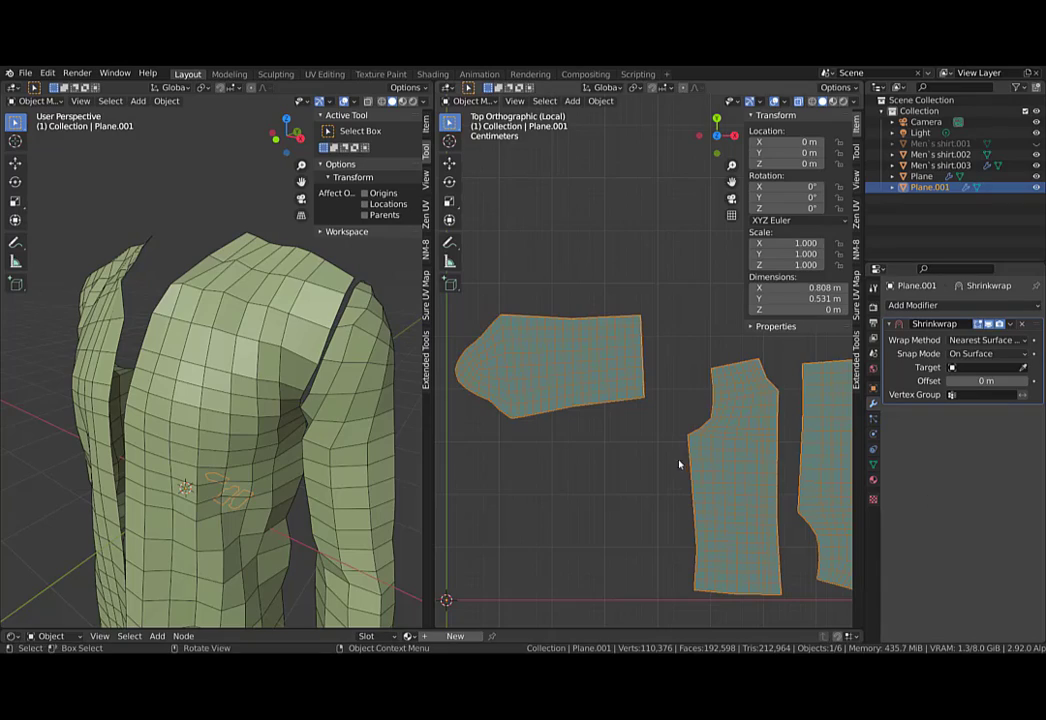
key("KP_Divide")
scroll(727, 432, "up", 6)
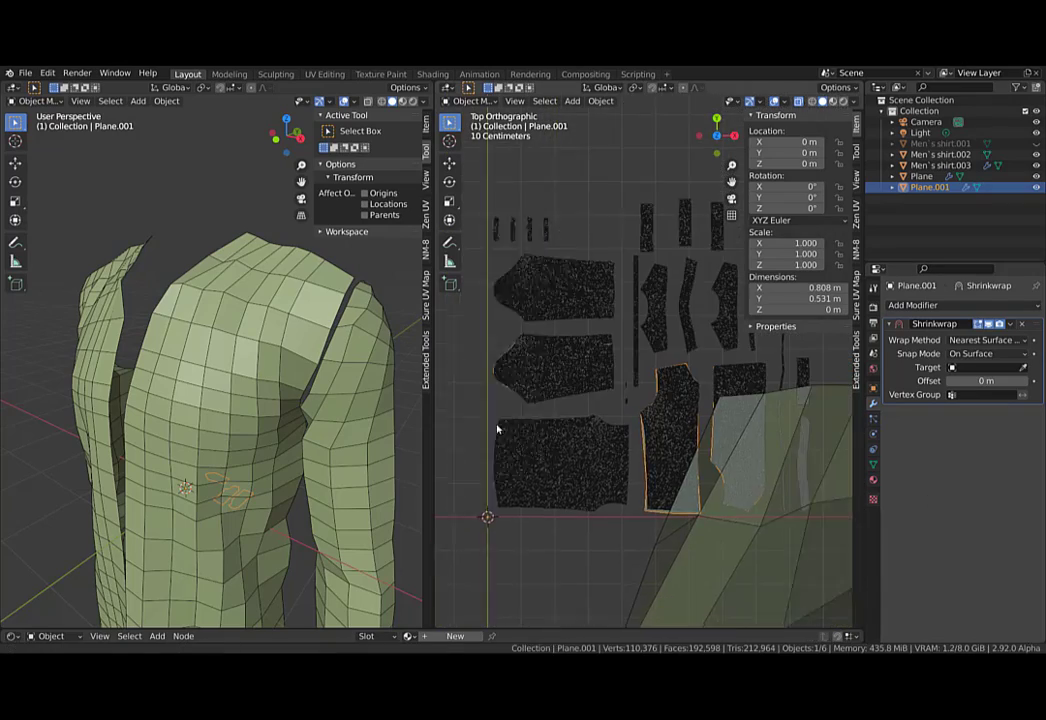
scroll(596, 454, "up", 3)
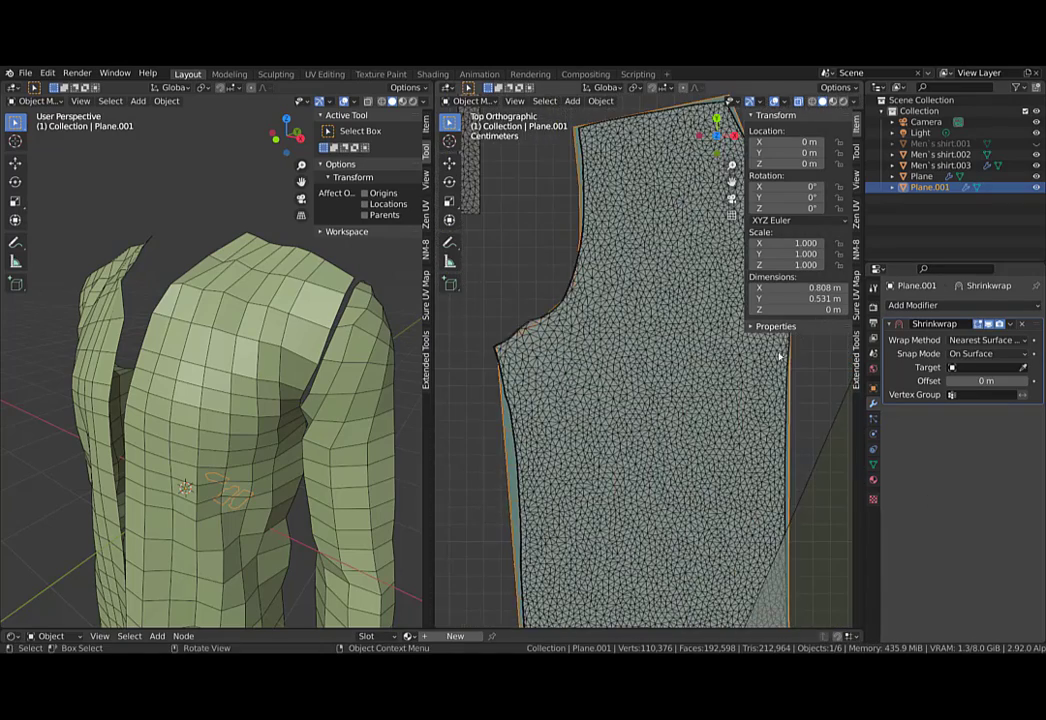
left_click(1024, 368)
left_click(635, 434)
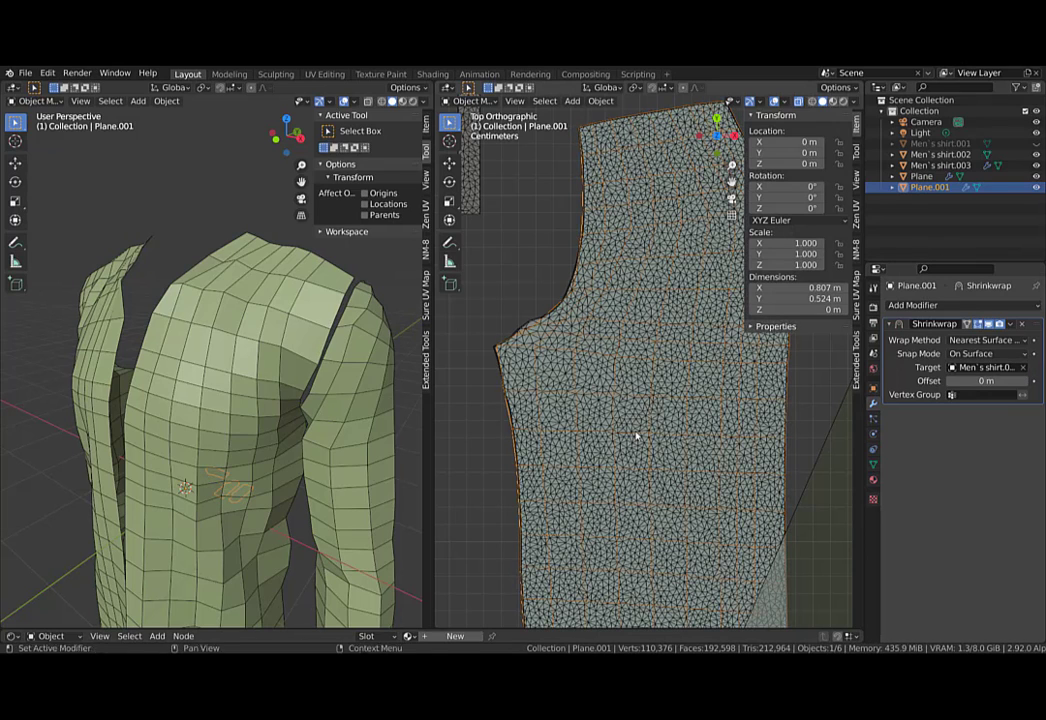
Apply the Shrinkwrap modifier on Plane.001 as a shape key and set that key's value to 1.000.
left_click(1013, 325)
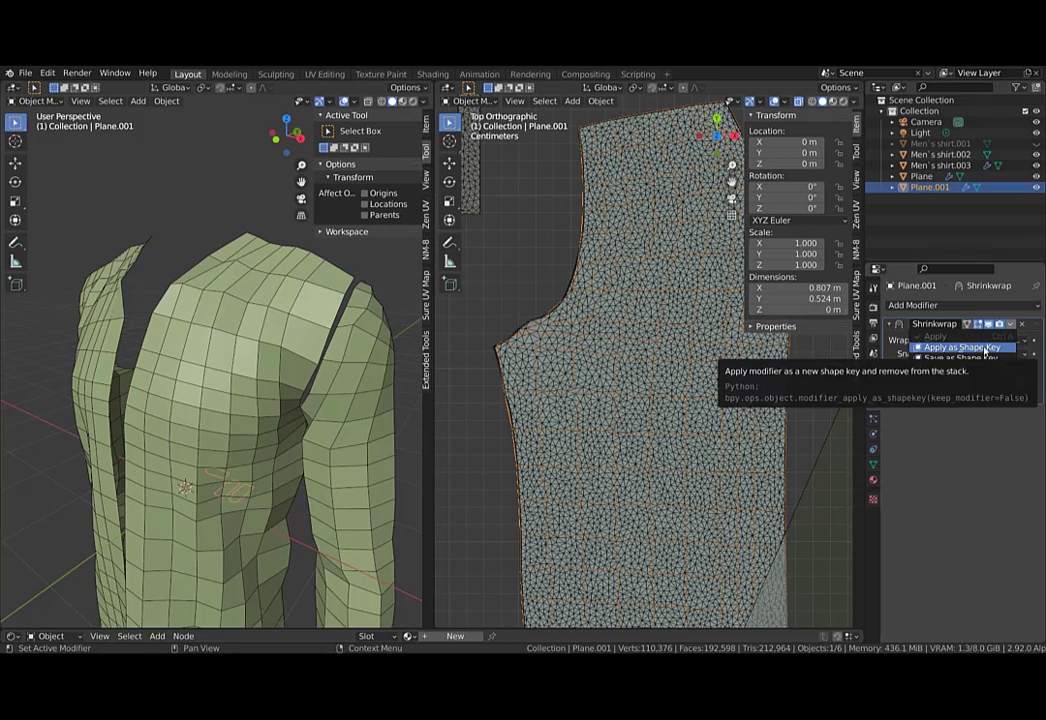
left_click(983, 348)
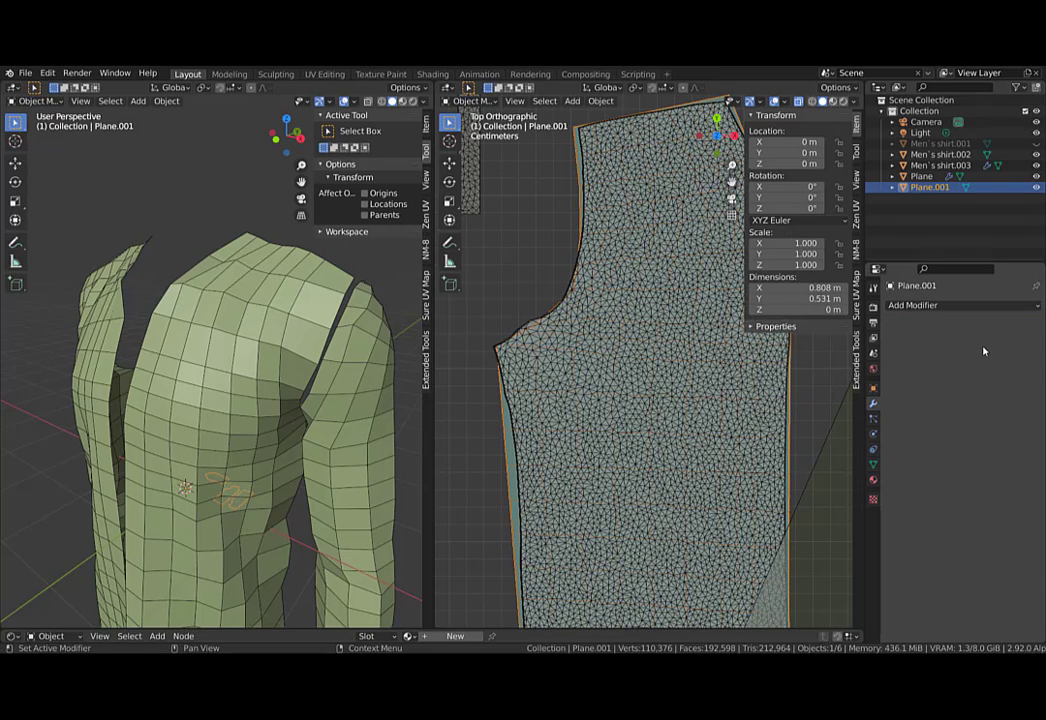
left_click(873, 465)
left_click(1005, 418)
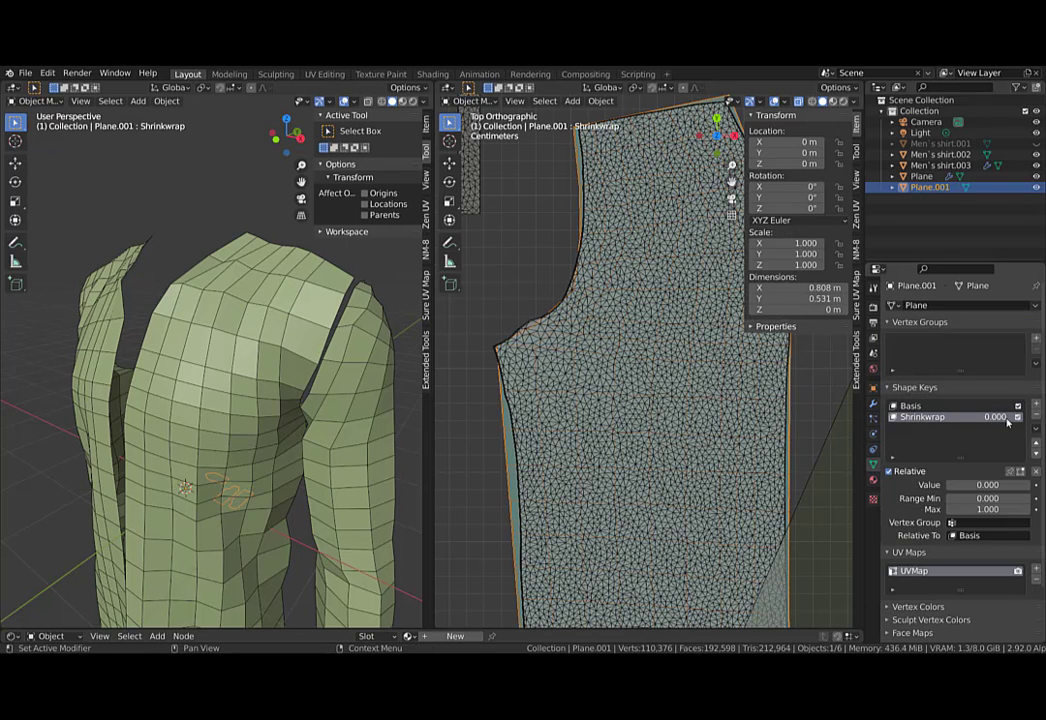
mouse_move(962, 485)
left_mouse_down()
mouse_move(1040, 485)
mouse_move(946, 485)
left_mouse_up()
key("ctrl+shift+z")
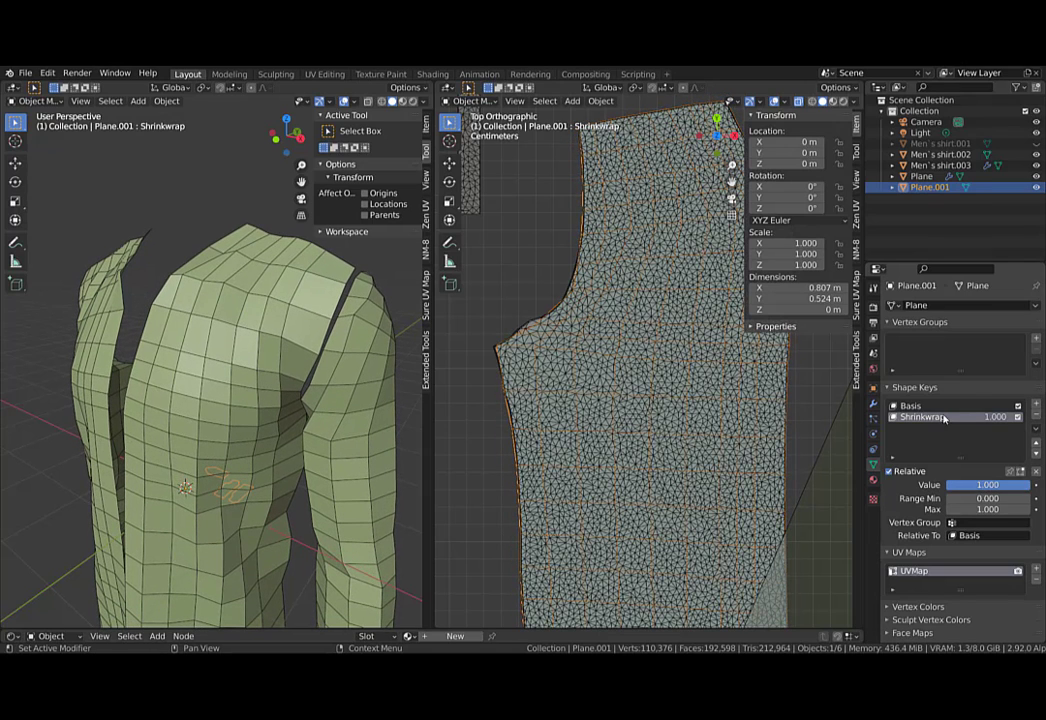
Delete the Basis shape key and the remaining Shrinkwrap key from Plane.001 to bake in the fitted shape.
left_click(910, 406)
left_click(1036, 416)
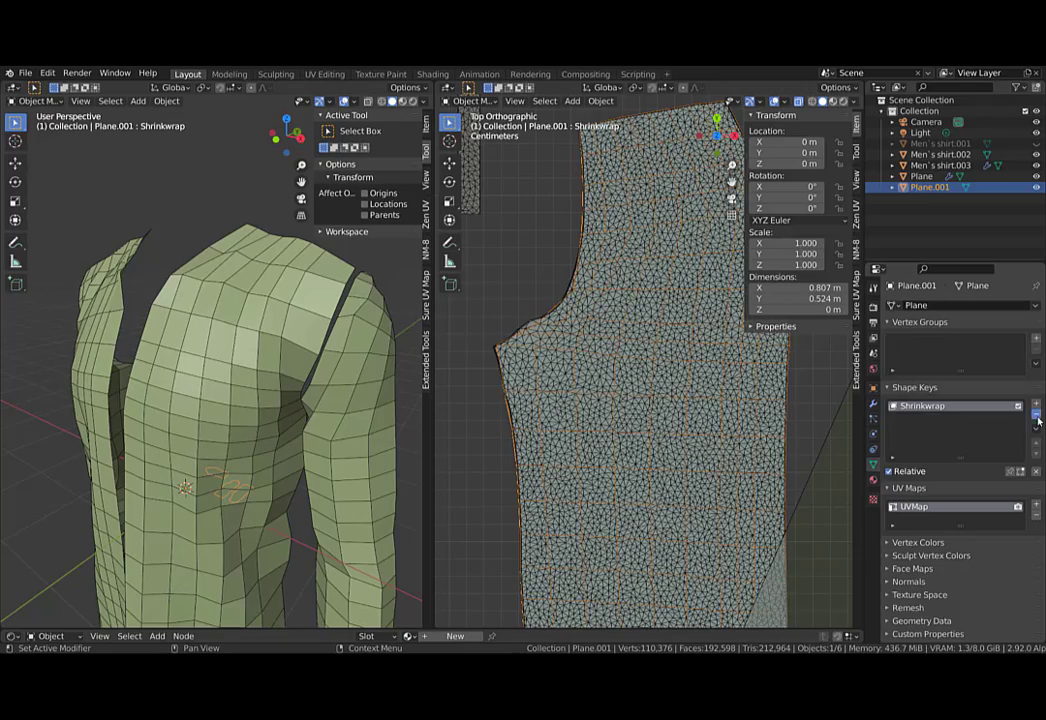
left_click(1036, 416)
scroll(649, 444, "down", 6)
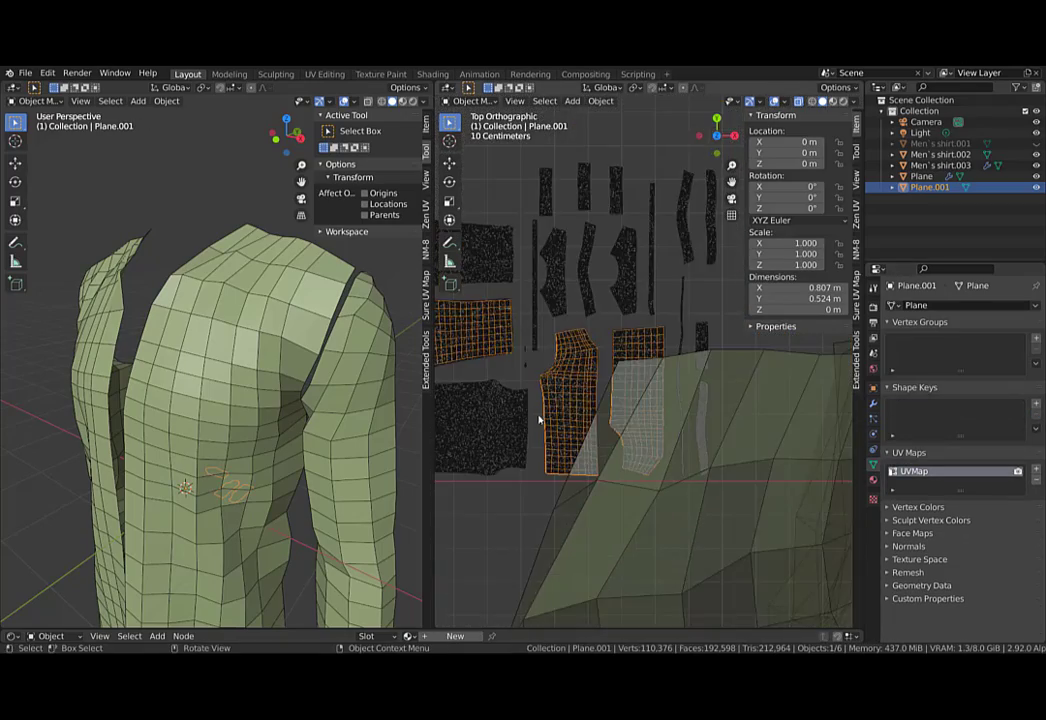
scroll(538, 420, "up", 10)
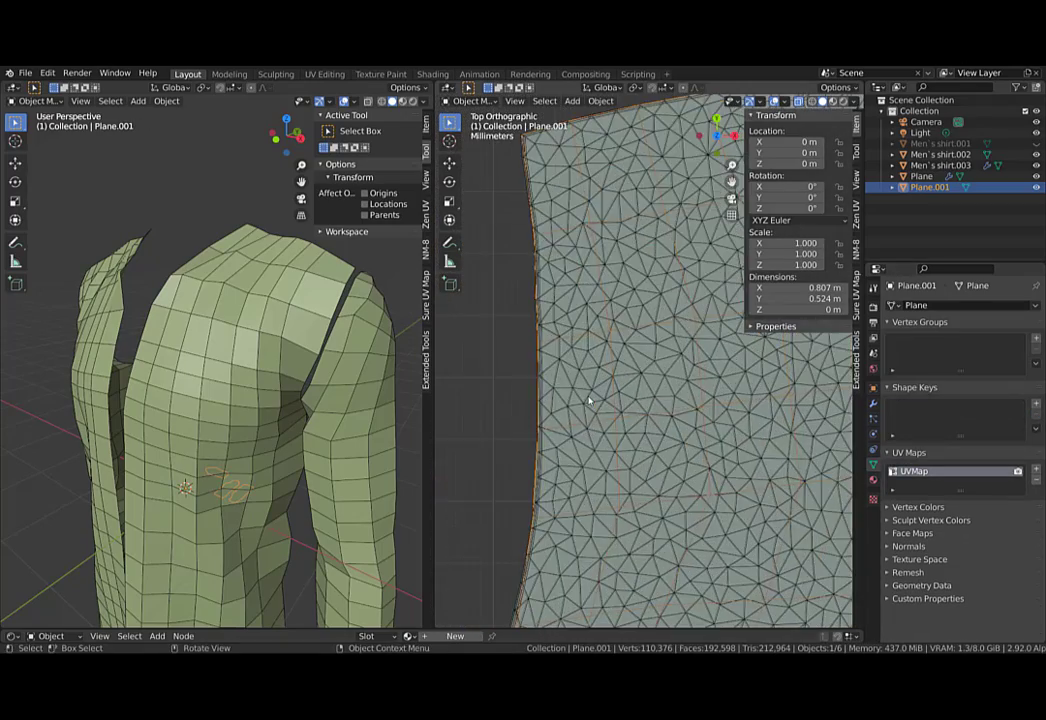